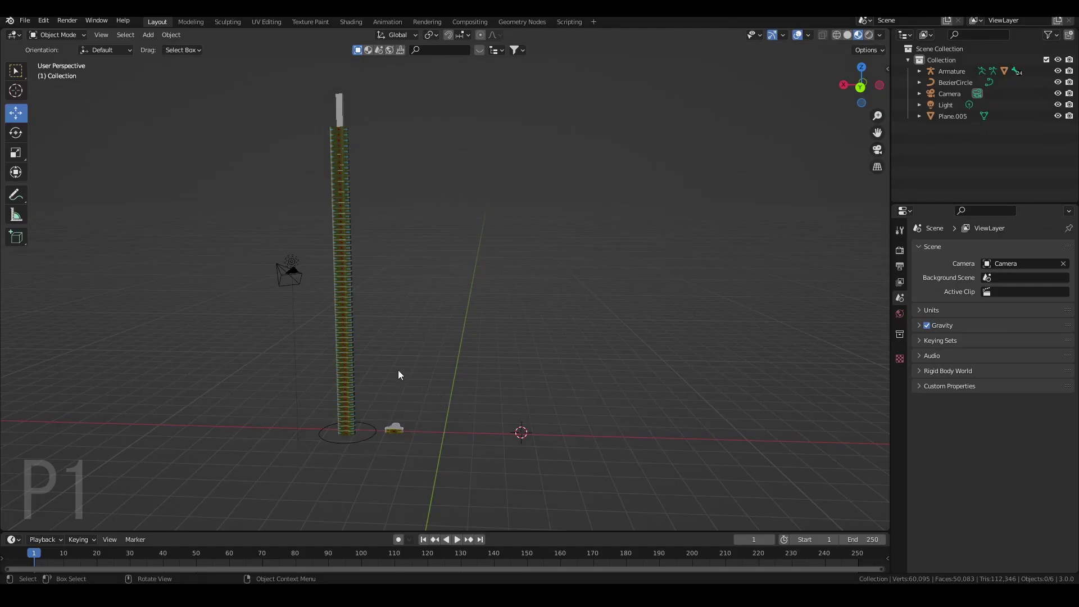
# Snap the 3D cursor to the world origin
pyautogui.keyDown('shift'); pyautogui.moveTo(393, 325); pyautogui.dragTo(489, 236, button='middle'); pyautogui.keyUp('shift')
pyautogui.scroll(5, 490, 368)
pyautogui.click(171, 35)
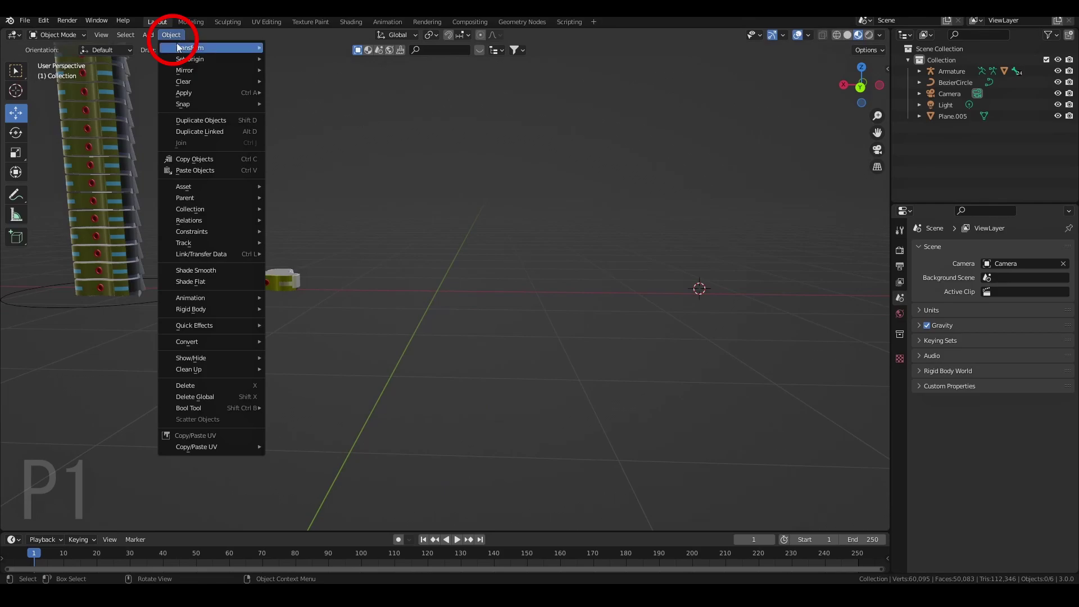
pyautogui.moveTo(225, 105)
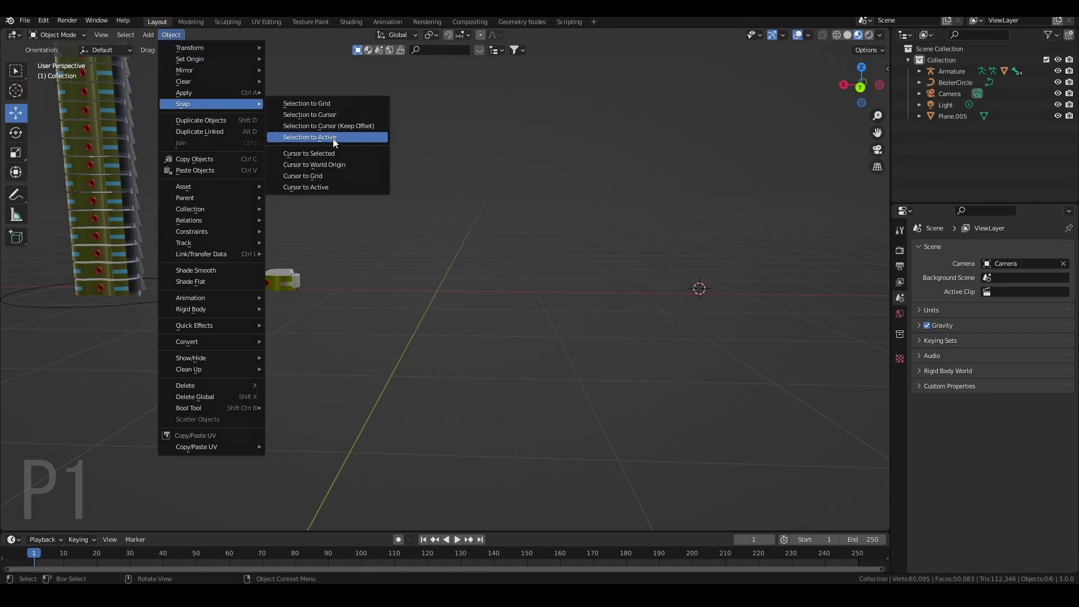
pyautogui.click(336, 165)
# Add a Bezier circle at the 3D cursor and scale it down to about 0.152
pyautogui.moveTo(417, 279); pyautogui.dragTo(480, 219, button='middle')
pyautogui.hotkey('shift', 'a')
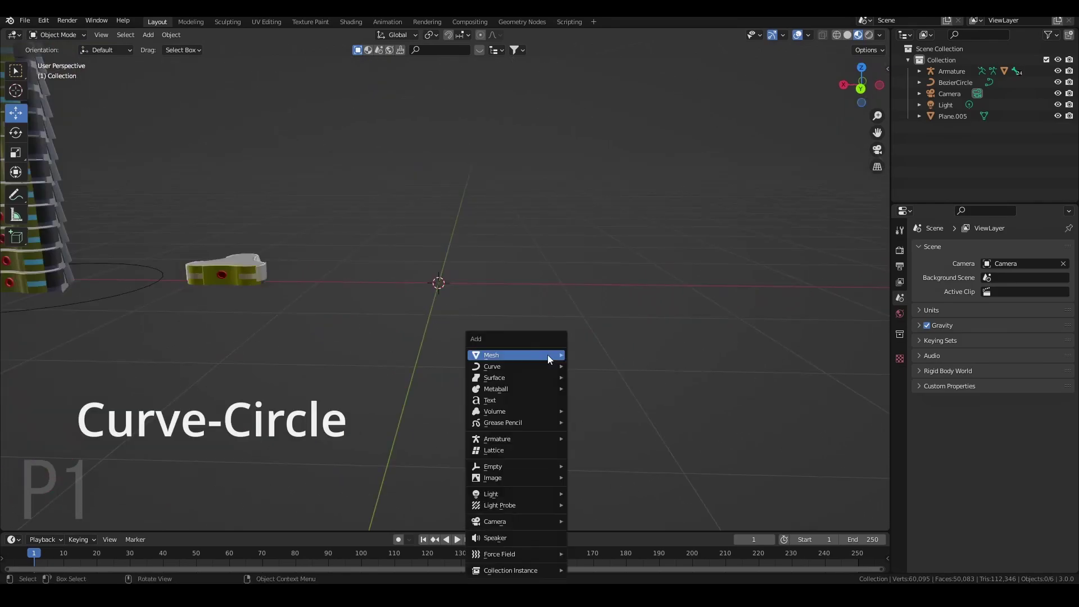
pyautogui.moveTo(545, 362)
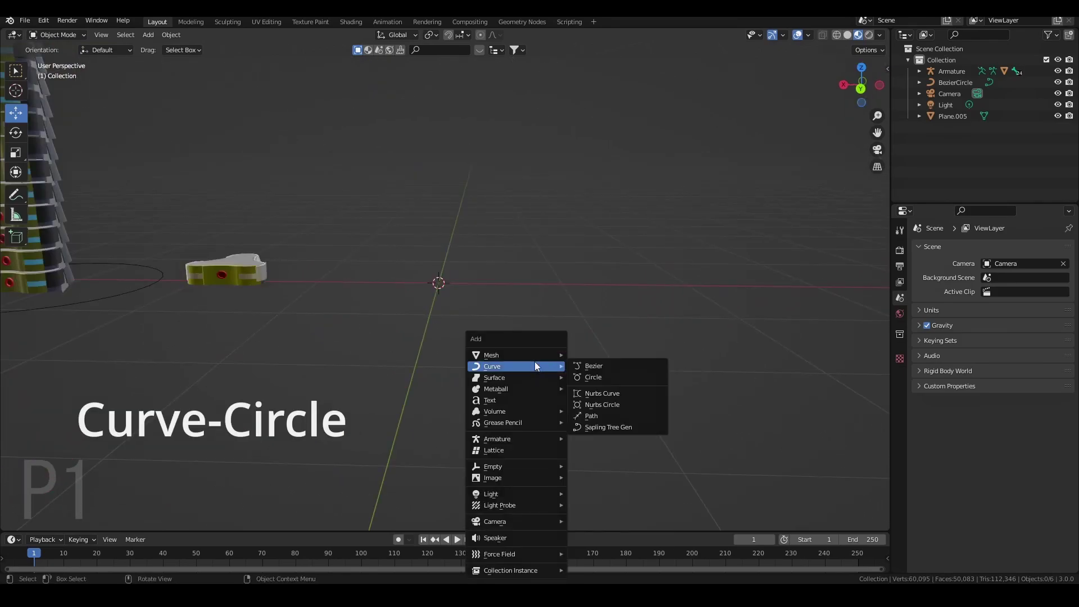
pyautogui.click(595, 378)
pyautogui.moveTo(582, 372); pyautogui.dragTo(513, 381, button='middle')
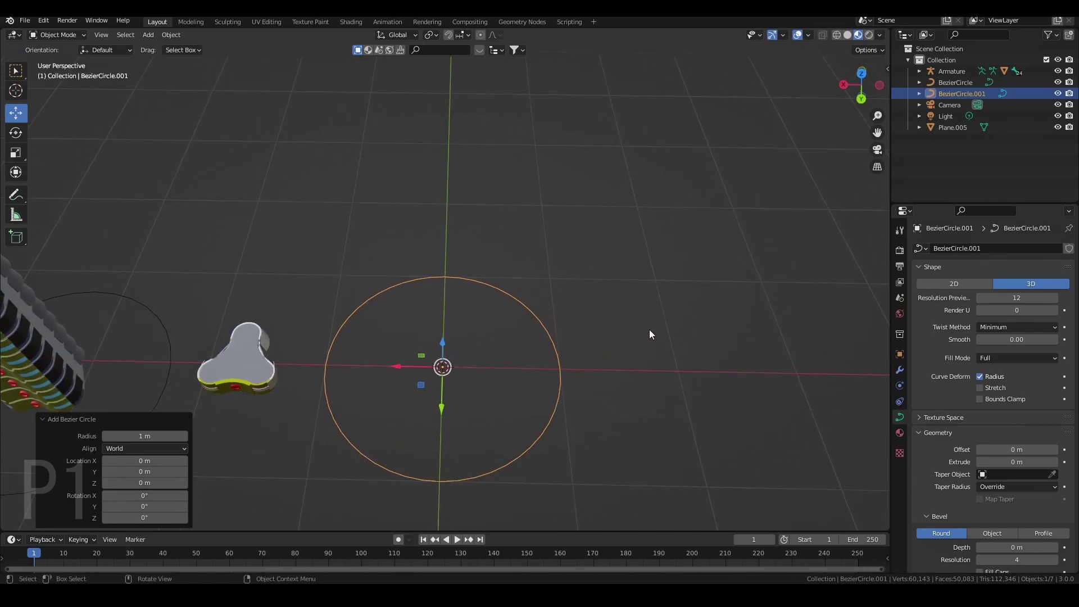
pyautogui.press('s')
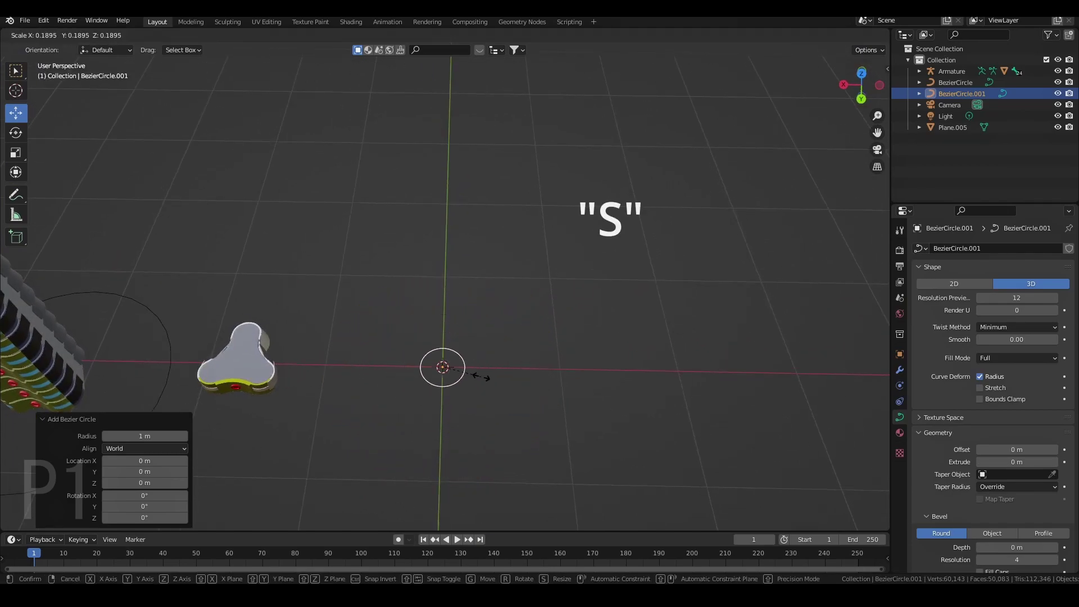
pyautogui.click(474, 370)
# Duplicate the small circle in place and move the copy about 0.438 m along the Y axis
pyautogui.moveTo(527, 453); pyautogui.dragTo(512, 363, button='middle')
pyautogui.scroll(5, 515, 369)
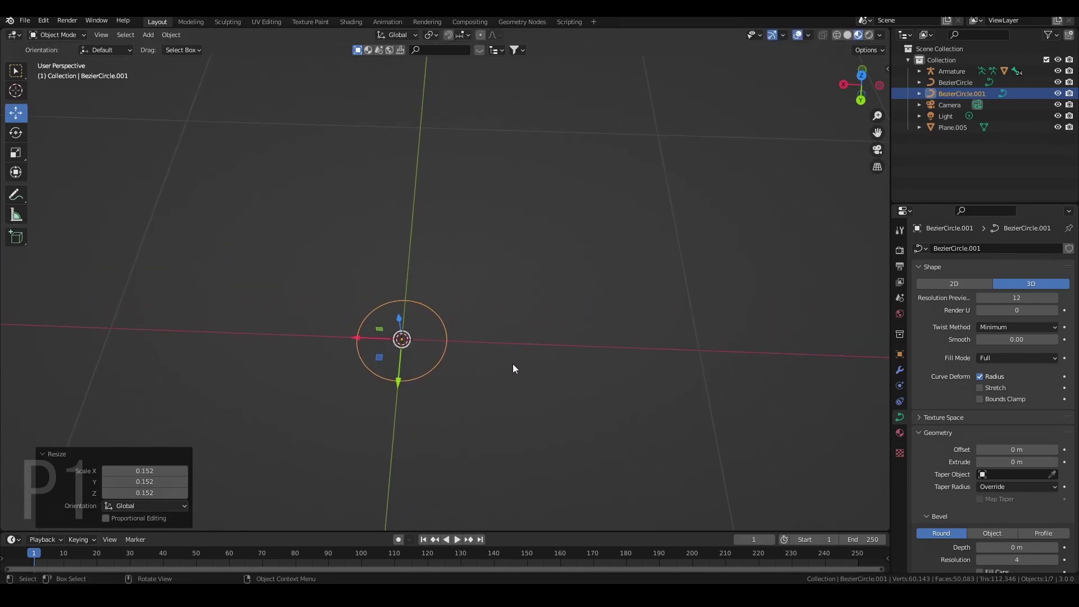
pyautogui.hotkey('shift', 'd')
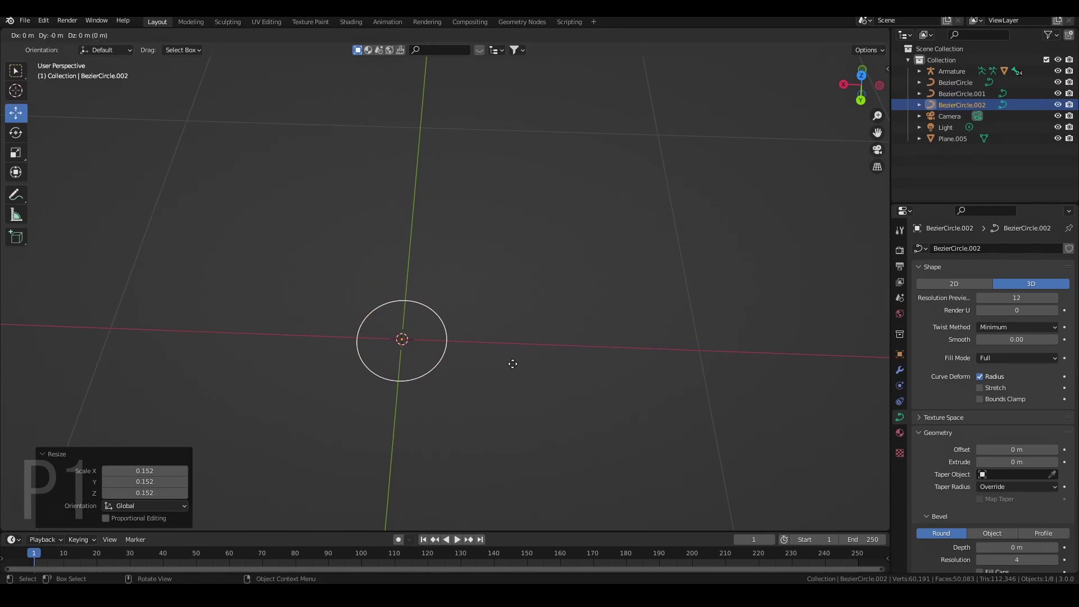
pyautogui.press('Escape')
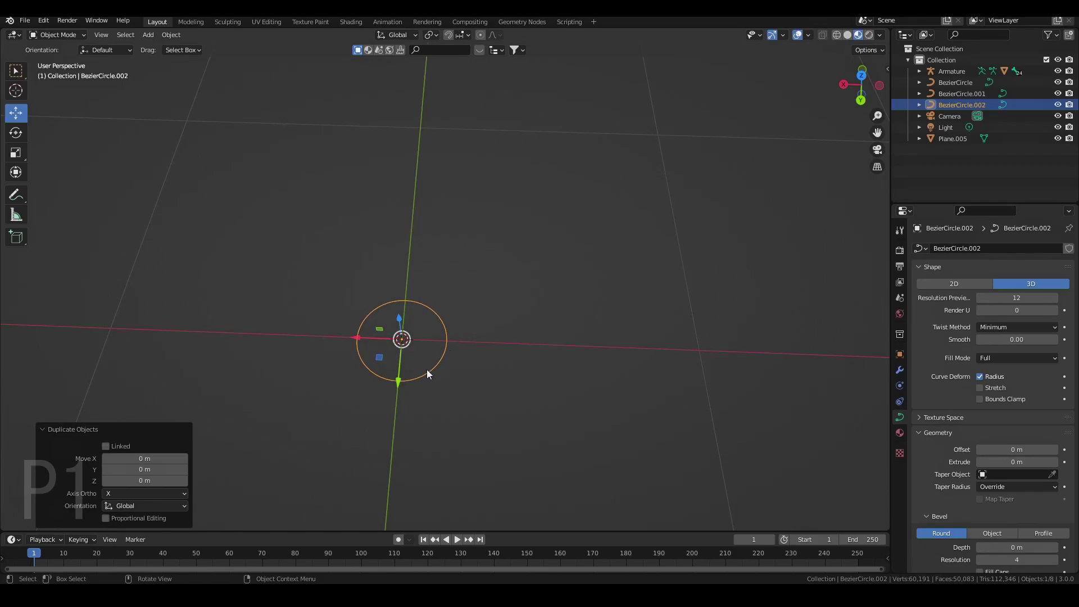
pyautogui.moveTo(423, 357); pyautogui.dragTo(464, 184, button='middle')
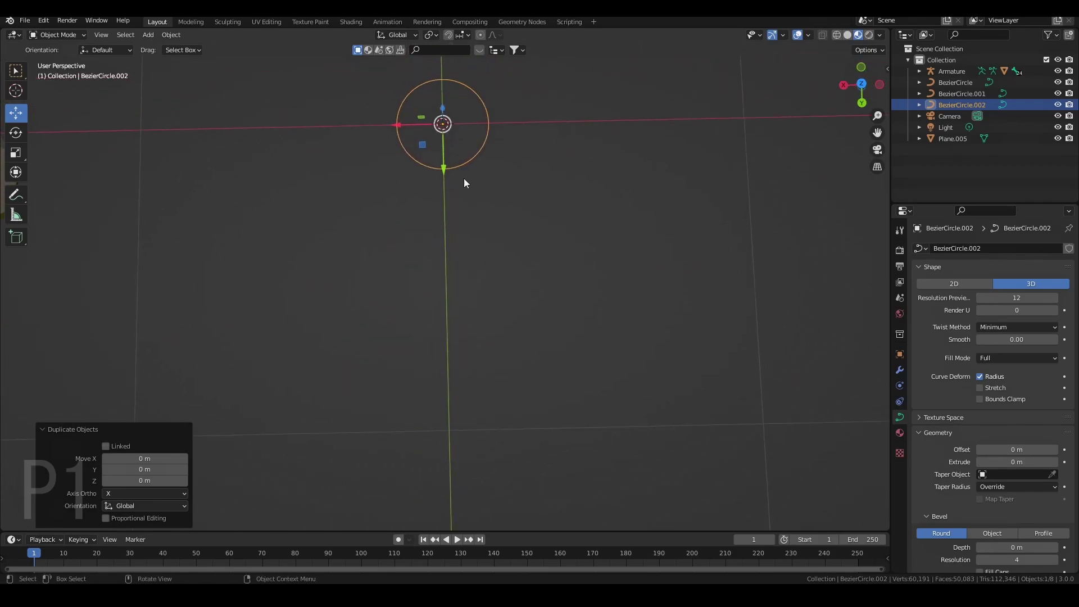
pyautogui.moveTo(442, 167); pyautogui.dragTo(446, 296)
pyautogui.scroll(-5, 388, 286)
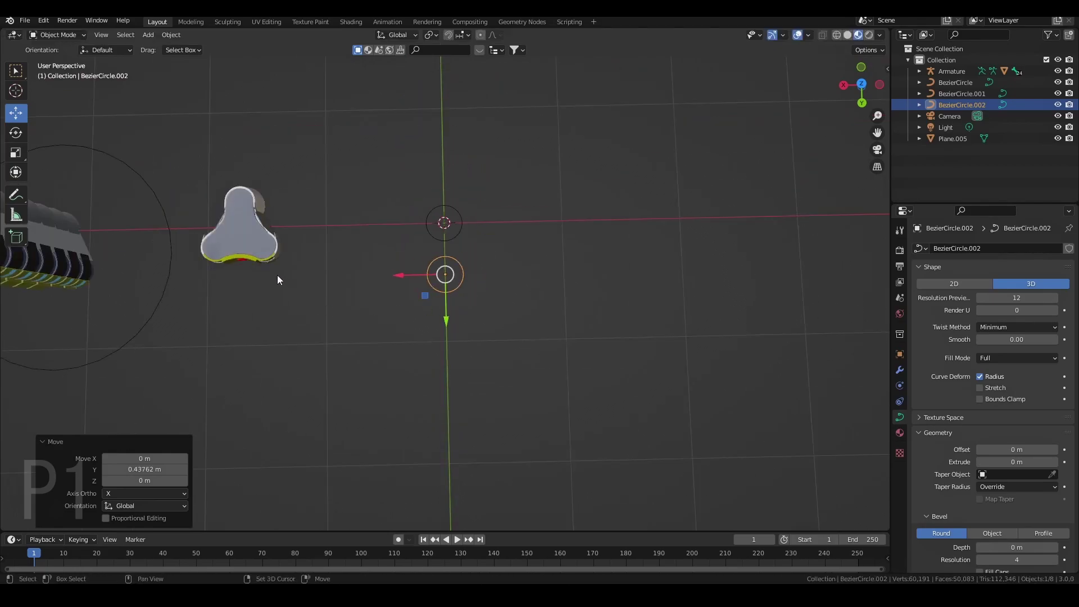
# From the top view, shift the duplicated circle slightly along X so it sits diagonally from the origin circle, and deselect it
pyautogui.keyDown('shift'); pyautogui.moveTo(278, 275); pyautogui.dragTo(365, 318, button='middle'); pyautogui.keyUp('shift')
pyautogui.scroll(2, 364, 318)
pyautogui.scroll(1, 364, 318)
pyautogui.keyDown('shift'); pyautogui.moveTo(539, 305); pyautogui.dragTo(502, 361, button='middle'); pyautogui.keyUp('shift')
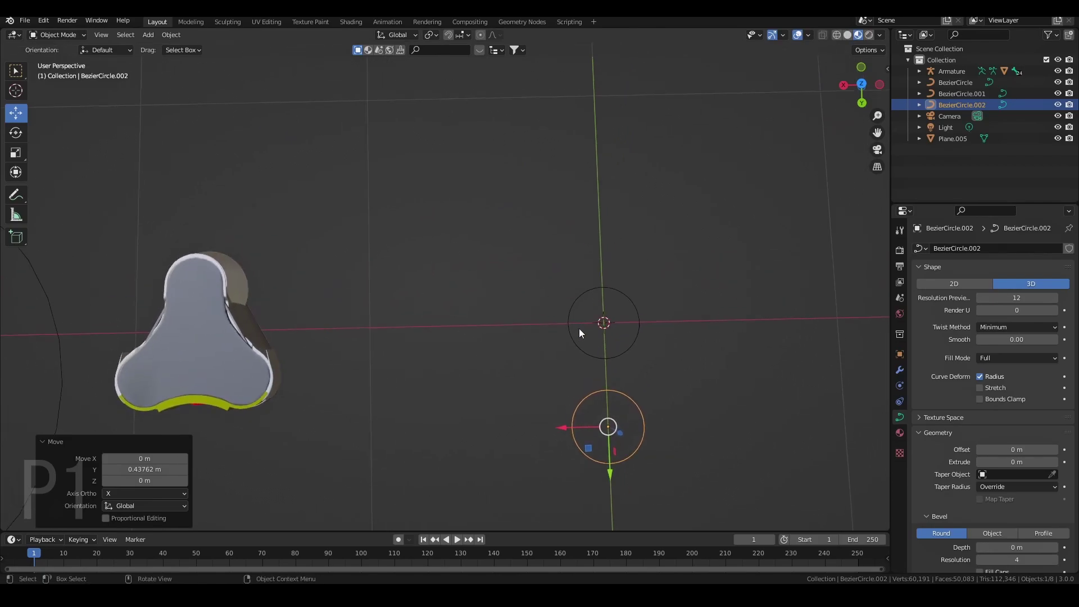
pyautogui.click(863, 85)
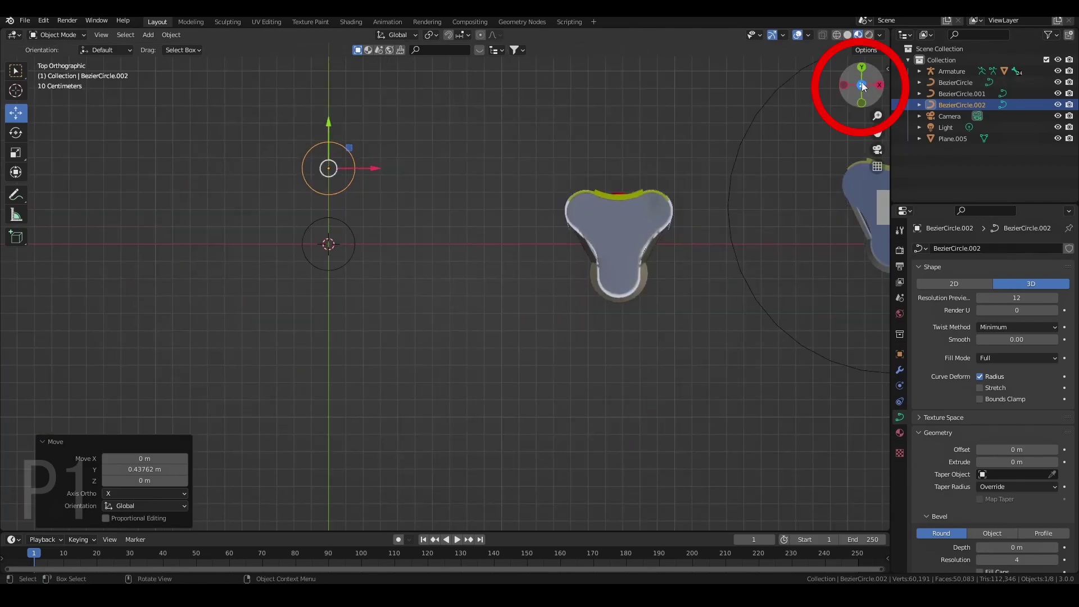
pyautogui.keyDown('shift'); pyautogui.moveTo(358, 171); pyautogui.dragTo(365, 253, button='middle'); pyautogui.keyUp('shift')
pyautogui.moveTo(380, 263); pyautogui.dragTo(414, 270)
pyautogui.click(382, 319)
# Select both small circles in top view and join them into one curve object
pyautogui.keyDown('shift'); pyautogui.moveTo(382, 318); pyautogui.dragTo(521, 294, button='middle'); pyautogui.keyUp('shift')
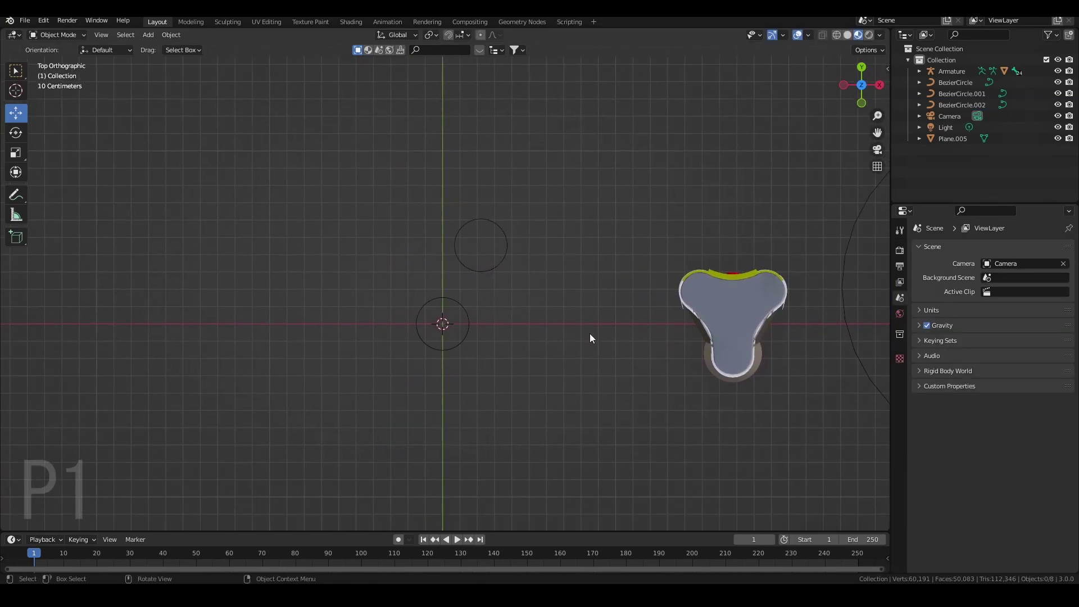
pyautogui.moveTo(593, 353); pyautogui.dragTo(313, 293, button='middle')
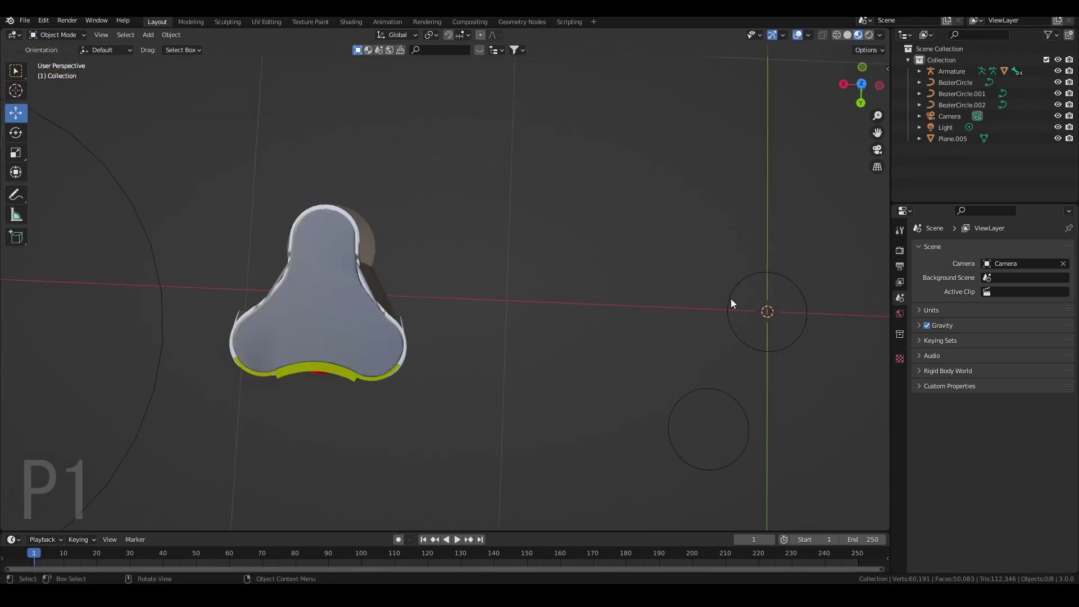
pyautogui.keyDown('shift'); pyautogui.moveTo(624, 285); pyautogui.dragTo(252, 257, button='middle'); pyautogui.keyUp('shift')
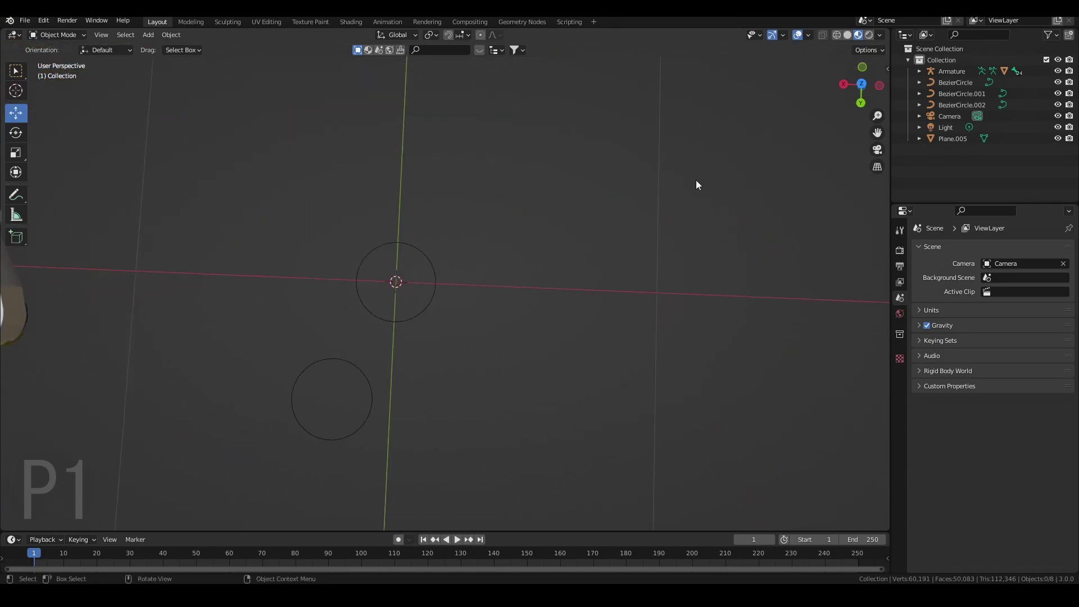
pyautogui.click(862, 84)
pyautogui.keyDown('shift'); pyautogui.moveTo(665, 233); pyautogui.dragTo(579, 299, button='middle'); pyautogui.keyUp('shift')
pyautogui.scroll(2, 574, 278)
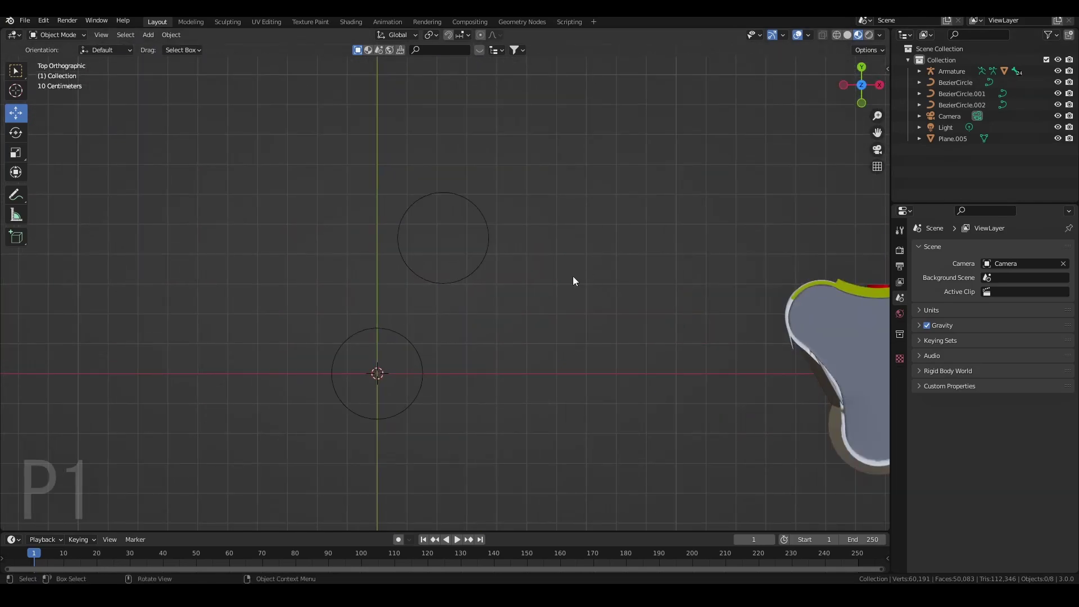
pyautogui.click(462, 274)
pyautogui.keyDown('shift'); pyautogui.click(410, 352); pyautogui.keyUp('shift')
pyautogui.rightClick(410, 353)
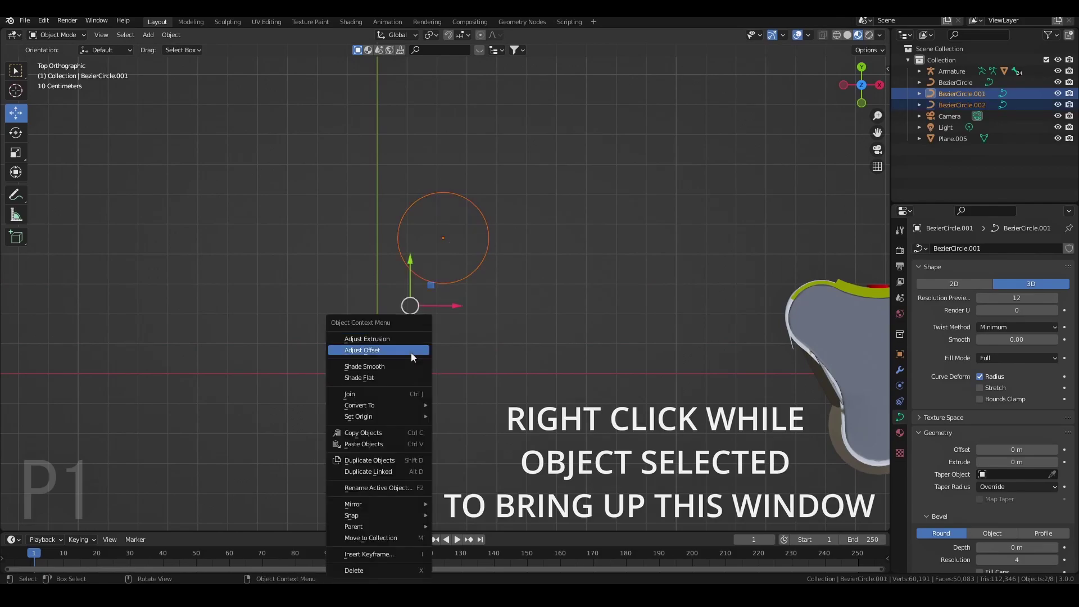
pyautogui.click(376, 389)
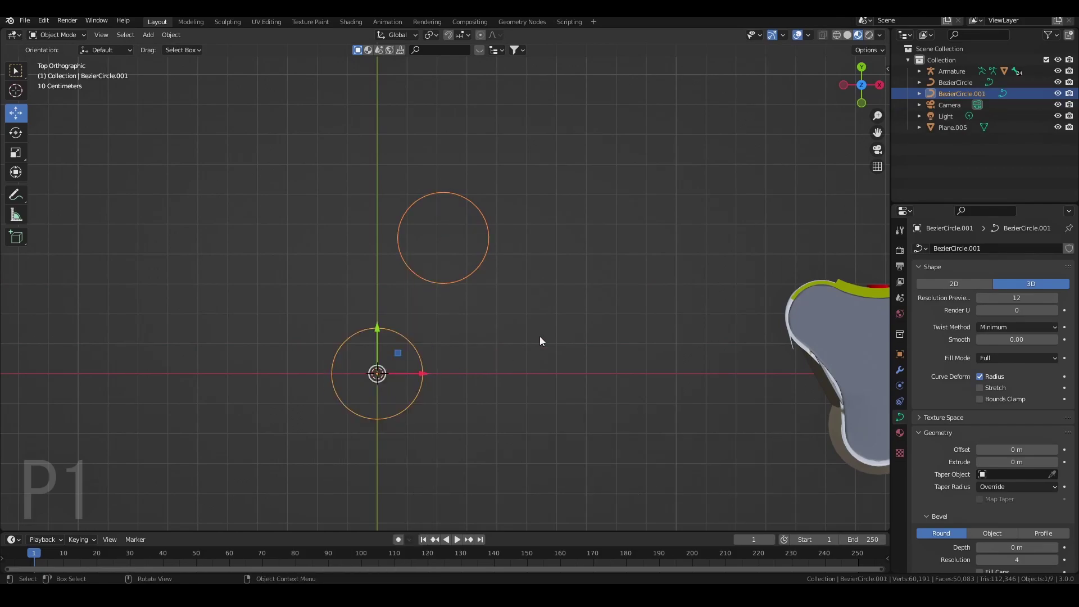
# Enter Edit Mode on the joined curve and try a freehand Draw stroke connecting the two circles' outer edges
pyautogui.press('Tab')
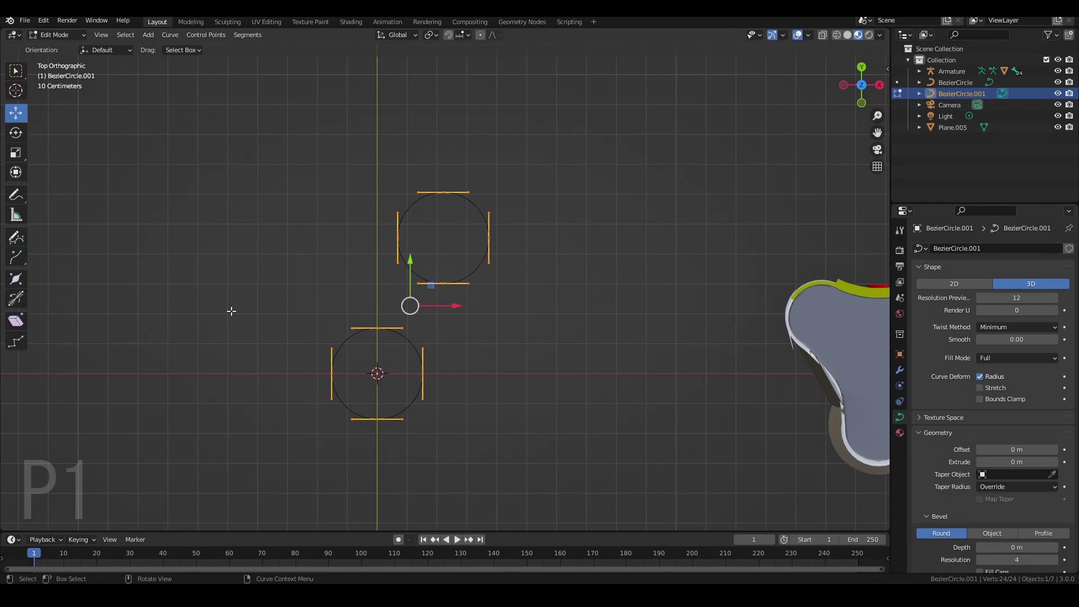
pyautogui.click(16, 238)
pyautogui.scroll(1, 401, 368)
pyautogui.scroll(2, 401, 368)
pyautogui.scroll(-3, 513, 213)
pyautogui.moveTo(557, 232)
pyautogui.keyDown('shift'); pyautogui.mouseDown(button='middle')
pyautogui.moveTo(506, 245)
pyautogui.moveTo(331, 221)
pyautogui.mouseUp(button='middle'); pyautogui.keyUp('shift')
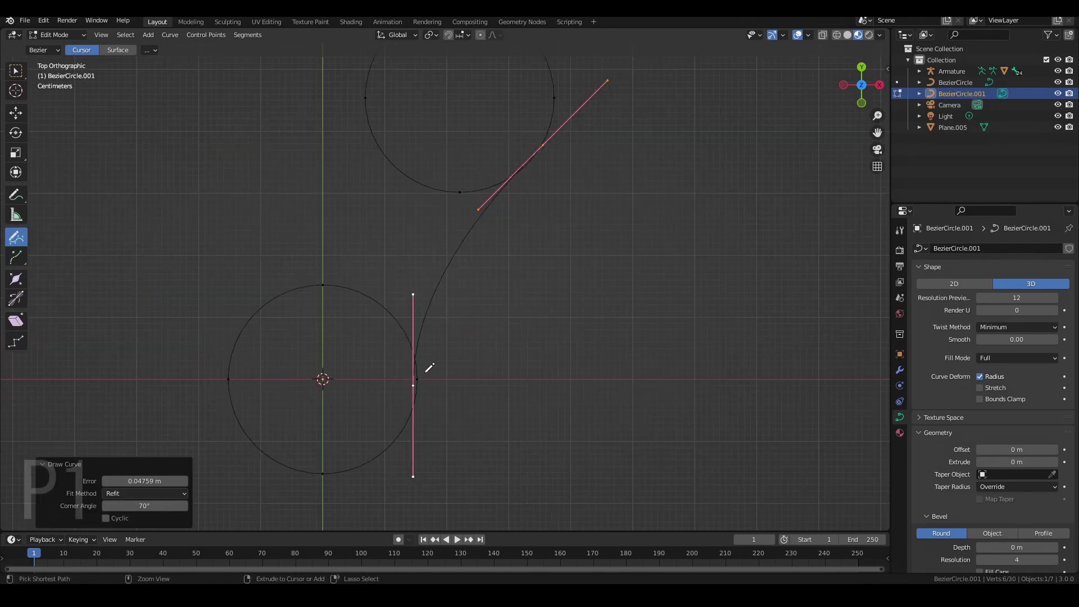
pyautogui.hotkey('ctrl', 'z')
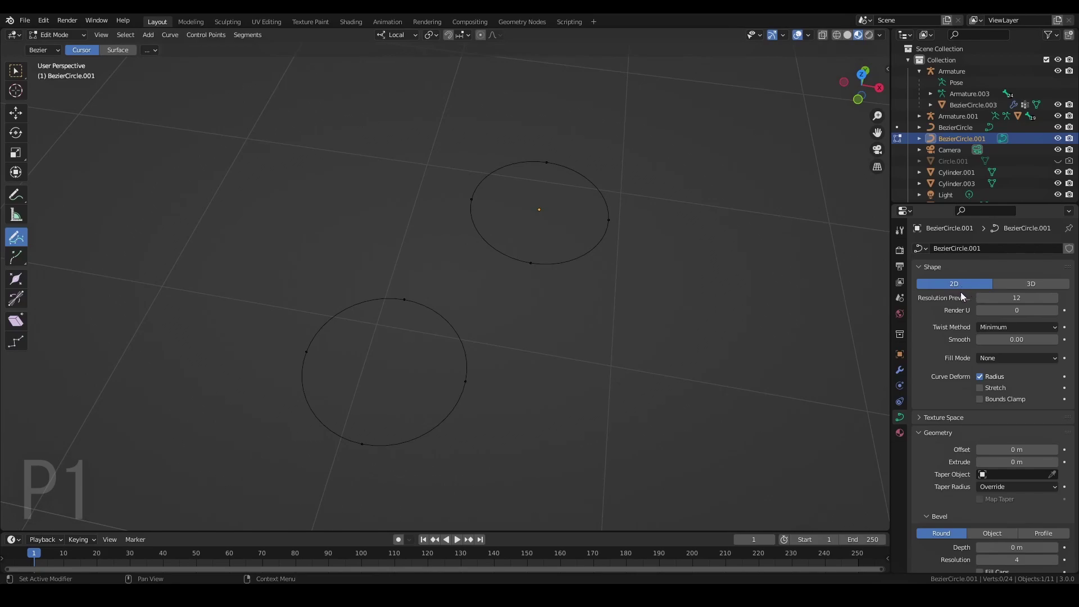
# With the curve shape set to 2D, try drawing a connecting stroke between the circles from the orthographic top view
pyautogui.click(959, 292)
pyautogui.moveTo(626, 290); pyautogui.dragTo(549, 341, button='middle')
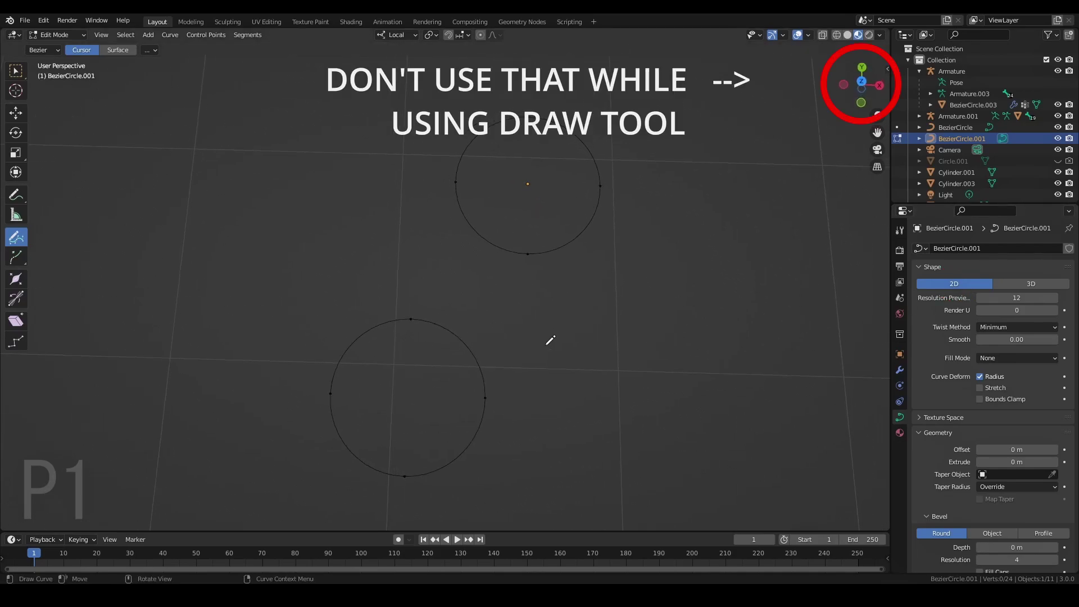
pyautogui.click(861, 83)
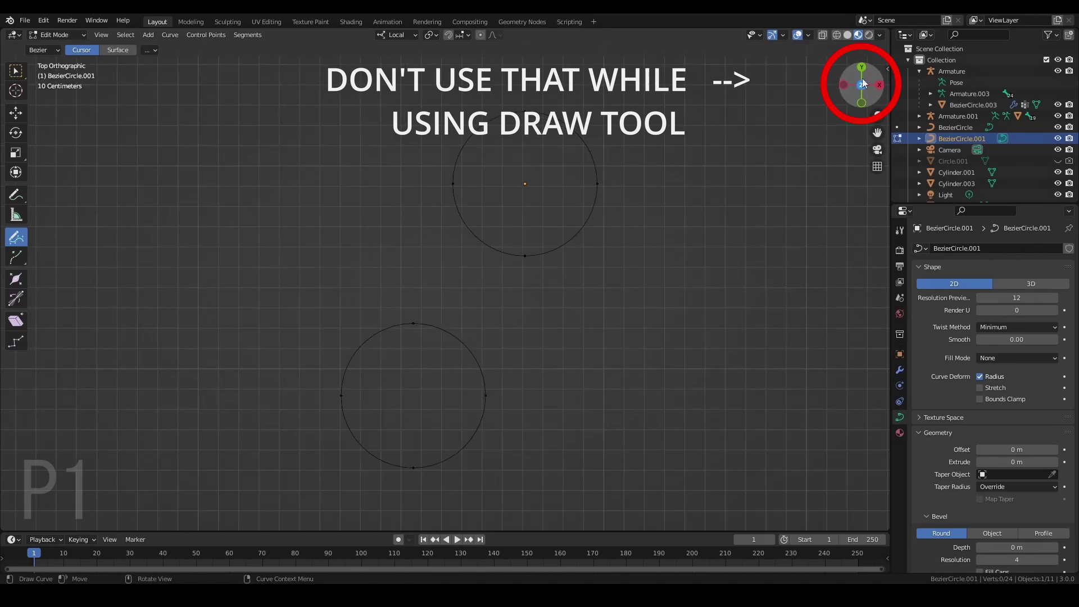
pyautogui.moveTo(599, 186)
pyautogui.mouseDown()
pyautogui.moveTo(481, 362)
pyautogui.moveTo(487, 391)
pyautogui.mouseUp()
pyautogui.moveTo(487, 390)
pyautogui.mouseDown(button='middle')
pyautogui.moveTo(446, 259)
pyautogui.moveTo(447, 281)
pyautogui.mouseUp(button='middle')
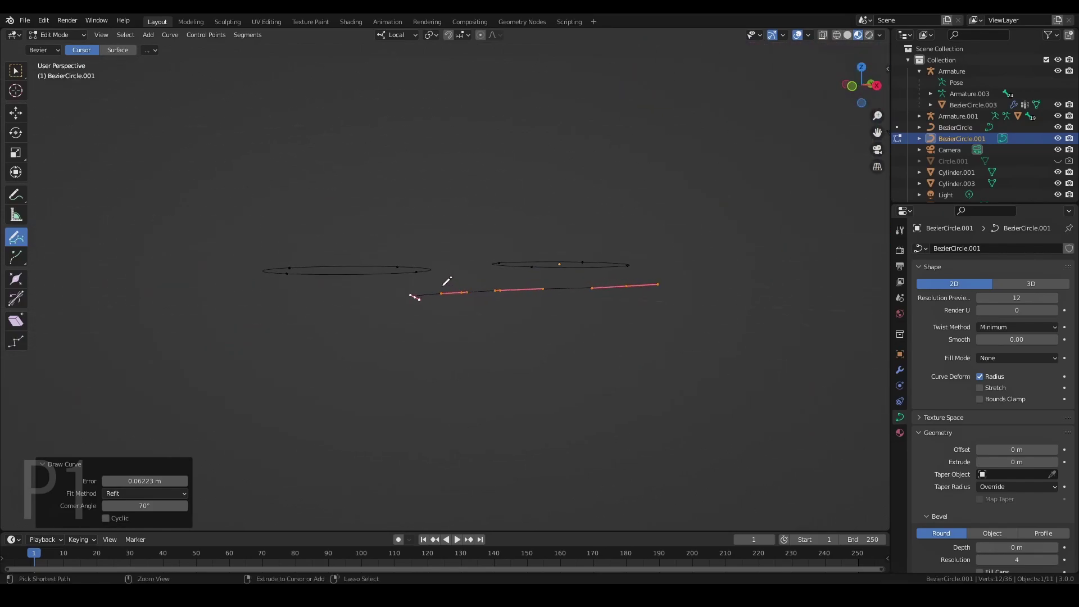
pyautogui.hotkey('ctrl', 'z')
# Draw a freehand curve between the outer edges of the two circles from a perspective view instead of the orthographic top view
pyautogui.moveTo(862, 84)
pyautogui.mouseDown()
pyautogui.moveTo(621, 255)
pyautogui.moveTo(658, 286)
pyautogui.moveTo(661, 258)
pyautogui.mouseUp()
pyautogui.moveTo(583, 239)
pyautogui.mouseDown()
pyautogui.moveTo(530, 272)
pyautogui.moveTo(484, 332)
pyautogui.mouseUp()
pyautogui.moveTo(485, 332)
pyautogui.mouseDown(button='middle')
pyautogui.moveTo(453, 270)
pyautogui.moveTo(405, 284)
pyautogui.moveTo(416, 297)
pyautogui.moveTo(652, 335)
pyautogui.moveTo(598, 311)
pyautogui.moveTo(623, 313)
pyautogui.mouseUp(button='middle')
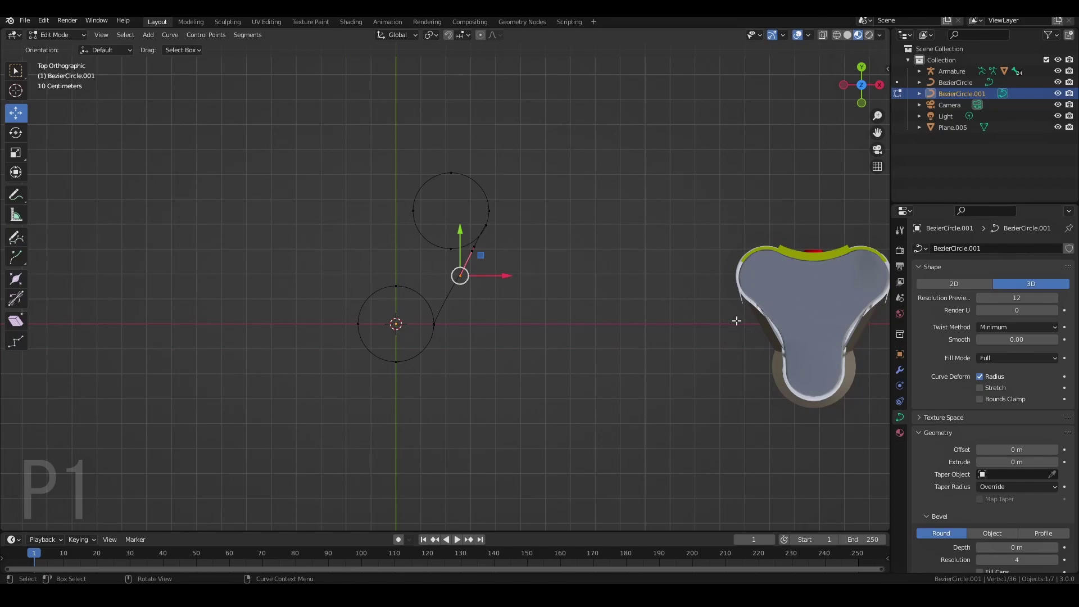
# Delete the intermediate control point of the connecting curve just below the upper circle
pyautogui.scroll(5, 400, 297)
pyautogui.scroll(3, 548, 177)
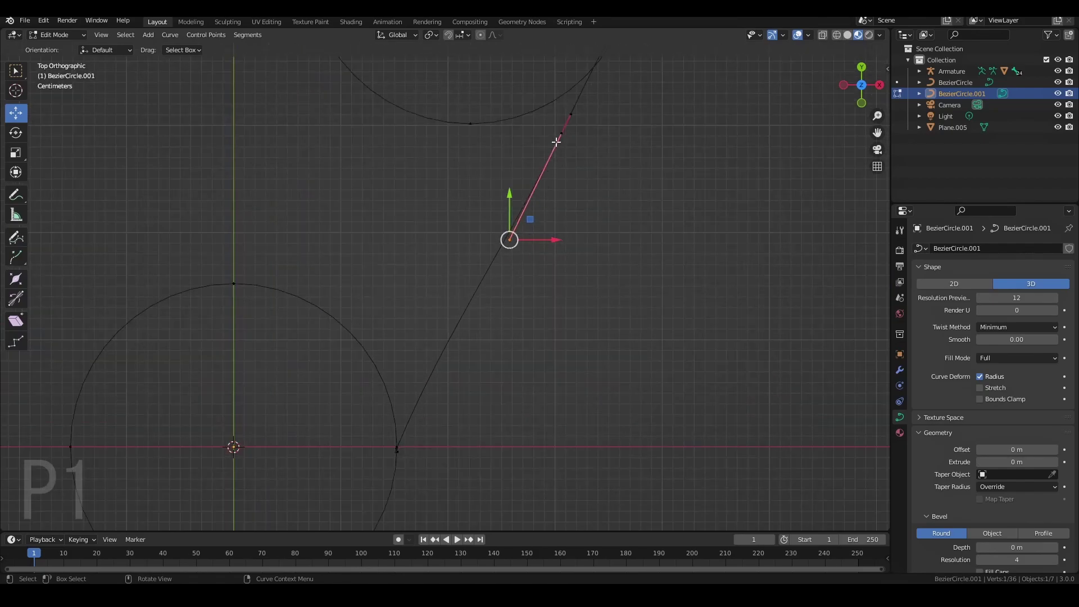
pyautogui.scroll(3, 564, 317)
pyautogui.click(548, 188)
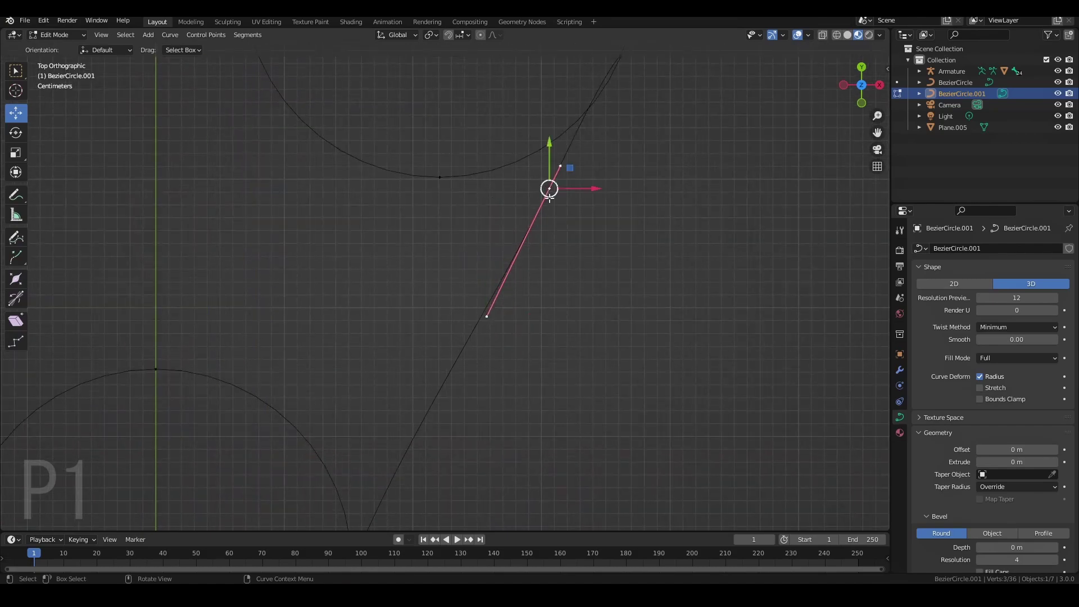
pyautogui.press('x')
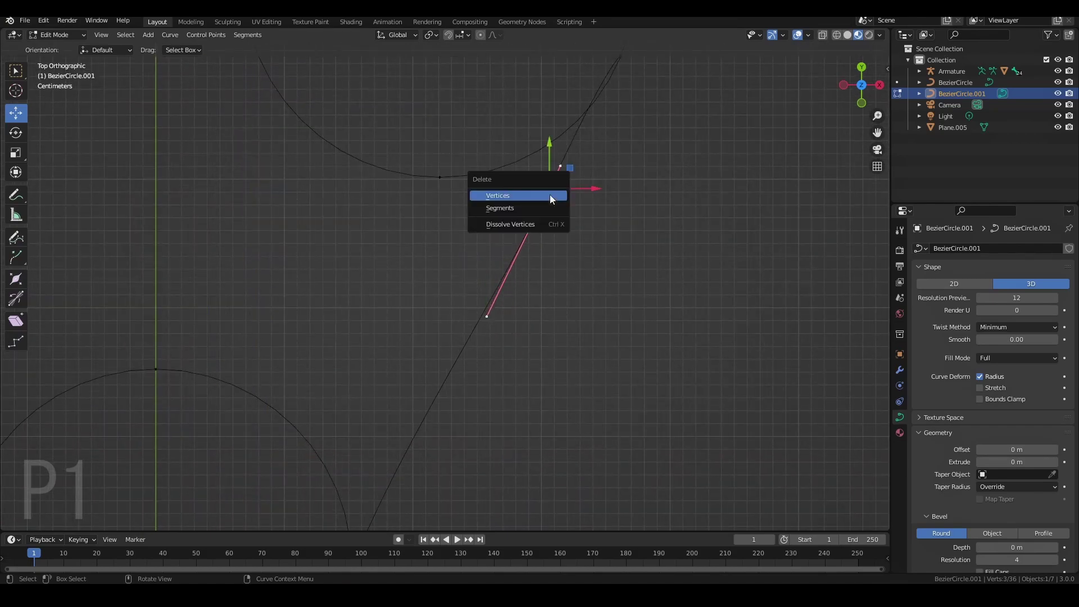
pyautogui.click(550, 195)
# Delete the other surplus control point on the connecting curve, near the upper circle's edge
pyautogui.scroll(-3, 549, 195)
pyautogui.click(544, 156)
pyautogui.scroll(10, 414, 481)
pyautogui.keyDown('shift'); pyautogui.moveTo(608, 263); pyautogui.dragTo(503, 303, button='middle'); pyautogui.keyUp('shift')
pyautogui.press('x')
pyautogui.click(493, 330)
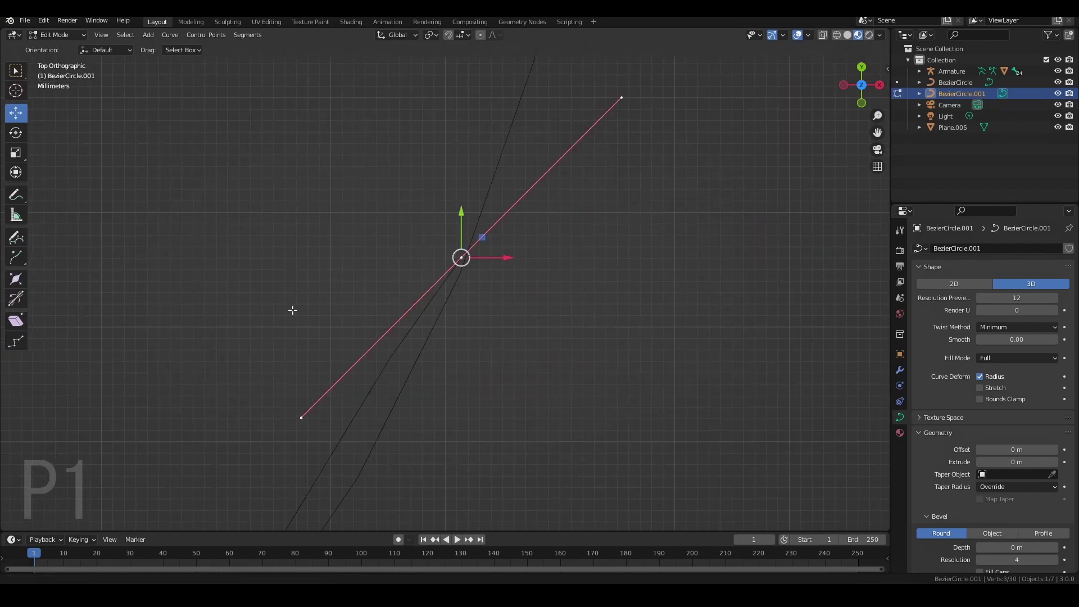
# Move the connecting curve's upper end point about 0.00036 m along X and -0.00002 m along Y onto the upper circle's outline
pyautogui.keyDown('shift'); pyautogui.moveTo(294, 309); pyautogui.dragTo(302, 305, button='middle'); pyautogui.keyUp('shift')
pyautogui.scroll(2, 470, 310)
pyautogui.keyDown('shift'); pyautogui.moveTo(488, 257); pyautogui.dragTo(488, 316, button='middle'); pyautogui.keyUp('shift')
pyautogui.scroll(2, 487, 311)
pyautogui.moveTo(501, 313); pyautogui.dragTo(514, 319)
pyautogui.scroll(-5, 514, 325)
pyautogui.keyDown('shift'); pyautogui.moveTo(472, 373); pyautogui.dragTo(522, 315, button='middle'); pyautogui.keyUp('shift')
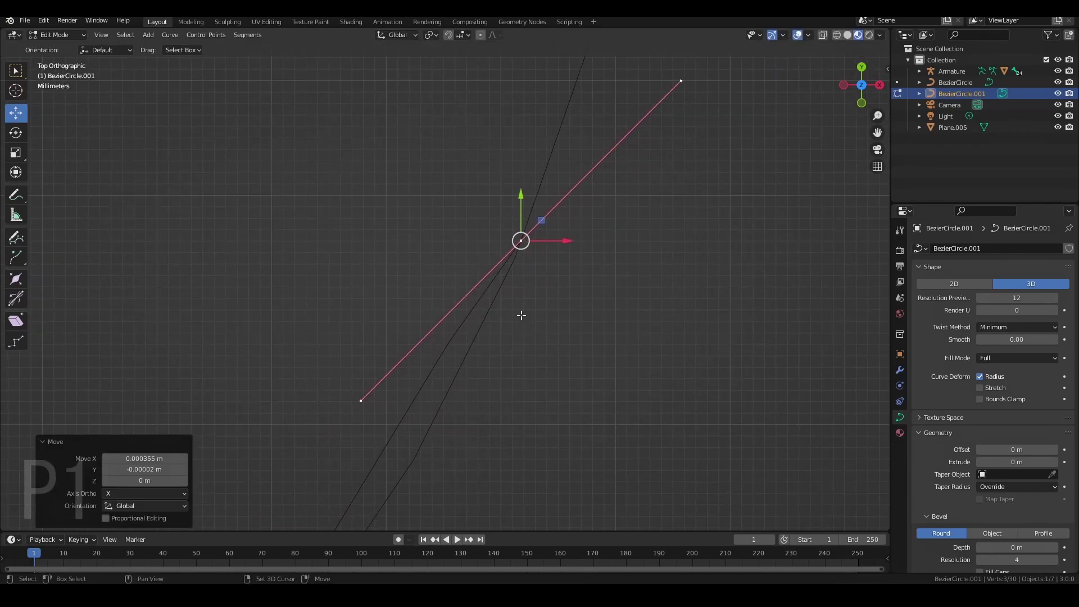
# Shift the upper handle of the connecting curve's upper end point towards negative X to align it with the circle's outline
pyautogui.click(684, 82)
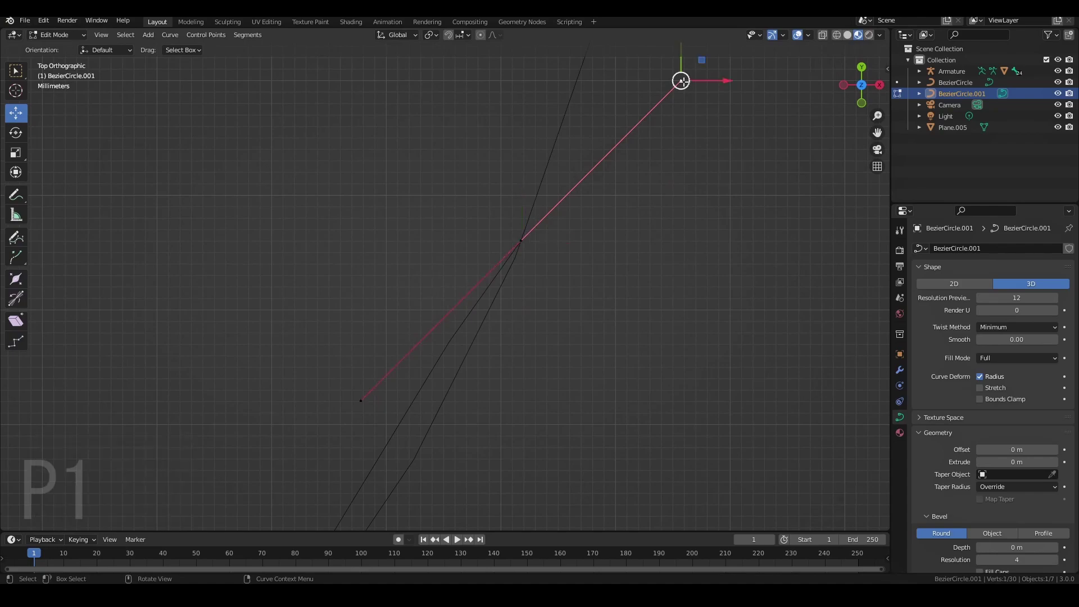
pyautogui.keyDown('shift'); pyautogui.moveTo(672, 161); pyautogui.dragTo(621, 260, button='middle'); pyautogui.keyUp('shift')
pyautogui.moveTo(633, 180); pyautogui.dragTo(539, 174)
pyautogui.scroll(-4, 584, 338)
pyautogui.keyDown('shift'); pyautogui.moveTo(590, 432); pyautogui.dragTo(617, 354, button='middle'); pyautogui.keyUp('shift')
pyautogui.scroll(-14, 562, 353)
pyautogui.keyDown('shift'); pyautogui.moveTo(523, 396); pyautogui.dragTo(602, 346, button='middle'); pyautogui.keyUp('shift')
pyautogui.click(591, 355)
# Move the connecting curve's lower end point about 0.0003 m along X and 0.0018 m along Y onto the origin circle's edge
pyautogui.keyDown('shift'); pyautogui.moveTo(544, 435); pyautogui.dragTo(585, 368, button='middle'); pyautogui.keyUp('shift')
pyautogui.scroll(8, 585, 369)
pyautogui.keyDown('shift'); pyautogui.moveTo(603, 413); pyautogui.dragTo(465, 270, button='middle'); pyautogui.keyUp('shift')
pyautogui.scroll(6, 465, 270)
pyautogui.keyDown('shift'); pyautogui.moveTo(619, 390); pyautogui.dragTo(525, 215, button='middle'); pyautogui.keyUp('shift')
pyautogui.scroll(4, 555, 321)
pyautogui.scroll(3, 555, 321)
pyautogui.keyDown('shift'); pyautogui.moveTo(612, 388); pyautogui.dragTo(508, 268, button='middle'); pyautogui.keyUp('shift')
pyautogui.click(447, 338)
pyautogui.press('g')
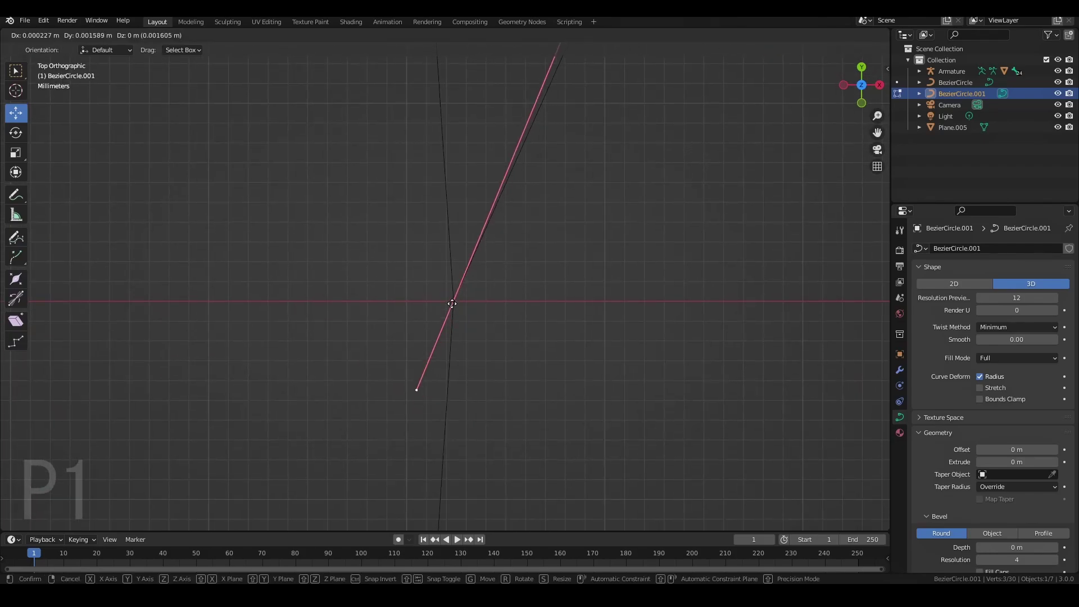
pyautogui.click(450, 298)
# Pull the upper handle of the connecting curve's lower end point upward to leave the origin circle almost vertically
pyautogui.scroll(-5, 506, 399)
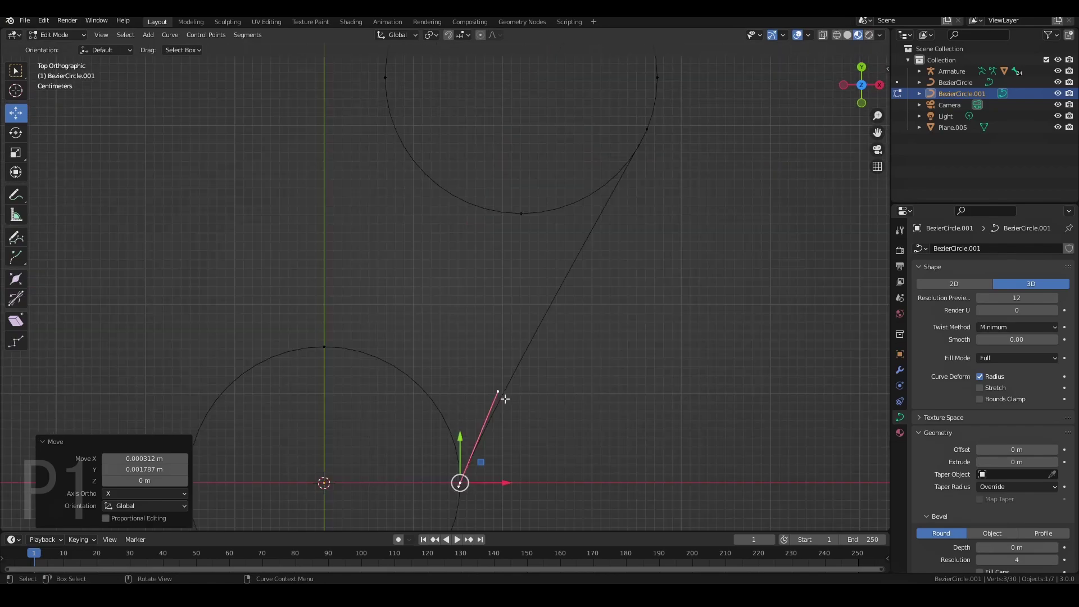
pyautogui.click(499, 394)
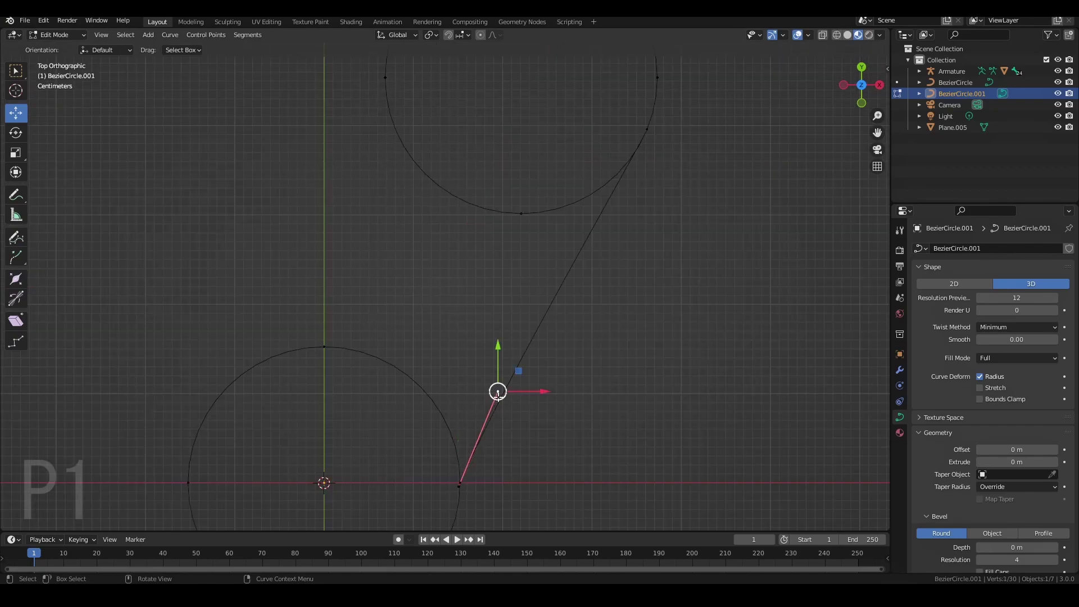
pyautogui.moveTo(498, 391); pyautogui.dragTo(482, 291)
# Move the lower handle of the connecting curve's upper end point about -0.0088 m along X and -0.0378 m along Y
pyautogui.click(648, 130)
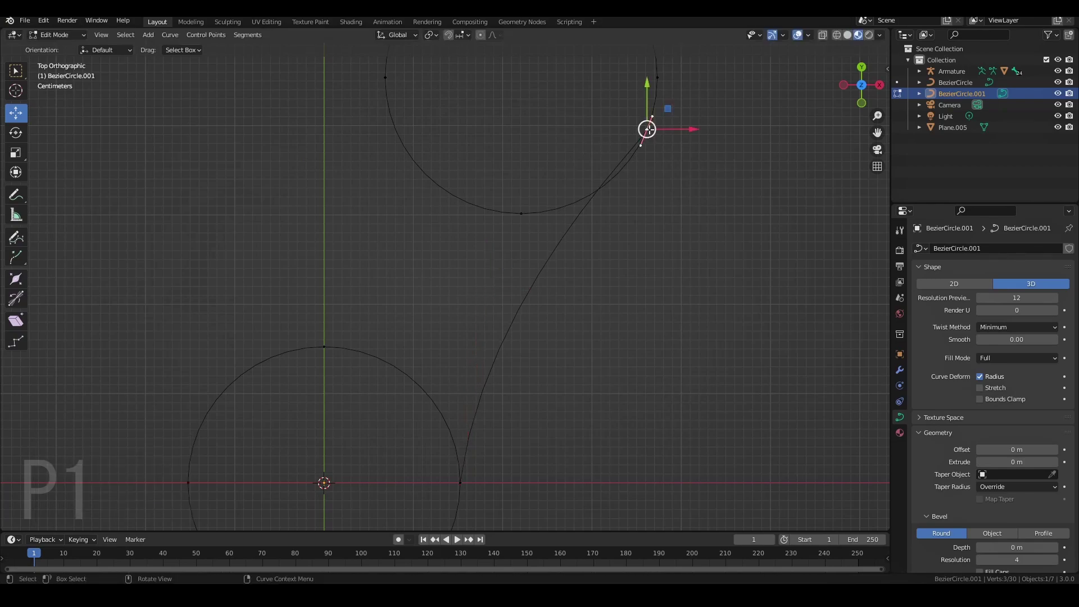
pyautogui.click(641, 146)
pyautogui.moveTo(641, 148); pyautogui.dragTo(634, 185)
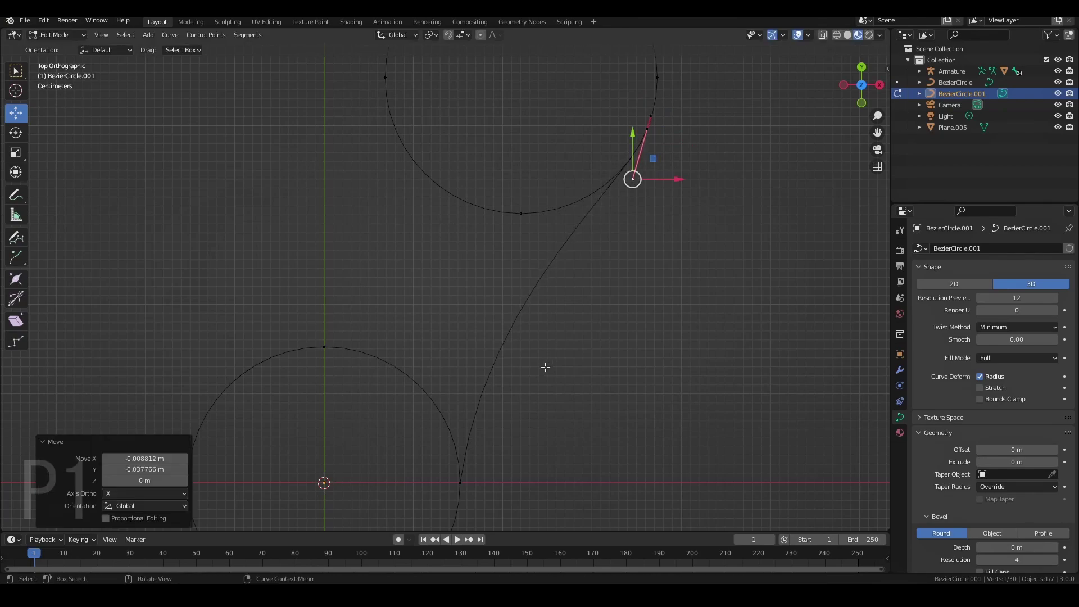
pyautogui.scroll(-7, 545, 366)
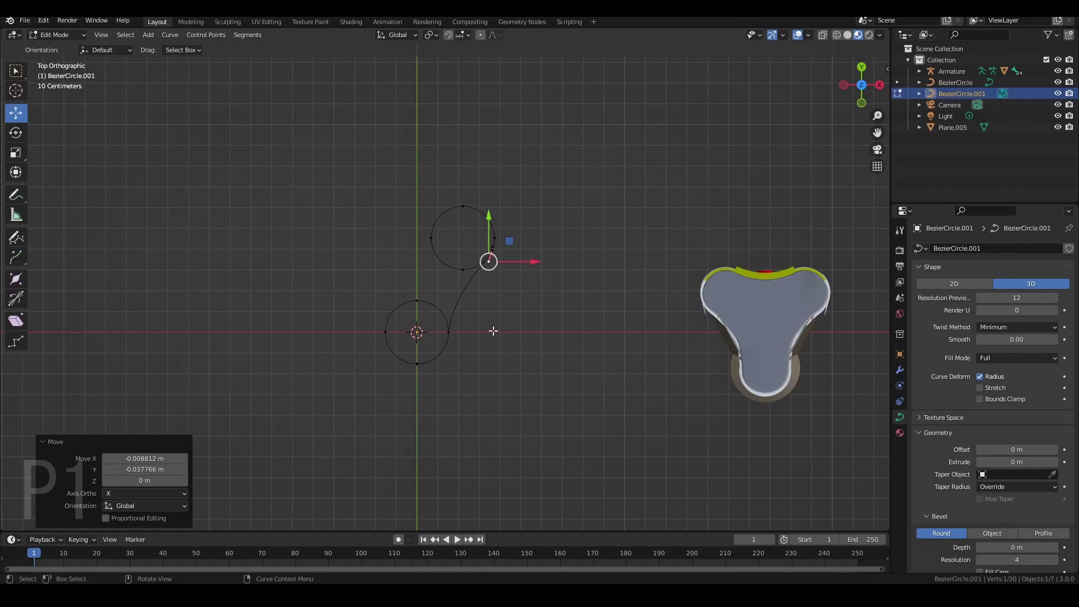
pyautogui.scroll(4, 488, 337)
# Draw a short freehand Bezier curve in top view from the upper circle's top edge to the Y axis
pyautogui.moveTo(480, 354); pyautogui.dragTo(549, 220, button='middle')
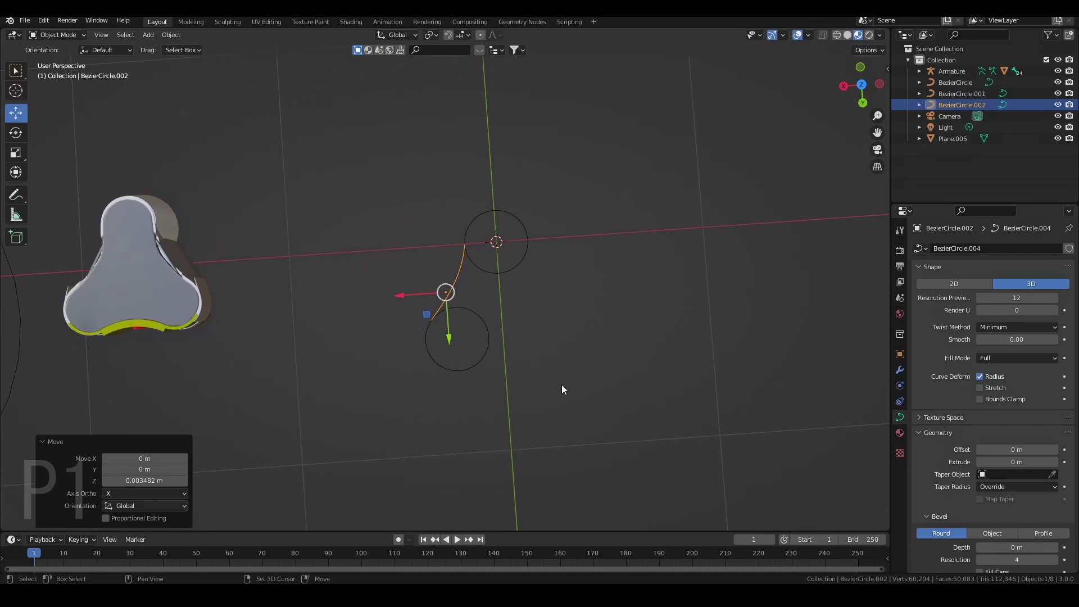
pyautogui.press('Tab')
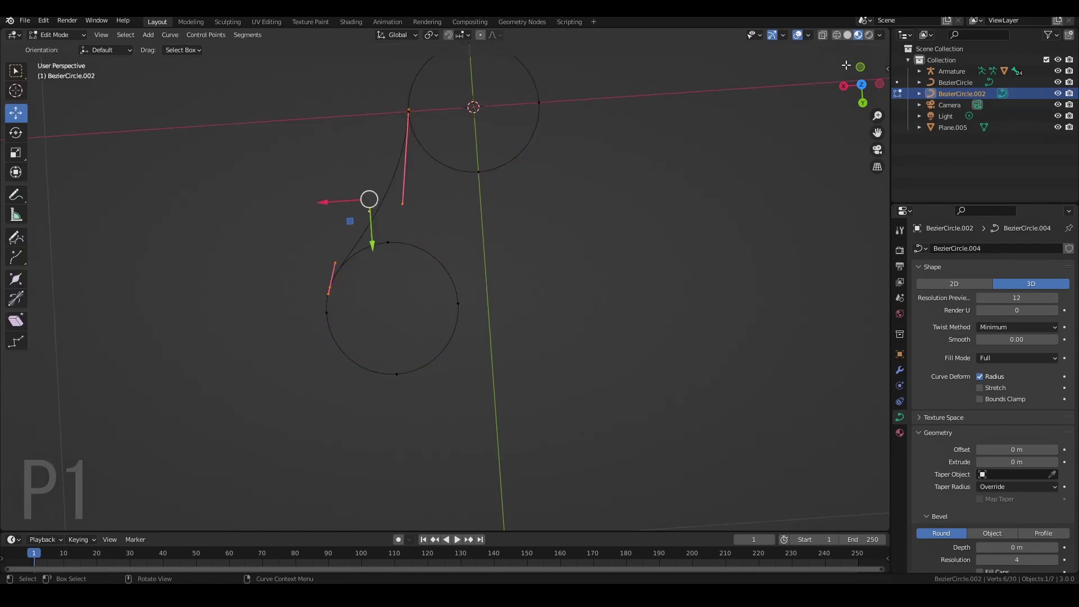
pyautogui.press('KP_7')
pyautogui.click(21, 237)
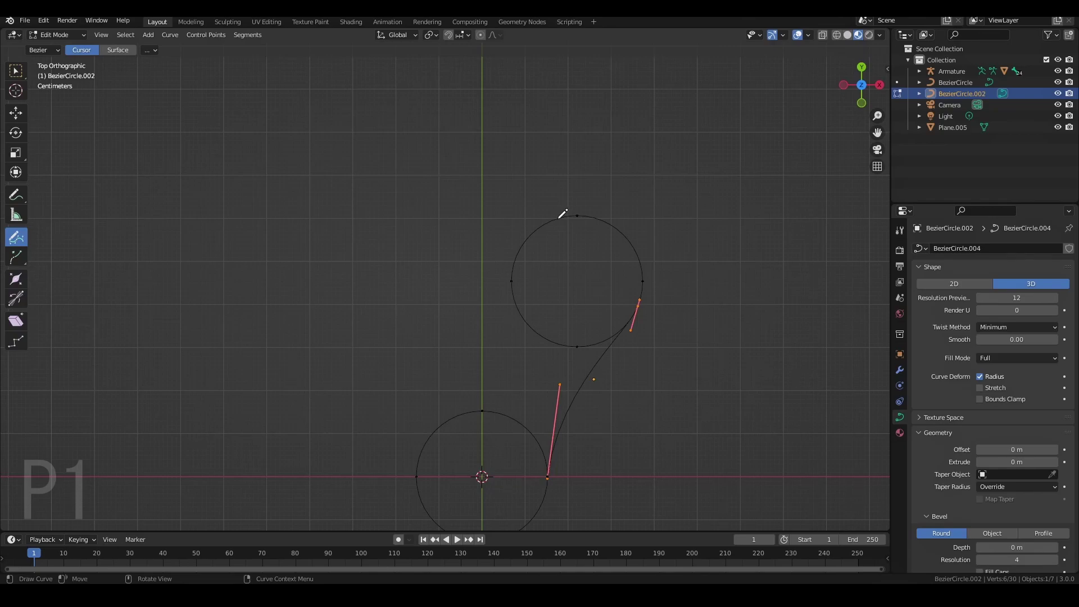
pyautogui.moveTo(556, 219); pyautogui.dragTo(483, 233)
pyautogui.click(16, 113)
# Check the reference piece's upper edge and delete the surplus middle control point on the short top curve
pyautogui.scroll(-6, 416, 375)
pyautogui.keyDown('shift'); pyautogui.moveTo(679, 354); pyautogui.dragTo(488, 291, button='middle'); pyautogui.keyUp('shift')
pyautogui.scroll(5, 489, 291)
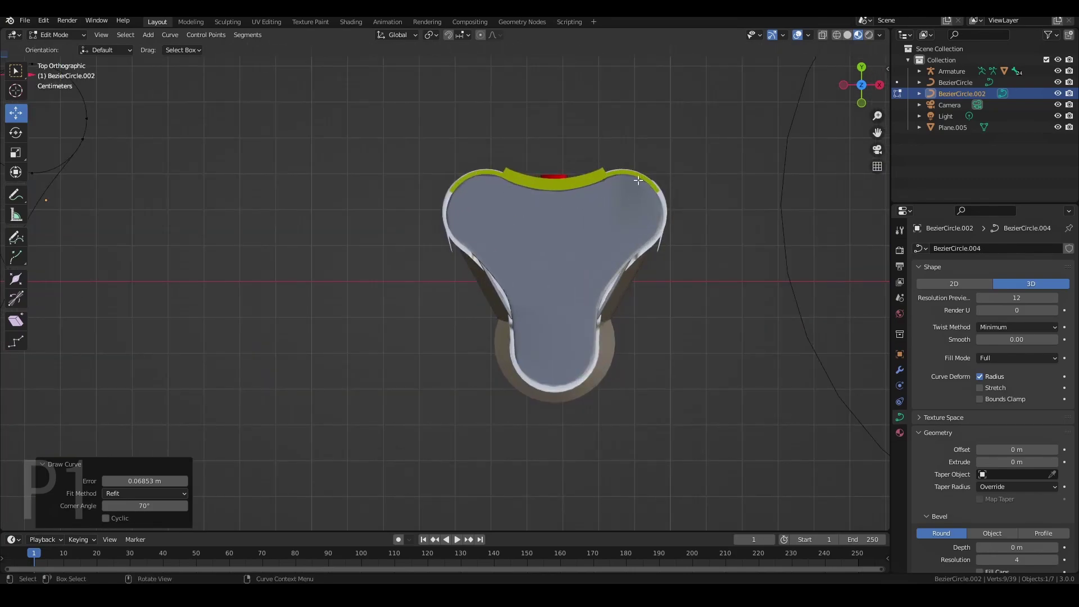
pyautogui.scroll(-3, 245, 256)
pyautogui.keyDown('shift'); pyautogui.moveTo(241, 270); pyautogui.dragTo(551, 313, button='middle'); pyautogui.keyUp('shift')
pyautogui.scroll(8, 551, 312)
pyautogui.keyDown('shift'); pyautogui.moveTo(647, 135); pyautogui.dragTo(554, 305, button='middle'); pyautogui.keyUp('shift')
pyautogui.scroll(2, 556, 302)
pyautogui.click(594, 285)
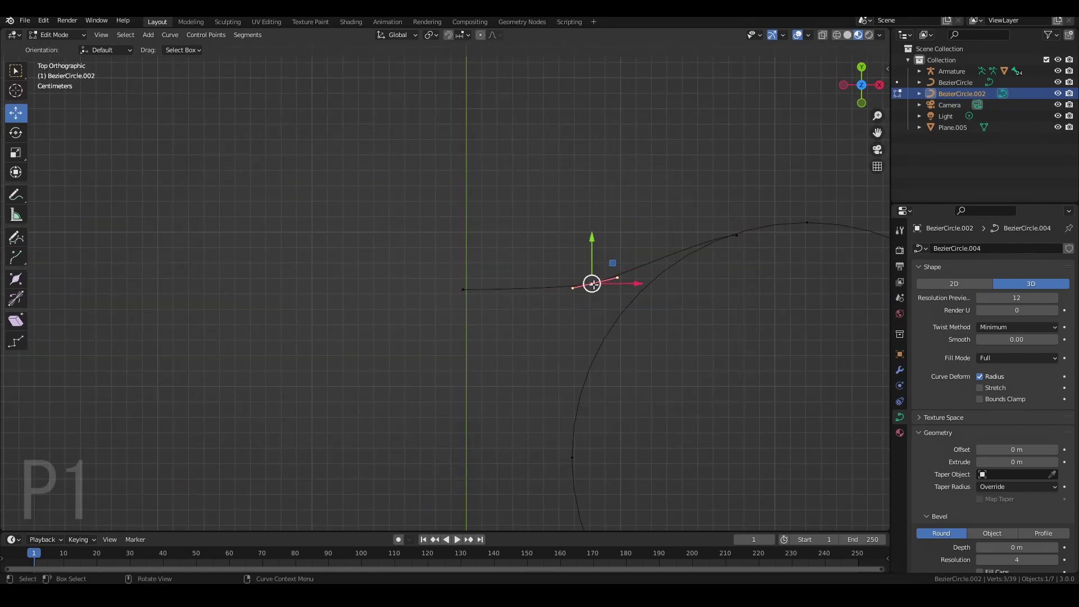
pyautogui.press('x')
pyautogui.click(594, 284)
# Lower the inner handle of the top curve's circle-side end point to follow the upper circle's slope
pyautogui.click(736, 228)
pyautogui.keyDown('shift'); pyautogui.moveTo(728, 286); pyautogui.dragTo(555, 463, button='middle'); pyautogui.keyUp('shift')
pyautogui.scroll(7, 584, 295)
pyautogui.scroll(4, 526, 391)
pyautogui.keyDown('shift'); pyautogui.moveTo(526, 390); pyautogui.dragTo(561, 436, button='middle'); pyautogui.keyUp('shift')
pyautogui.click(391, 289)
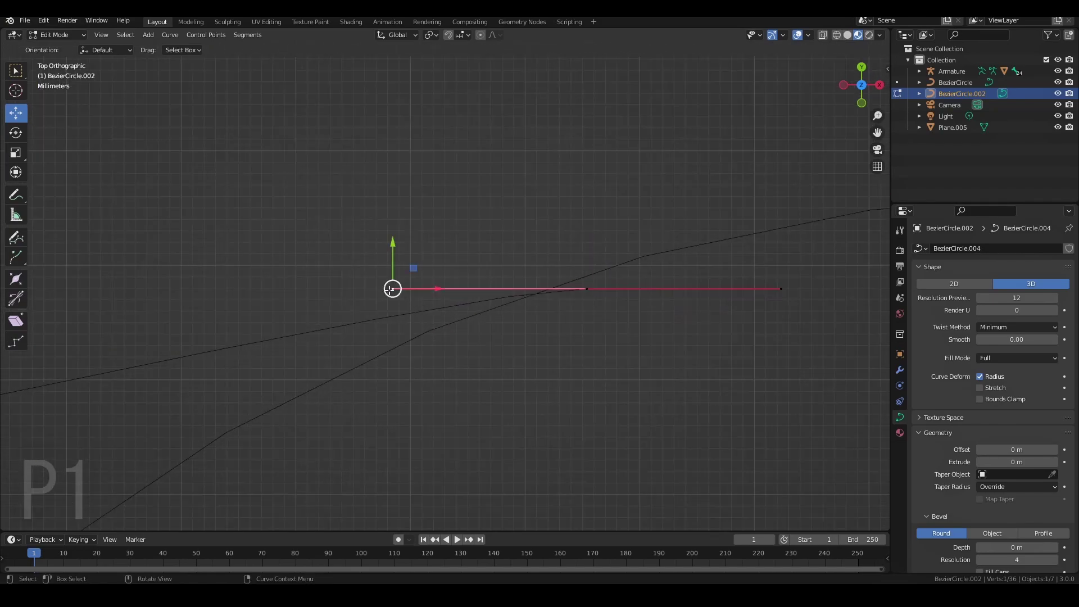
pyautogui.moveTo(393, 289); pyautogui.dragTo(395, 339)
# Move the top curve's circle-side end point slightly up and towards negative X onto the upper circle's outline
pyautogui.click(586, 287)
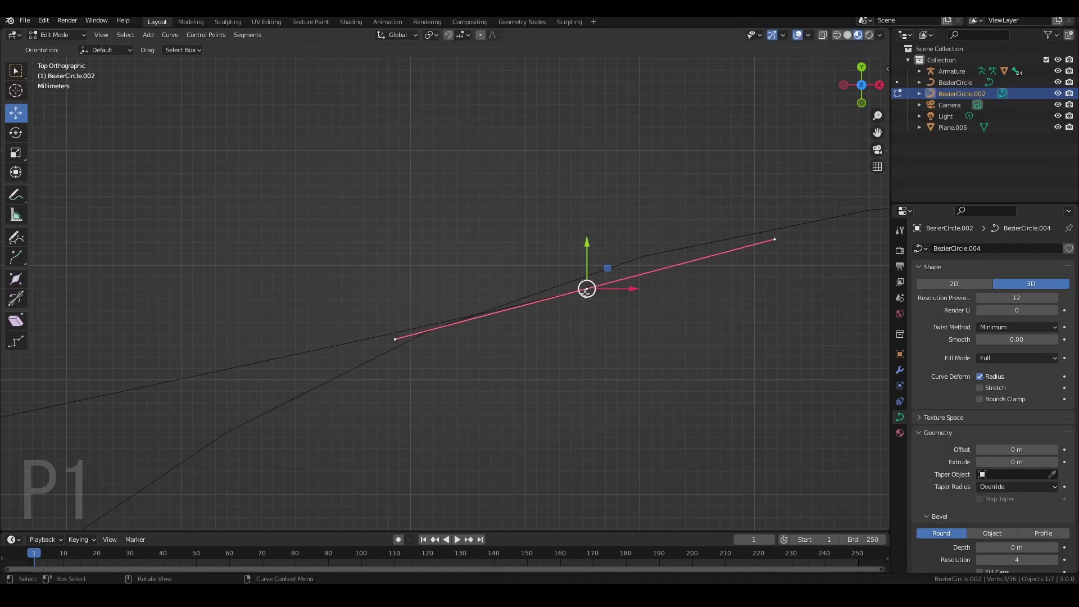
pyautogui.moveTo(586, 287); pyautogui.dragTo(579, 278)
pyautogui.click(562, 210)
# Move the top curve's free end point about 0.0021 m along X onto the Y axis
pyautogui.scroll(-4, 458, 382)
pyautogui.scroll(-4, 452, 387)
pyautogui.keyDown('shift'); pyautogui.moveTo(450, 373); pyautogui.dragTo(727, 340, button='middle'); pyautogui.keyUp('shift')
pyautogui.scroll(-4, 478, 340)
pyautogui.keyDown('shift'); pyautogui.moveTo(466, 338); pyautogui.dragTo(508, 336, button='middle'); pyautogui.keyUp('shift')
pyautogui.scroll(4, 461, 355)
pyautogui.click(387, 350)
pyautogui.scroll(3, 408, 394)
pyautogui.scroll(8, 515, 282)
pyautogui.keyDown('shift'); pyautogui.moveTo(414, 409); pyautogui.dragTo(477, 330, button='middle'); pyautogui.keyUp('shift')
pyautogui.moveTo(444, 278); pyautogui.dragTo(520, 285)
# Lengthen the handle on the circle side of the top curve's axis end point along positive X
pyautogui.scroll(-4, 522, 292)
pyautogui.scroll(-5, 525, 314)
pyautogui.scroll(5, 599, 243)
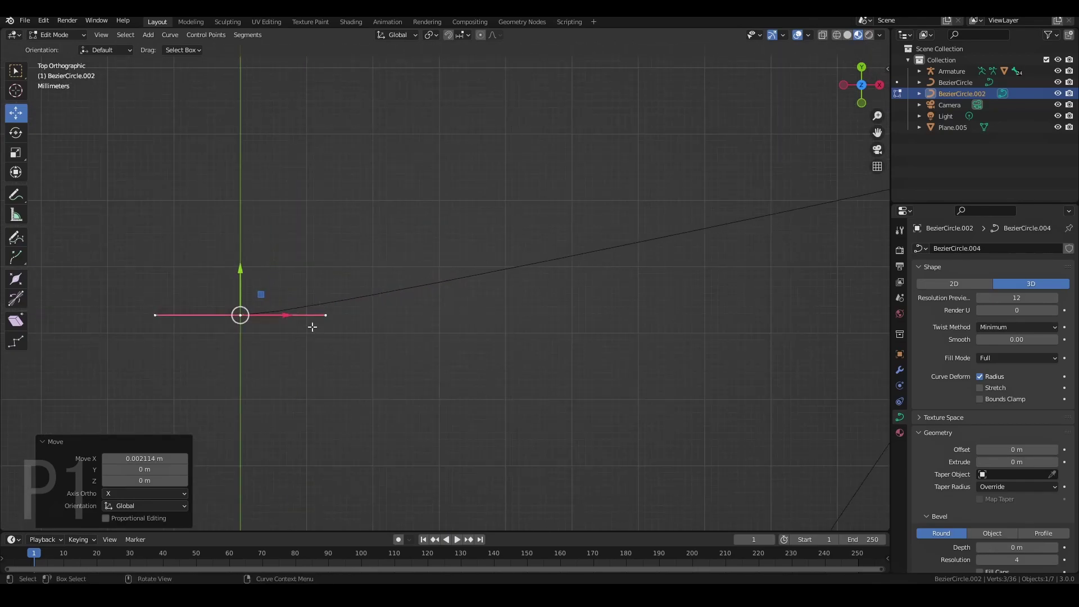
pyautogui.click(326, 316)
pyautogui.scroll(-9, 393, 360)
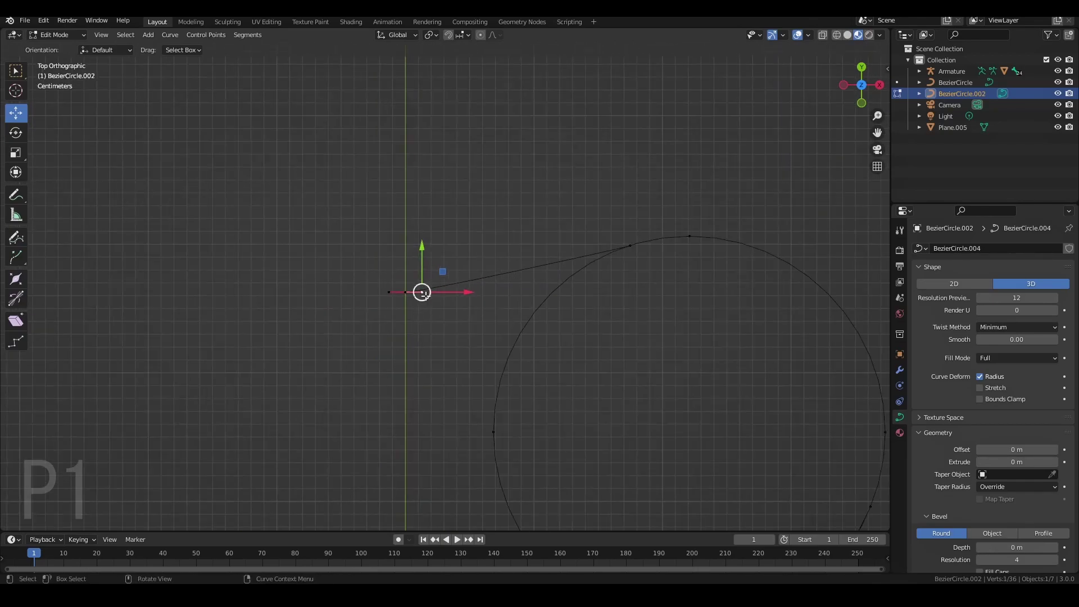
pyautogui.moveTo(422, 292); pyautogui.dragTo(529, 293)
# Lower the top curve's axis end point along Y to deepen the dip between the lobes
pyautogui.scroll(2, 442, 290)
pyautogui.click(389, 294)
pyautogui.moveTo(387, 247); pyautogui.dragTo(388, 288)
# Slide the top curve's circle-side end point down along the upper circle's outline and fine-tune its inner handle
pyautogui.click(714, 226)
pyautogui.keyDown('shift'); pyautogui.moveTo(714, 226); pyautogui.dragTo(514, 308, button='middle'); pyautogui.keyUp('shift')
pyautogui.scroll(6, 514, 309)
pyautogui.keyDown('shift'); pyautogui.moveTo(598, 415); pyautogui.dragTo(586, 305, button='middle'); pyautogui.keyUp('shift')
pyautogui.moveTo(632, 229); pyautogui.dragTo(562, 253)
pyautogui.click(471, 277)
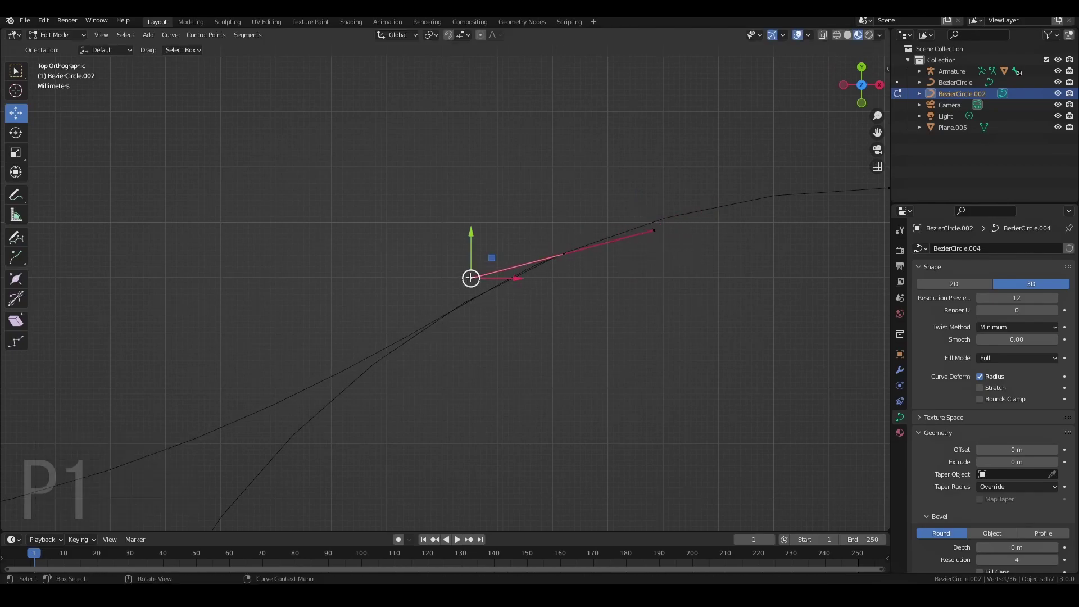
pyautogui.moveTo(471, 277); pyautogui.dragTo(472, 276)
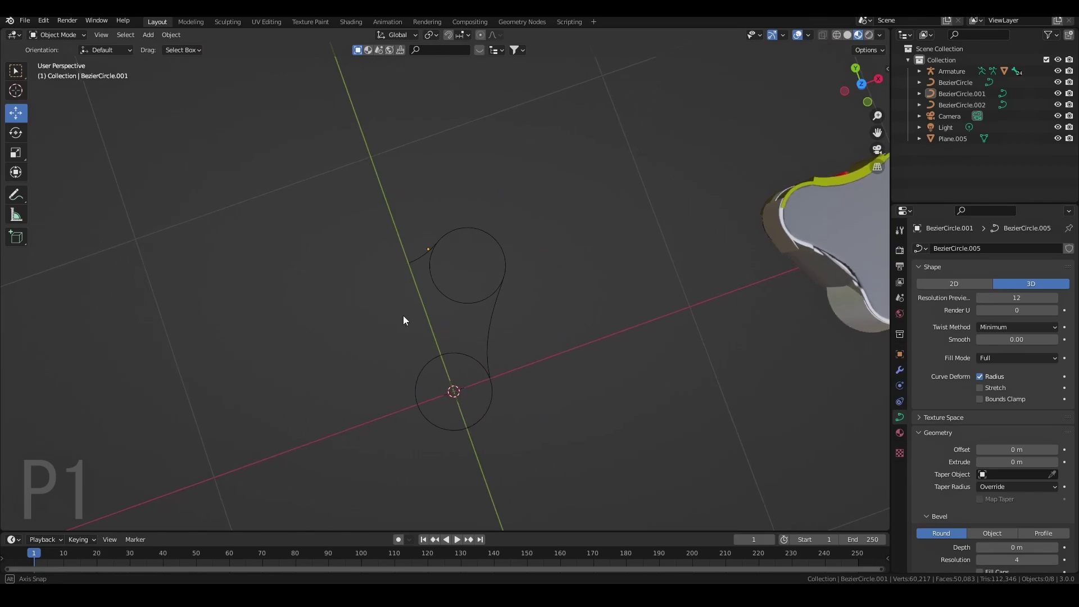
# Separate the upper circle and both connecting curves, including the end point touching the lower circle, into their own object
pyautogui.moveTo(403, 315); pyautogui.dragTo(376, 316, button='middle')
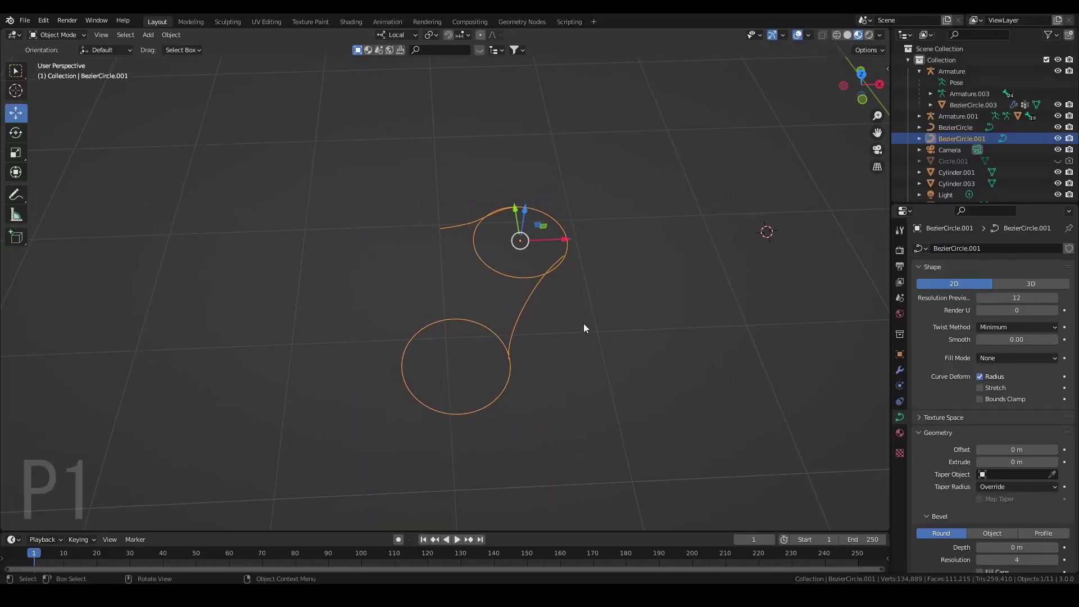
pyautogui.scroll(-2, 577, 313)
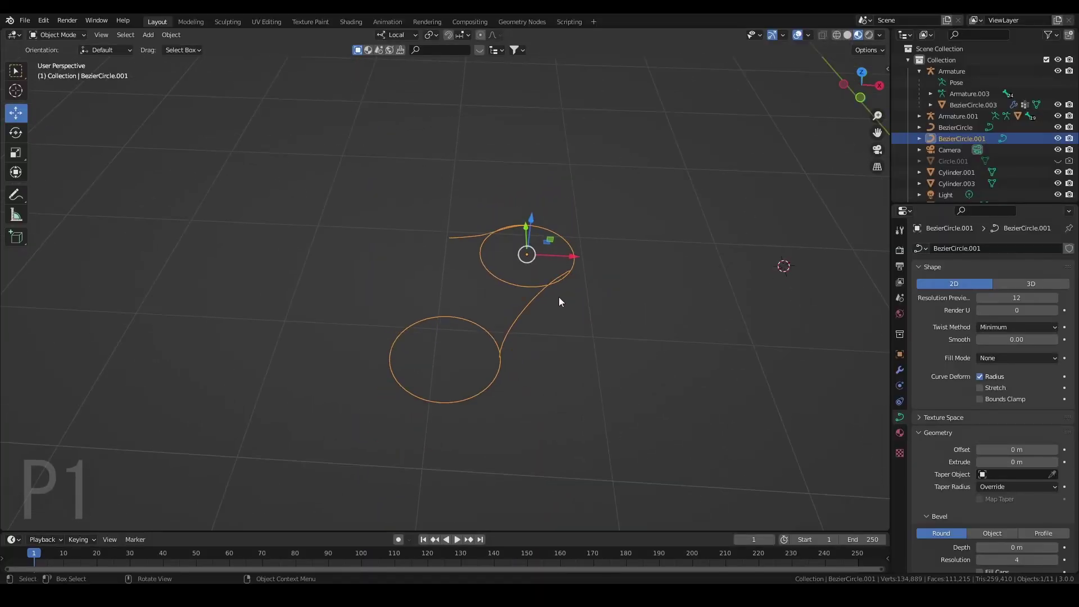
pyautogui.moveTo(560, 298); pyautogui.dragTo(563, 340, button='middle')
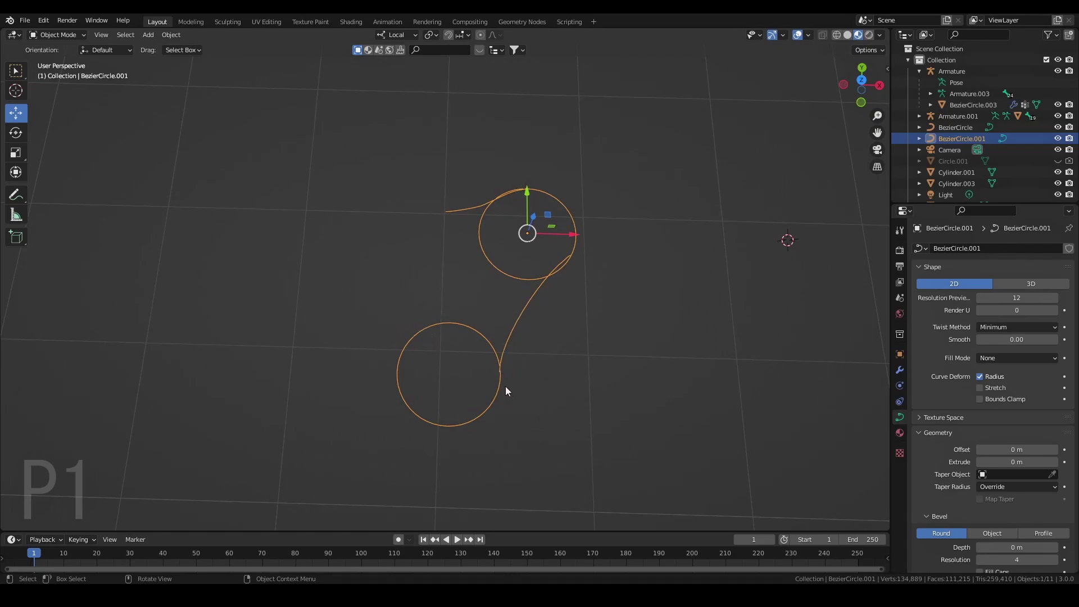
pyautogui.press('Tab')
pyautogui.scroll(4, 624, 326)
pyautogui.scroll(-3, 535, 371)
pyautogui.moveTo(326, 141); pyautogui.dragTo(631, 340)
pyautogui.scroll(12, 449, 427)
pyautogui.keyDown('shift'); pyautogui.click(577, 397); pyautogui.keyUp('shift')
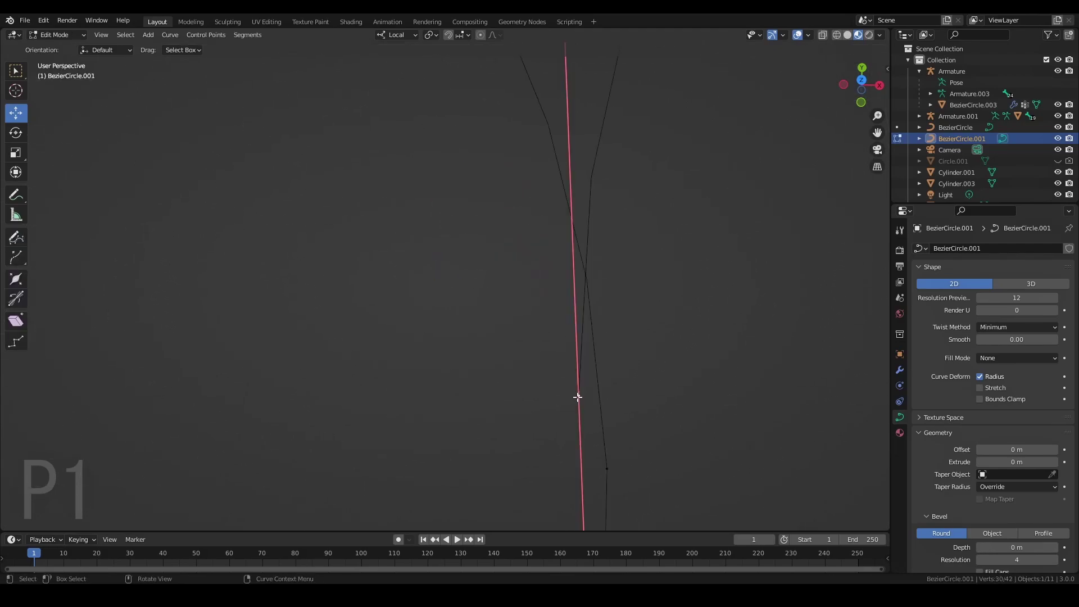
pyautogui.scroll(-8, 578, 397)
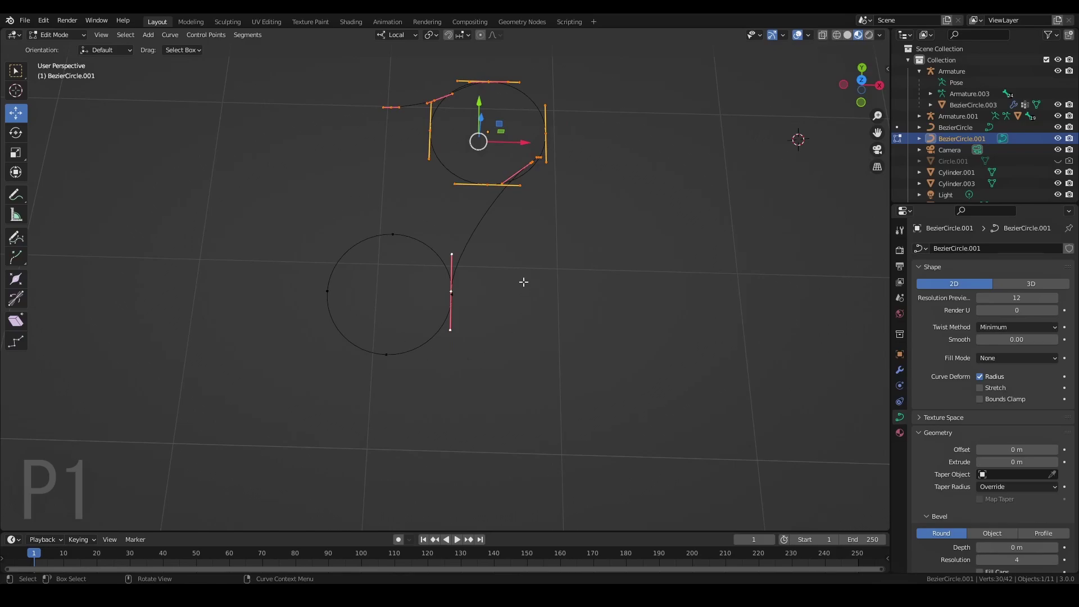
pyautogui.rightClick(544, 260)
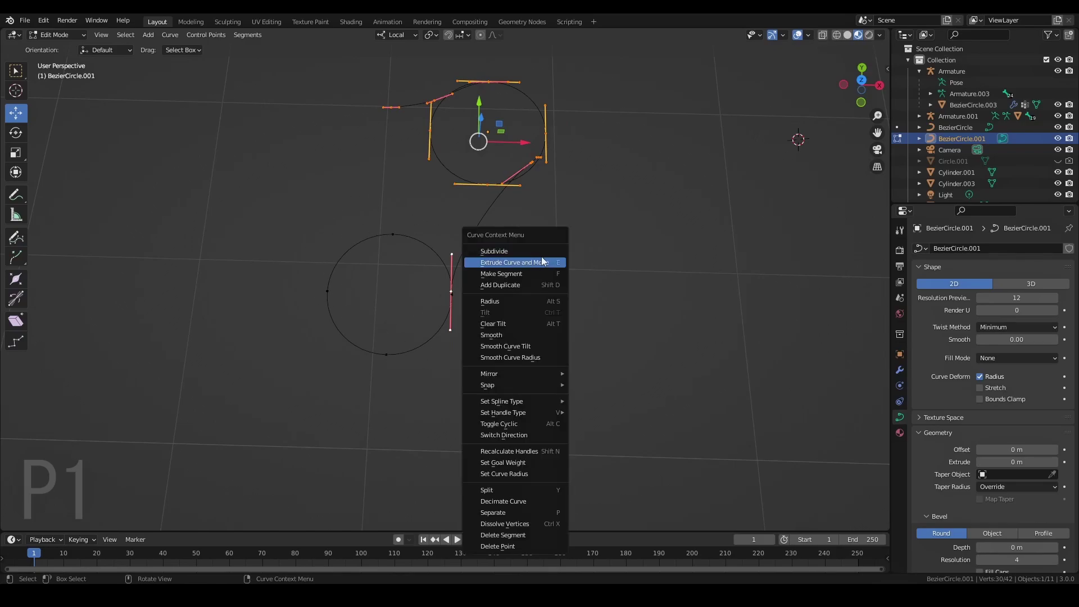
pyautogui.click(517, 514)
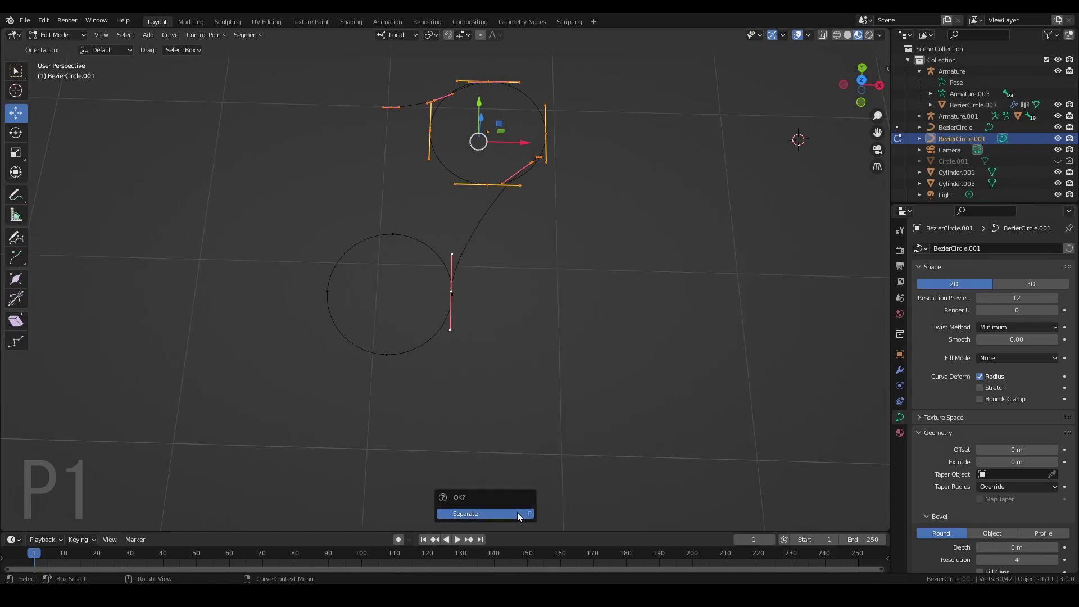
pyautogui.click(517, 512)
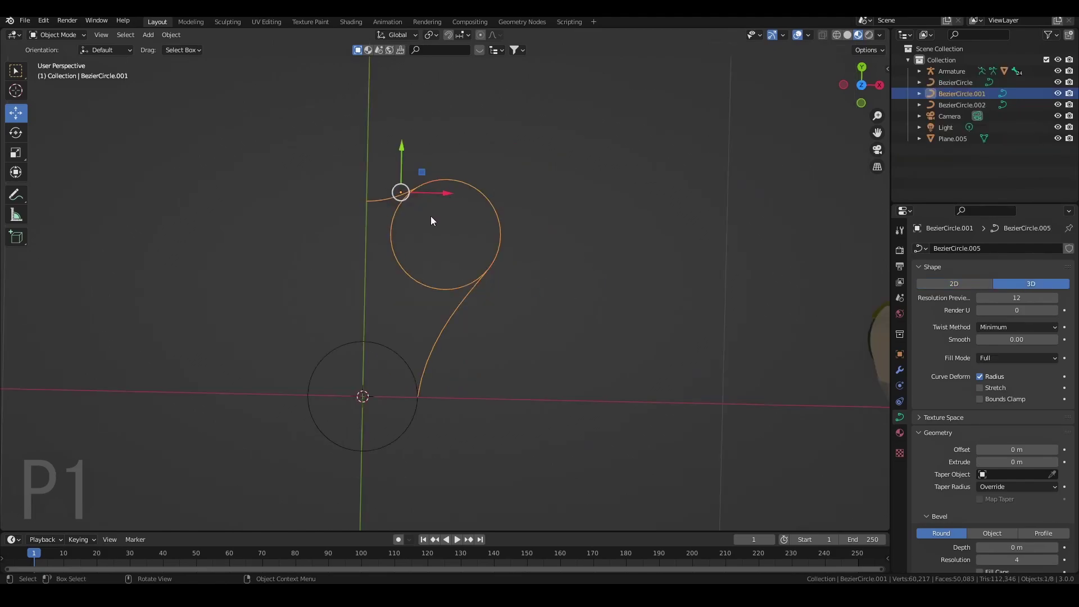
# Convert the upper circle and its connecting curves to a mesh
pyautogui.keyDown('shift'); pyautogui.moveTo(388, 229); pyautogui.dragTo(448, 228, button='middle'); pyautogui.keyUp('shift')
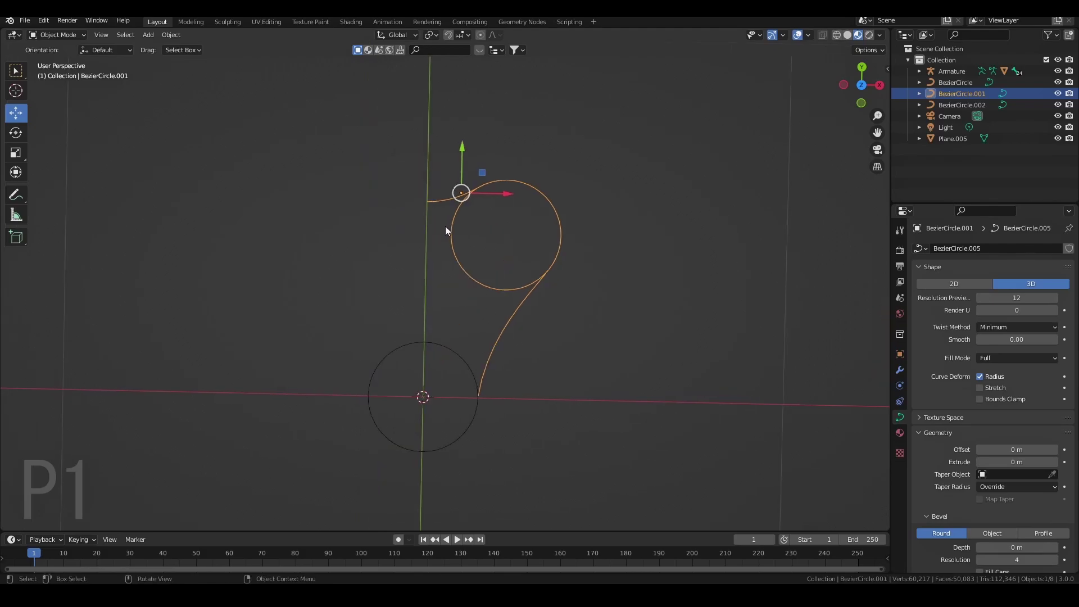
pyautogui.rightClick(454, 236)
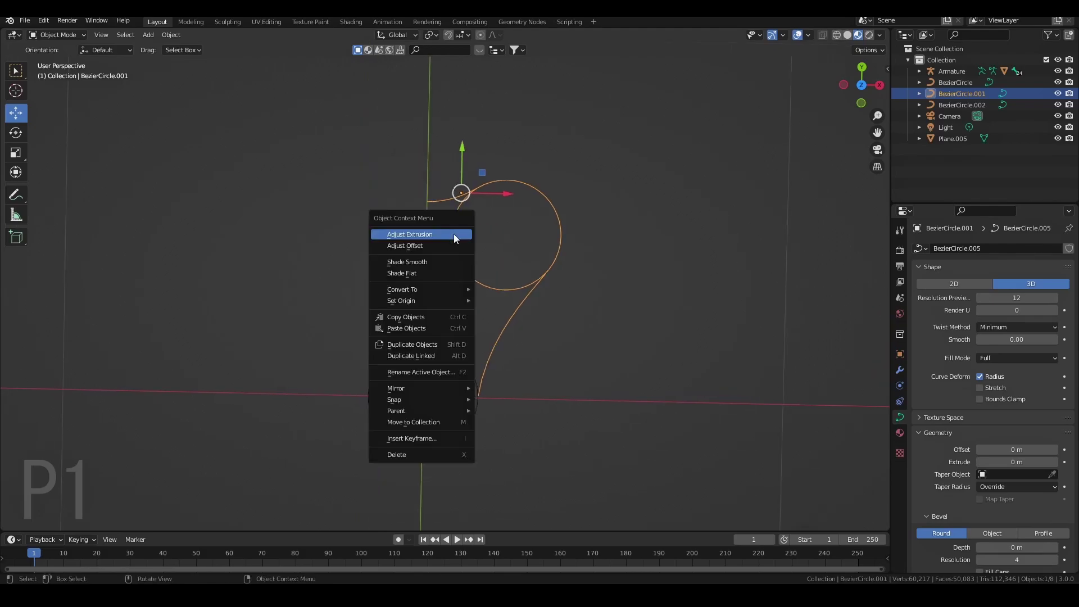
pyautogui.moveTo(428, 289)
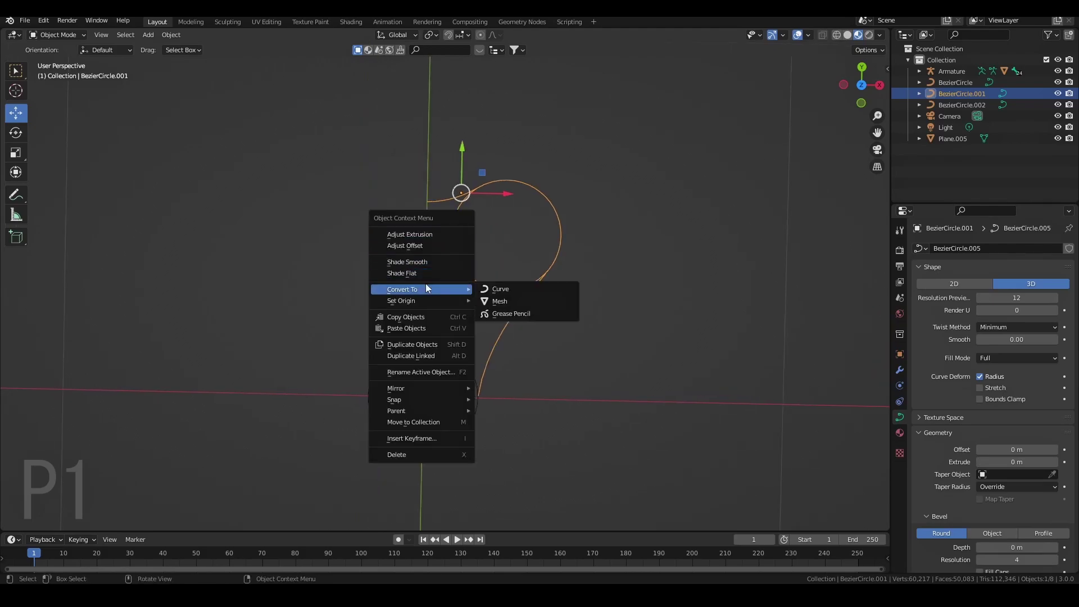
pyautogui.click(508, 302)
# Try an X-axis Mirror modifier on the mesh outline with the lower circle as mirror object, and remove the modifier
pyautogui.click(900, 369)
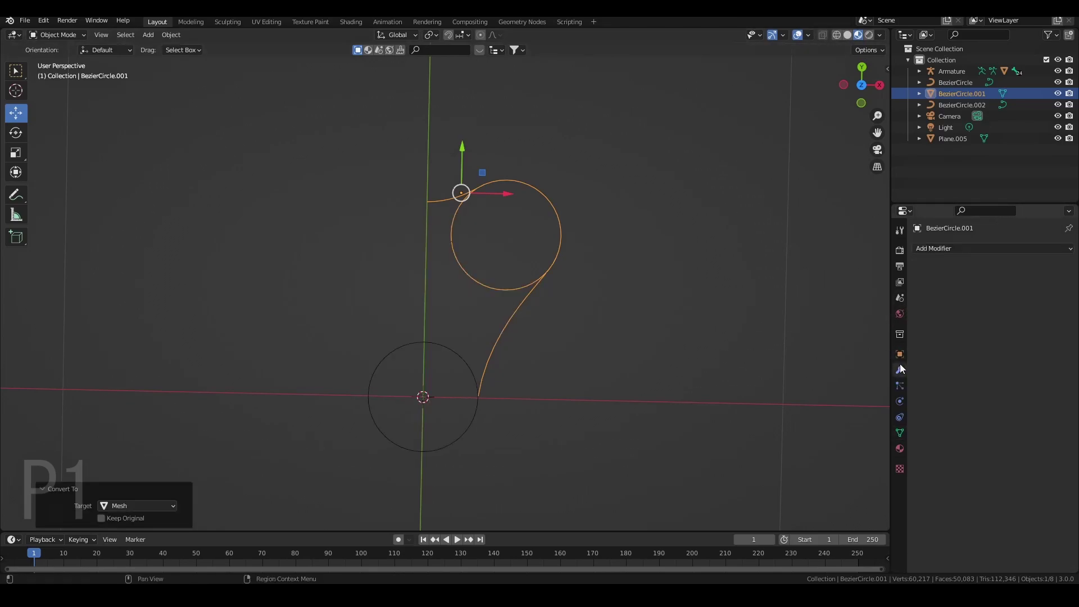
pyautogui.click(939, 249)
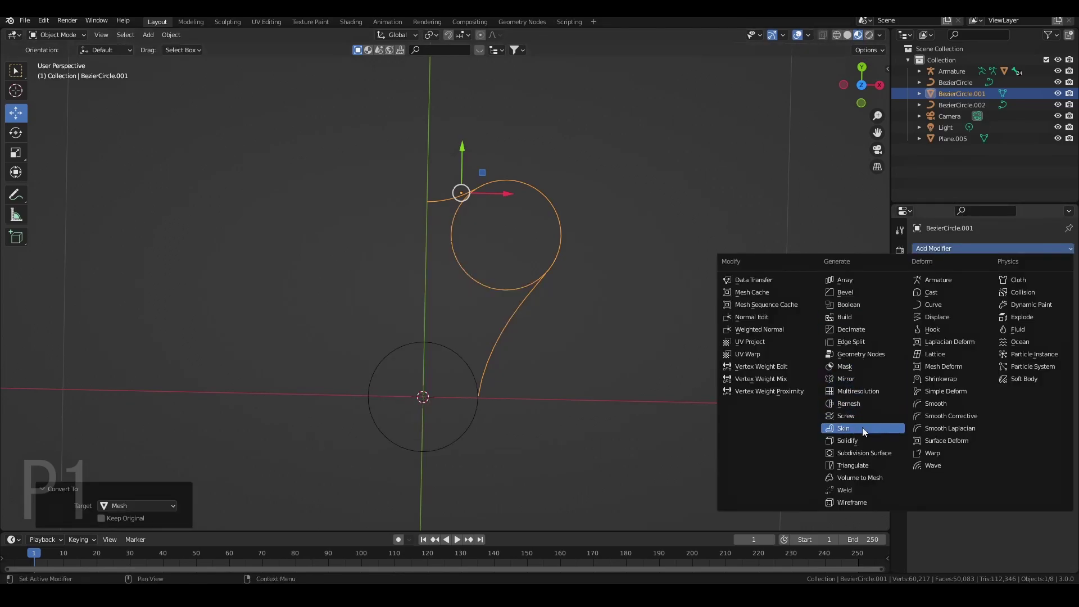
pyautogui.click(847, 379)
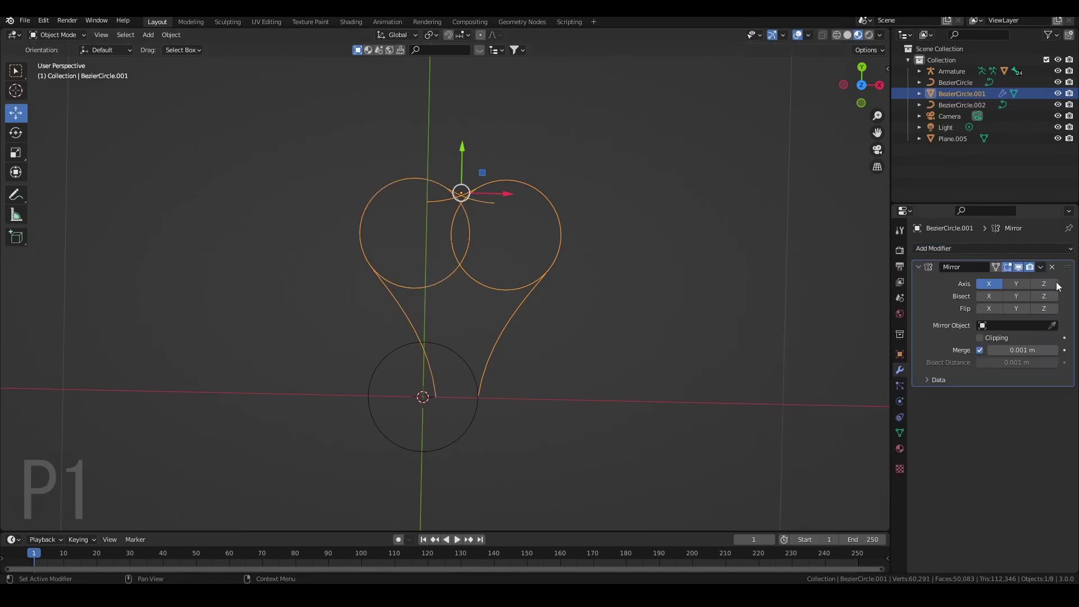
pyautogui.click(1052, 325)
pyautogui.click(453, 356)
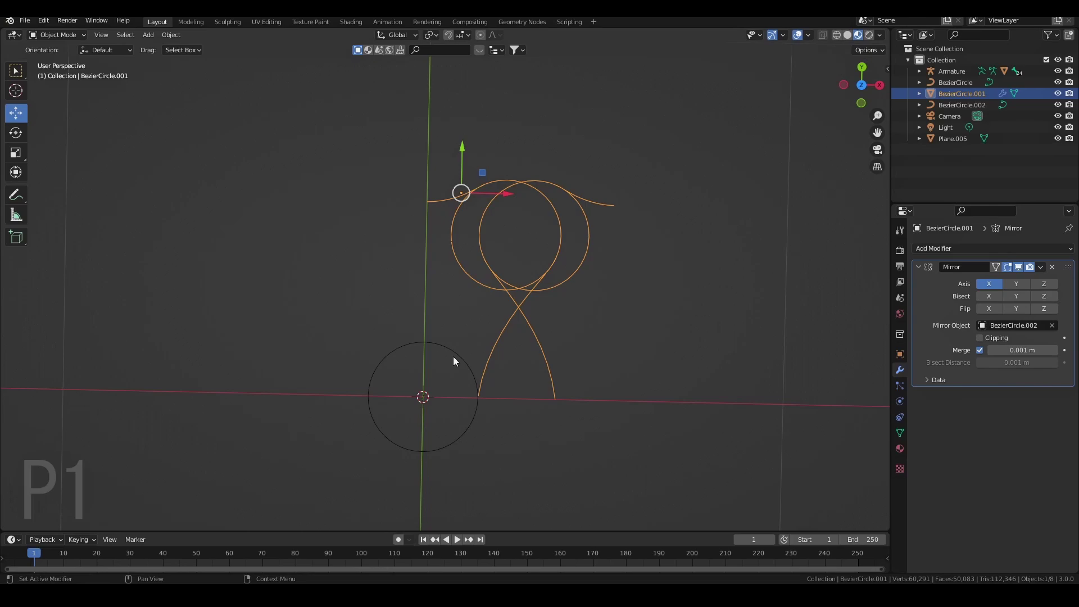
pyautogui.click(1052, 325)
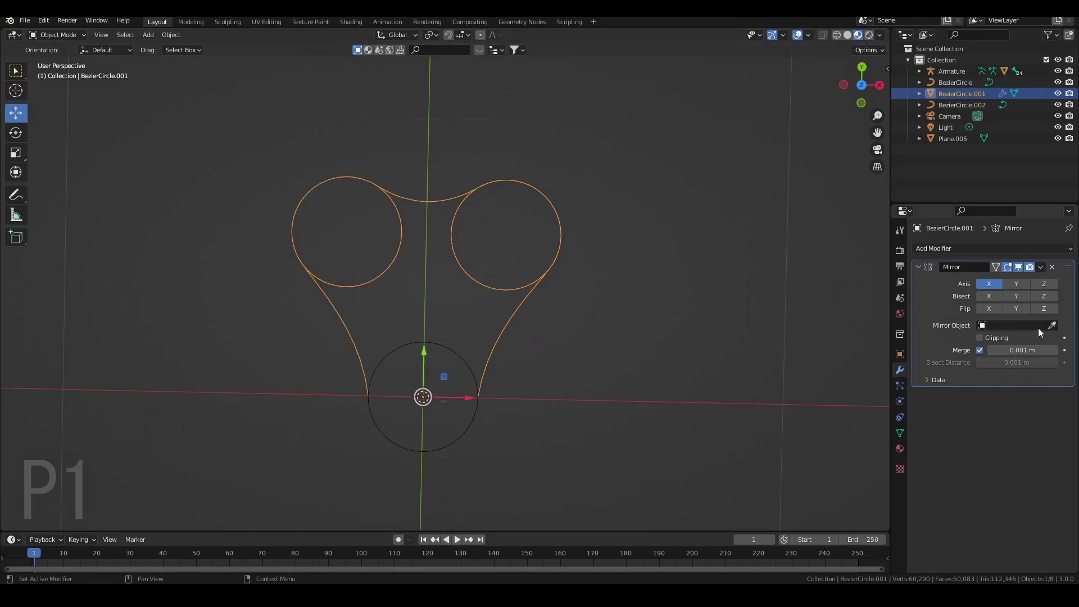
pyautogui.click(1053, 267)
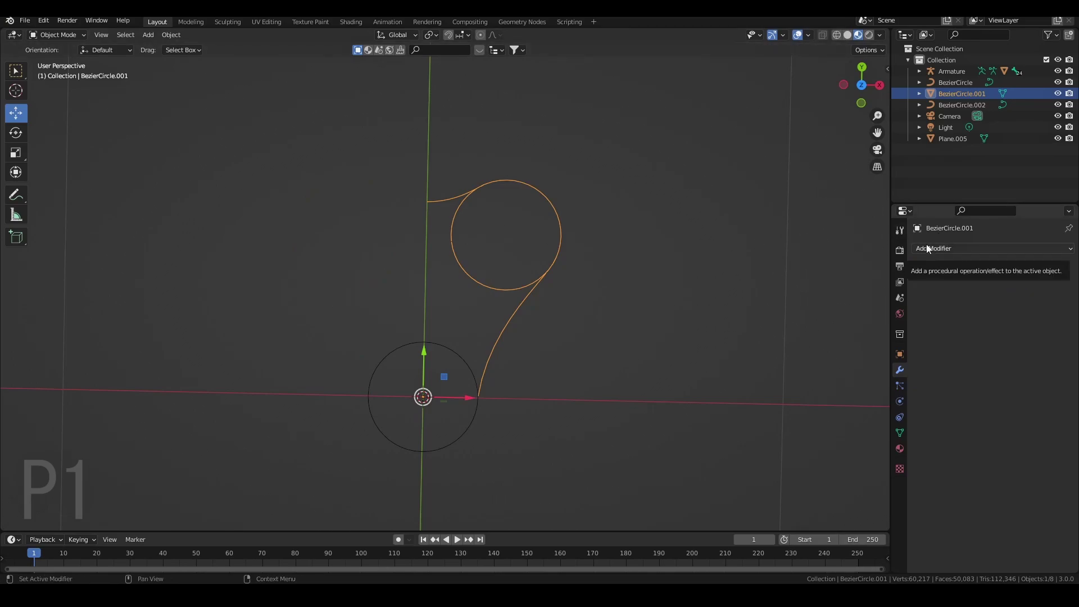
# Apply location, rotation and scale to the mesh outline
pyautogui.hotkey('ctrl', 'a')
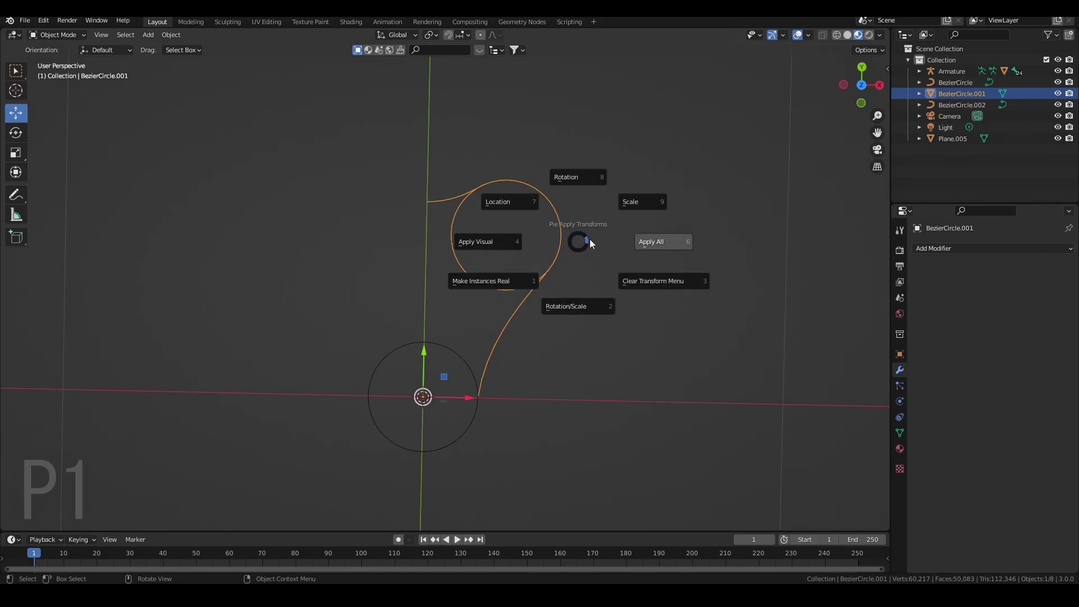
pyautogui.click(675, 240)
# Add an X-axis Mirror modifier to the mesh outline and apply it
pyautogui.click(995, 248)
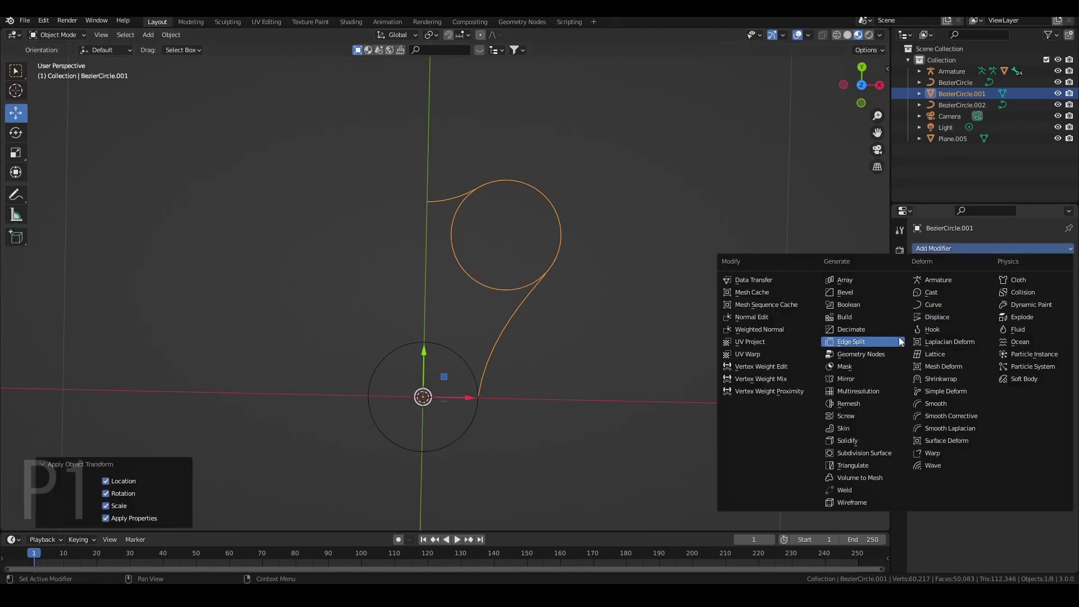
pyautogui.click(857, 378)
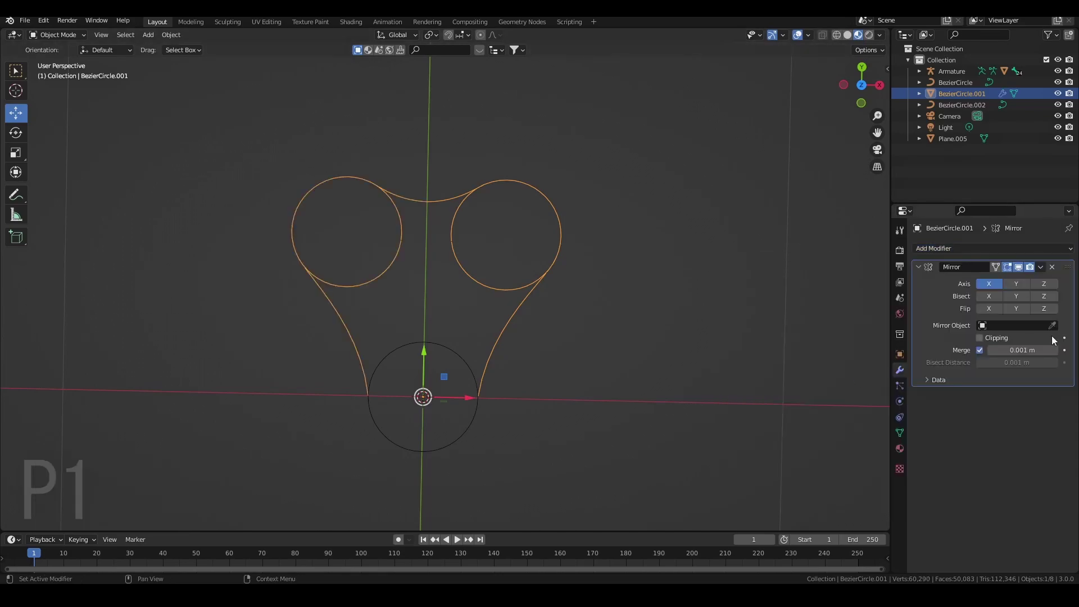
pyautogui.click(1041, 268)
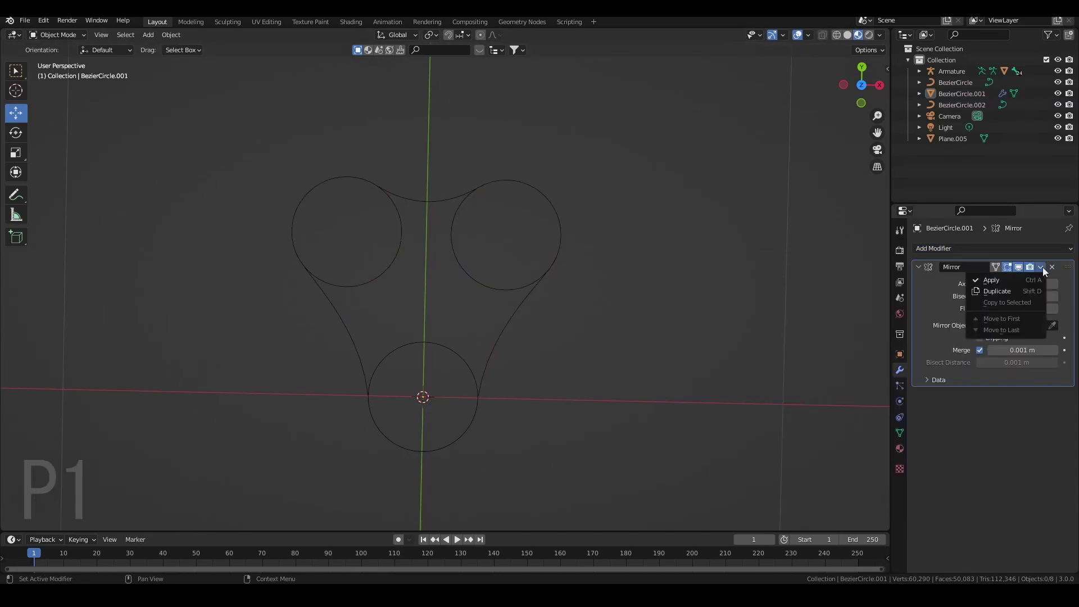
pyautogui.click(1016, 281)
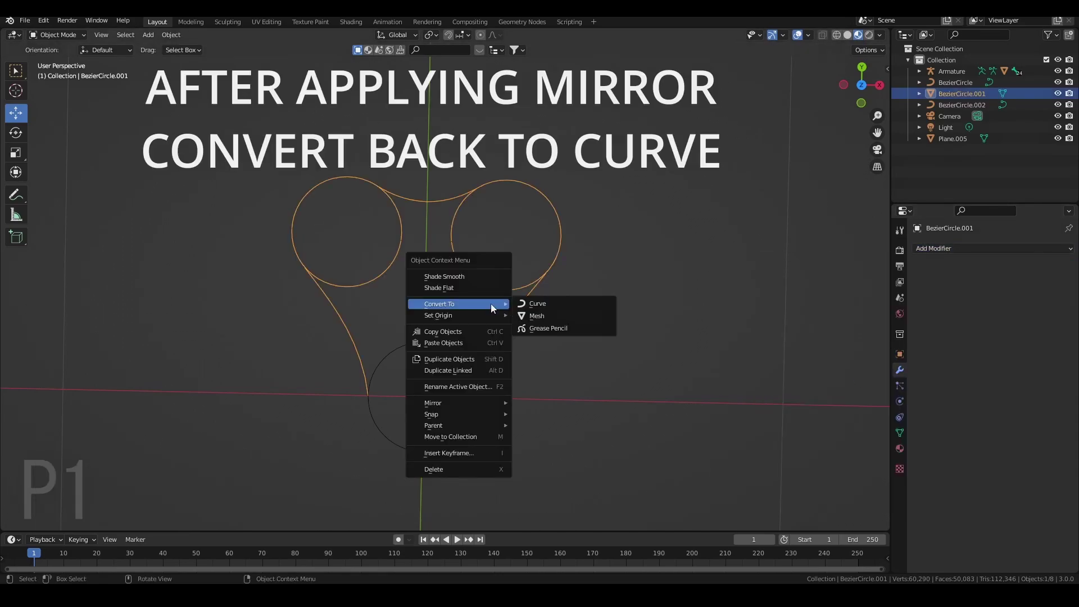
# Convert the mirrored outline back to a curve and join it with the lower circle
pyautogui.click(535, 304)
pyautogui.keyDown('shift'); pyautogui.click(419, 340); pyautogui.keyUp('shift')
pyautogui.rightClick(419, 340)
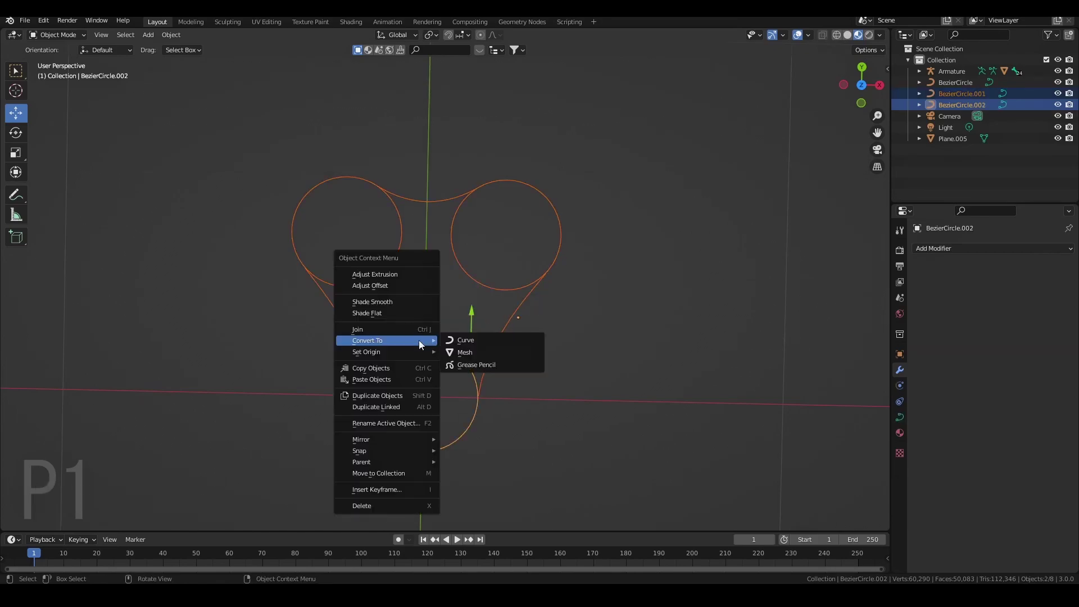
pyautogui.click(388, 328)
pyautogui.click(503, 337)
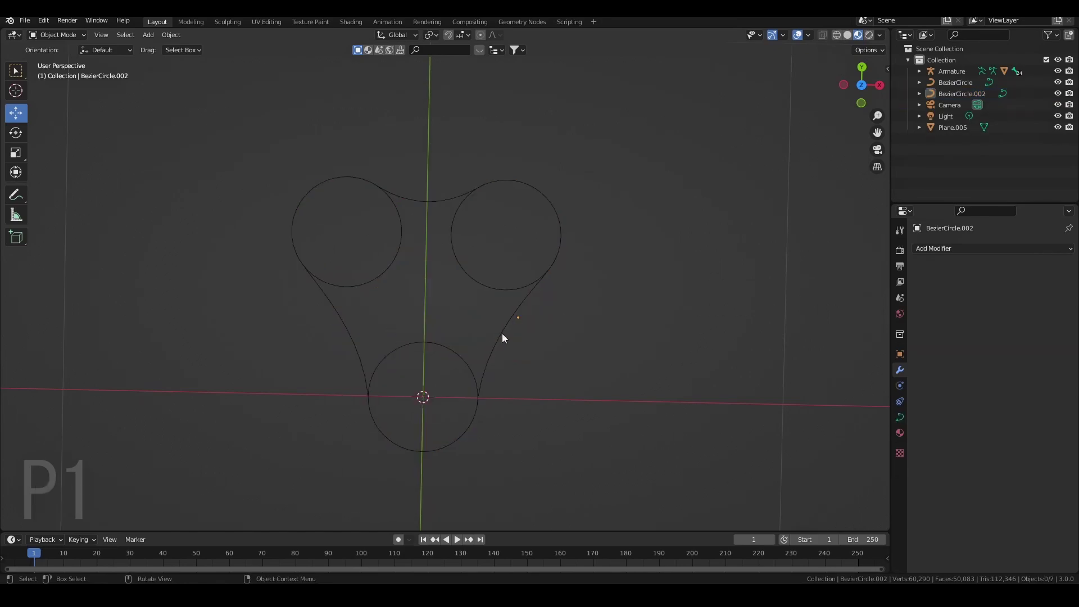
# Convert the joined three-circle outline to a mesh
pyautogui.click(502, 337)
pyautogui.rightClick(487, 389)
pyautogui.moveTo(495, 389)
pyautogui.click(572, 398)
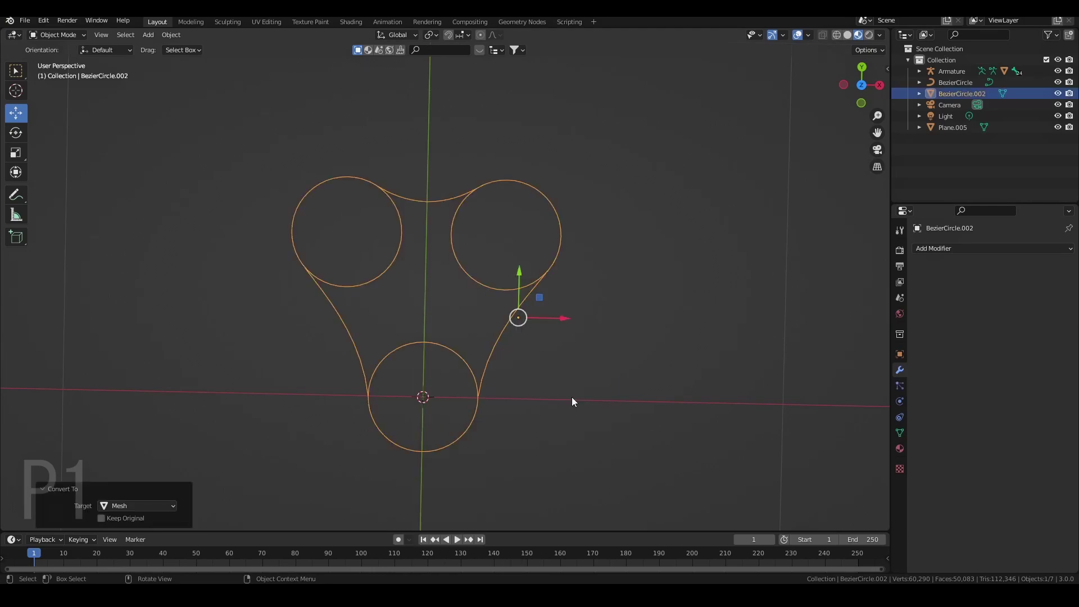
# Edit the outline mesh by its vertices, enable Auto Merge and open the merge threshold options
pyautogui.press('Tab')
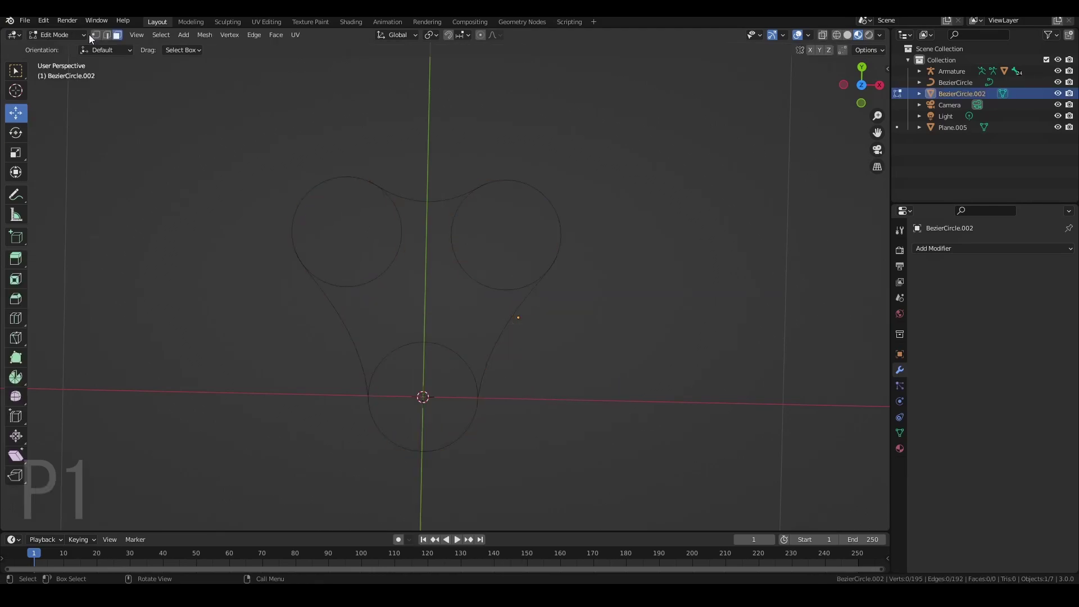
pyautogui.scroll(6, 742, 368)
pyautogui.click(843, 50)
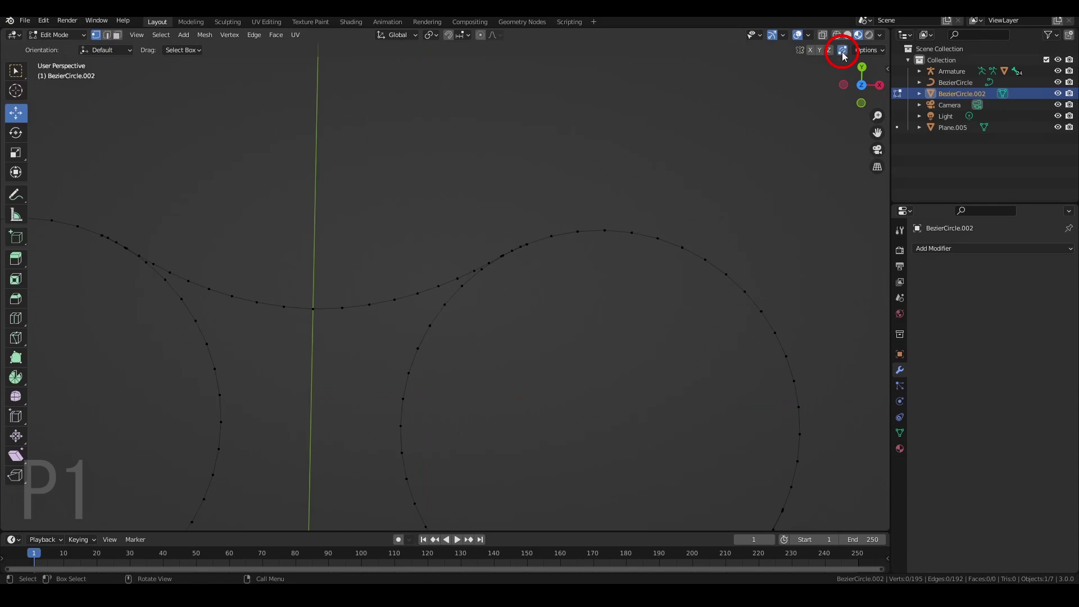
pyautogui.click(862, 50)
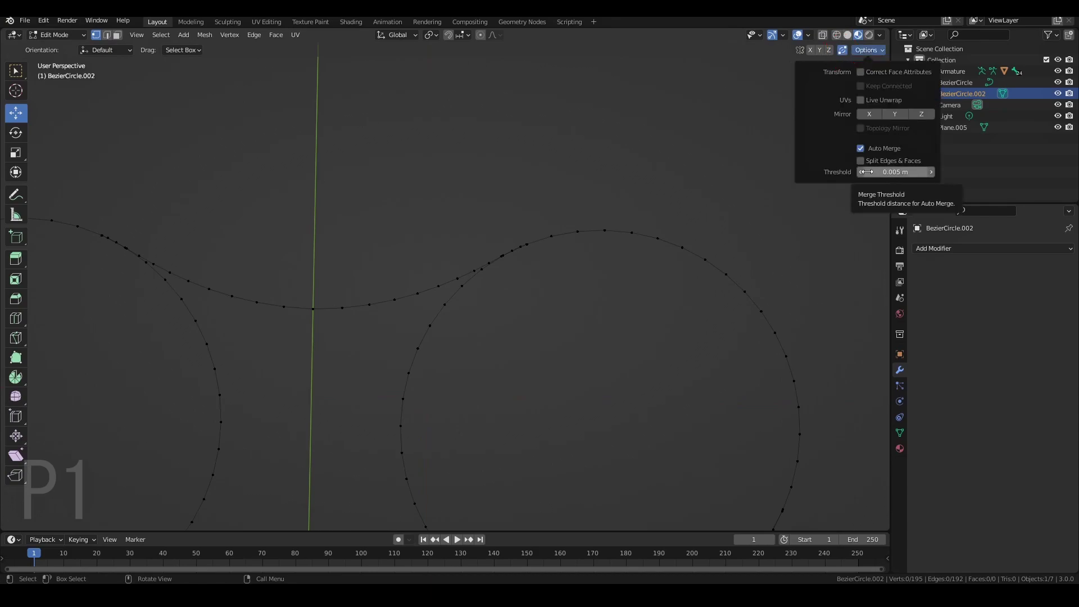
# Snap-merge the top connecting curve's end vertex on the positive-X side onto the adjacent upper circle
pyautogui.scroll(5, 478, 264)
pyautogui.keyDown('shift'); pyautogui.moveTo(479, 267); pyautogui.dragTo(403, 297, button='middle'); pyautogui.keyUp('shift')
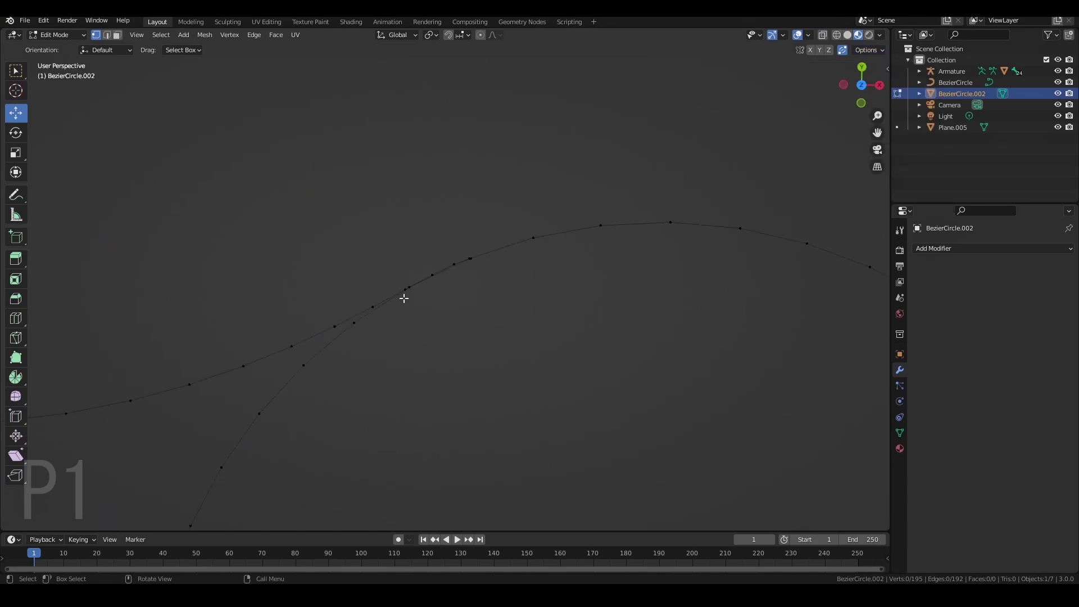
pyautogui.scroll(6, 407, 332)
pyautogui.keyDown('shift'); pyautogui.moveTo(496, 227); pyautogui.dragTo(457, 284, button='middle'); pyautogui.keyUp('shift')
pyautogui.scroll(5, 460, 285)
pyautogui.scroll(-1, 533, 240)
pyautogui.click(515, 232)
pyautogui.moveTo(515, 229); pyautogui.dragTo(501, 231)
# Merge the top connecting curve's opposite end vertex onto the mirrored upper circle
pyautogui.scroll(-4, 499, 302)
pyautogui.keyDown('shift'); pyautogui.moveTo(380, 377); pyautogui.dragTo(886, 393, button='middle'); pyautogui.keyUp('shift')
pyautogui.scroll(7, 464, 347)
pyautogui.keyDown('shift'); pyautogui.moveTo(416, 359); pyautogui.dragTo(613, 355, button='middle'); pyautogui.keyUp('shift')
pyautogui.scroll(5, 540, 359)
pyautogui.keyDown('shift'); pyautogui.moveTo(513, 365); pyautogui.dragTo(337, 205, button='middle'); pyautogui.keyUp('shift')
pyautogui.click(407, 247)
pyautogui.moveTo(410, 240); pyautogui.dragTo(427, 242)
# Merge the upper end vertex of the positive-X side curve onto its upper circle
pyautogui.scroll(-16, 440, 315)
pyautogui.keyDown('shift'); pyautogui.moveTo(743, 384); pyautogui.dragTo(606, 232, button='middle'); pyautogui.keyUp('shift')
pyautogui.scroll(5, 610, 241)
pyautogui.keyDown('shift'); pyautogui.moveTo(626, 279); pyautogui.dragTo(476, 313, button='middle'); pyautogui.keyUp('shift')
pyautogui.scroll(4, 619, 272)
pyautogui.keyDown('shift'); pyautogui.moveTo(763, 231); pyautogui.dragTo(413, 371, button='middle'); pyautogui.keyUp('shift')
pyautogui.scroll(9, 554, 235)
pyautogui.click(605, 147)
pyautogui.moveTo(606, 147); pyautogui.dragTo(598, 169)
# Merge the upper end vertex of the mirrored side curve onto the mirrored upper circle
pyautogui.moveTo(544, 405); pyautogui.dragTo(357, 324, button='middle')
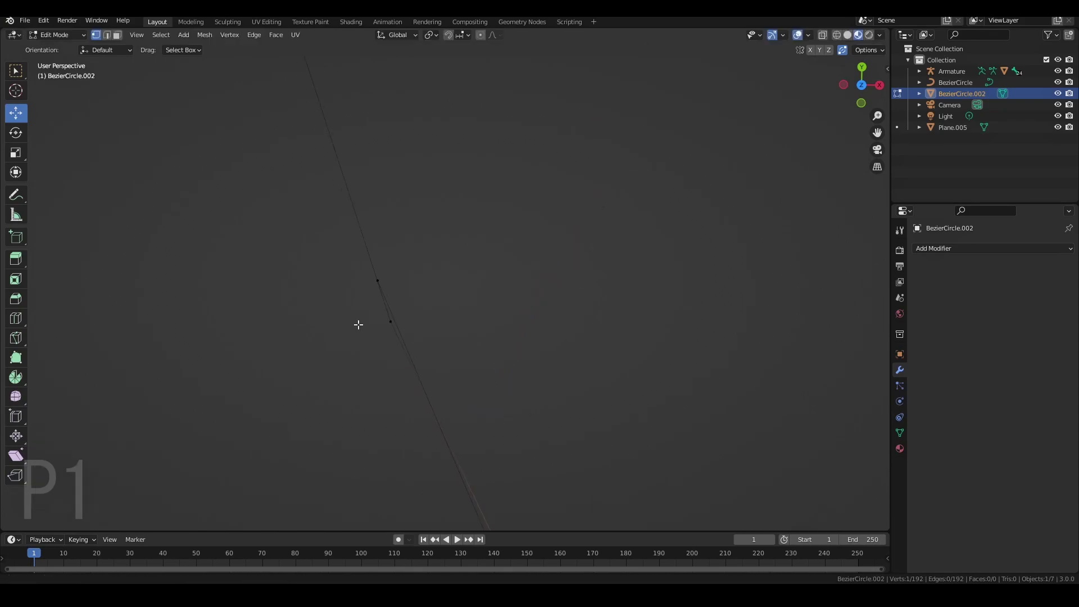
pyautogui.click(376, 280)
pyautogui.moveTo(381, 282); pyautogui.dragTo(395, 320)
# Merge the lower end vertices of both side curves onto the lower circle's vertices
pyautogui.moveTo(395, 320); pyautogui.dragTo(506, 296, button='middle')
pyautogui.click(511, 410)
pyautogui.moveTo(511, 410); pyautogui.dragTo(509, 412)
pyautogui.moveTo(509, 412); pyautogui.dragTo(597, 281, button='middle')
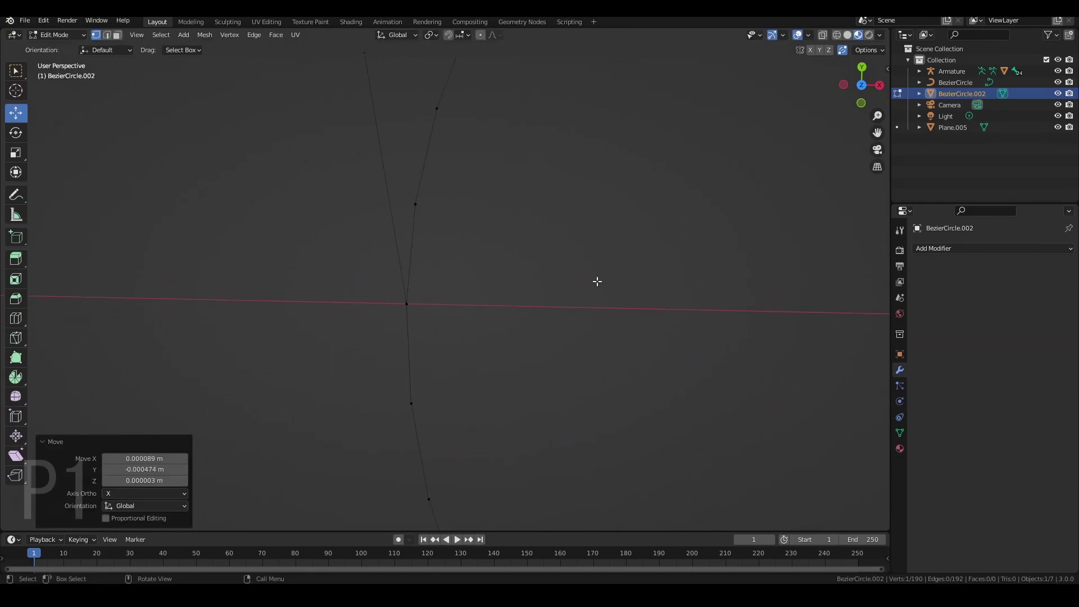
pyautogui.click(406, 304)
pyautogui.moveTo(406, 304); pyautogui.dragTo(484, 267)
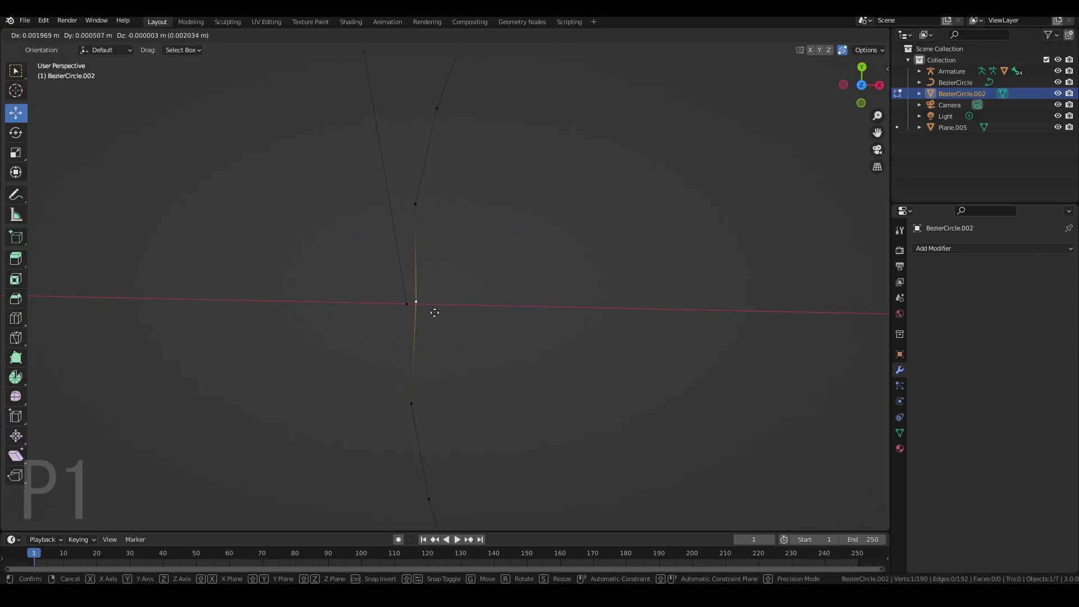
pyautogui.moveTo(410, 308); pyautogui.dragTo(410, 308)
# Test-move the middle vertex of the top connecting curve on the Y axis to check for an unmerged duplicate
pyautogui.scroll(-8, 416, 321)
pyautogui.scroll(12, 418, 326)
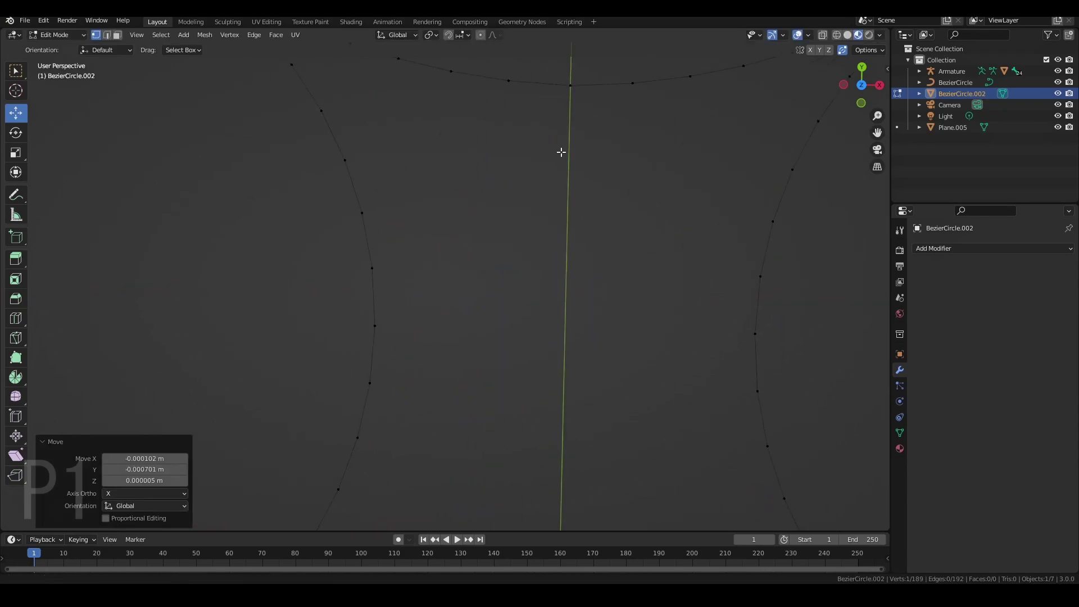
pyautogui.scroll(-1, 419, 277)
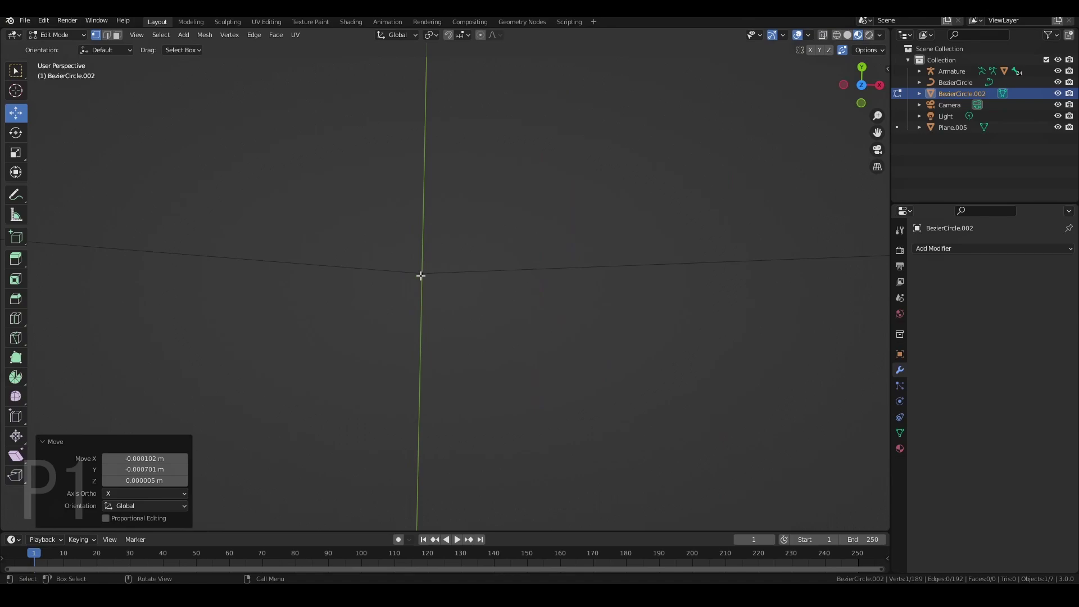
pyautogui.press('g')
pyautogui.click(410, 308)
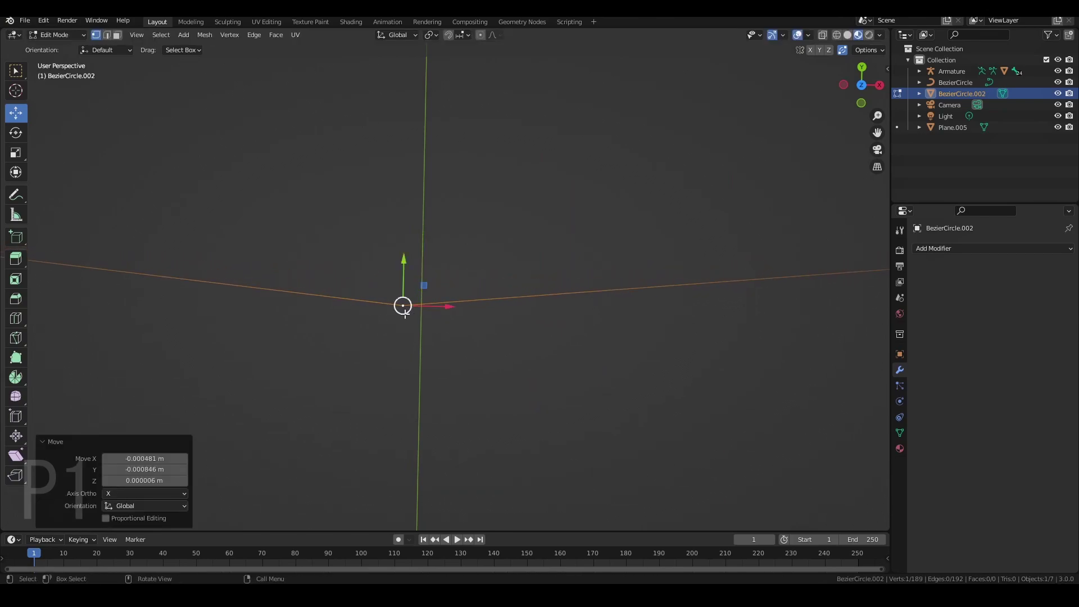
pyautogui.scroll(-8, 411, 308)
# Fill the entire three-lobed outline, including its circles, with faces
pyautogui.press('a')
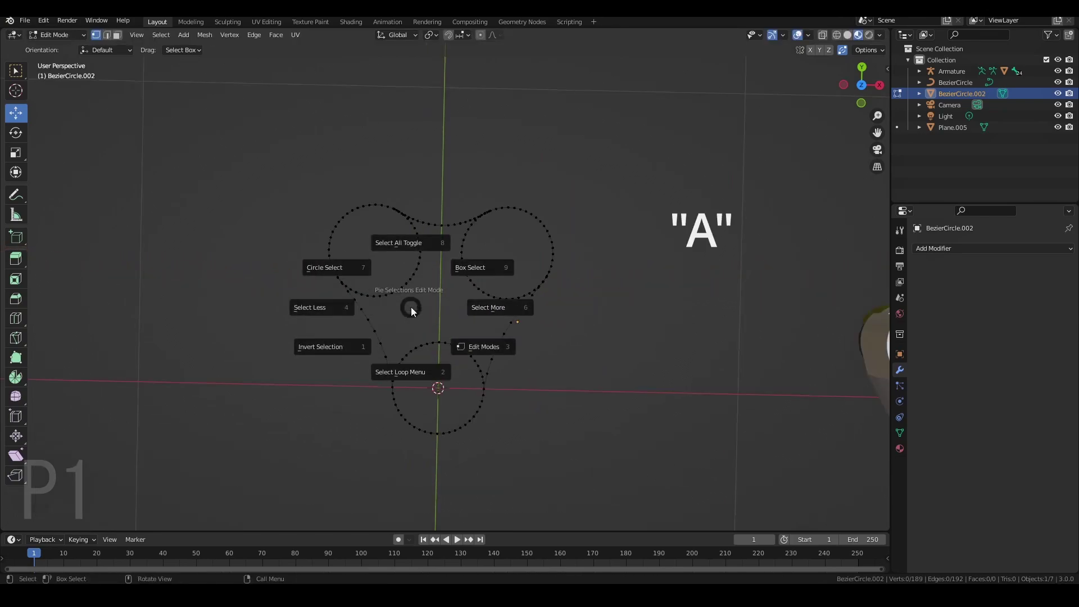
pyautogui.click(418, 234)
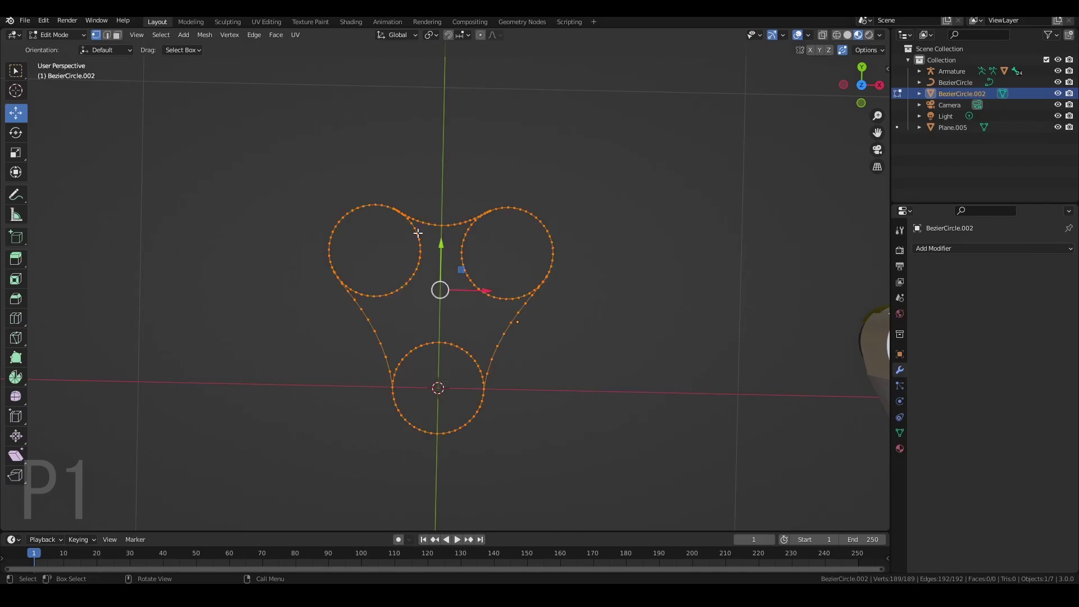
pyautogui.press('f')
pyautogui.moveTo(418, 232); pyautogui.dragTo(480, 278, button='middle')
pyautogui.hotkey('alt', 'a')
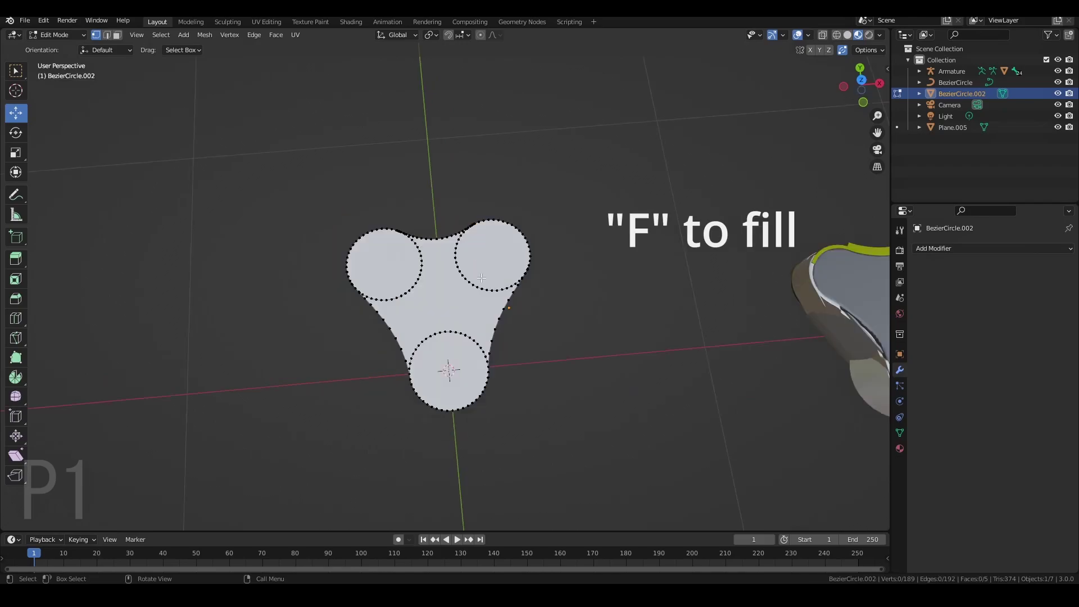
# Clean up all of the filled geometry with Limited Dissolve and return to Object Mode
pyautogui.press('a')
pyautogui.click(478, 216)
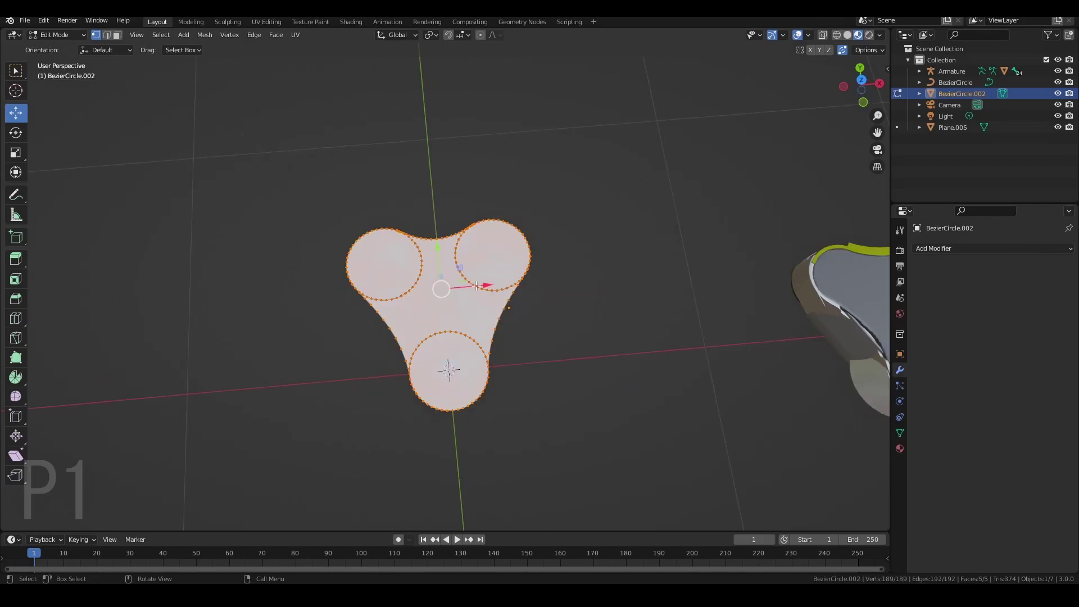
pyautogui.click(205, 35)
pyautogui.moveTo(233, 297)
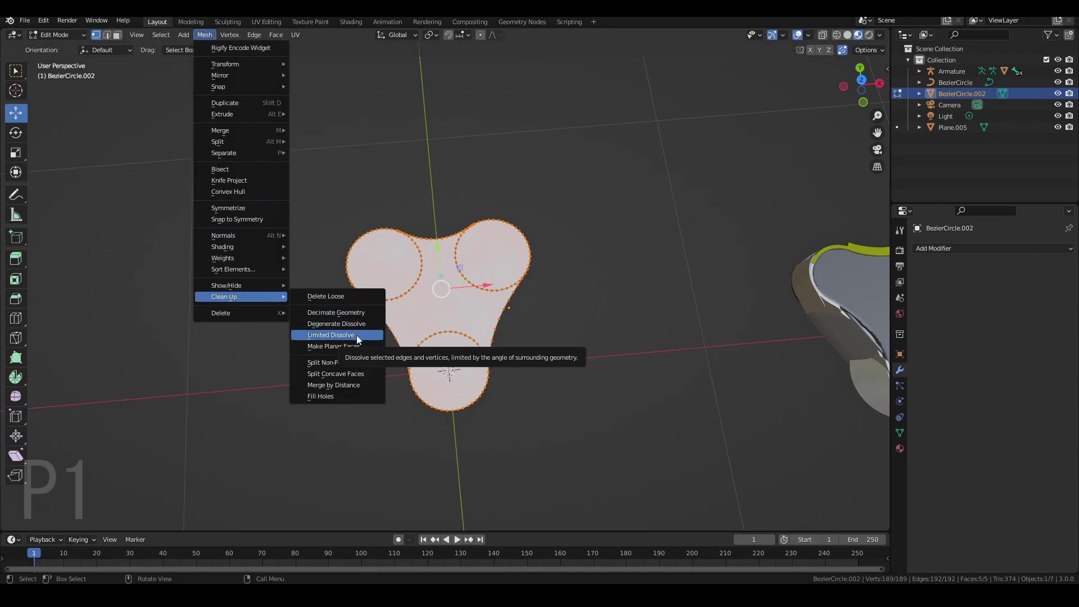
pyautogui.click(353, 331)
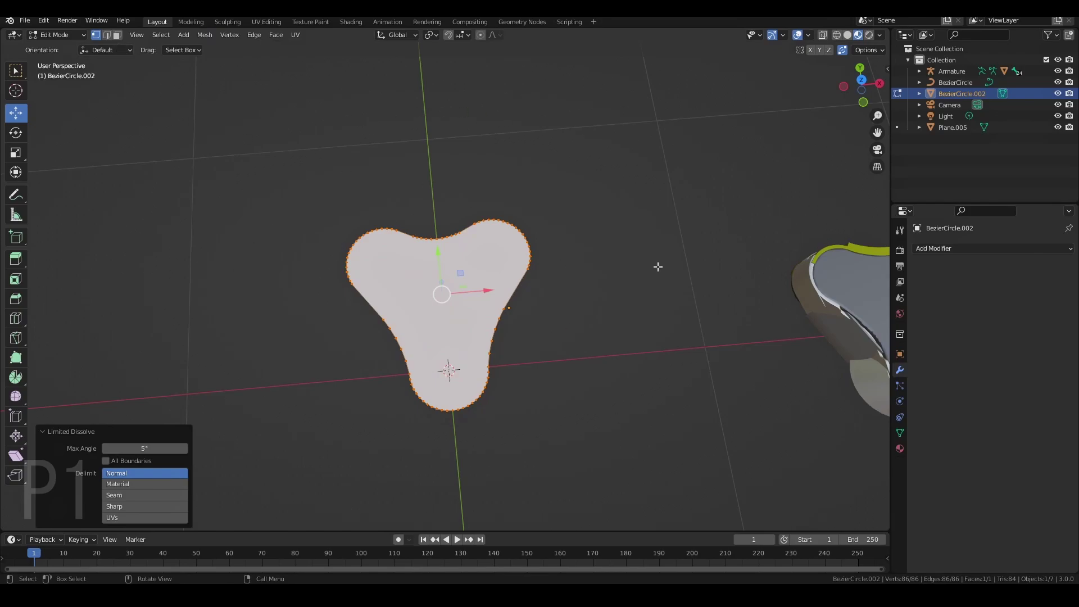
pyautogui.press('Tab')
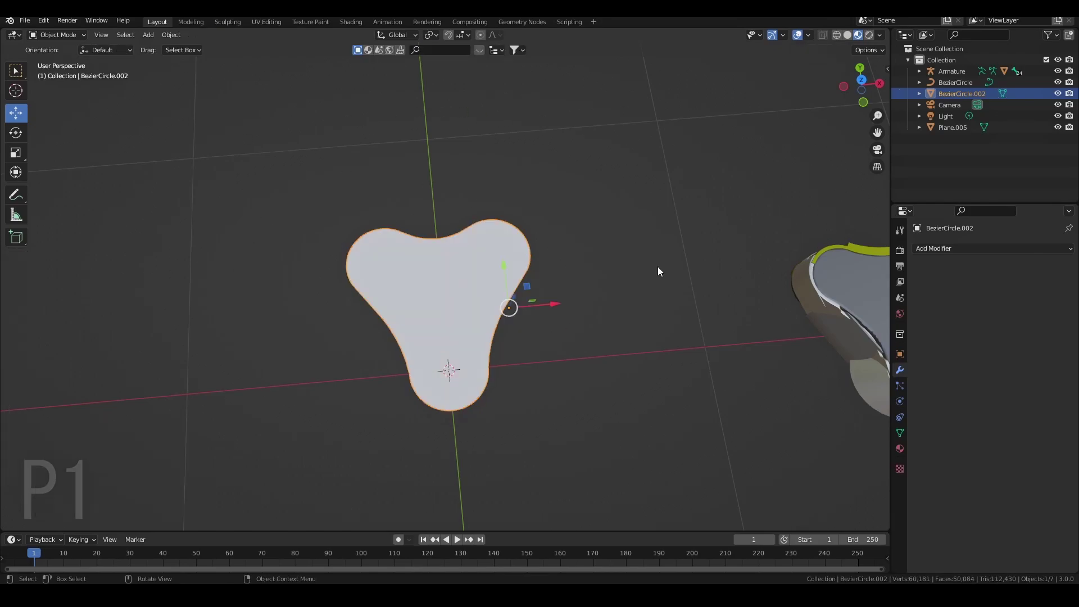
# Add a Solidify modifier to the flat segment and apply the object's location, rotation and scale
pyautogui.moveTo(494, 295); pyautogui.dragTo(562, 270, button='middle')
pyautogui.click(1013, 249)
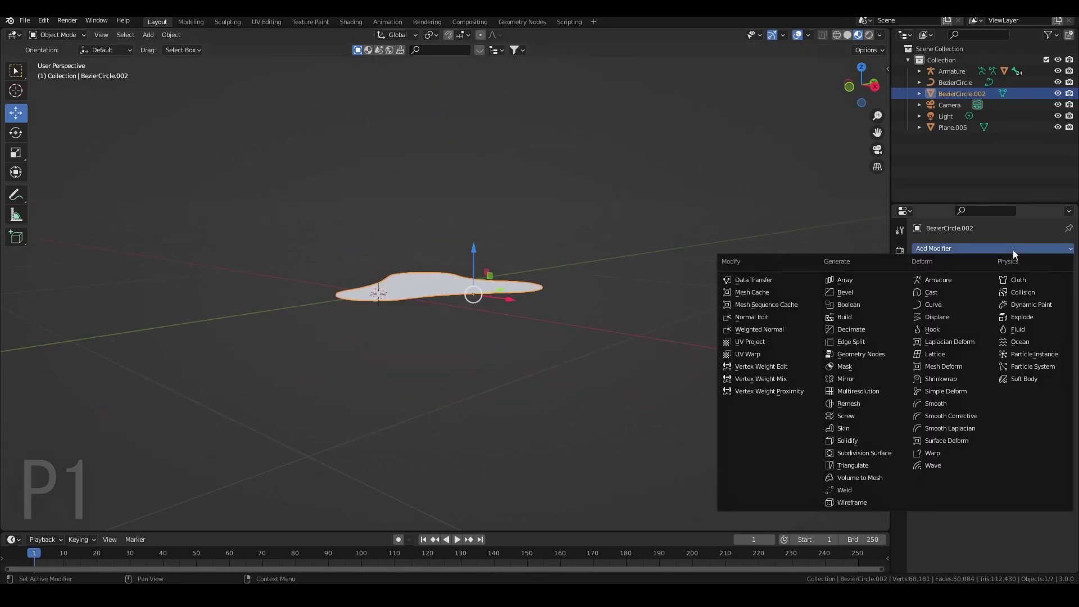
pyautogui.click(881, 436)
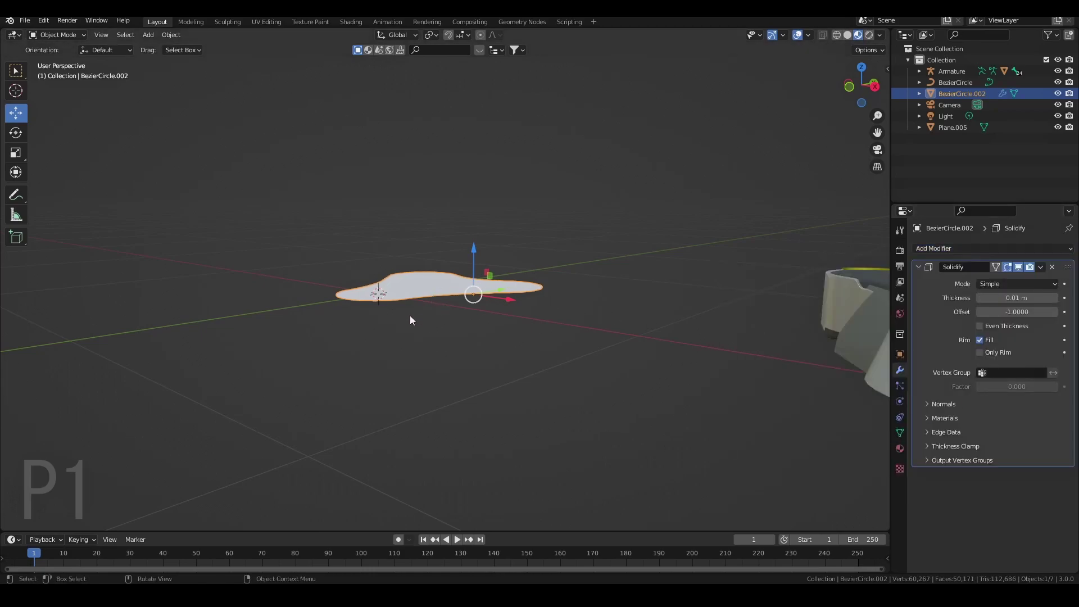
pyautogui.hotkey('ctrl', 'a')
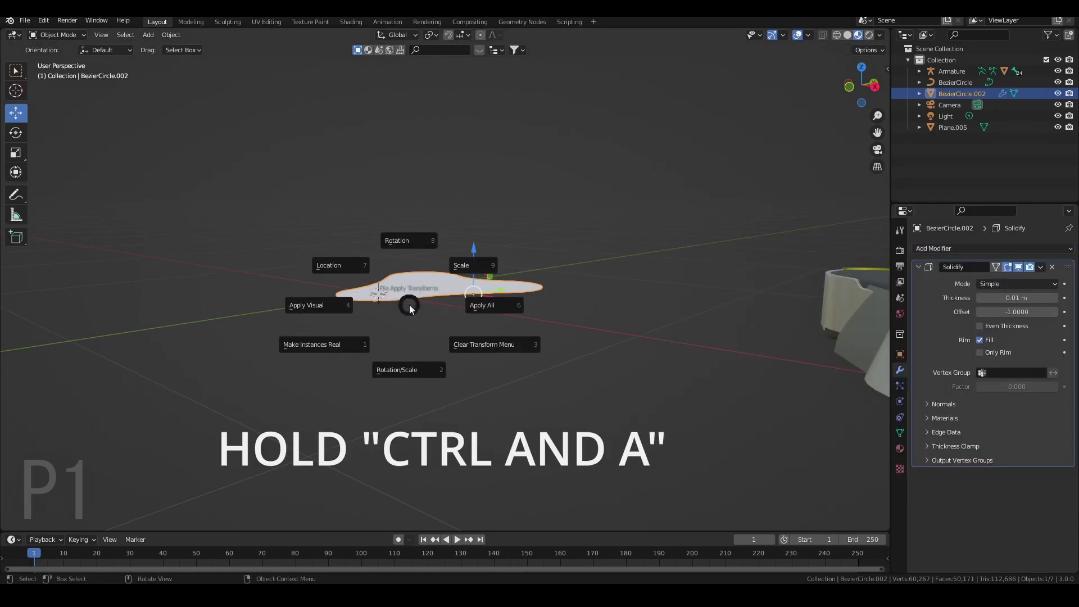
pyautogui.click(482, 306)
# Turn on Even Thickness in the Solidify modifier and set the thickness to 0.167 m
pyautogui.click(979, 326)
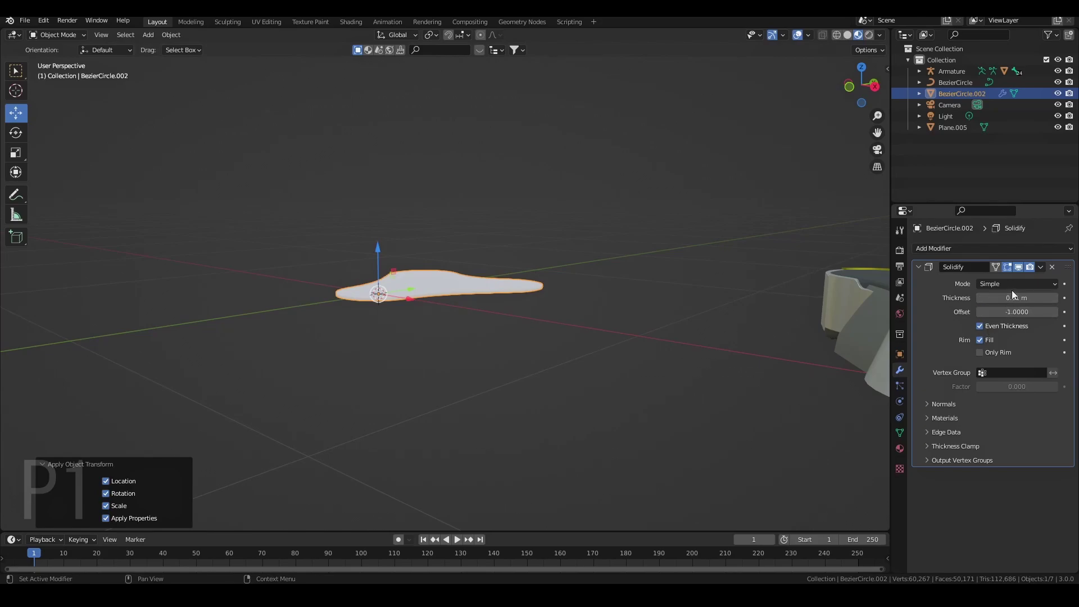
pyautogui.moveTo(1001, 297); pyautogui.dragTo(1059, 296)
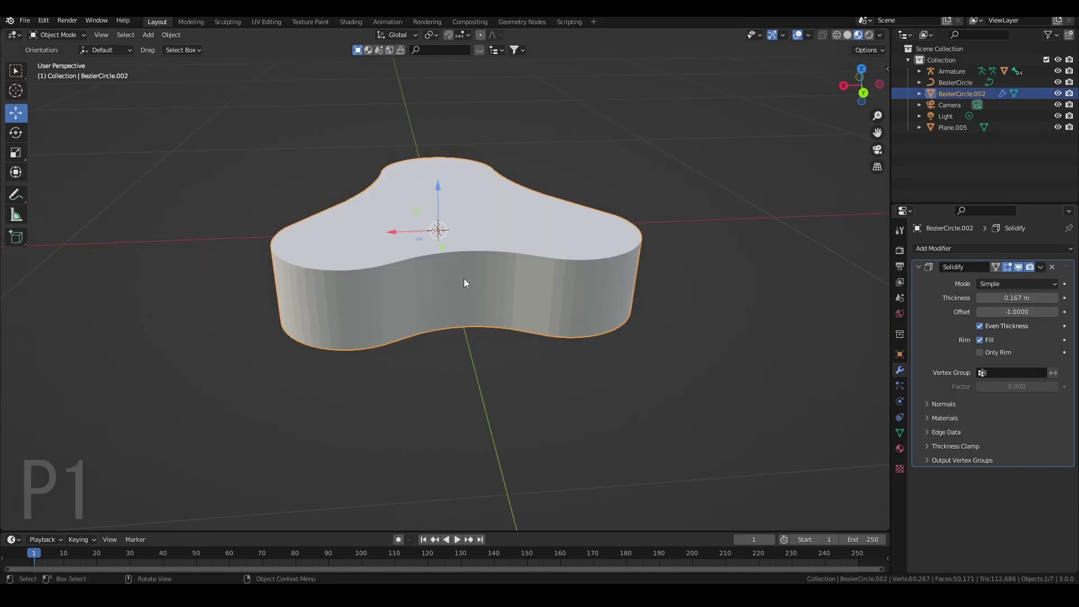
# Shade the solid segment smooth and set its Auto Smooth angle to 85.4°
pyautogui.rightClick(463, 282)
pyautogui.click(427, 246)
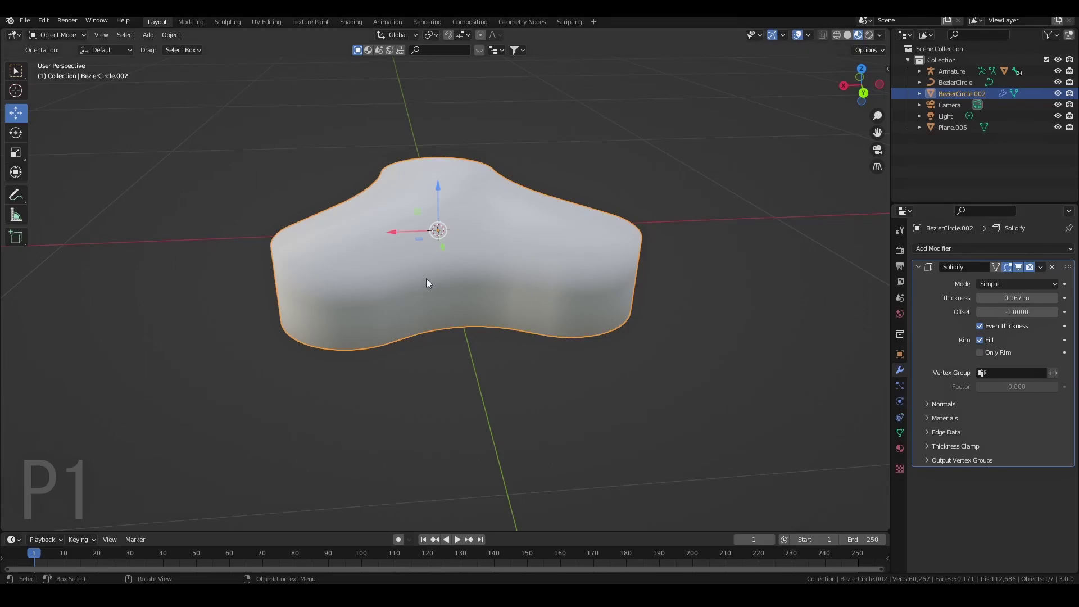
pyautogui.click(900, 431)
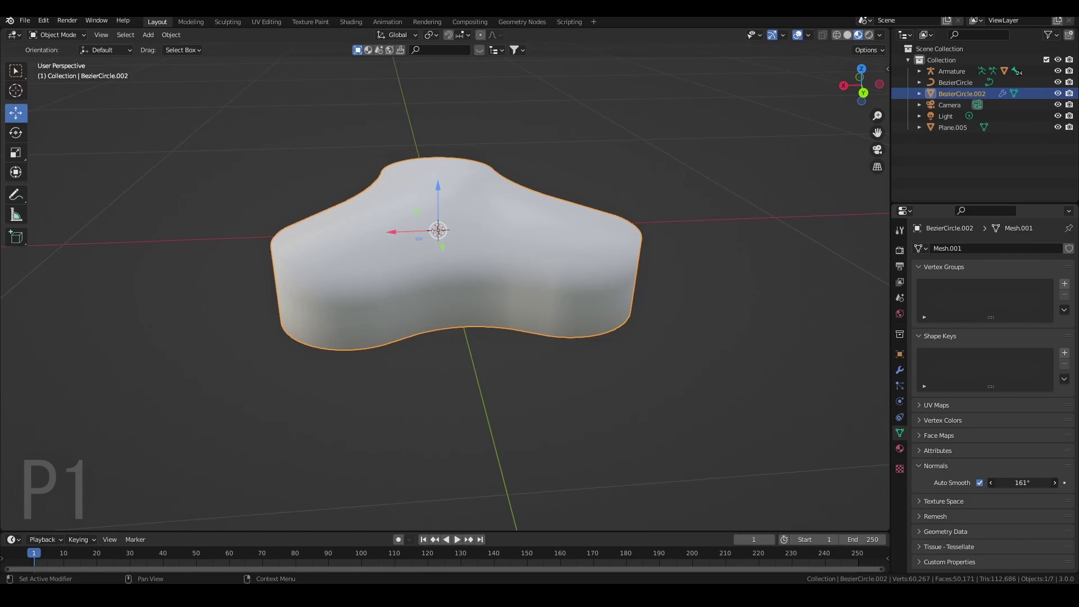
pyautogui.moveTo(1023, 482); pyautogui.dragTo(1010, 483)
pyautogui.click(643, 142)
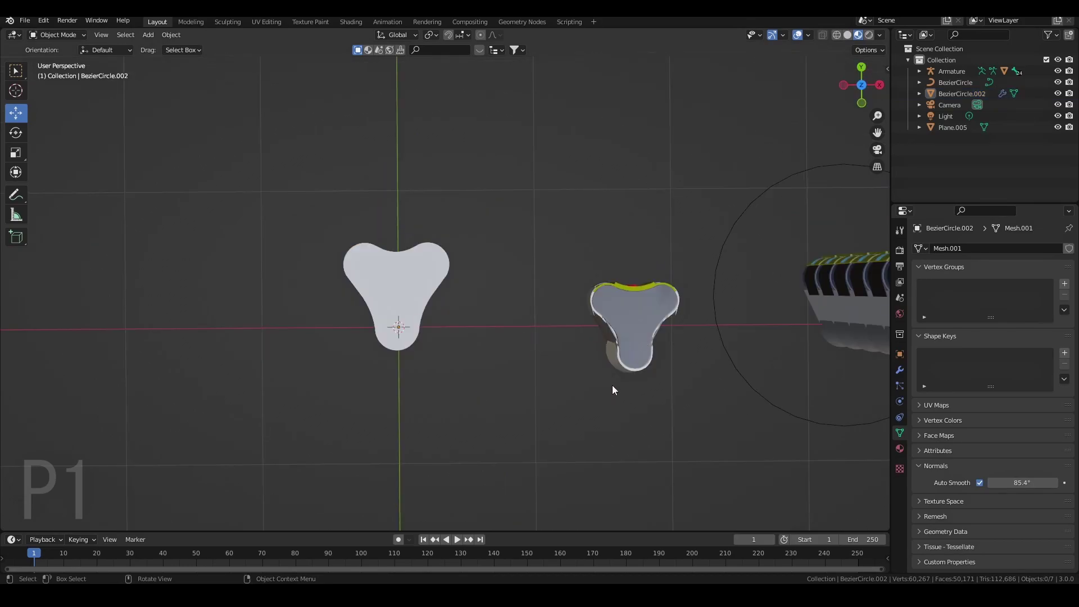
# Apply the Solidify modifier on the three-lobed segment so its thickness becomes real geometry
pyautogui.moveTo(517, 391); pyautogui.dragTo(572, 313, button='middle')
pyautogui.scroll(3, 535, 330)
pyautogui.click(535, 325)
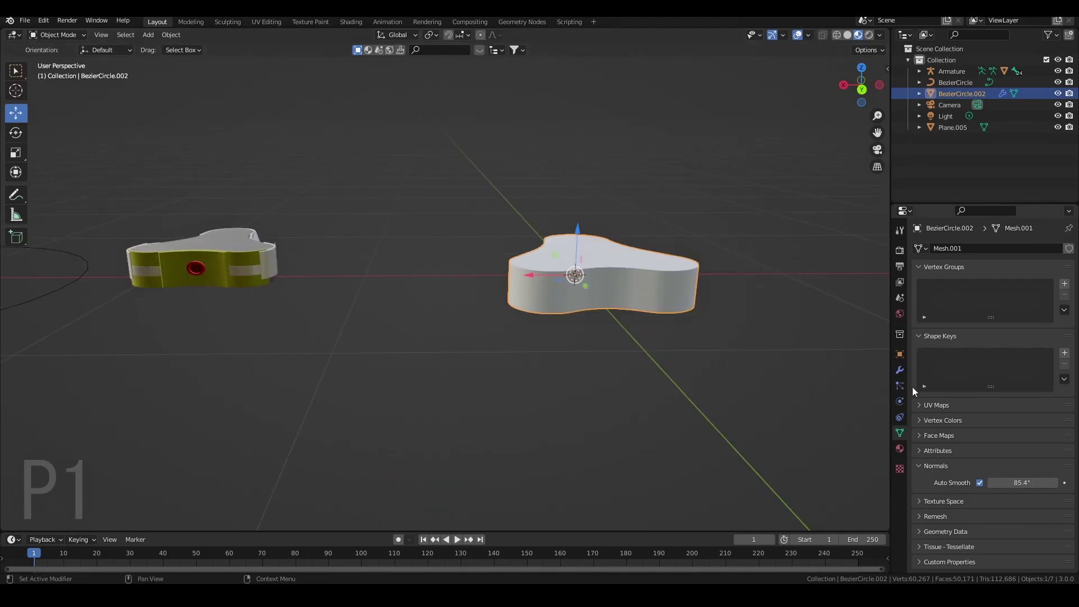
pyautogui.click(899, 370)
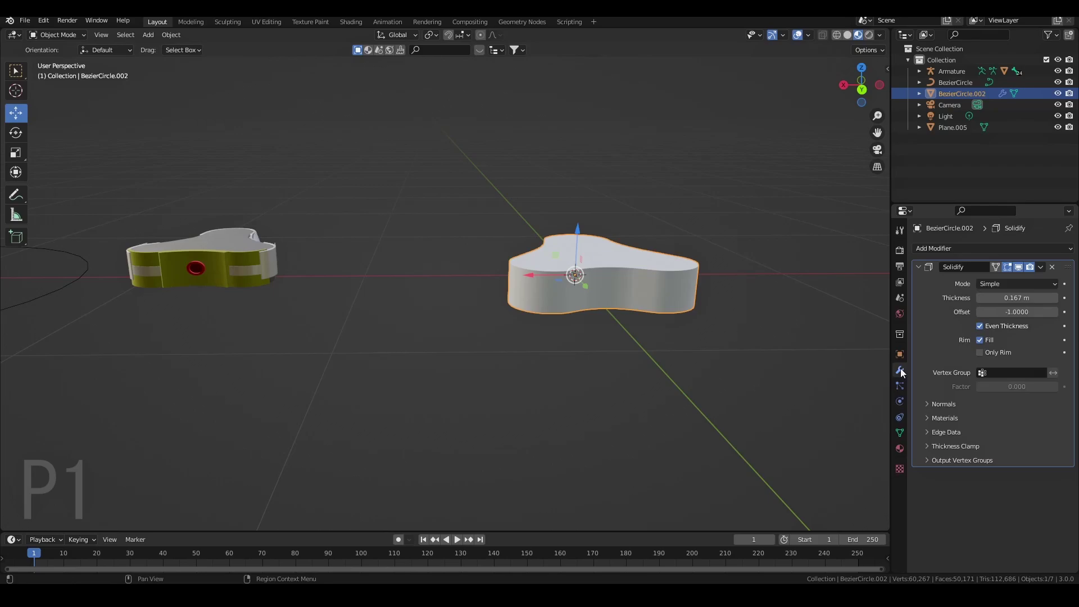
pyautogui.click(1043, 265)
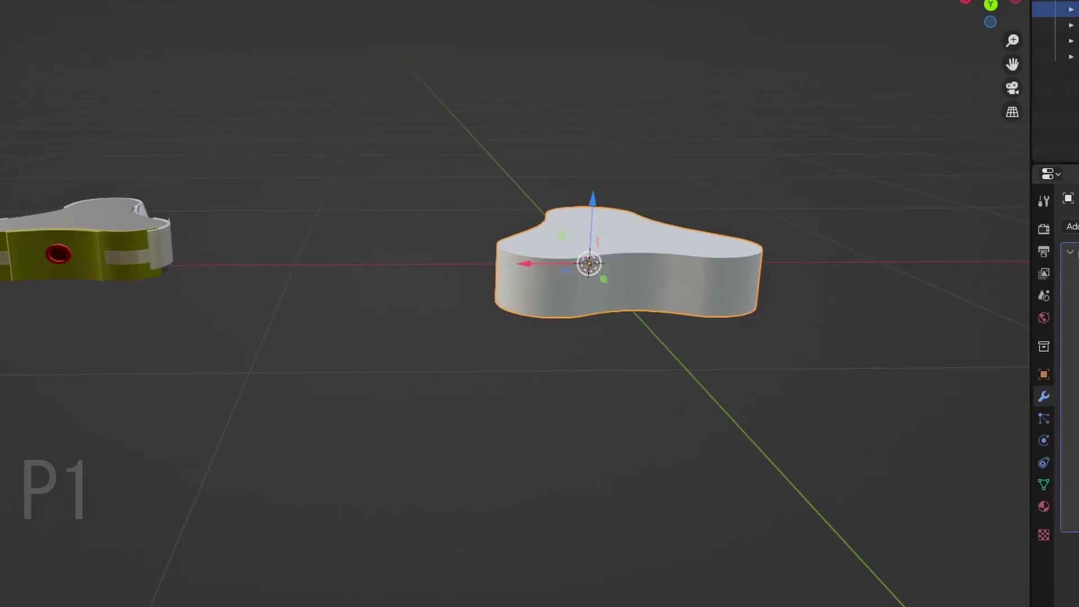
pyautogui.click(1034, 280)
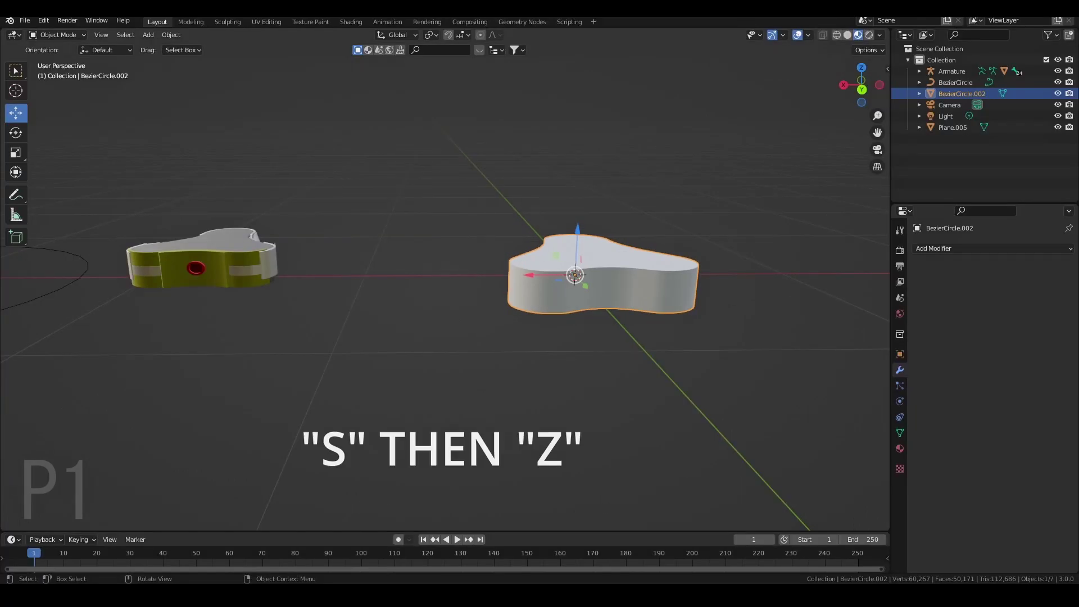
# Scale the segment along the global Z axis to adjust its height to the reference piece
pyautogui.press('s')
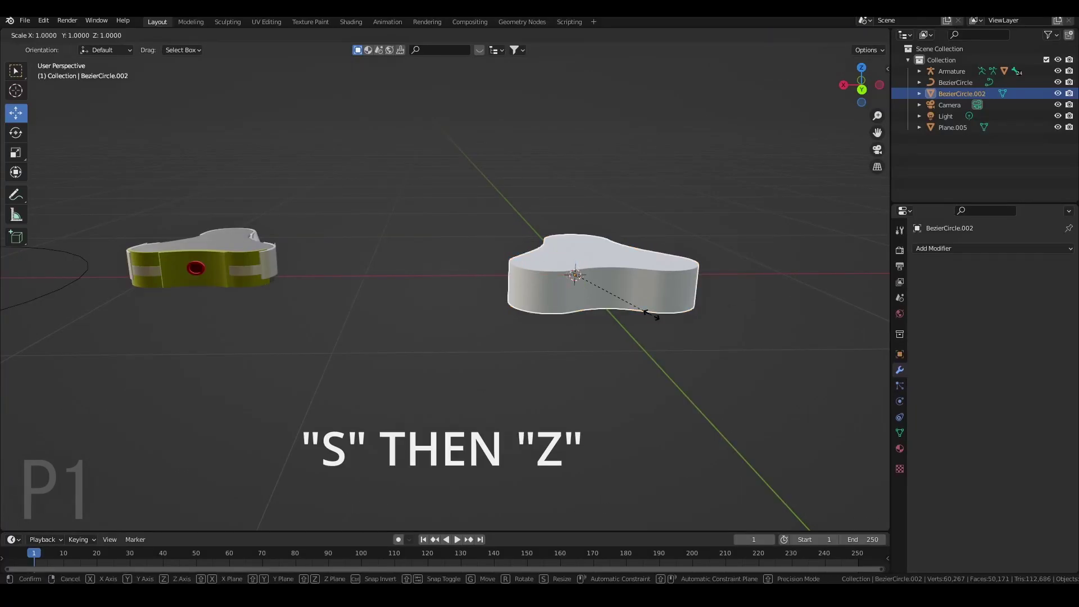
pyautogui.press('z')
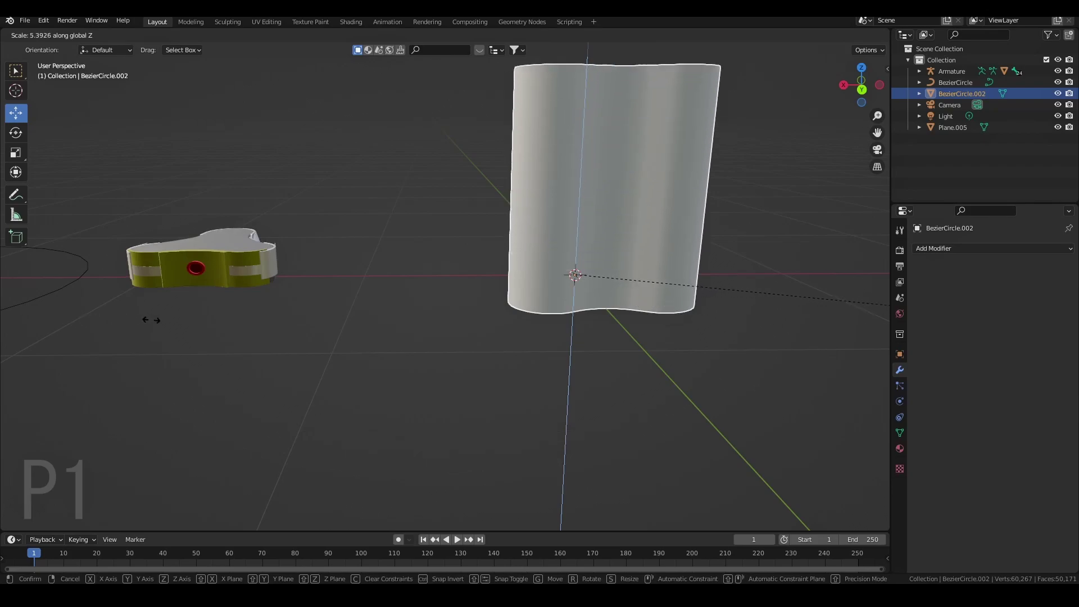
pyautogui.click(740, 268)
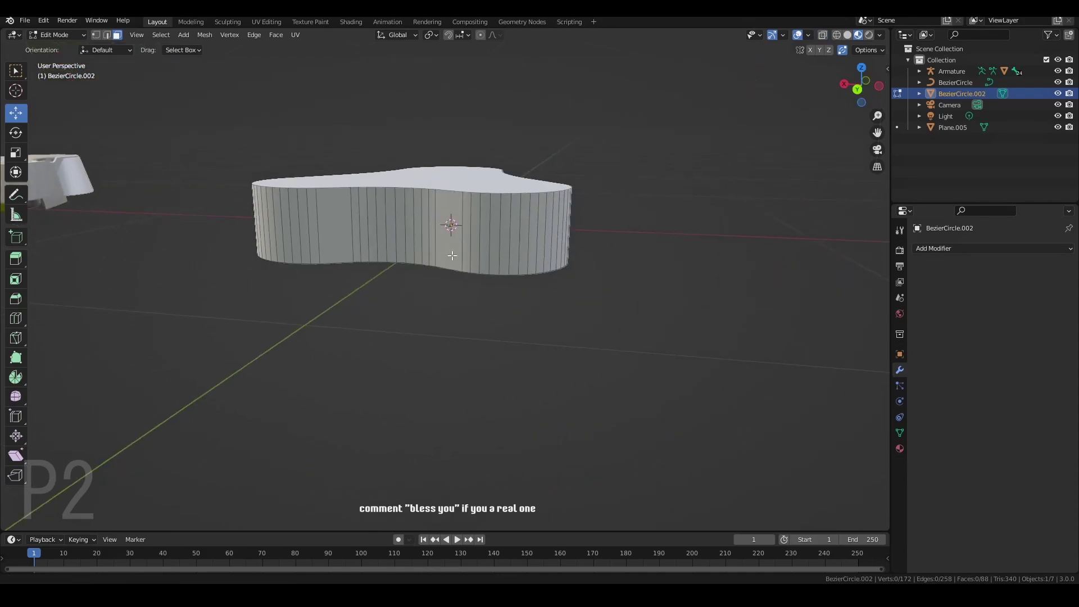
# Duplicate in place the strip of side faces wrapping across the two neighbouring lobes, separate it into its own object and return to Object Mode
pyautogui.click(852, 94)
pyautogui.scroll(5, 607, 261)
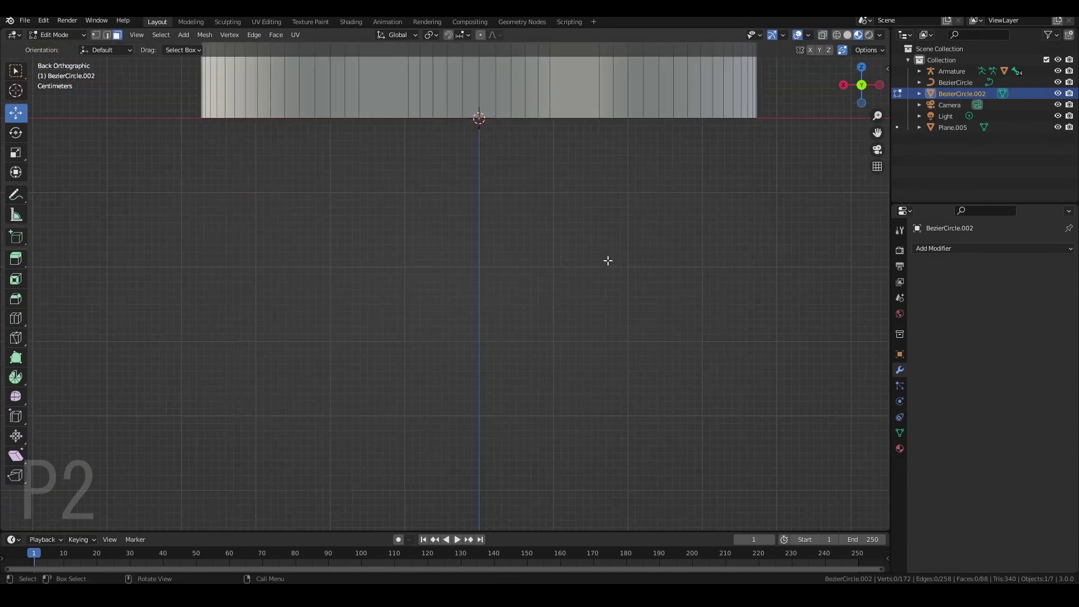
pyautogui.keyDown('shift'); pyautogui.moveTo(619, 91); pyautogui.dragTo(420, 371, button='middle'); pyautogui.keyUp('shift')
pyautogui.click(406, 392)
pyautogui.press('ctrl')
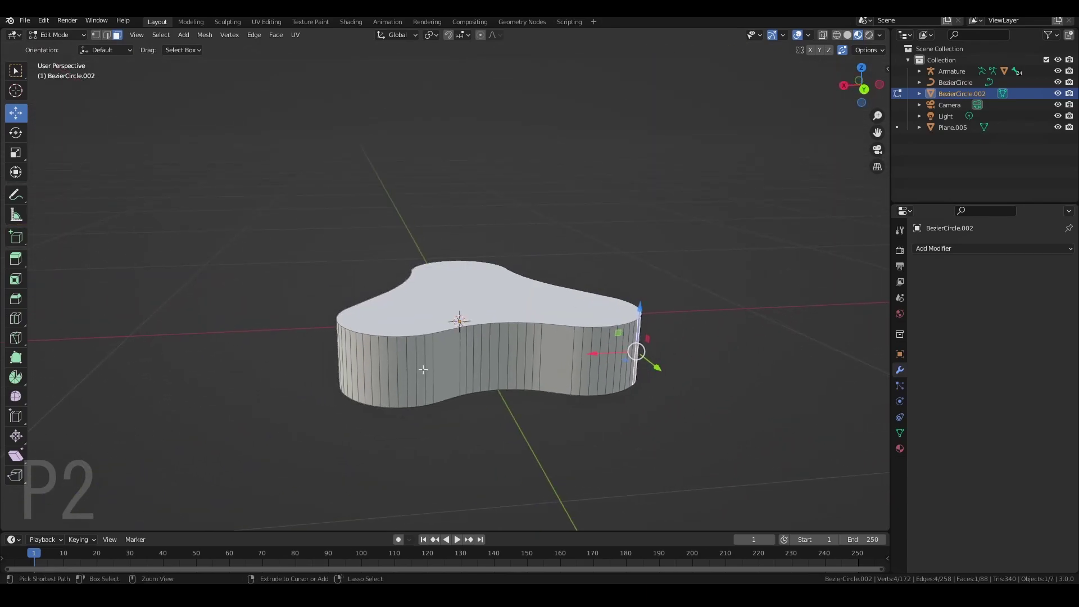
pyautogui.keyDown('ctrl'); pyautogui.click(353, 364); pyautogui.keyUp('ctrl')
pyautogui.moveTo(472, 312); pyautogui.dragTo(551, 75, button='middle')
pyautogui.press('shift')
pyautogui.hotkey('shift', 'd')
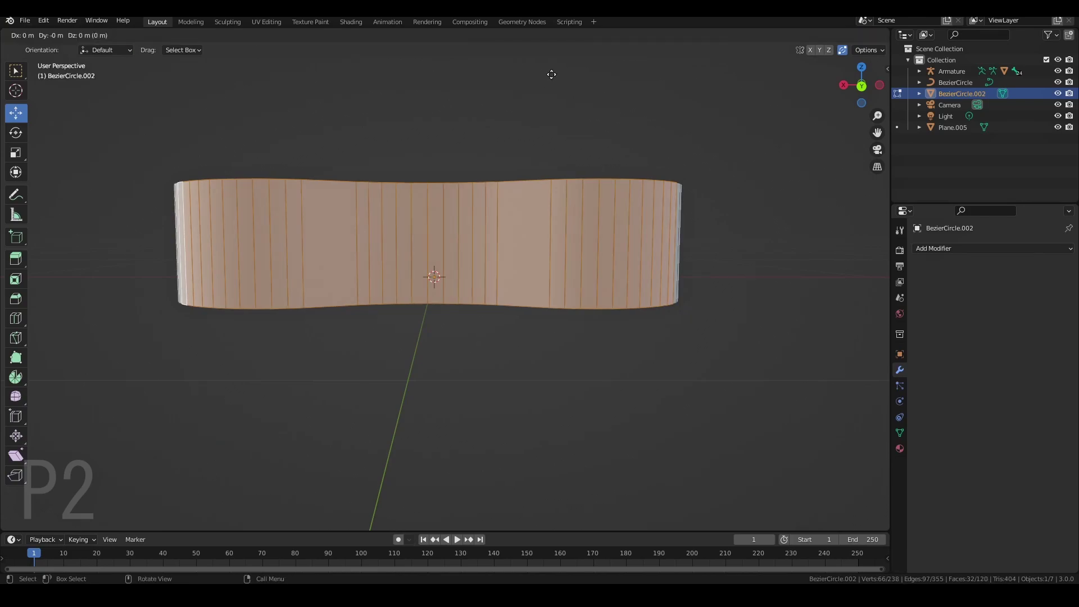
pyautogui.rightClick(552, 75)
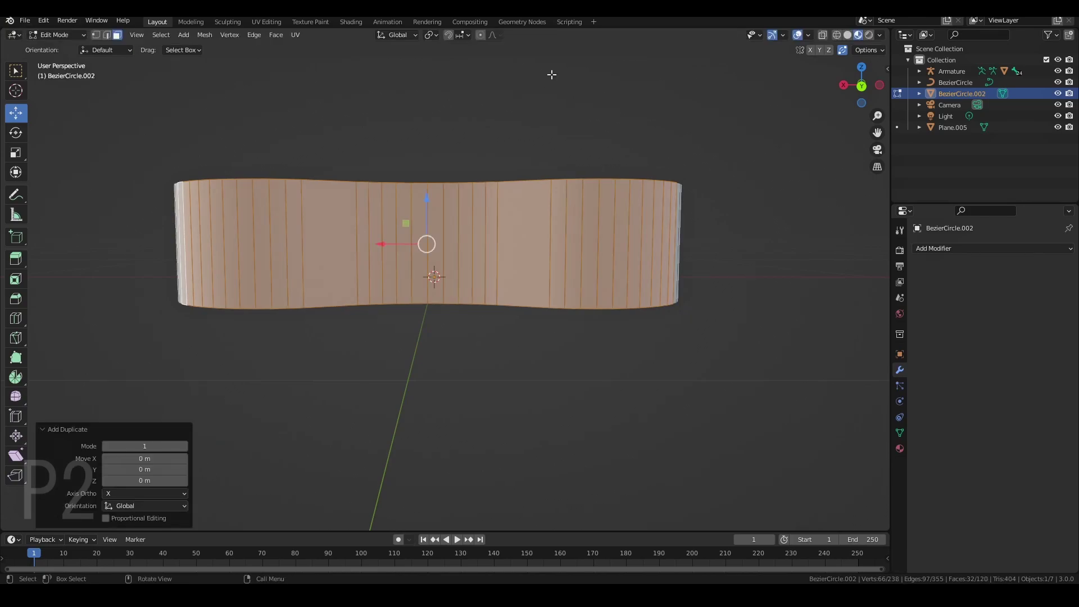
pyautogui.rightClick(504, 229)
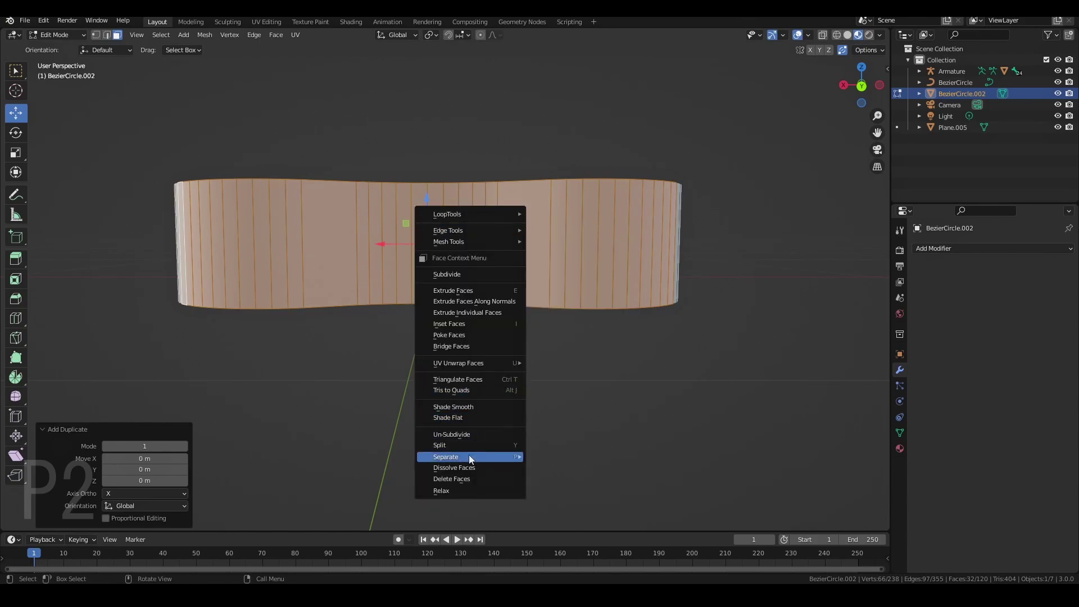
pyautogui.moveTo(468, 455)
pyautogui.click(551, 459)
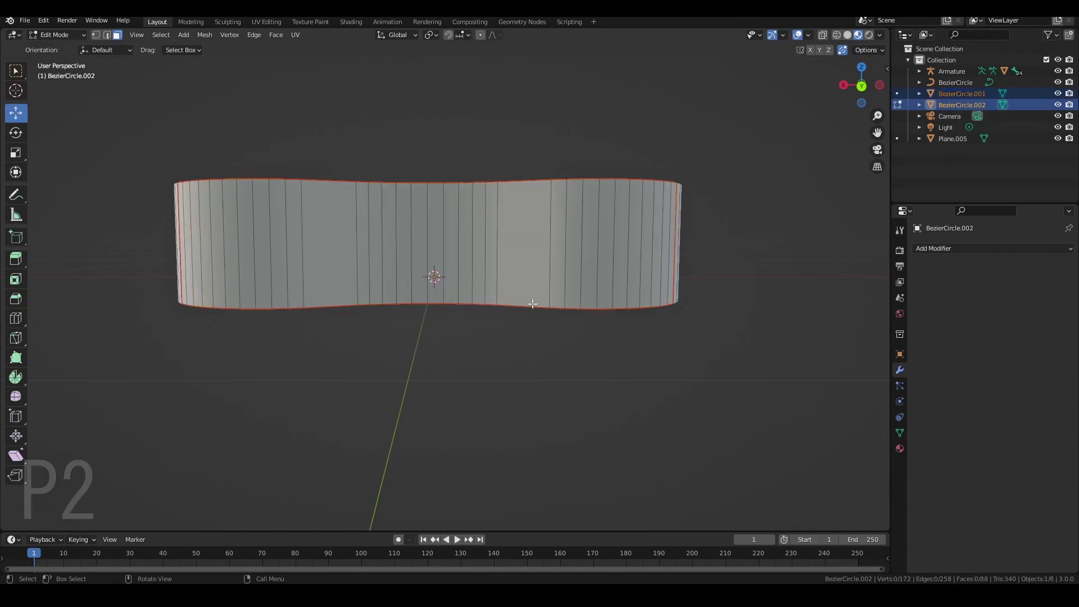
pyautogui.press('Tab')
# Select the separated side strip and add a Solidify modifier to it
pyautogui.moveTo(565, 203); pyautogui.dragTo(506, 234, button='middle')
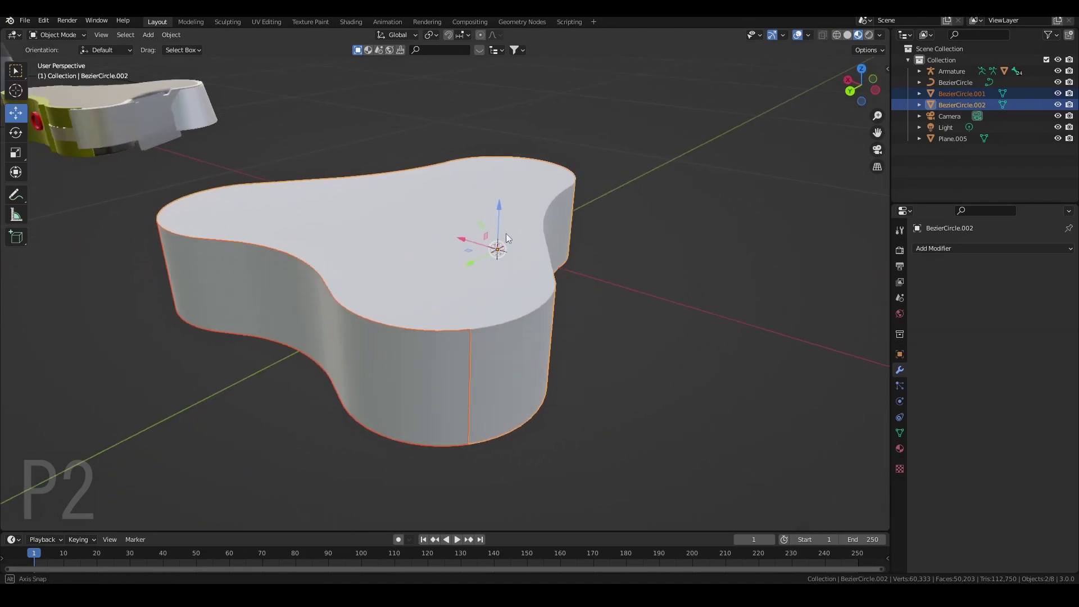
pyautogui.click(363, 330)
pyautogui.press('g')
pyautogui.click(326, 328)
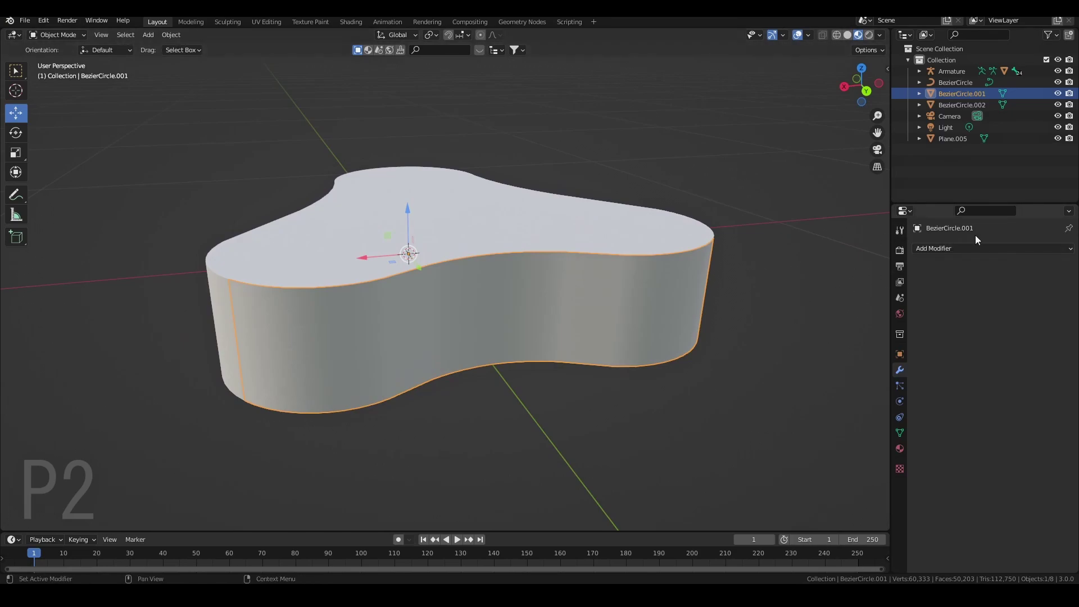
pyautogui.click(963, 248)
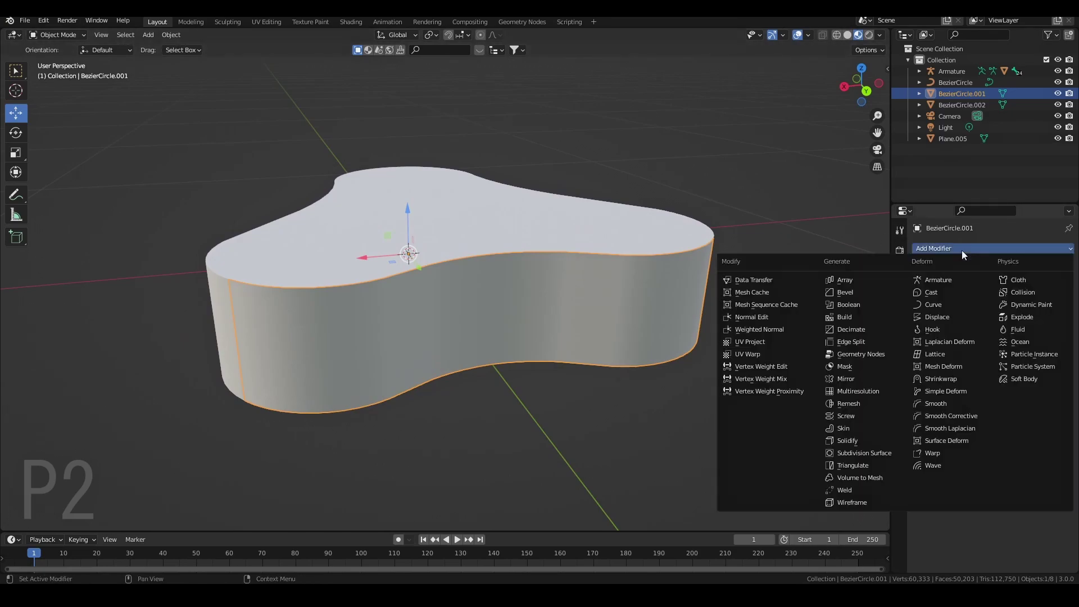
pyautogui.click(847, 440)
pyautogui.moveTo(841, 438); pyautogui.dragTo(543, 268, button='middle')
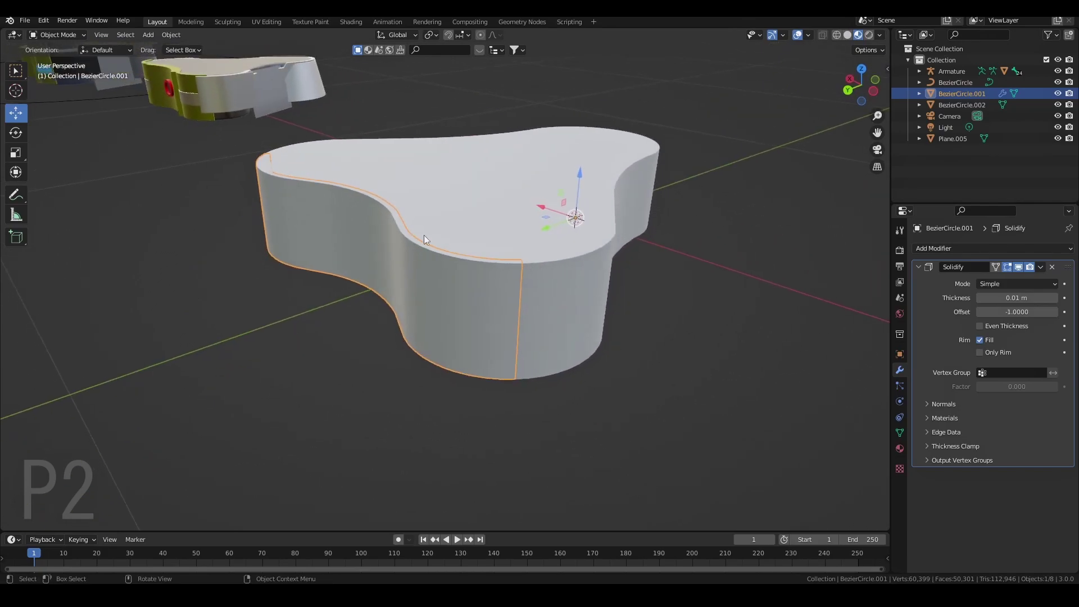
# Give the main segment a new material with Metallic 1.000, Roughness 0.320 and a near-black base color, and give the side strip a separate material
pyautogui.click(537, 183)
pyautogui.click(900, 448)
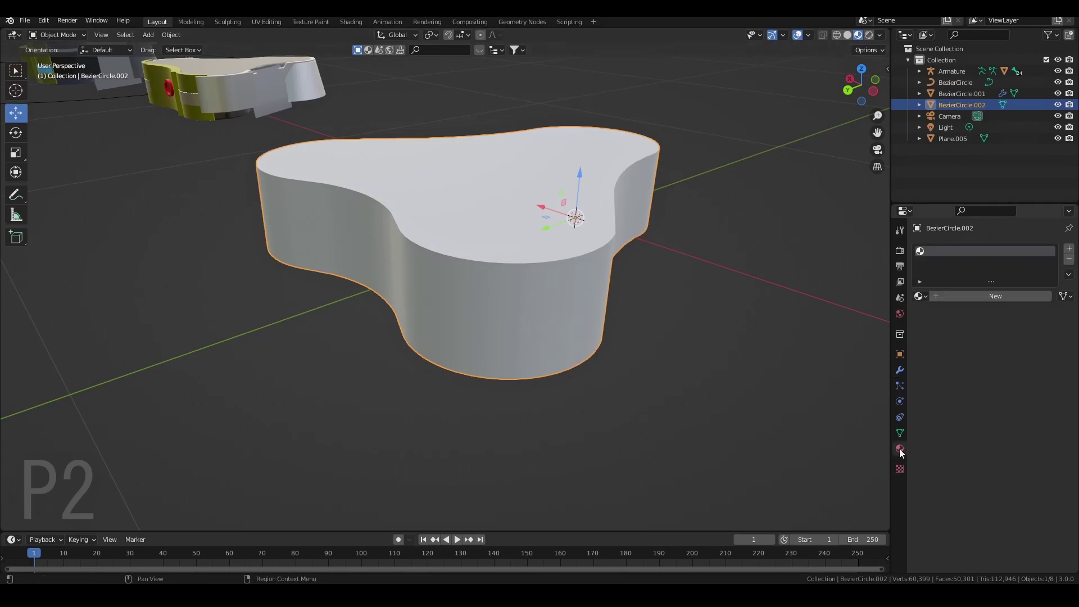
pyautogui.click(983, 292)
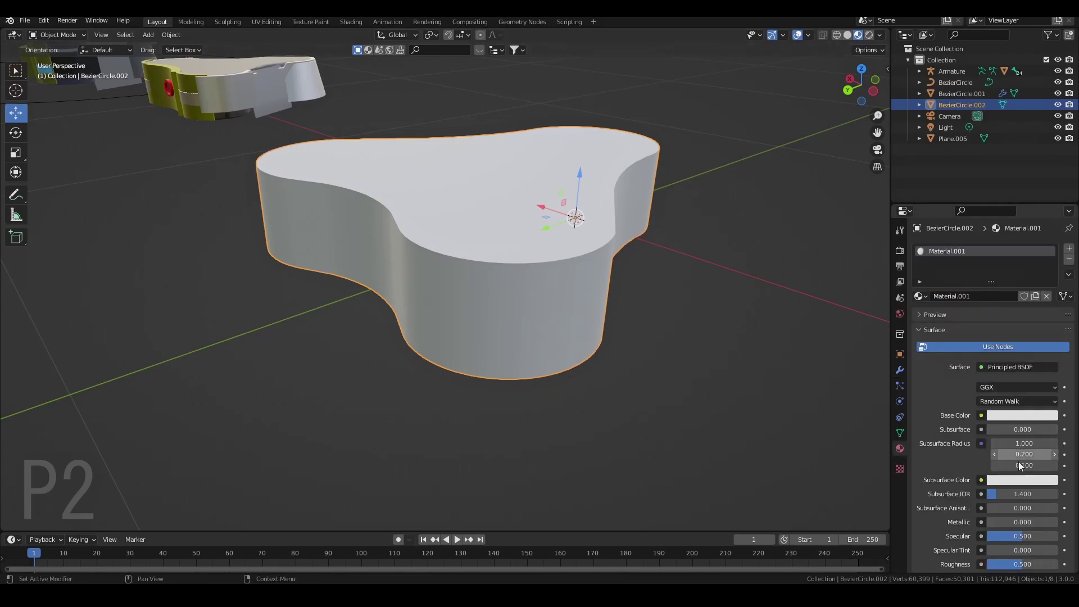
pyautogui.scroll(-3, 1009, 433)
pyautogui.moveTo(998, 455); pyautogui.dragTo(1030, 452)
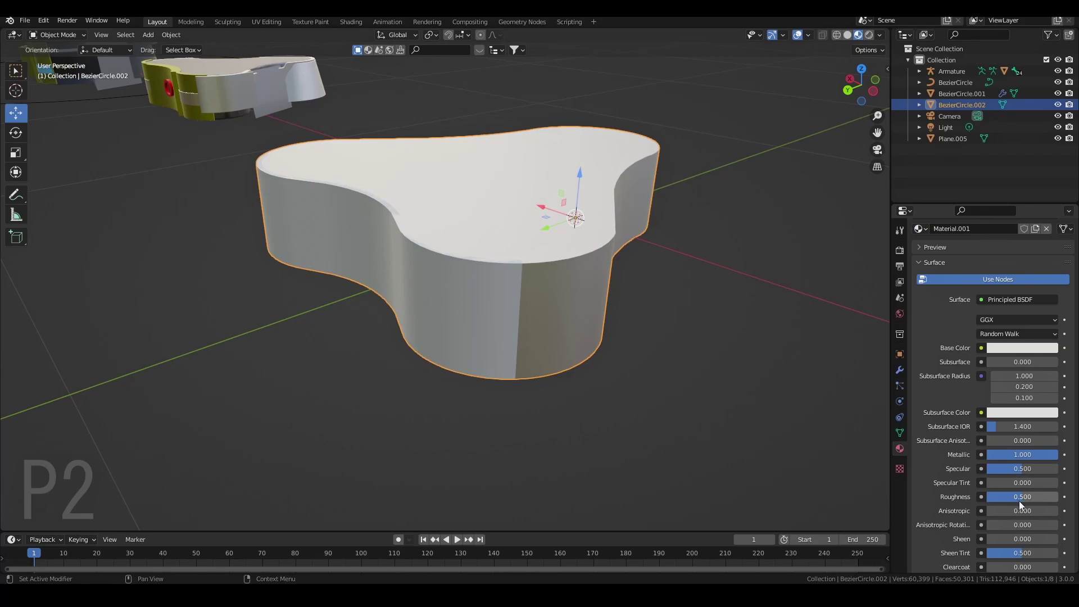
pyautogui.moveTo(1019, 498); pyautogui.dragTo(1007, 498)
pyautogui.click(1013, 349)
pyautogui.moveTo(1049, 204); pyautogui.dragTo(1049, 261)
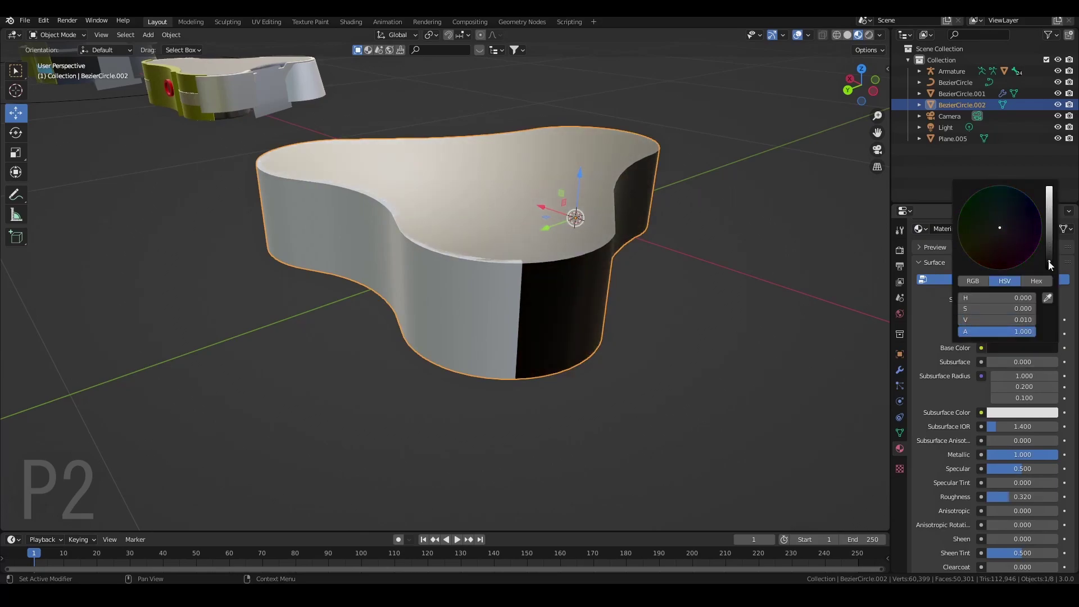
pyautogui.click(488, 320)
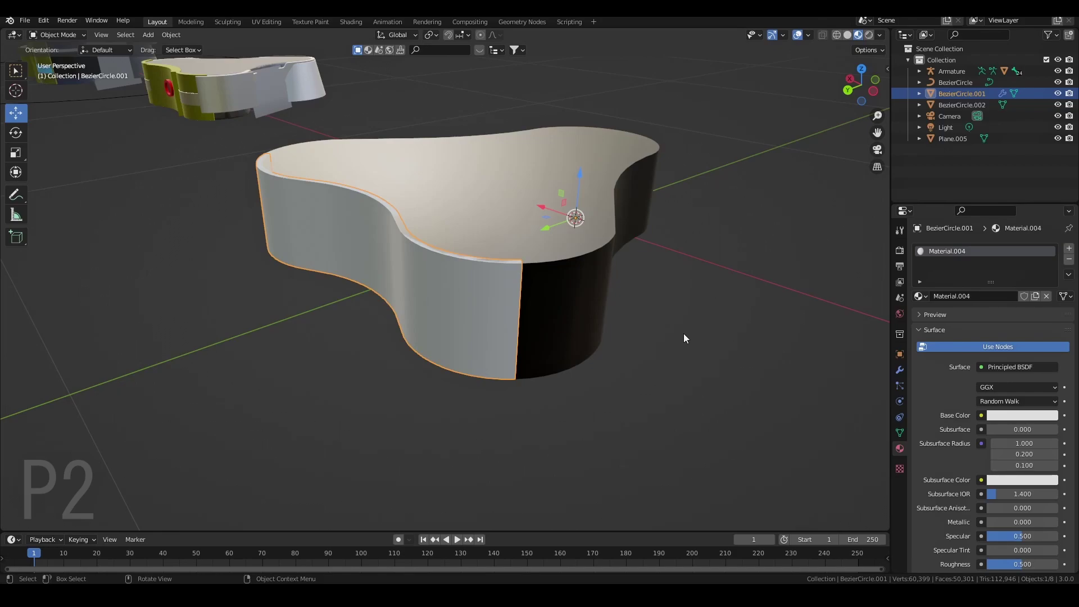
# Join the side strip and the main segment into one object, and separate all of its faces by material
pyautogui.rightClick(430, 235)
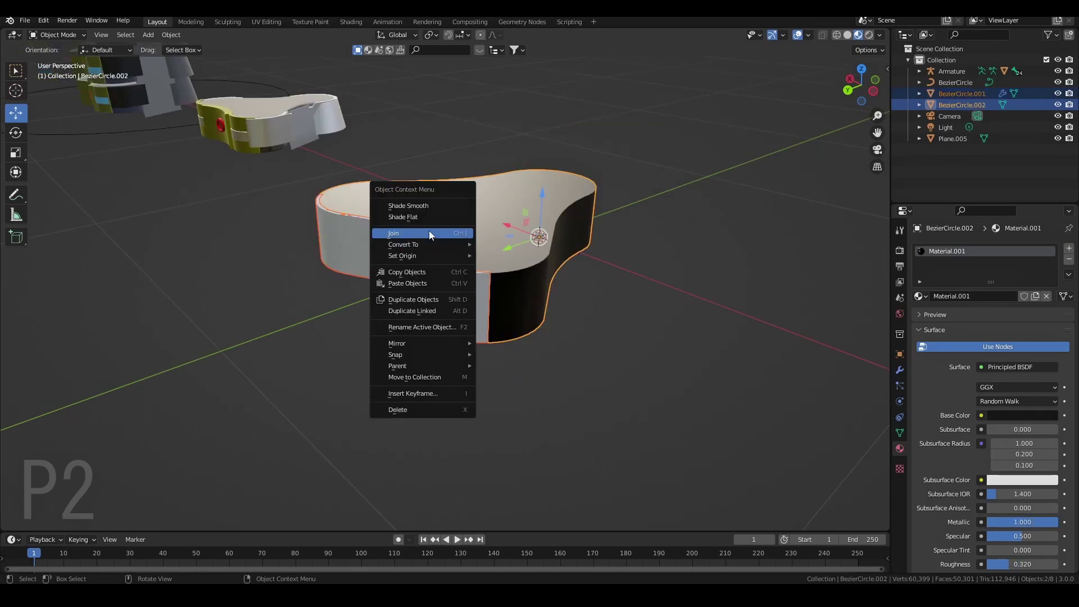
pyautogui.click(429, 235)
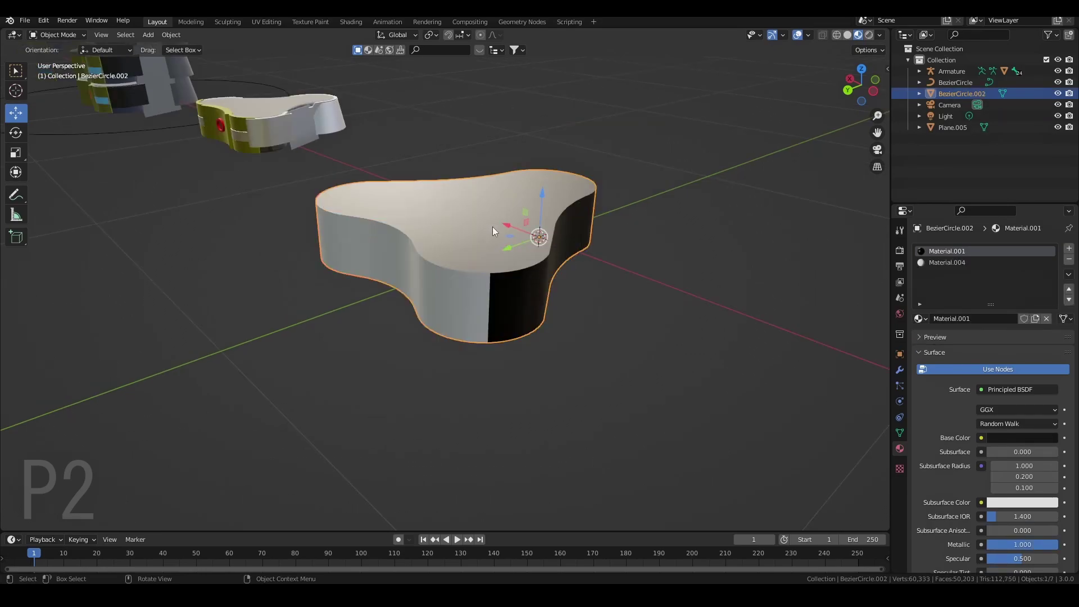
pyautogui.press('Tab')
pyautogui.moveTo(492, 227); pyautogui.dragTo(511, 253, button='middle')
pyautogui.press('a')
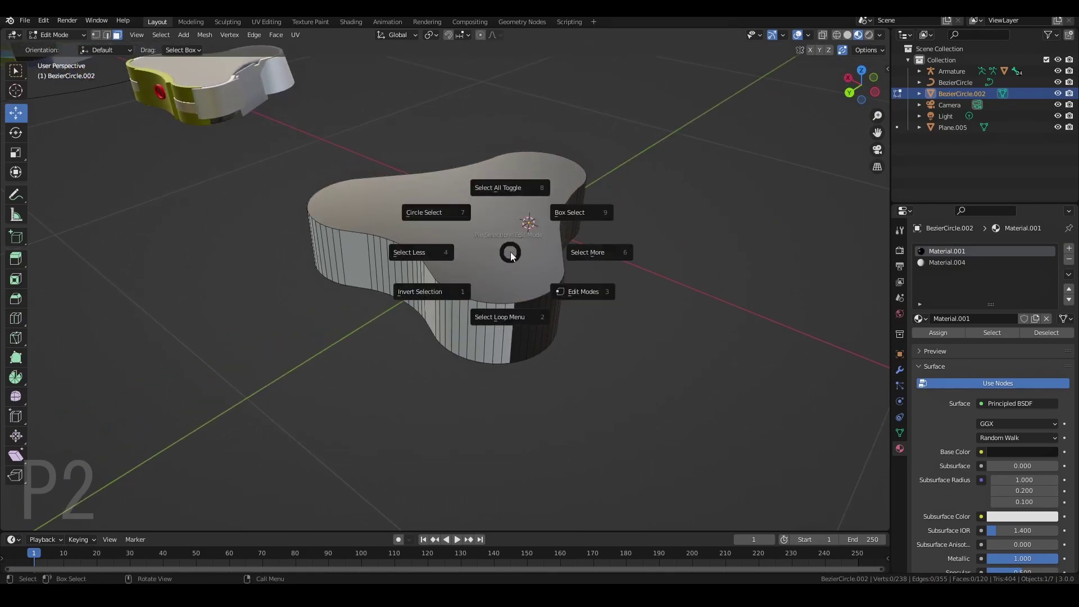
pyautogui.click(507, 204)
pyautogui.rightClick(486, 243)
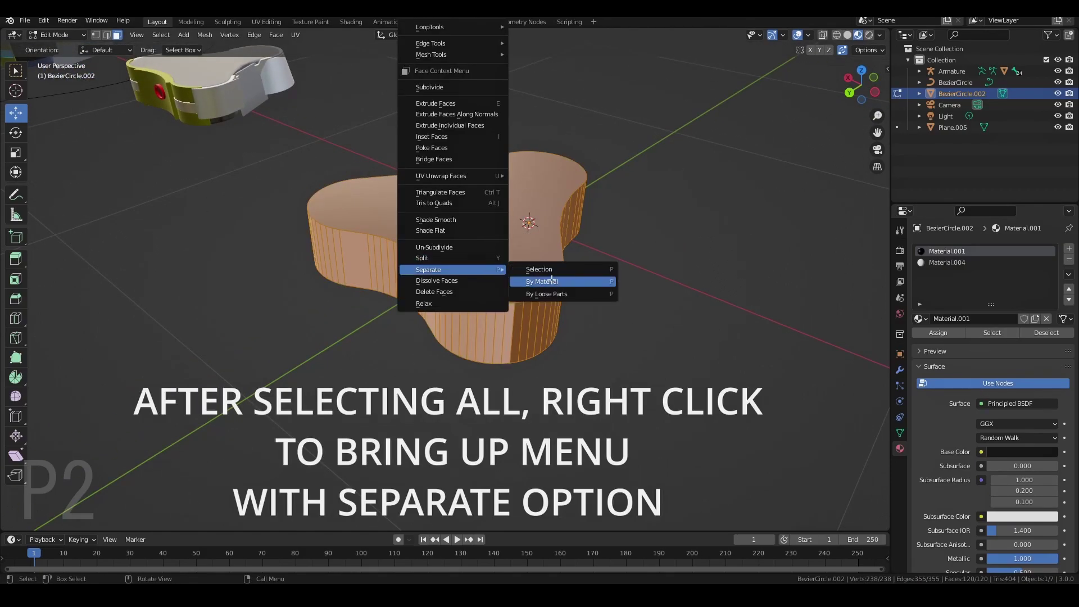
pyautogui.click(552, 281)
pyautogui.press('Tab')
# Set the side strip's origin to its geometry
pyautogui.click(502, 316)
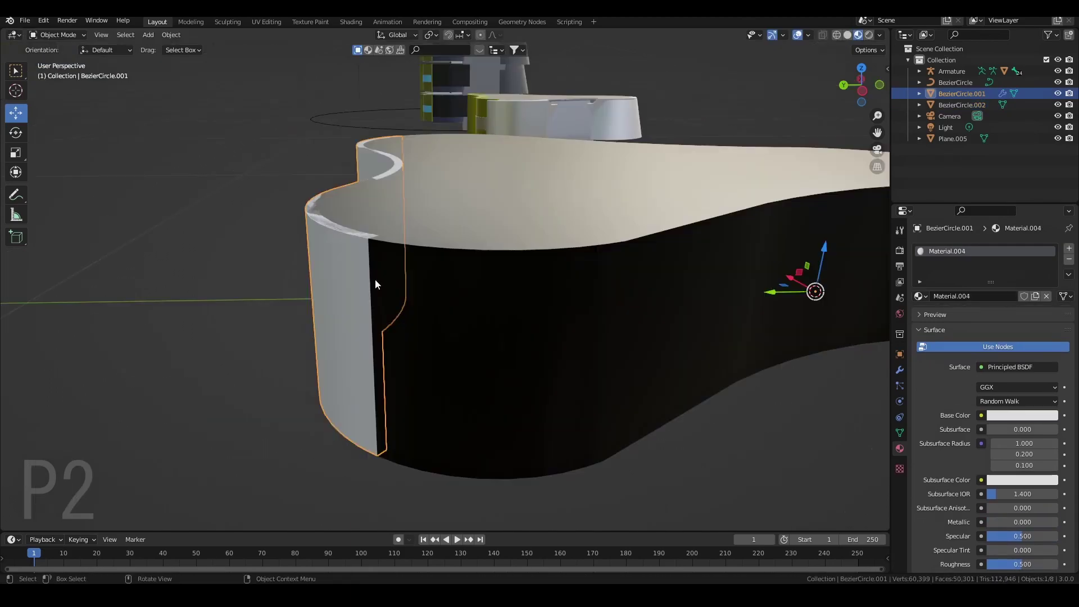
pyautogui.moveTo(376, 279); pyautogui.dragTo(318, 106, button='middle')
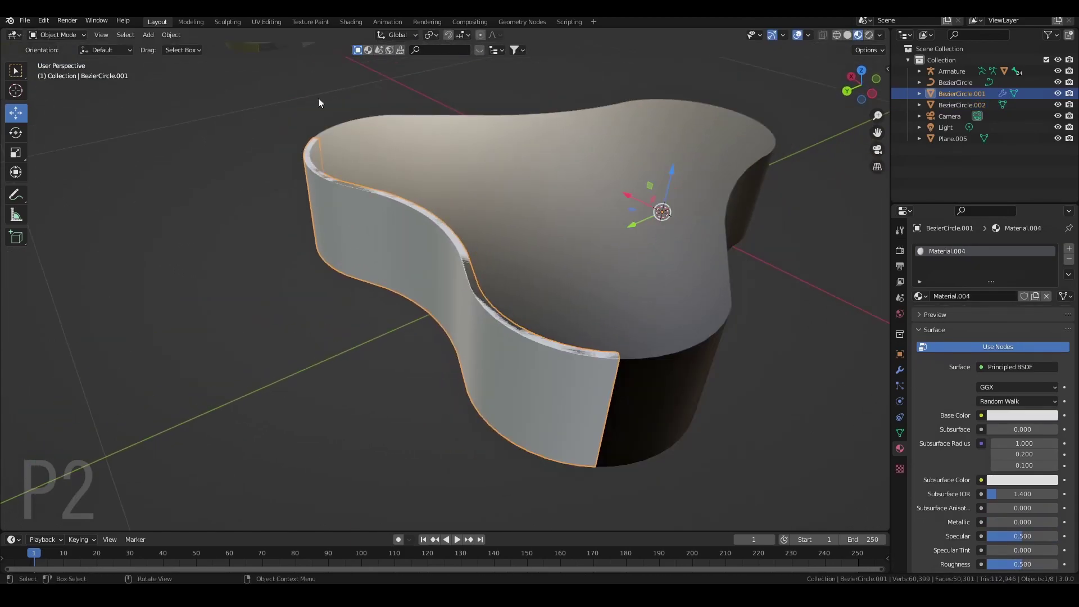
pyautogui.click(175, 36)
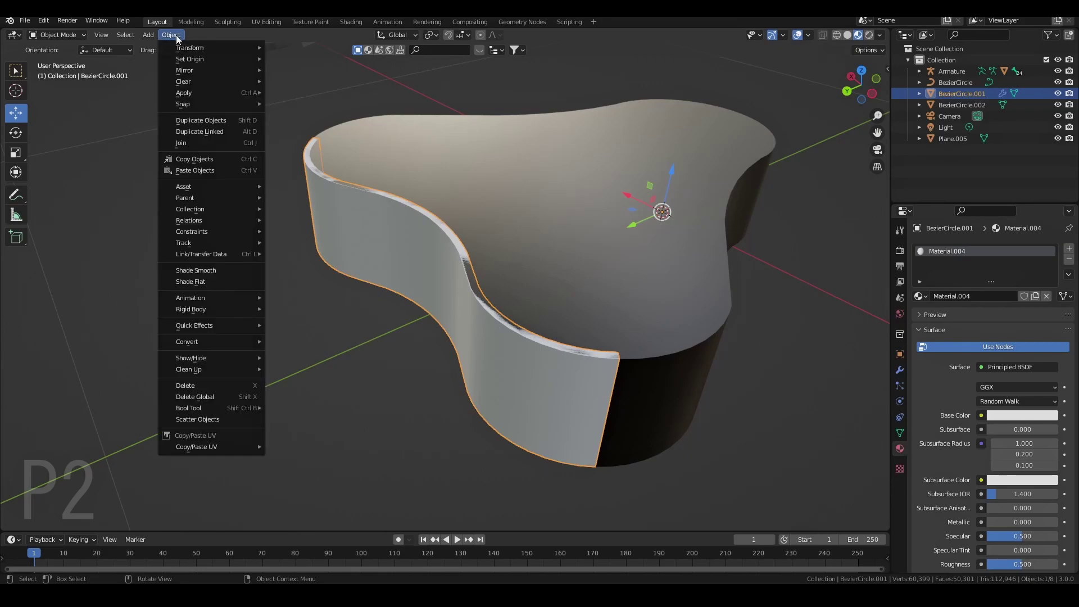
pyautogui.moveTo(225, 59)
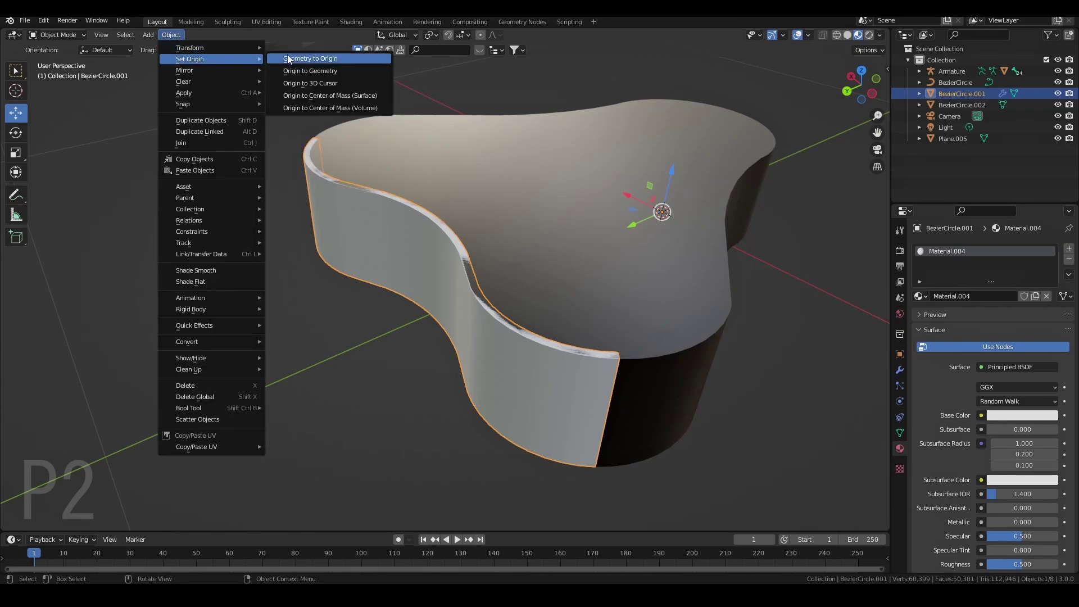
pyautogui.click(305, 72)
# Move the side strip about 0.0105 m along Y, away from the segment, and scale it down slightly along global Z
pyautogui.moveTo(472, 316); pyautogui.dragTo(419, 302, button='middle')
pyautogui.moveTo(359, 279); pyautogui.dragTo(355, 281)
pyautogui.moveTo(369, 283); pyautogui.dragTo(468, 248, button='middle')
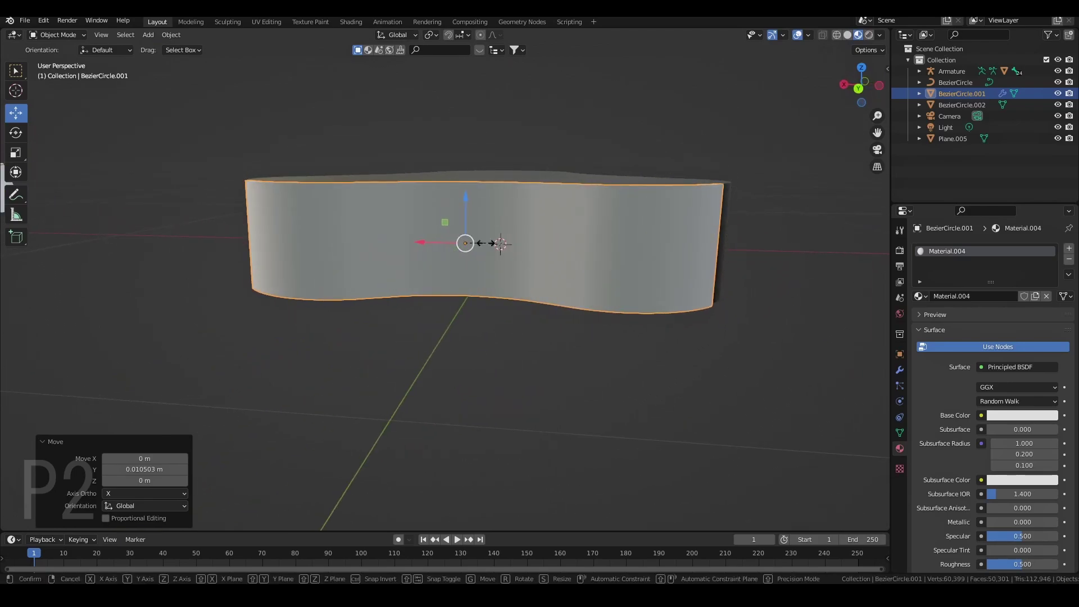
pyautogui.press('s')
pyautogui.press('z')
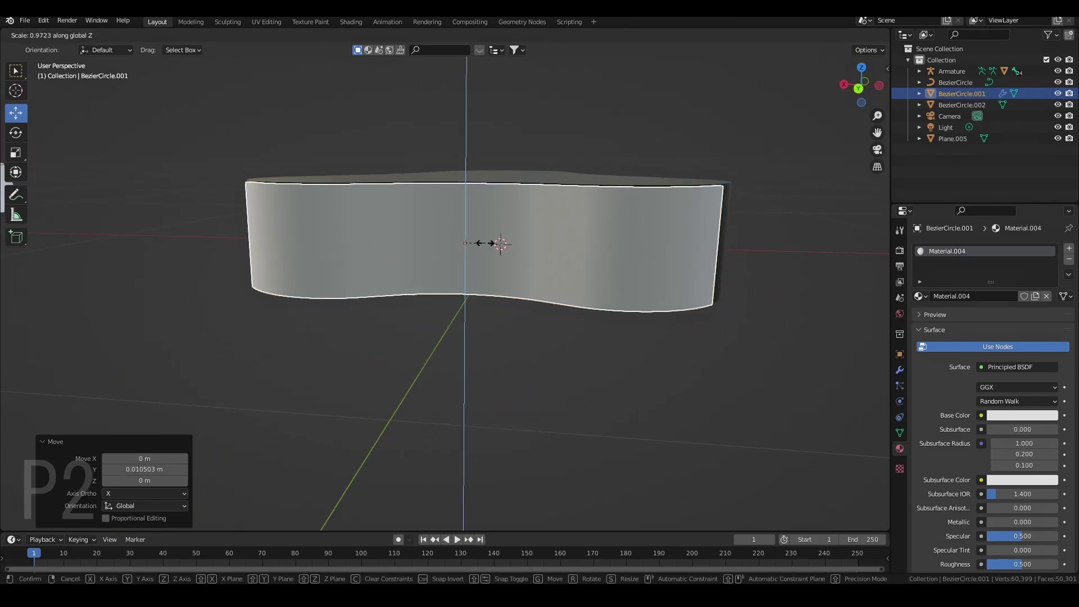
pyautogui.click(482, 243)
pyautogui.click(755, 121)
# Set the side strip's Solidify thickness to 0.018 m
pyautogui.moveTo(753, 124); pyautogui.dragTo(540, 475, button='middle')
pyautogui.click(556, 426)
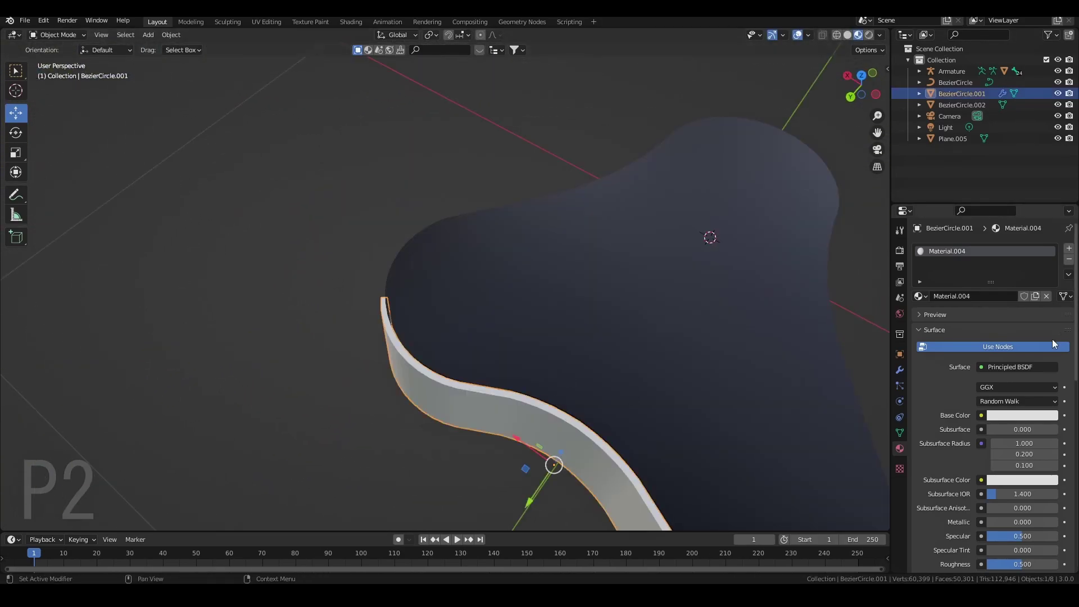
pyautogui.click(899, 370)
pyautogui.moveTo(1008, 299); pyautogui.dragTo(1016, 298)
pyautogui.scroll(-5, 503, 434)
pyautogui.scroll(3, 503, 434)
pyautogui.keyDown('shift'); pyautogui.moveTo(506, 520); pyautogui.dragTo(523, 361, button='middle'); pyautogui.keyUp('shift')
pyautogui.scroll(3, 523, 361)
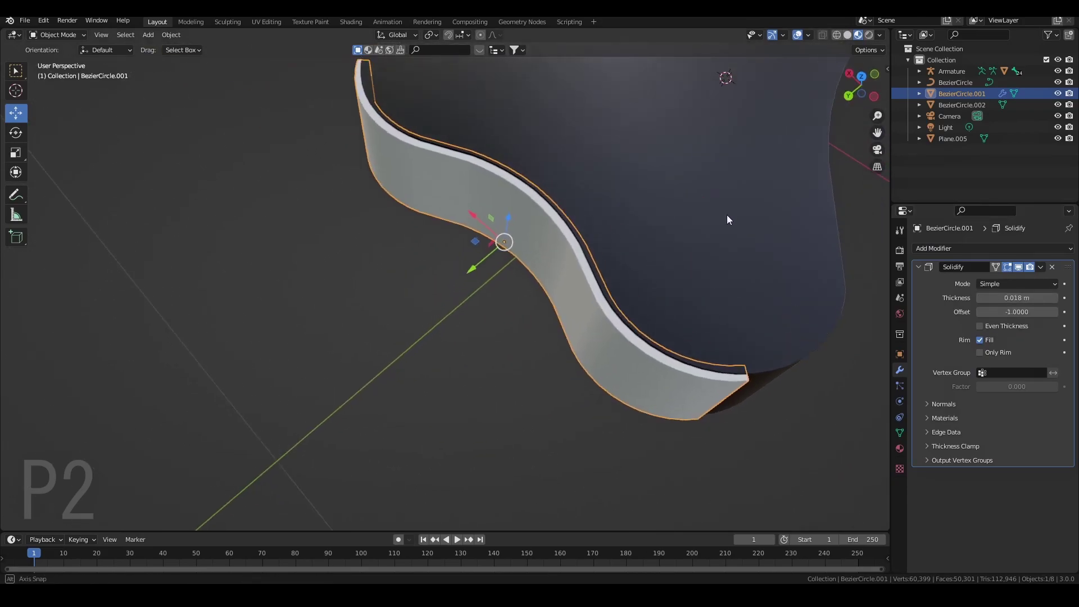
# Nudge the side strip's position against the segment's wall and enter Edit Mode on it
pyautogui.press('g')
pyautogui.moveTo(478, 263); pyautogui.dragTo(477, 263)
pyautogui.click(303, 248)
pyautogui.scroll(-5, 302, 248)
pyautogui.moveTo(302, 248); pyautogui.dragTo(482, 251, button='middle')
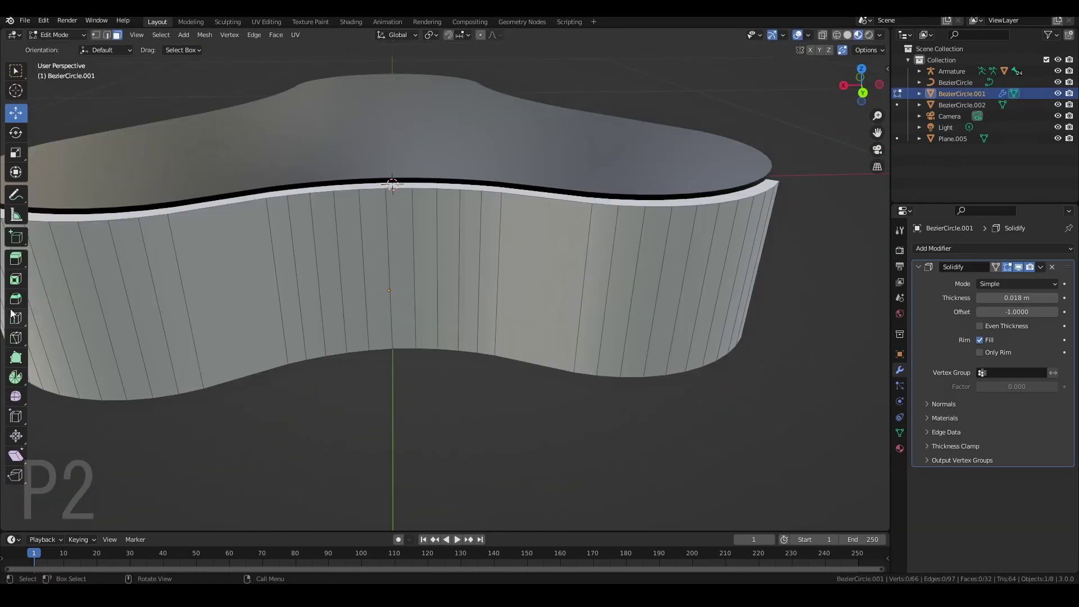
# Add two vertical loop cuts to the side strip, one on each side of its concave middle section
pyautogui.click(15, 318)
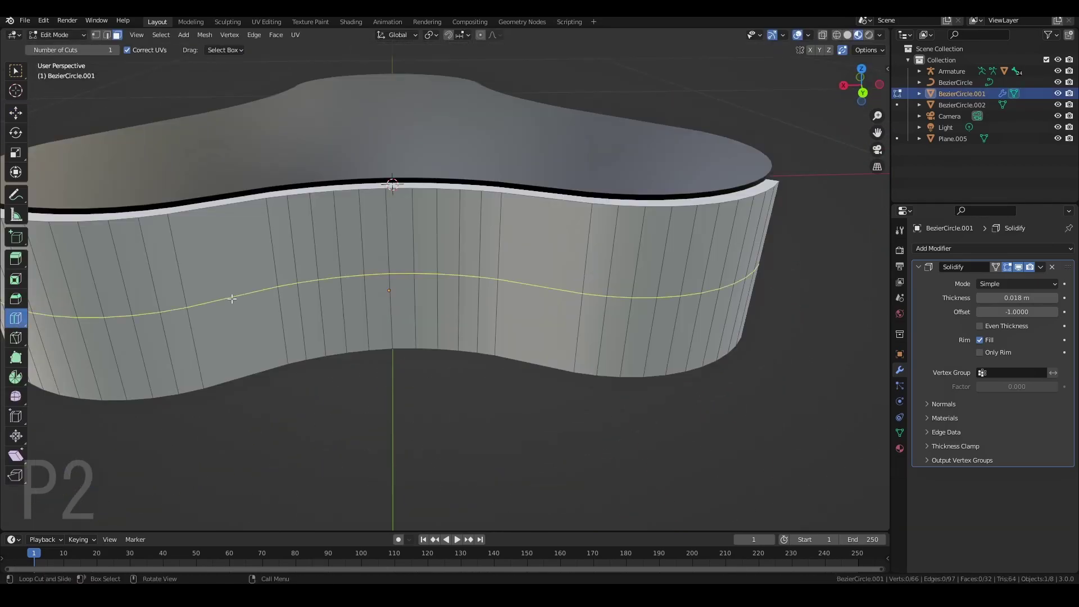
pyautogui.click(542, 223)
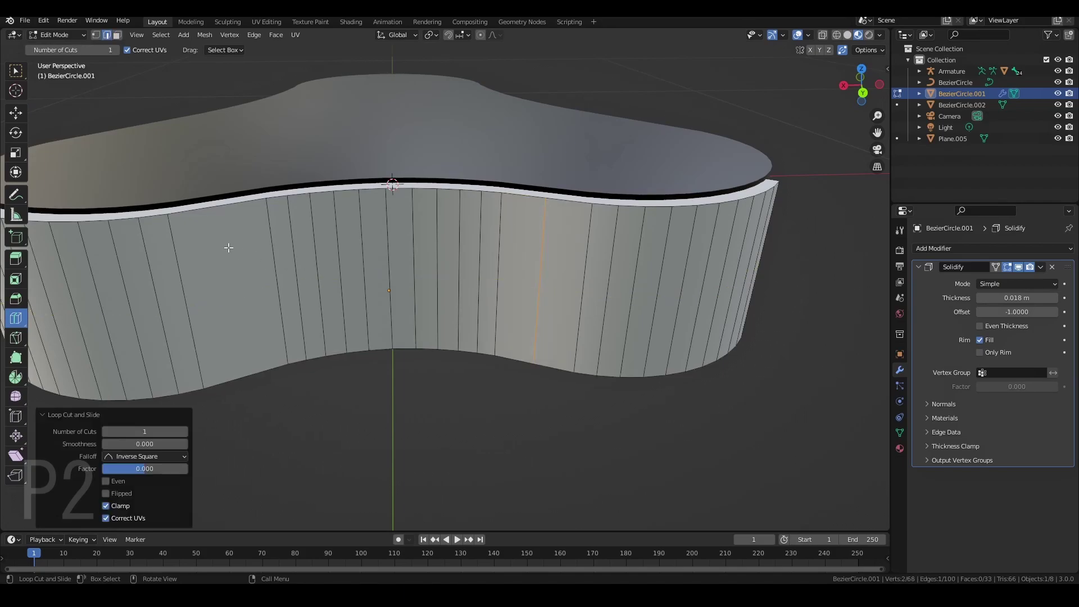
pyautogui.click(17, 116)
pyautogui.click(117, 35)
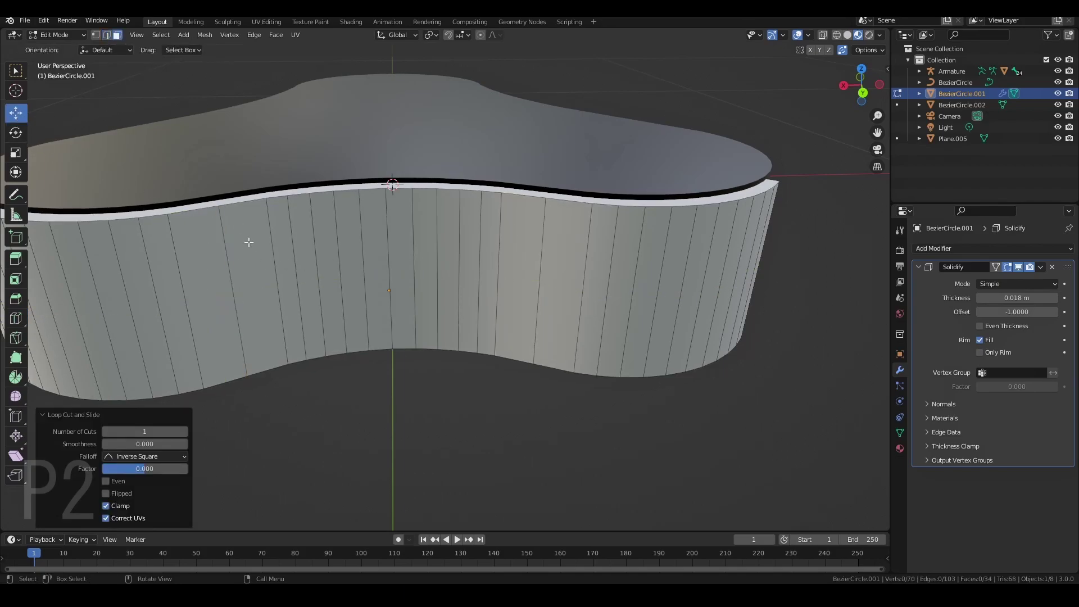
pyautogui.click(249, 244)
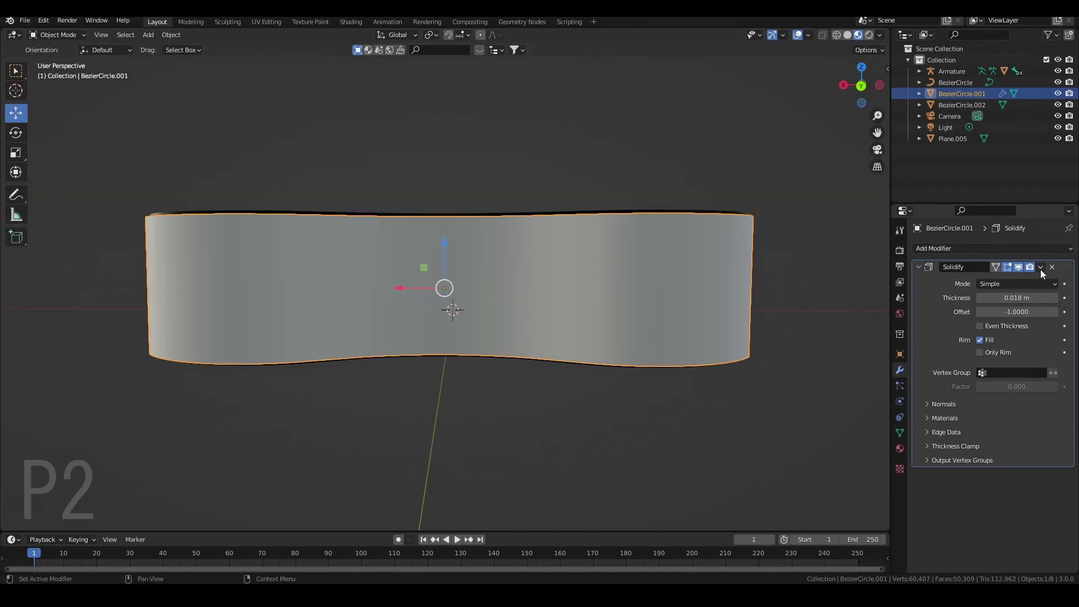
# Apply the side strip's Solidify modifier and enter Edit Mode on its mesh
pyautogui.click(1041, 269)
pyautogui.click(1010, 275)
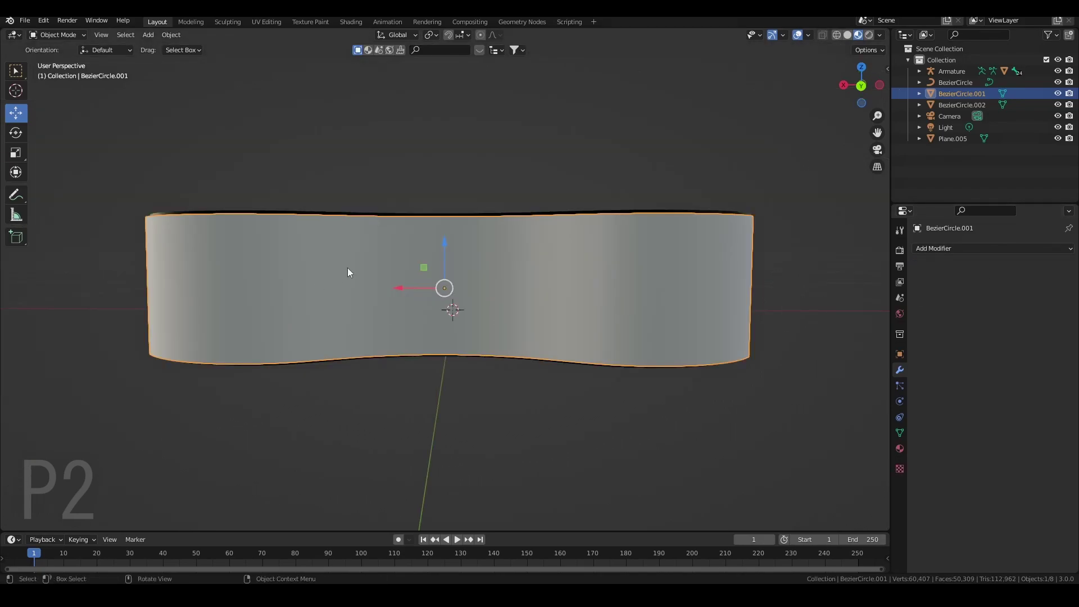
pyautogui.press('Tab')
pyautogui.moveTo(489, 342); pyautogui.dragTo(489, 356, button='middle')
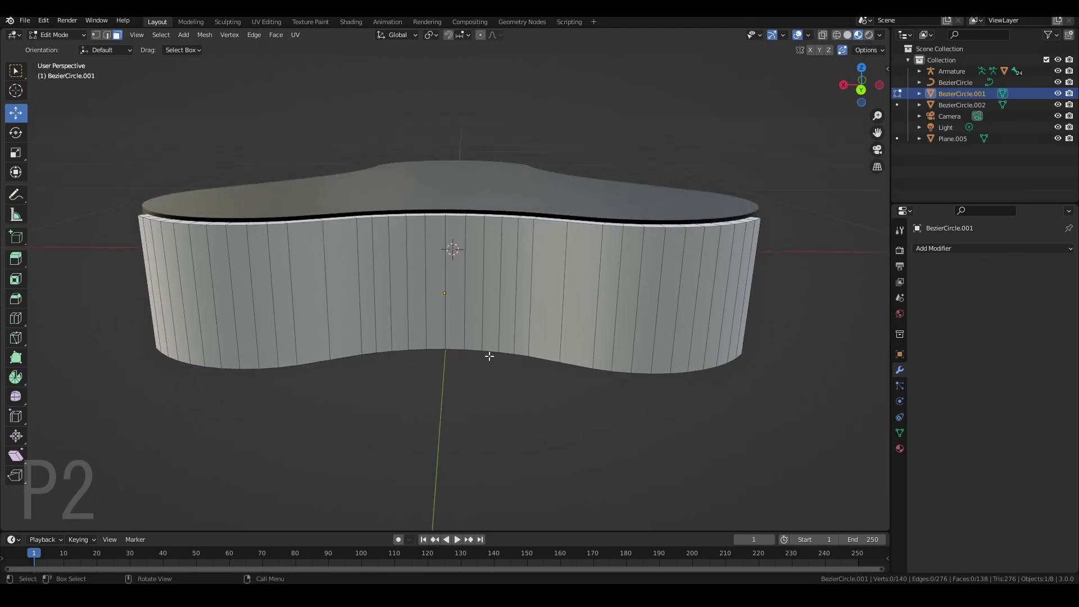
# Extrude the outer faces between the two added cuts slightly outward to form a raised middle section
pyautogui.click(548, 268)
pyautogui.keyDown('ctrl'); pyautogui.keyDown('shift'); pyautogui.click(342, 265); pyautogui.keyUp('shift'); pyautogui.keyUp('ctrl')
pyautogui.moveTo(341, 265); pyautogui.dragTo(273, 381, button='middle')
pyautogui.click(16, 259)
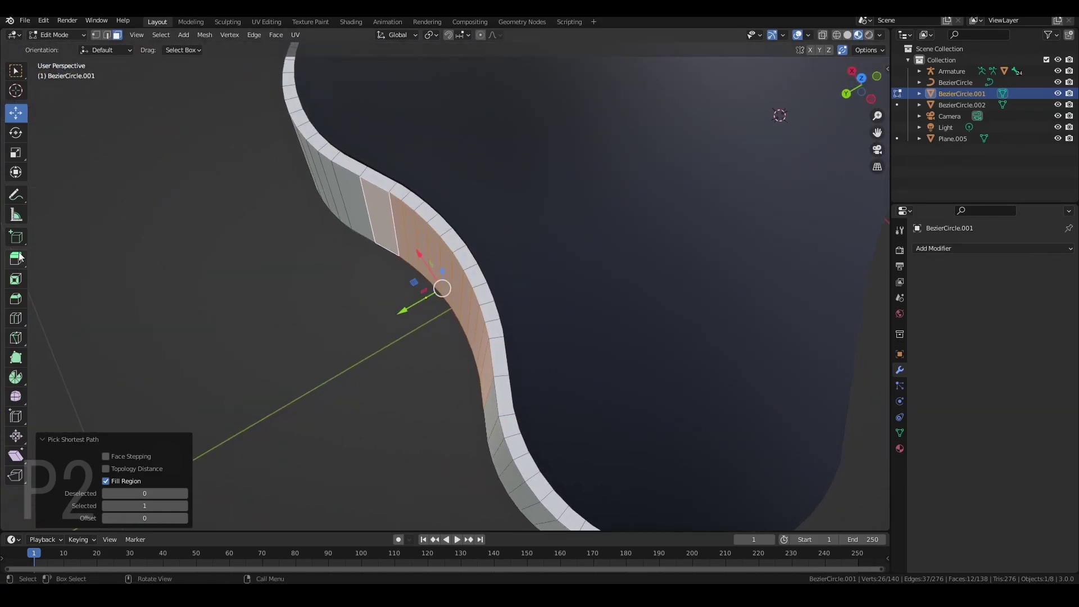
pyautogui.moveTo(406, 309); pyautogui.dragTo(376, 315)
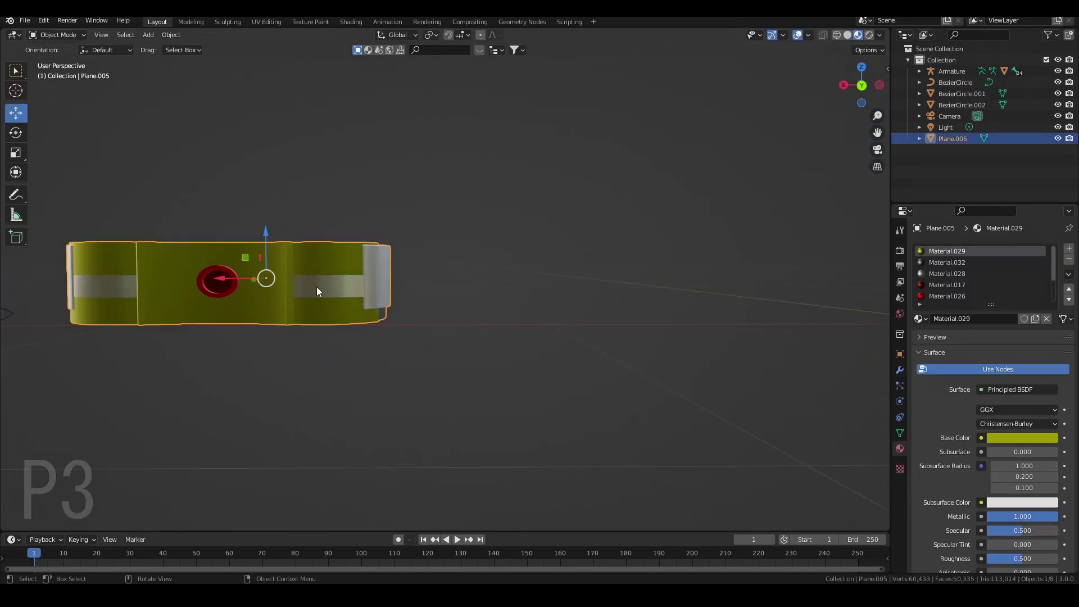
# Place the 3D cursor on the yellow panel's end section beside the raised middle and add a mesh plane there
pyautogui.scroll(-3, 316, 294)
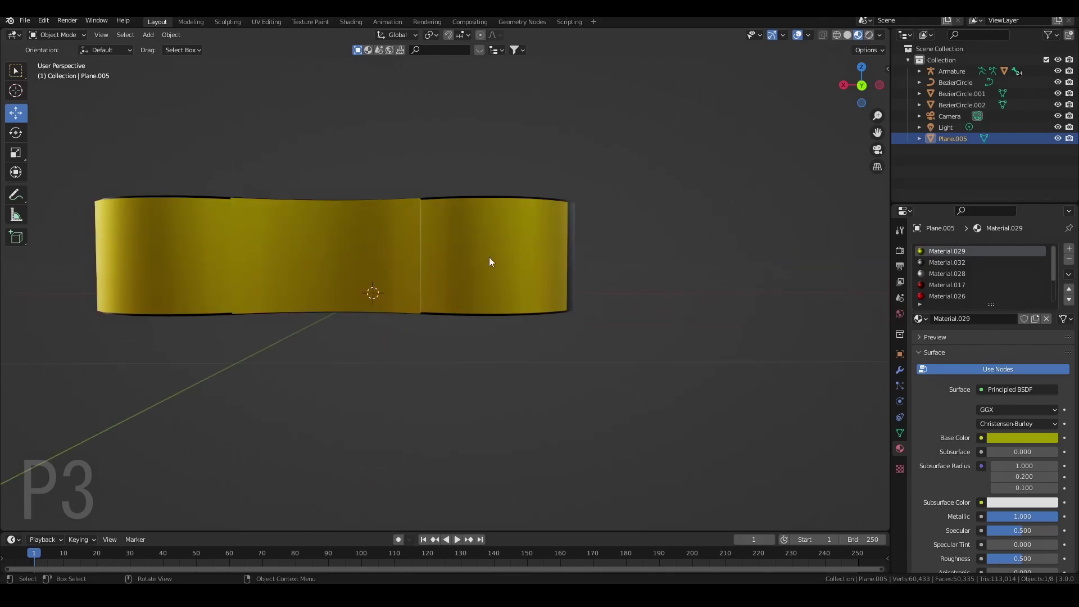
pyautogui.keyDown('shift'); pyautogui.rightClick(489, 257); pyautogui.keyUp('shift')
pyautogui.hotkey('shift', 'a')
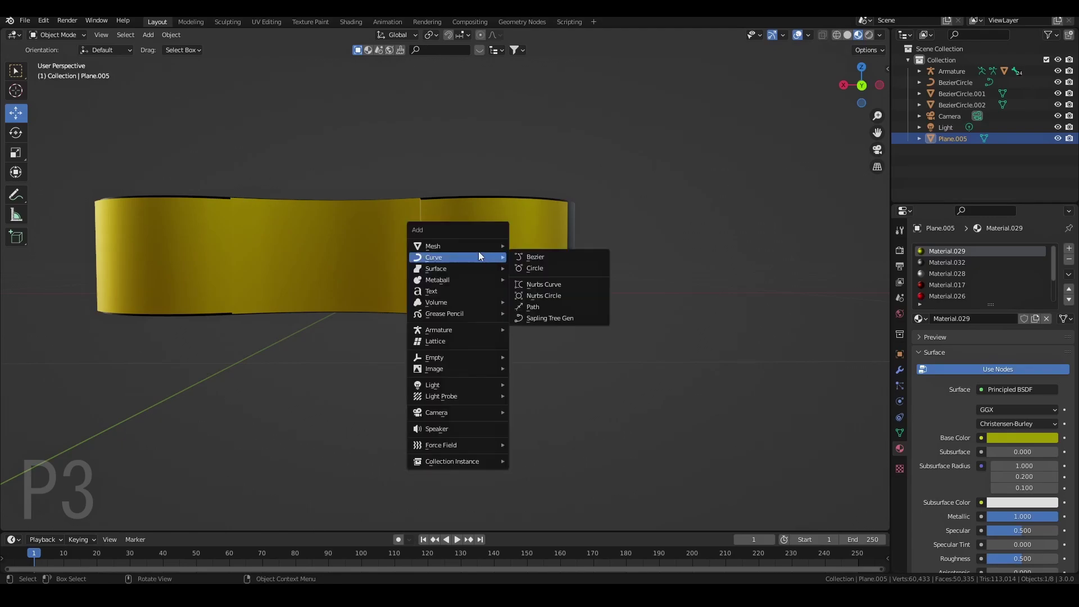
pyautogui.moveTo(480, 248)
pyautogui.click(540, 243)
# Scale the new plane down to about 0.068 so it fits within the panel's end section
pyautogui.moveTo(600, 340); pyautogui.dragTo(646, 271, button='middle')
pyautogui.press('s')
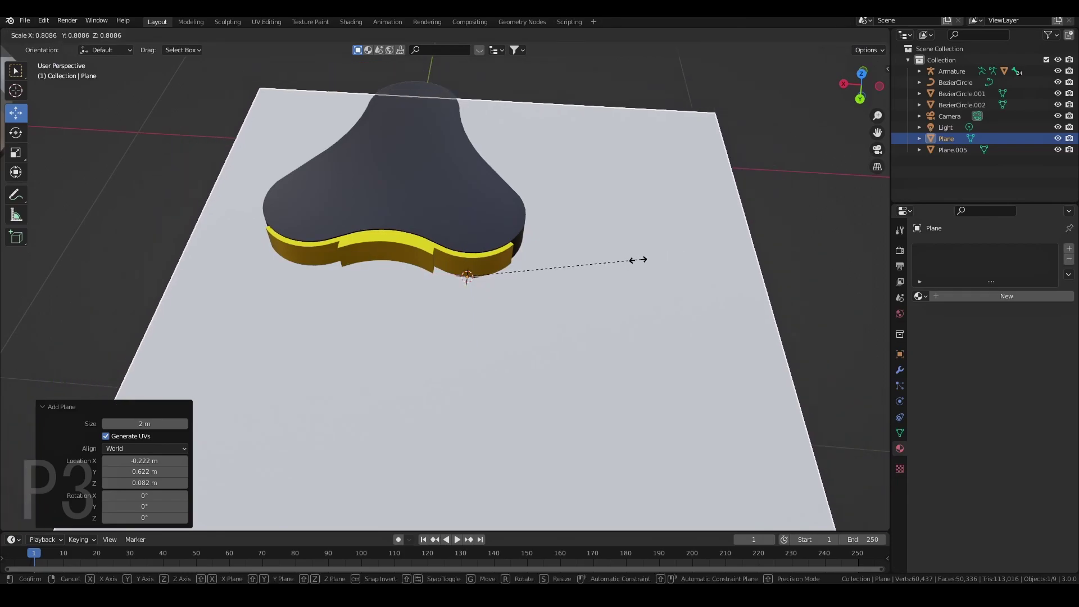
pyautogui.click(479, 283)
# Rotate the plane about 3.6° around global Z and -90° around global X so it stands upright against the panel
pyautogui.scroll(3, 520, 354)
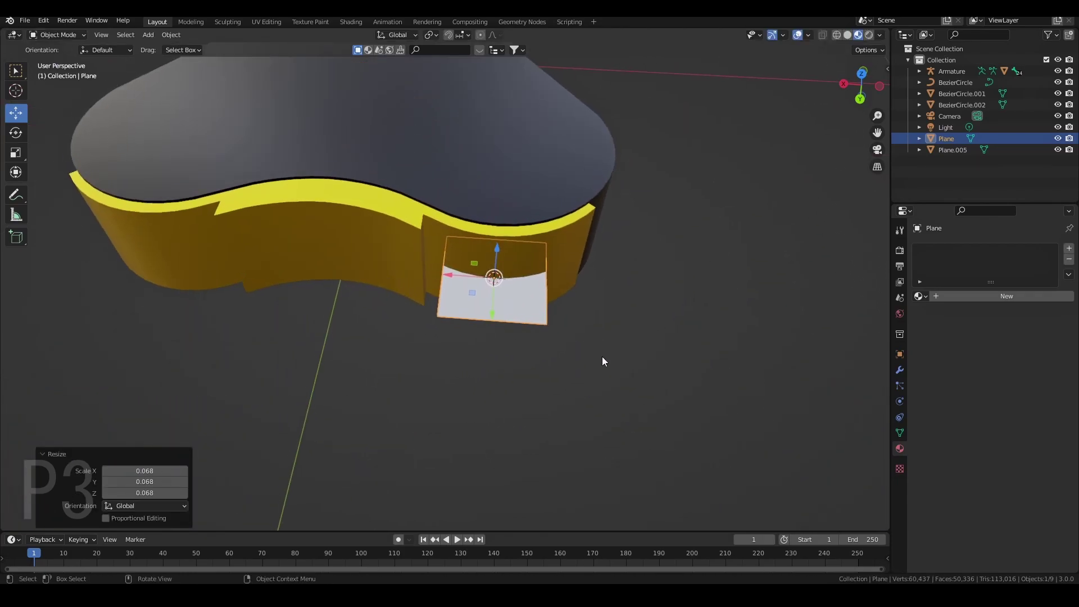
pyautogui.scroll(3, 602, 359)
pyautogui.moveTo(604, 392); pyautogui.dragTo(520, 347, button='middle')
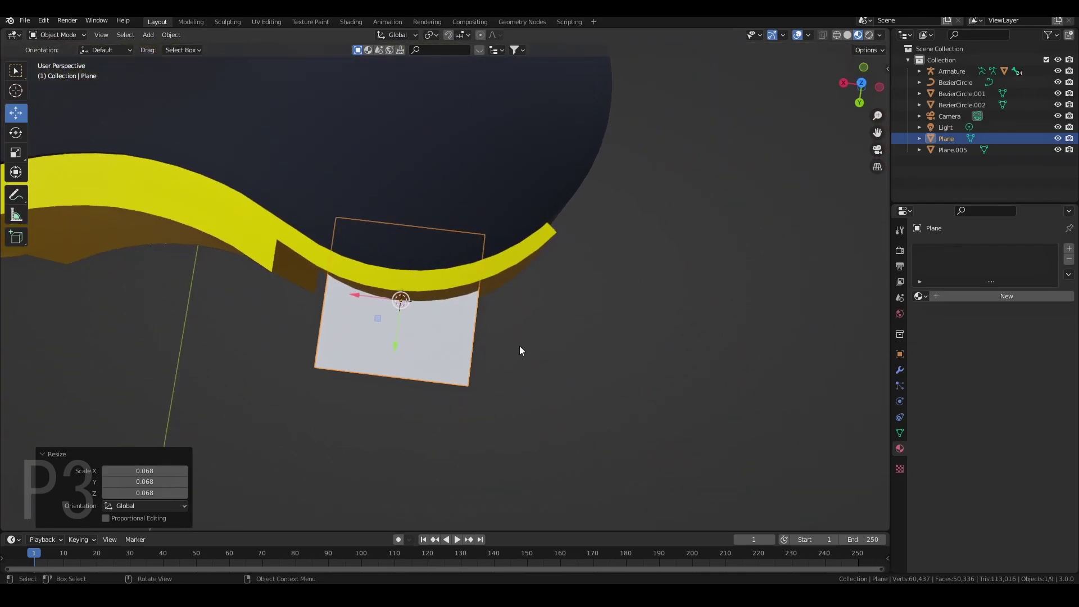
pyautogui.click(15, 133)
pyautogui.moveTo(417, 337); pyautogui.dragTo(425, 341)
pyautogui.moveTo(425, 341); pyautogui.dragTo(357, 283, button='middle')
pyautogui.moveTo(399, 213); pyautogui.dragTo(389, 263)
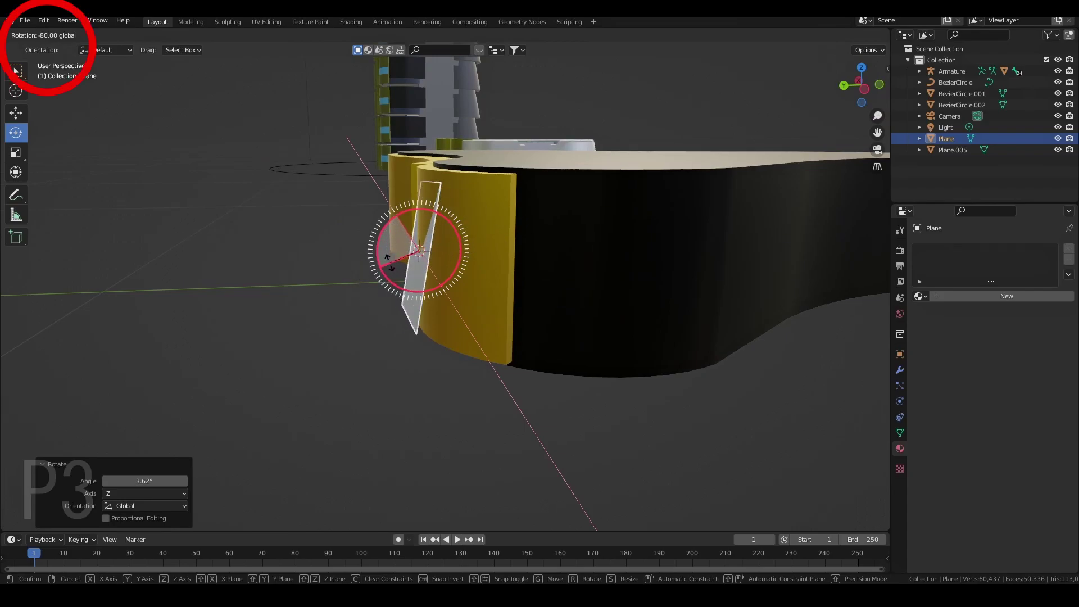
pyautogui.moveTo(389, 263); pyautogui.dragTo(395, 271)
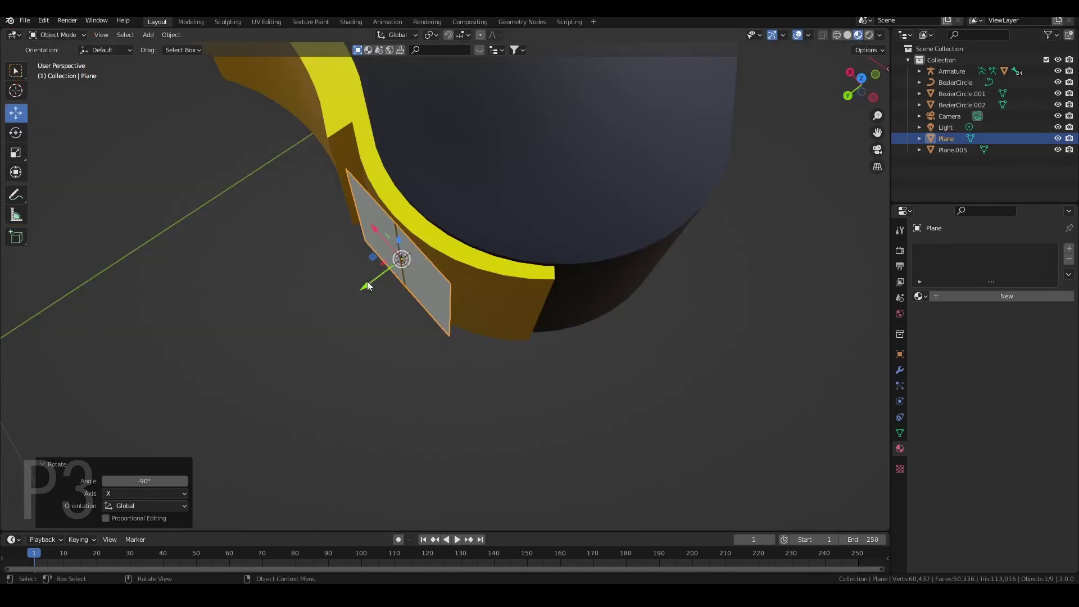
# Move the plane about 0.01 m along Y, away from the panel, and scale it along global Z to about 0.25
pyautogui.moveTo(367, 286); pyautogui.dragTo(355, 292)
pyautogui.moveTo(416, 371); pyautogui.dragTo(483, 290, button='middle')
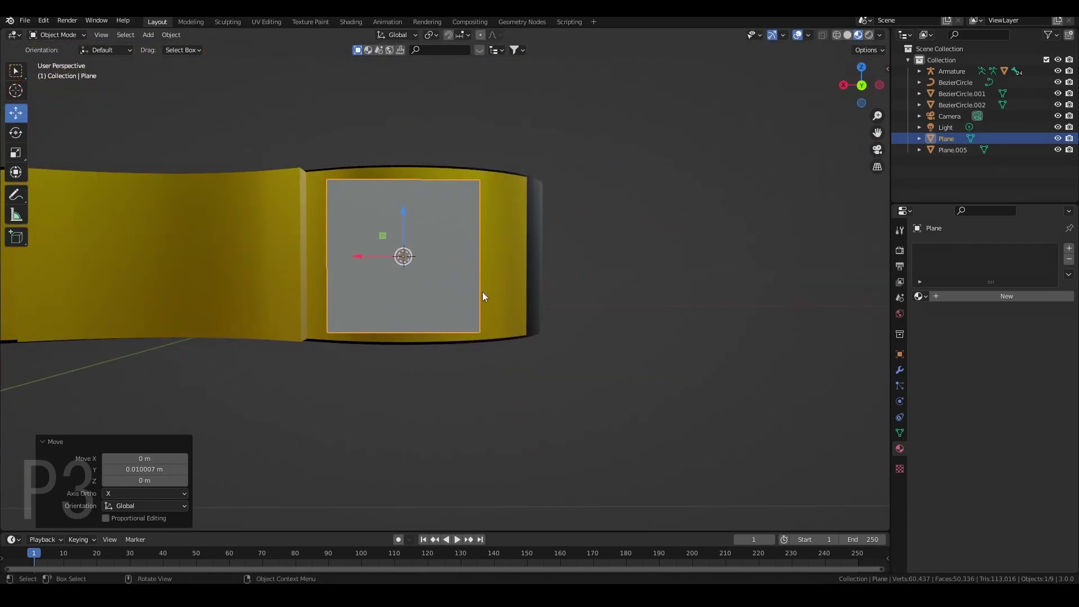
pyautogui.scroll(-9, 482, 288)
pyautogui.keyDown('shift'); pyautogui.moveTo(446, 349); pyautogui.dragTo(494, 347, button='middle'); pyautogui.keyUp('shift')
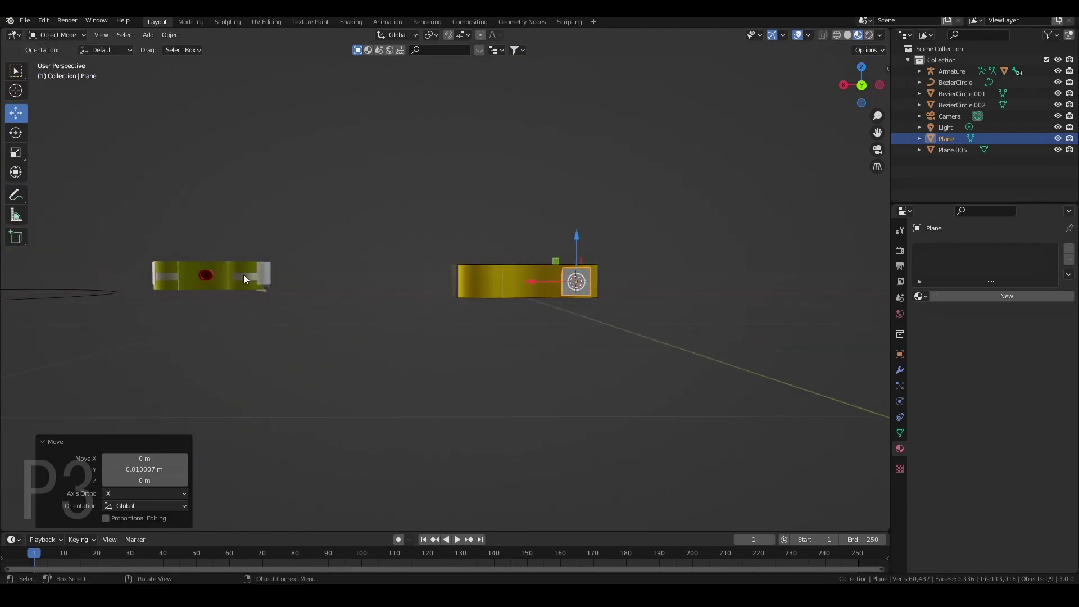
pyautogui.keyDown('shift'); pyautogui.moveTo(687, 351); pyautogui.dragTo(512, 359, button='middle'); pyautogui.keyUp('shift')
pyautogui.scroll(9, 495, 362)
pyautogui.keyDown('shift'); pyautogui.moveTo(387, 377); pyautogui.dragTo(602, 364, button='middle'); pyautogui.keyUp('shift')
pyautogui.press('s')
pyautogui.press('z')
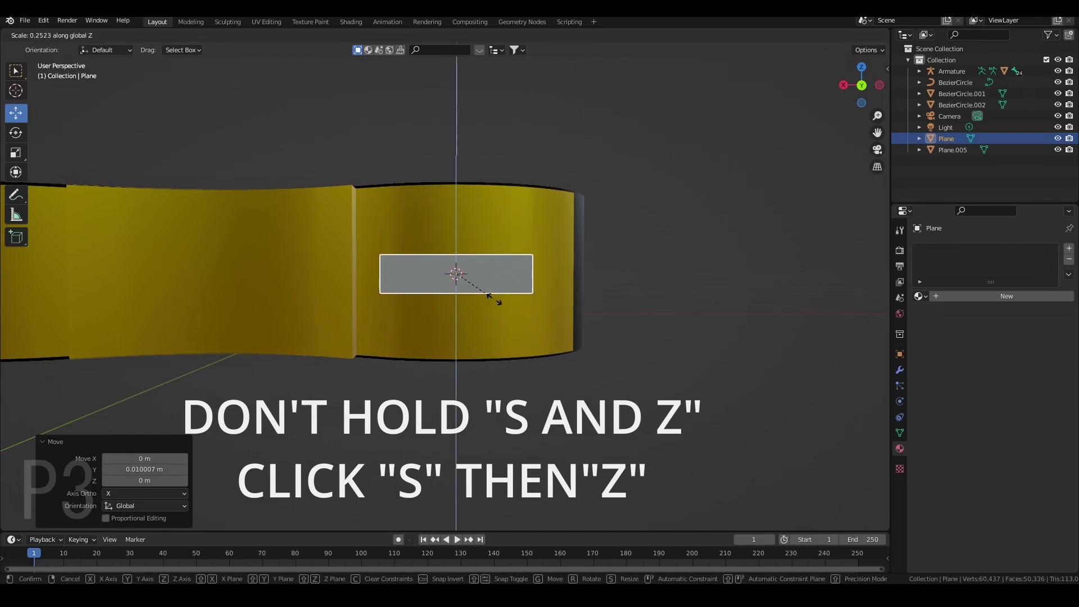
pyautogui.click(493, 301)
# Subdivide the plane's face three times in Edit Mode
pyautogui.moveTo(546, 316); pyautogui.dragTo(537, 341, button='middle')
pyautogui.scroll(-1, 537, 341)
pyautogui.scroll(3, 537, 341)
pyautogui.press('Tab')
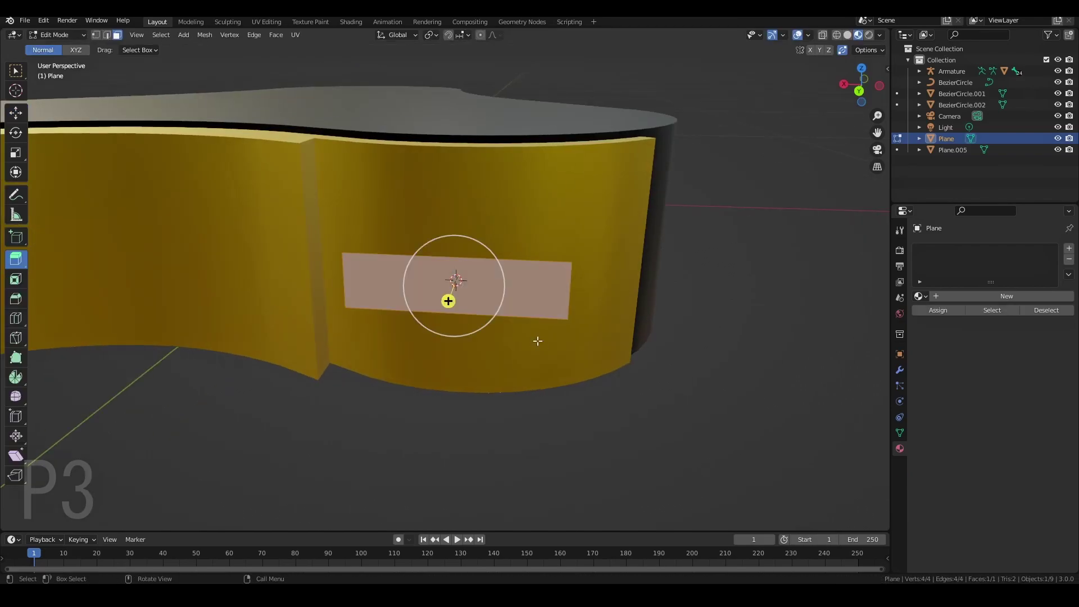
pyautogui.rightClick(527, 310)
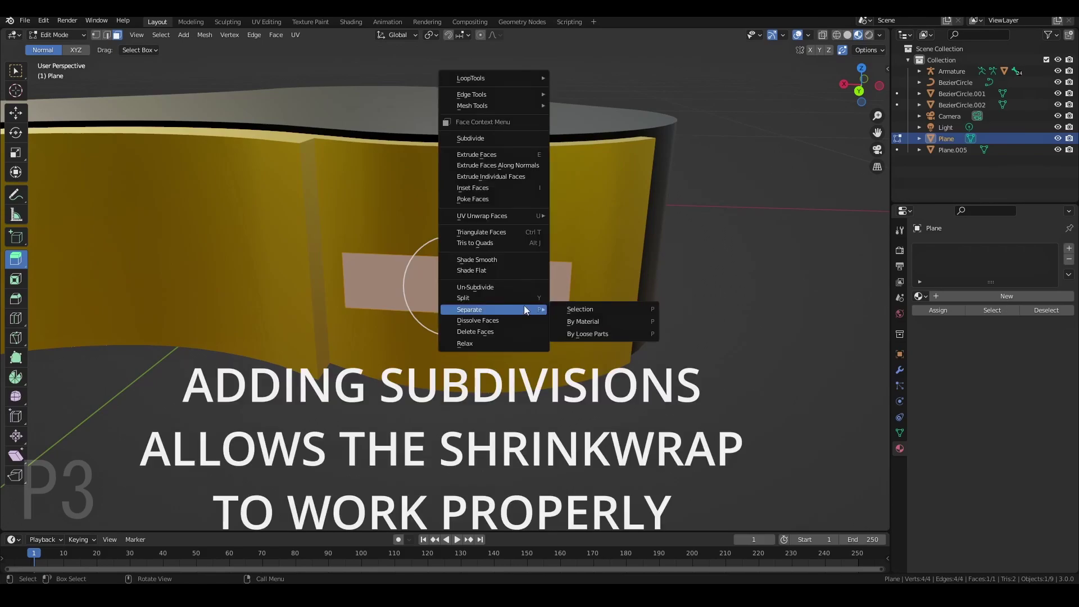
pyautogui.click(491, 148)
pyautogui.rightClick(473, 284)
pyautogui.click(462, 281)
pyautogui.rightClick(457, 285)
pyautogui.click(457, 285)
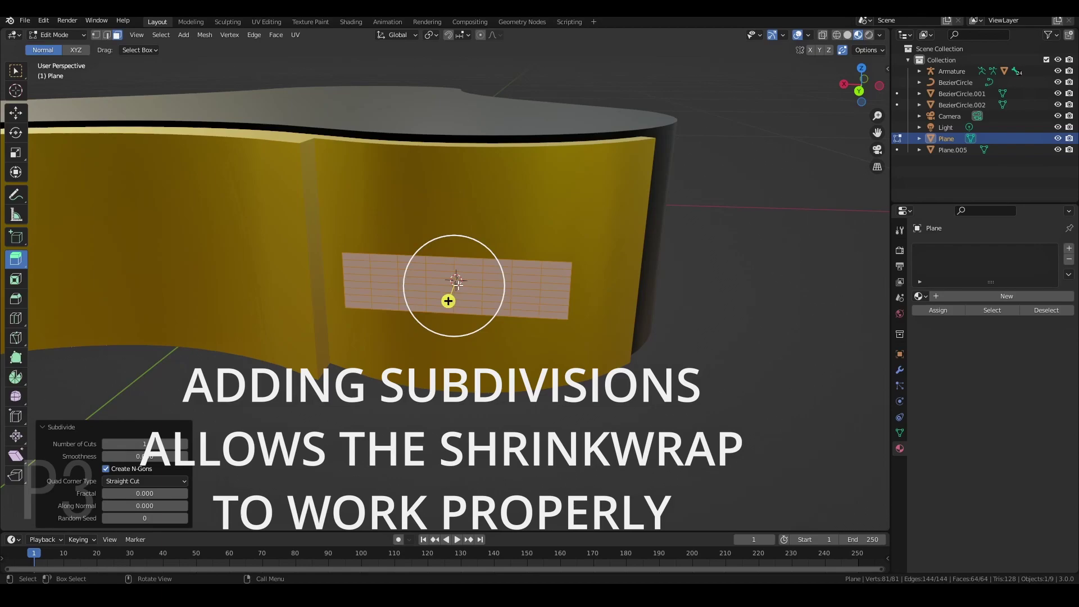
# Return to Object Mode and add a Shrinkwrap modifier to the plane with the Project wrap method
pyautogui.press('Tab')
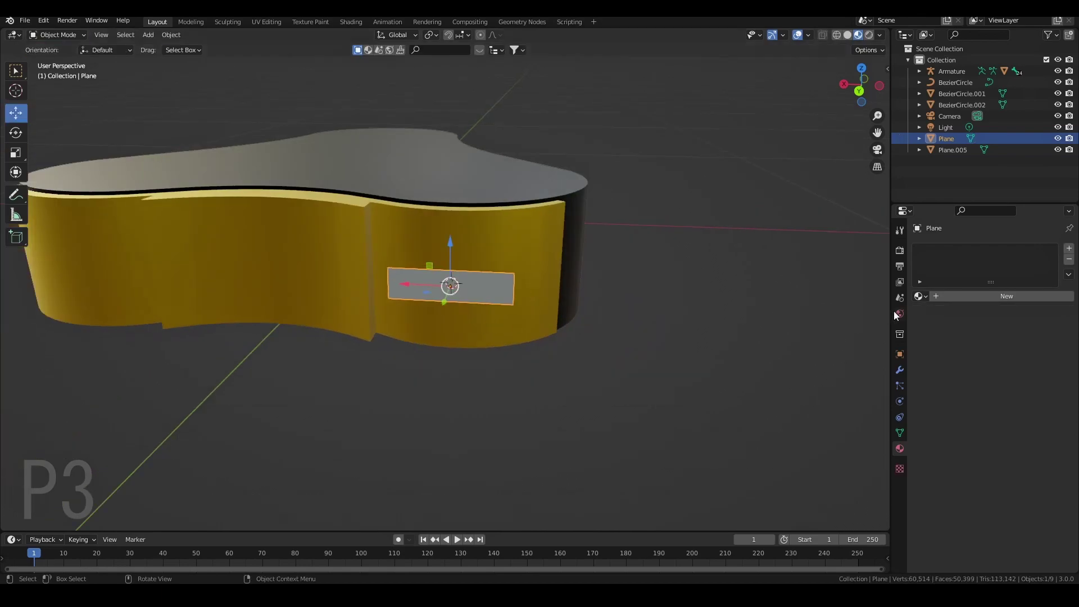
pyautogui.click(988, 296)
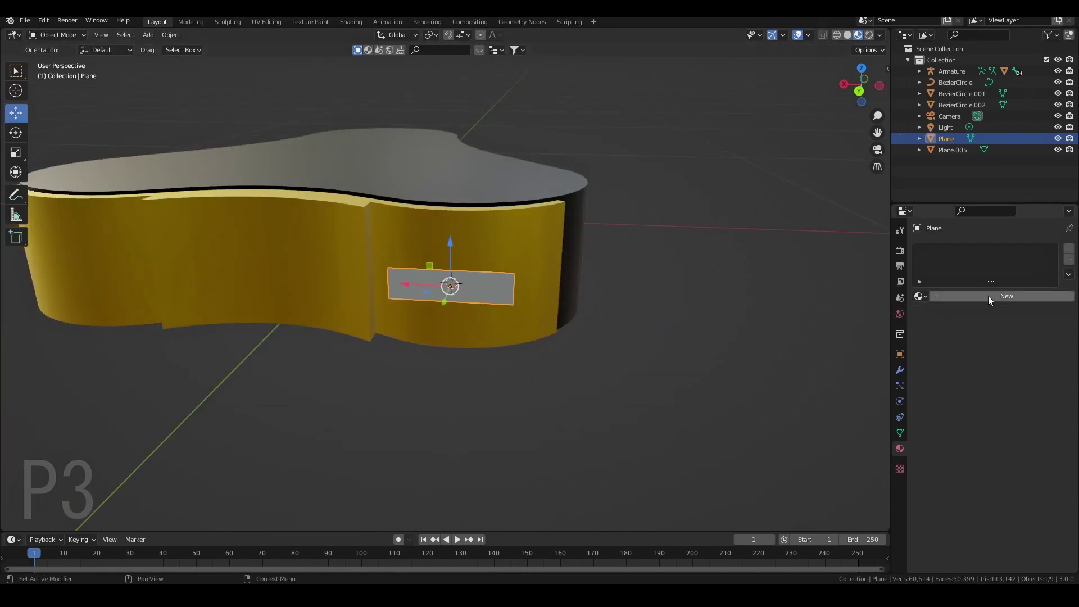
pyautogui.click(900, 370)
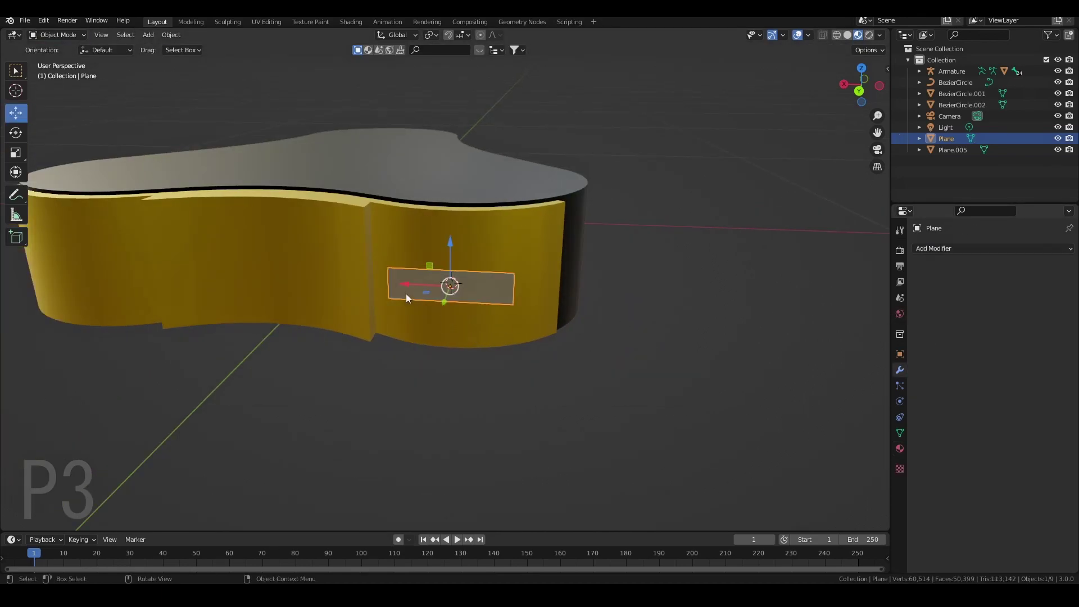
pyautogui.click(1013, 247)
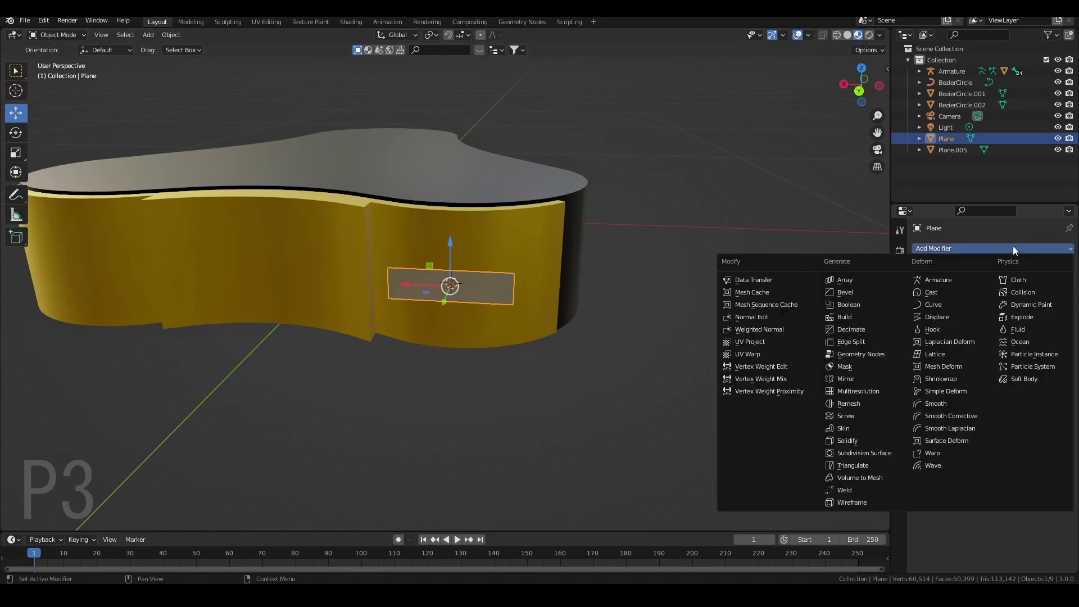
pyautogui.click(969, 379)
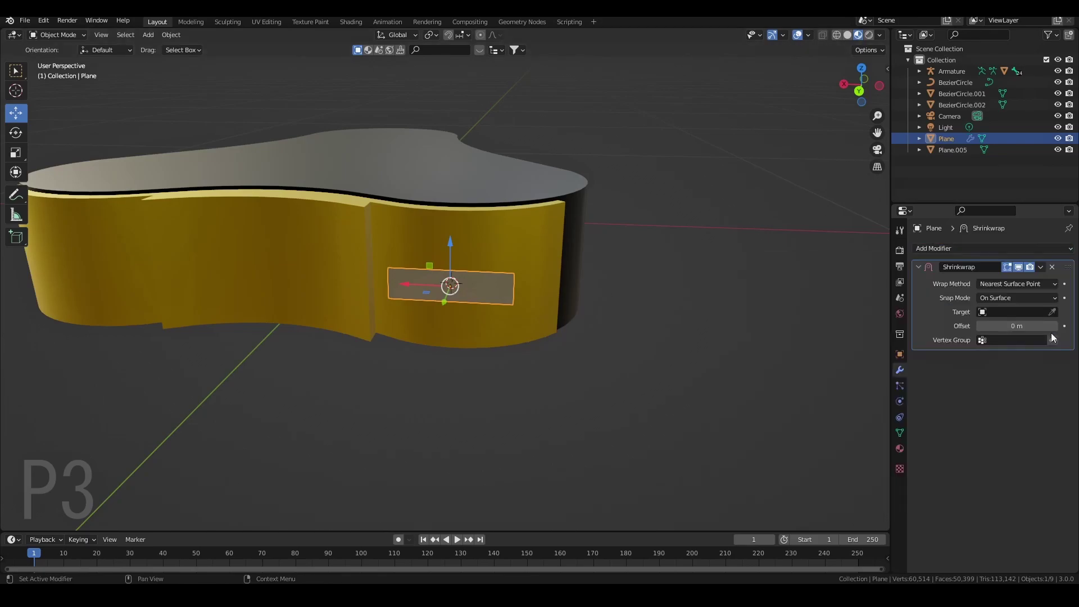
pyautogui.click(1046, 282)
pyautogui.click(1020, 309)
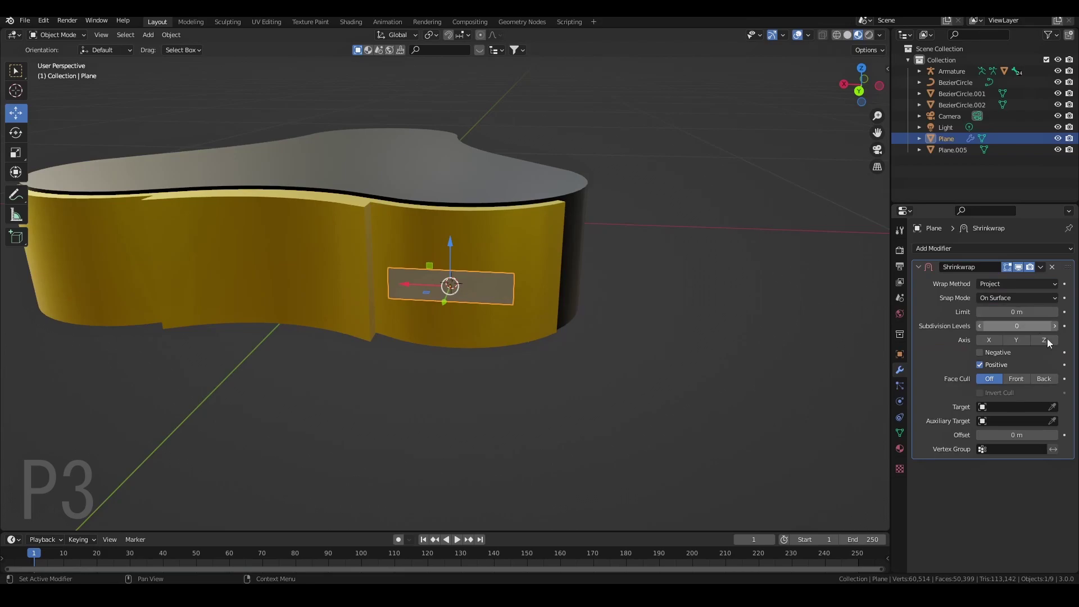
# Target the Shrinkwrap at the yellow side panel BezierCircle.001, enable Negative projection and set the Offset to 0.02 m
pyautogui.click(1054, 407)
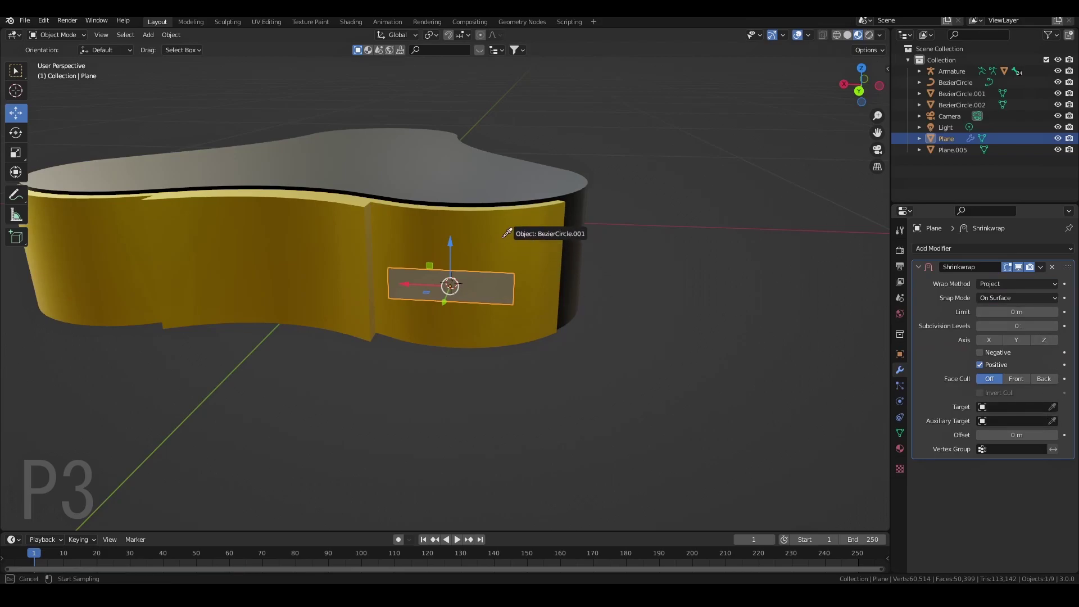
pyautogui.click(500, 236)
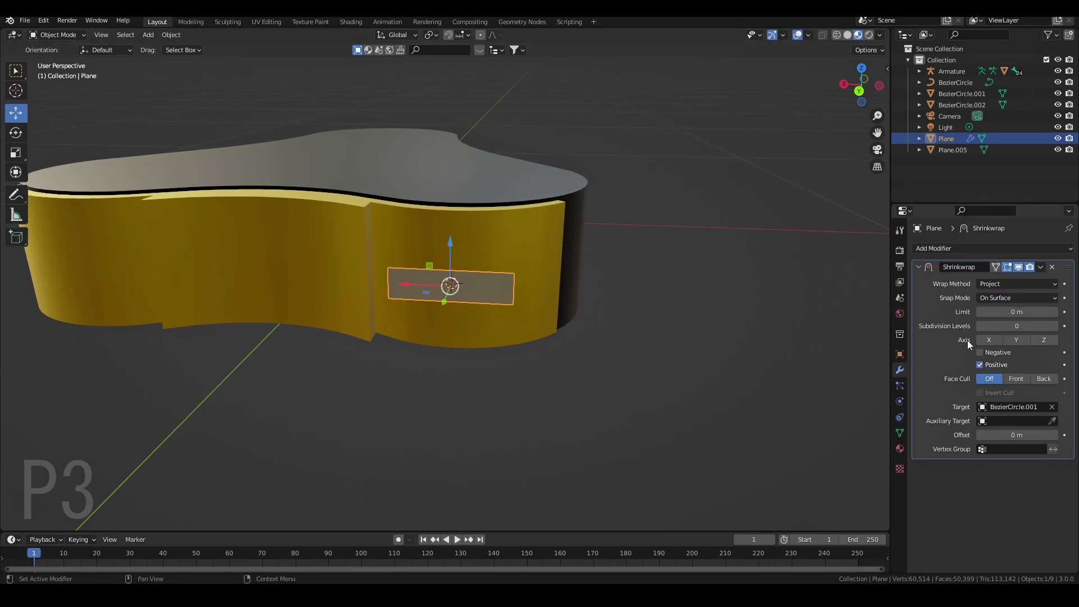
pyautogui.click(980, 353)
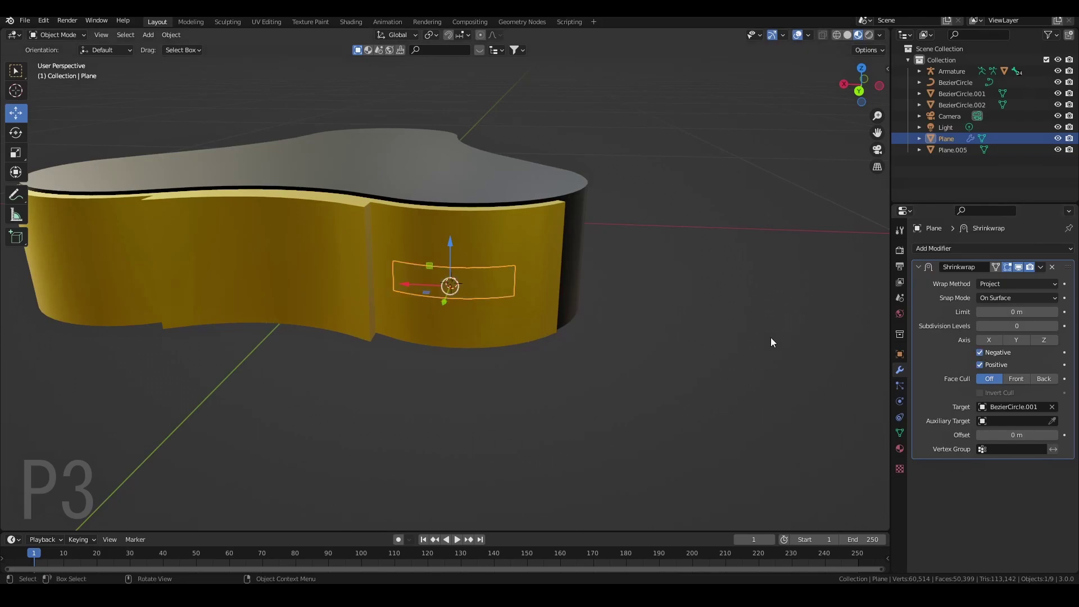
pyautogui.moveTo(464, 294); pyautogui.dragTo(401, 296, button='middle')
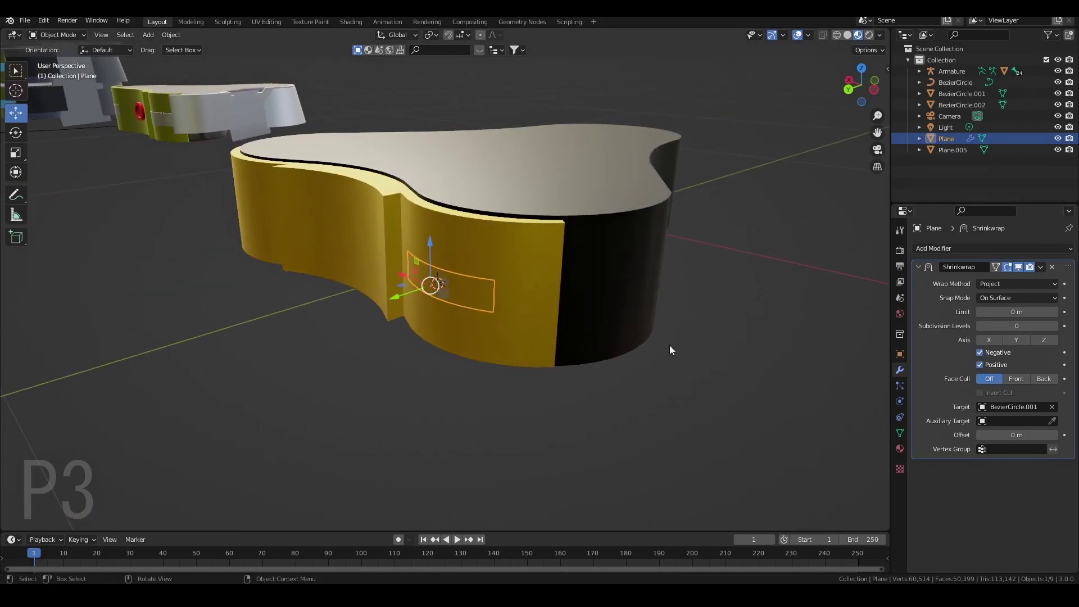
pyautogui.click(1054, 435)
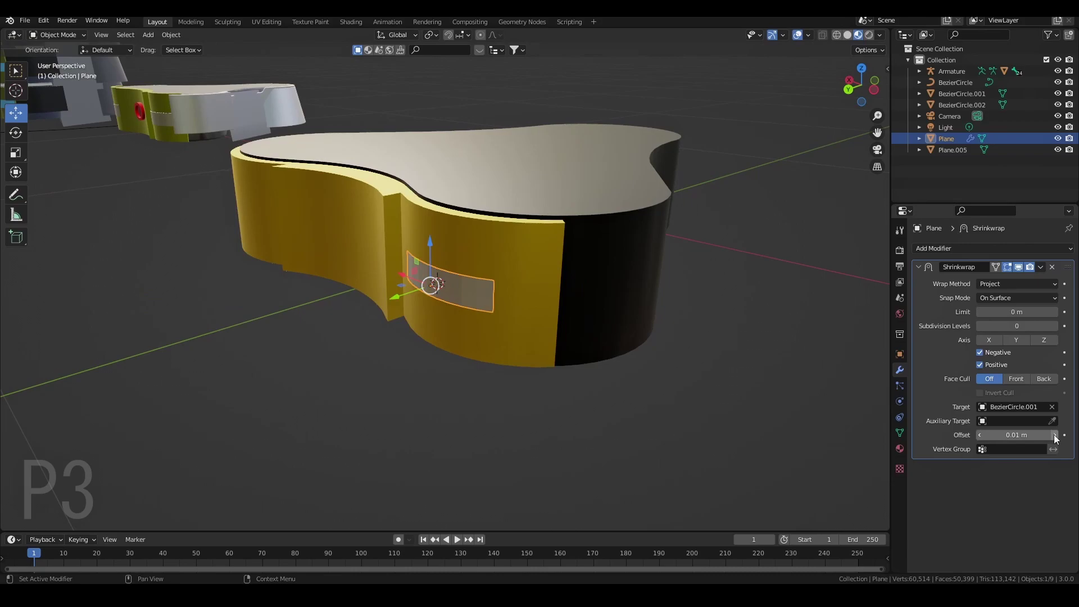
# Widen the plane along global X and shift it slightly along X so it spans most of the panel's end section
pyautogui.moveTo(566, 359); pyautogui.dragTo(637, 335, button='middle')
pyautogui.press('s')
pyautogui.press('x')
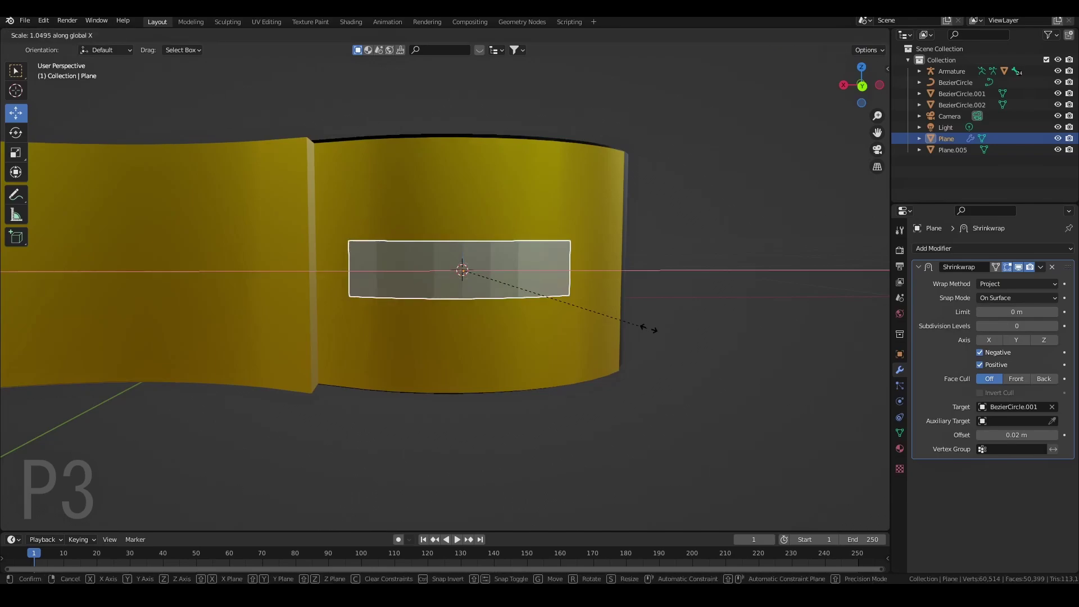
pyautogui.click(702, 320)
pyautogui.moveTo(426, 269); pyautogui.dragTo(441, 269)
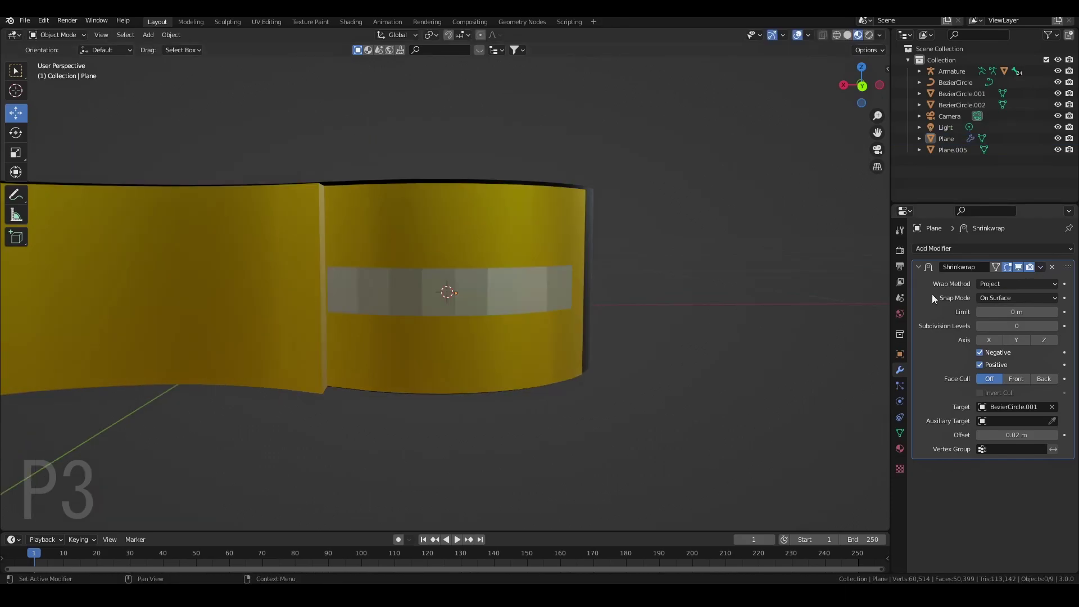
# Apply the Shrinkwrap modifier on the plane strip and shade the strip smooth
pyautogui.click(561, 293)
pyautogui.click(1042, 268)
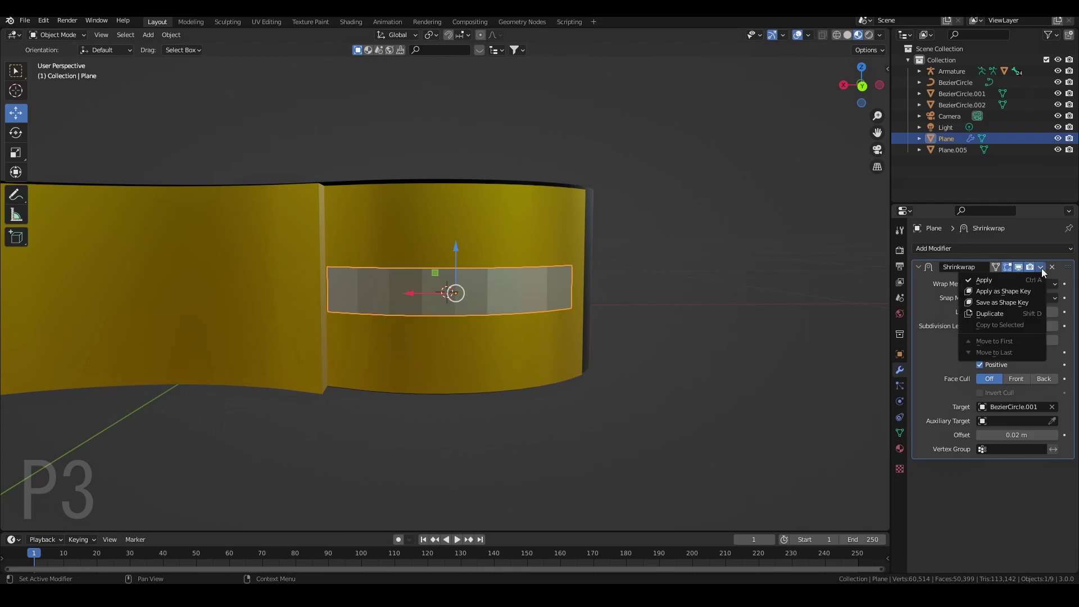
pyautogui.click(1009, 283)
pyautogui.scroll(4, 562, 295)
pyautogui.rightClick(524, 304)
pyautogui.click(524, 299)
pyautogui.click(828, 315)
pyautogui.scroll(-4, 552, 285)
pyautogui.scroll(-5, 551, 286)
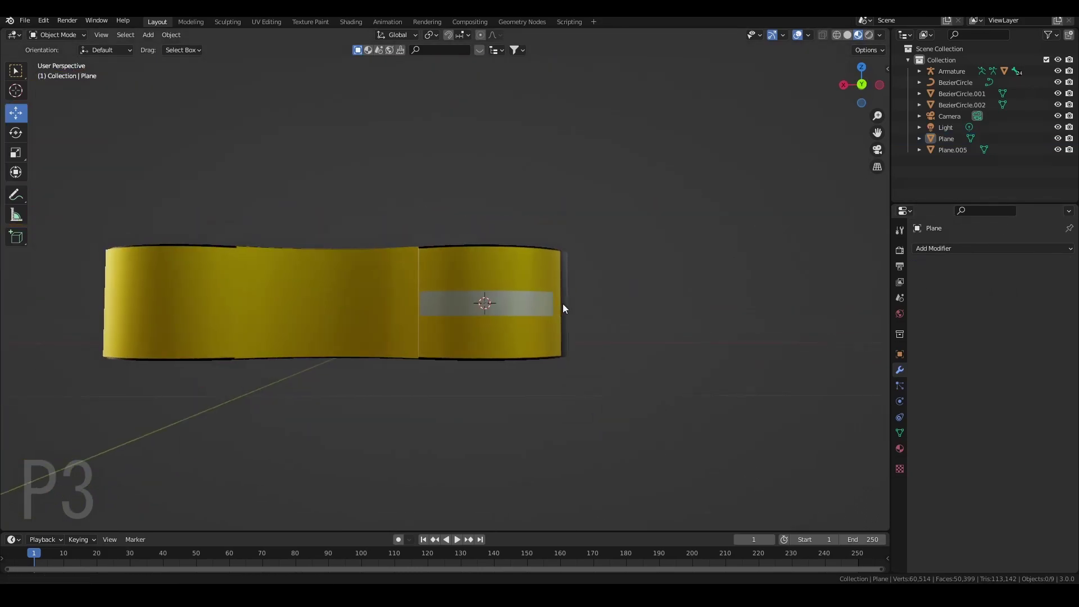
# Add a Solidify modifier to the strip with Even Thickness enabled and a Thickness of 0.032 m
pyautogui.click(572, 304)
pyautogui.click(938, 251)
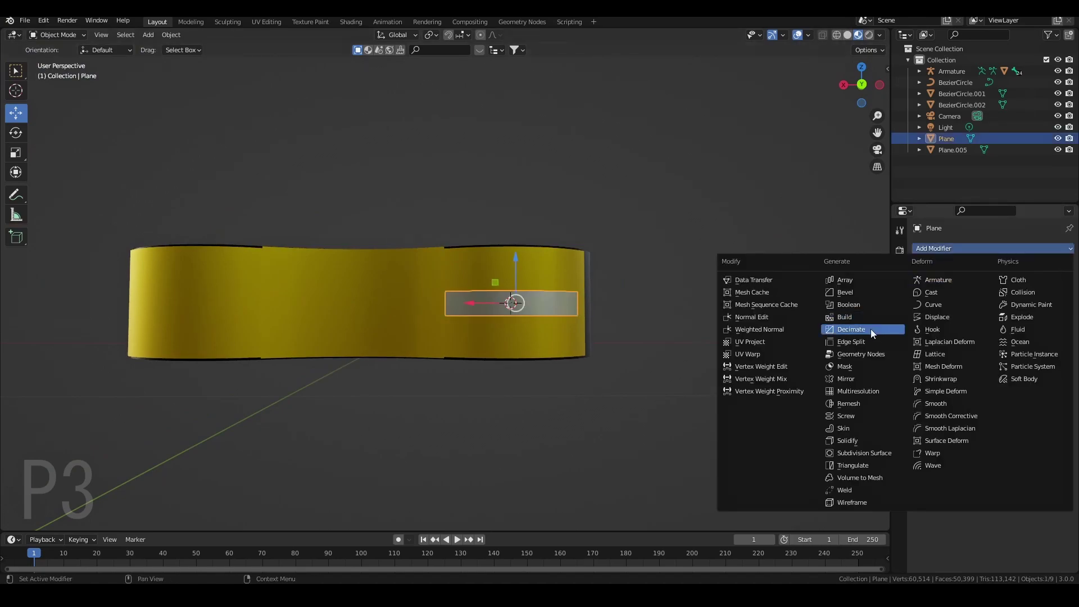
pyautogui.click(874, 453)
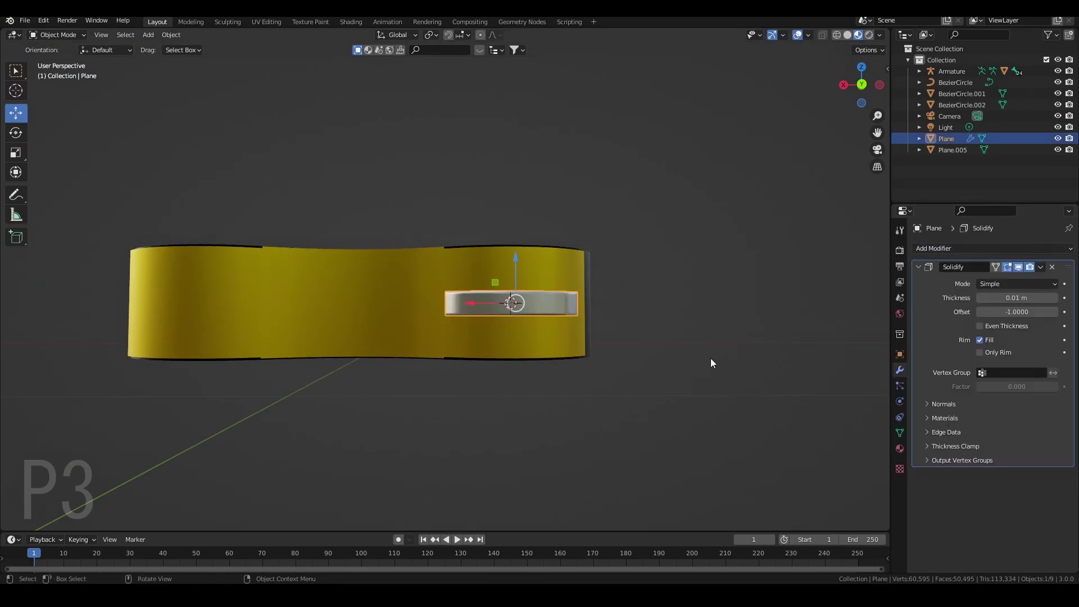
pyautogui.press('KP_Decimal')
pyautogui.moveTo(703, 357); pyautogui.dragTo(568, 366, button='middle')
pyautogui.click(980, 326)
pyautogui.moveTo(787, 371); pyautogui.dragTo(624, 394, button='middle')
pyautogui.moveTo(1011, 297); pyautogui.dragTo(1035, 296)
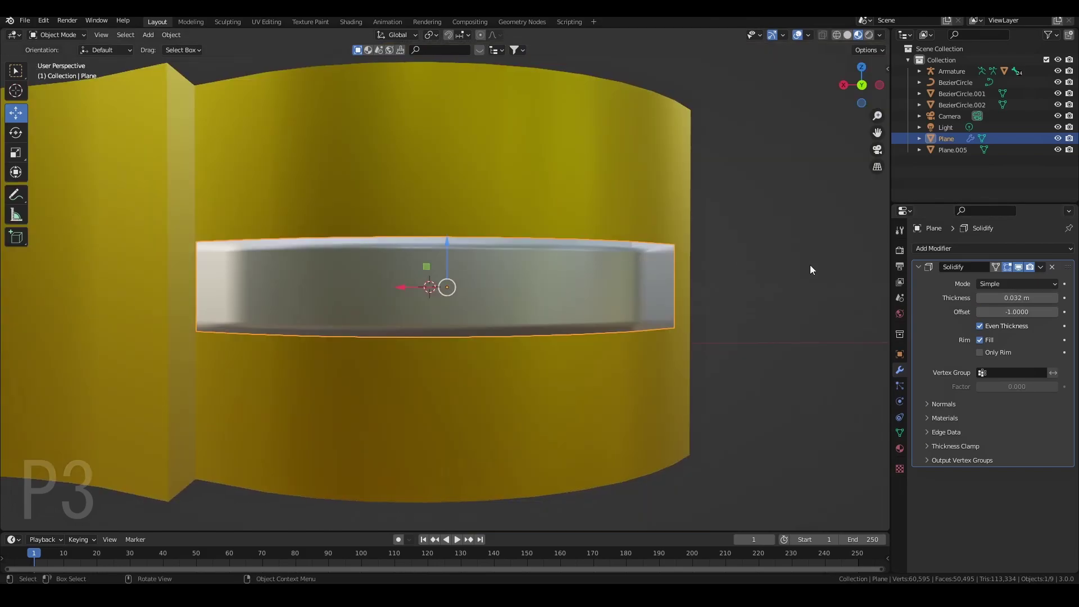
pyautogui.click(810, 265)
# Enable Auto Smooth in the strip's mesh normals
pyautogui.moveTo(513, 290); pyautogui.dragTo(486, 303, button='middle')
pyautogui.scroll(2, 488, 297)
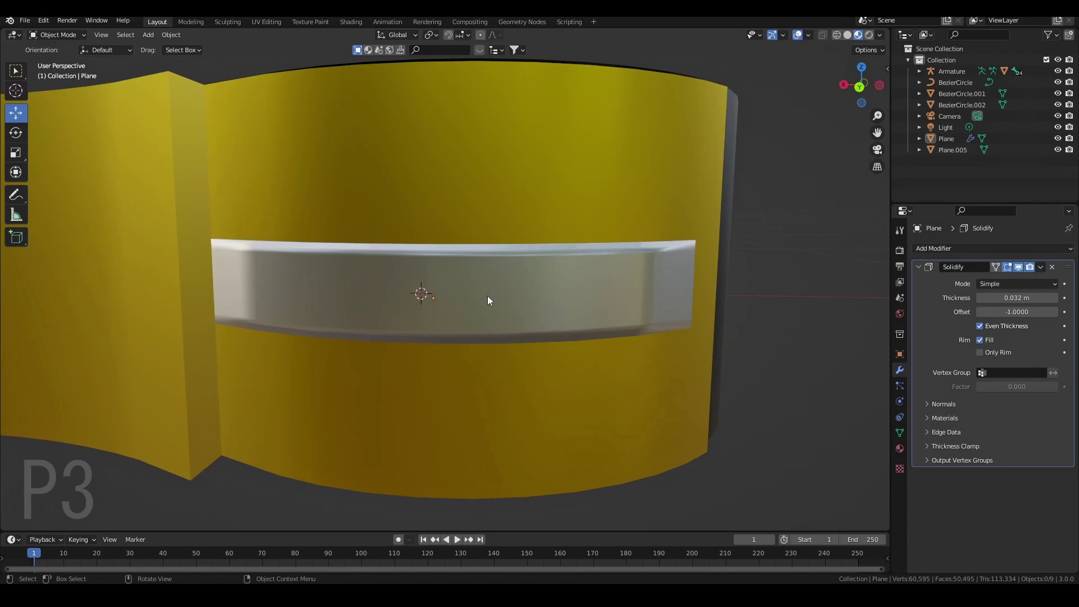
pyautogui.click(487, 296)
pyautogui.click(900, 433)
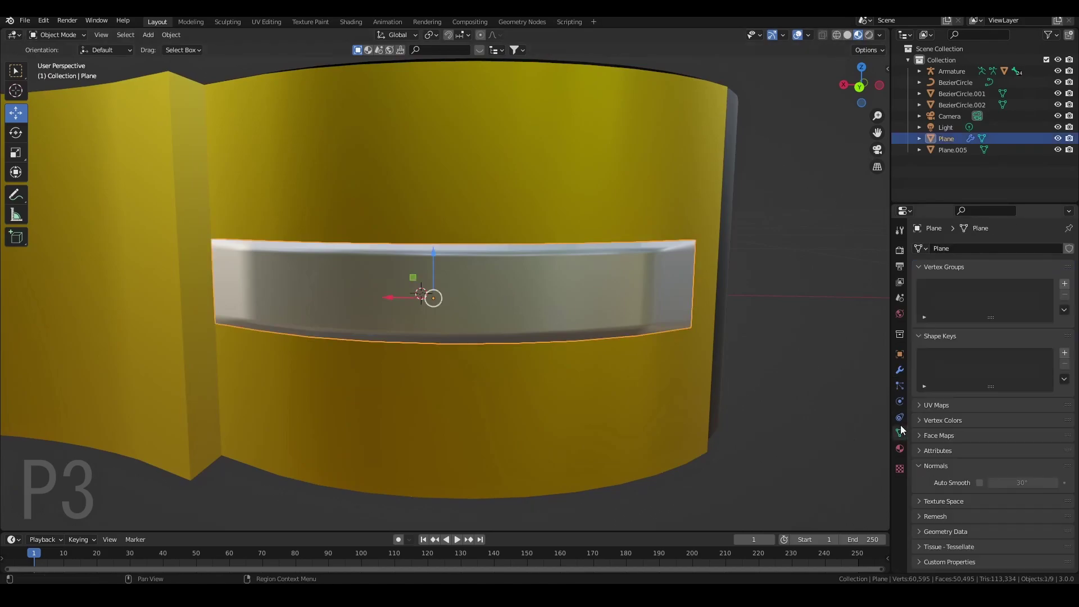
pyautogui.click(979, 482)
pyautogui.moveTo(882, 407)
pyautogui.mouseDown(button='middle')
pyautogui.moveTo(656, 325)
pyautogui.moveTo(227, 349)
pyautogui.moveTo(238, 373)
pyautogui.moveTo(448, 313)
pyautogui.mouseUp(button='middle')
# Apply the strip's Solidify modifier
pyautogui.click(900, 370)
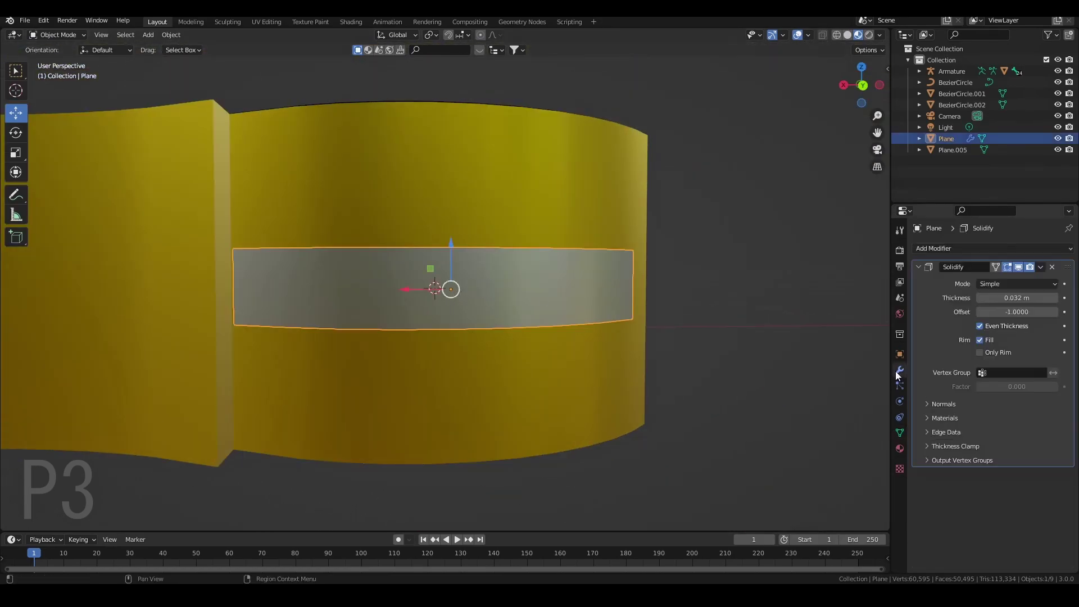
pyautogui.click(1040, 268)
pyautogui.click(1026, 281)
# Add a Mirror modifier to the strip on the X axis with BezierCircle.001 as the Mirror Object
pyautogui.click(999, 248)
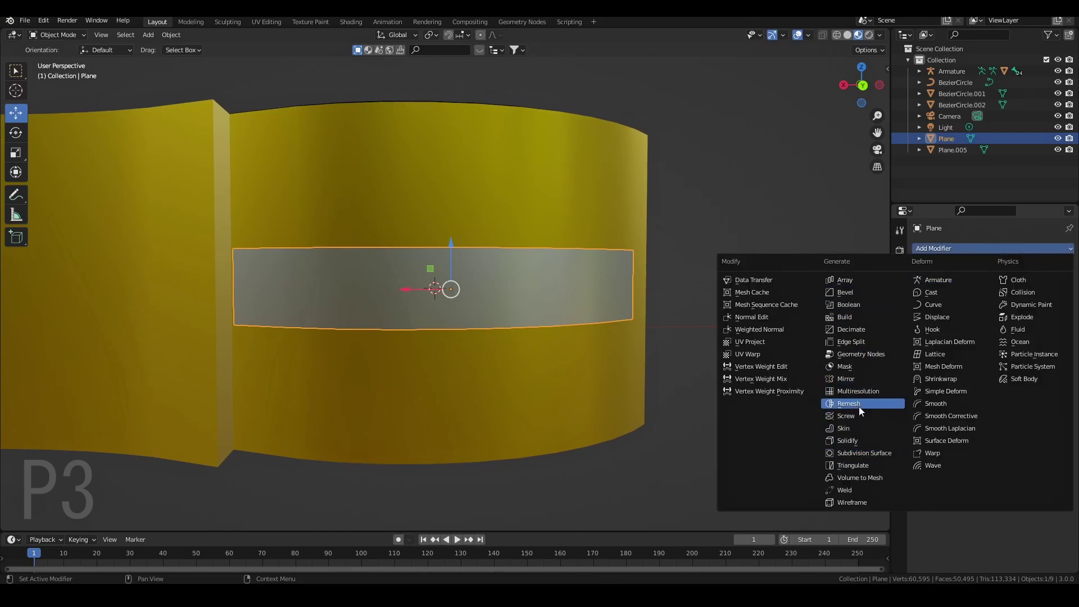
pyautogui.click(849, 379)
pyautogui.click(1052, 326)
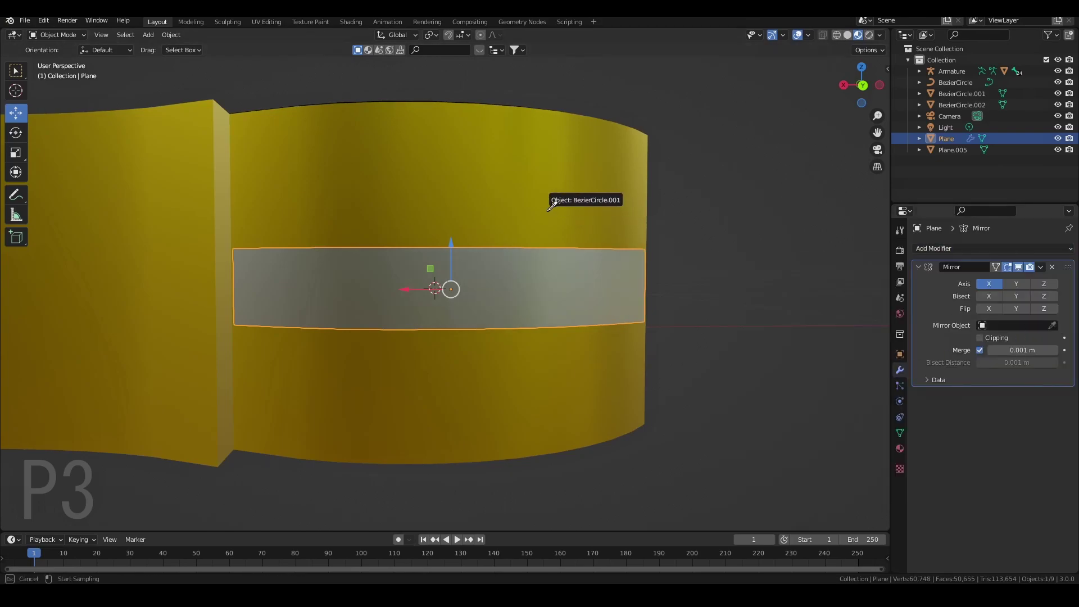
pyautogui.click(548, 205)
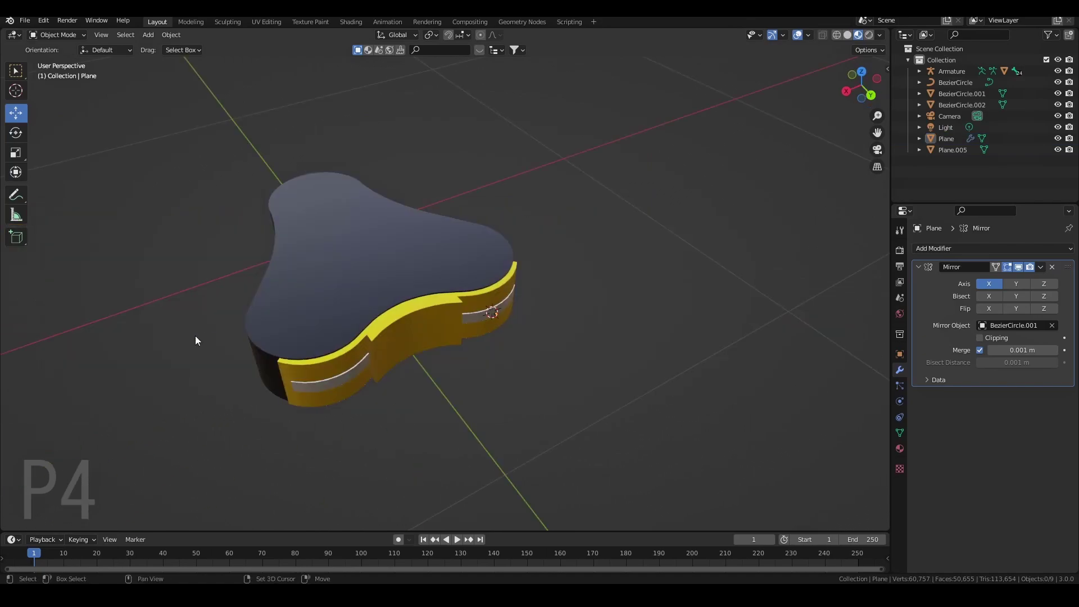
# Enter Edit Mode on the black body BezierCircle.002 and add a vertical loop cut beside one end of the yellow panel
pyautogui.keyDown('shift'); pyautogui.moveTo(195, 341); pyautogui.dragTo(646, 346, button='middle'); pyautogui.keyUp('shift')
pyautogui.keyDown('shift'); pyautogui.moveTo(141, 217); pyautogui.dragTo(326, 275, button='middle'); pyautogui.keyUp('shift')
pyautogui.scroll(3, 326, 275)
pyautogui.moveTo(394, 314); pyautogui.dragTo(276, 287, button='middle')
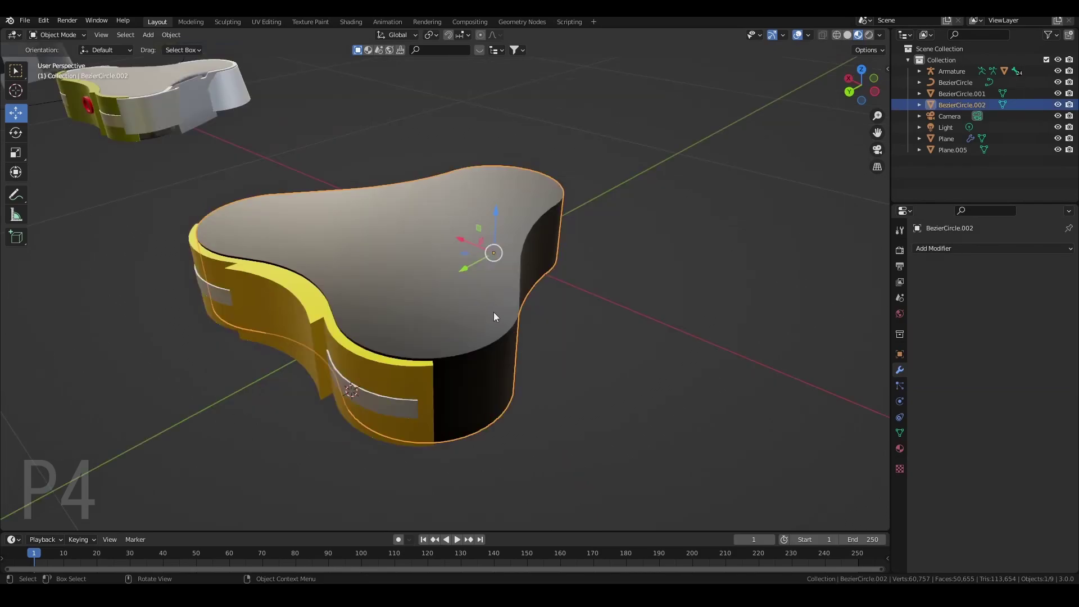
pyautogui.press('Tab')
pyautogui.moveTo(479, 354); pyautogui.dragTo(498, 321, button='middle')
pyautogui.scroll(4, 465, 322)
pyautogui.click(16, 318)
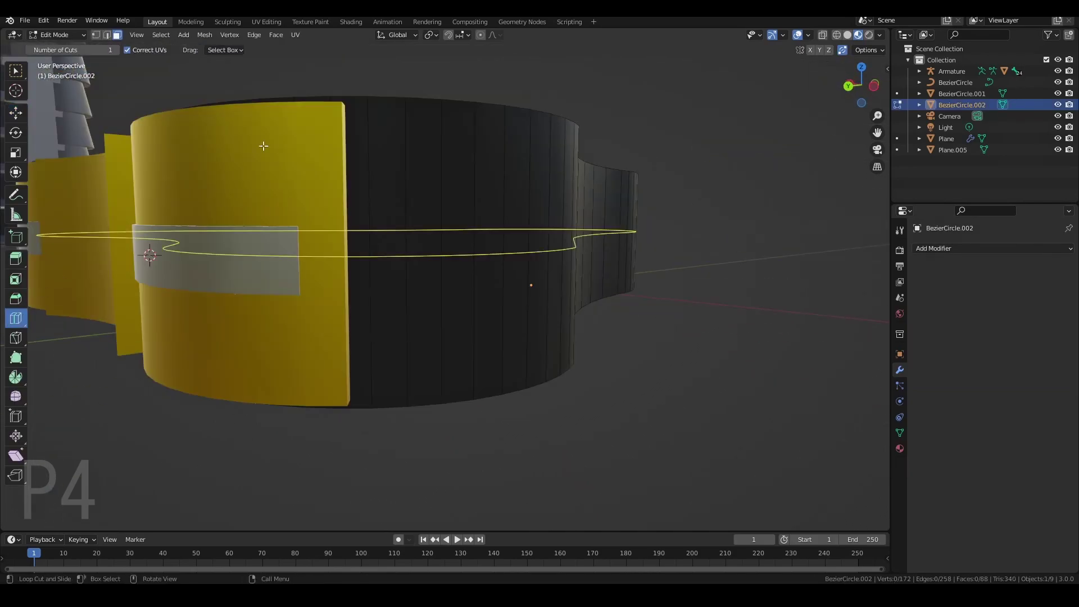
pyautogui.click(351, 106)
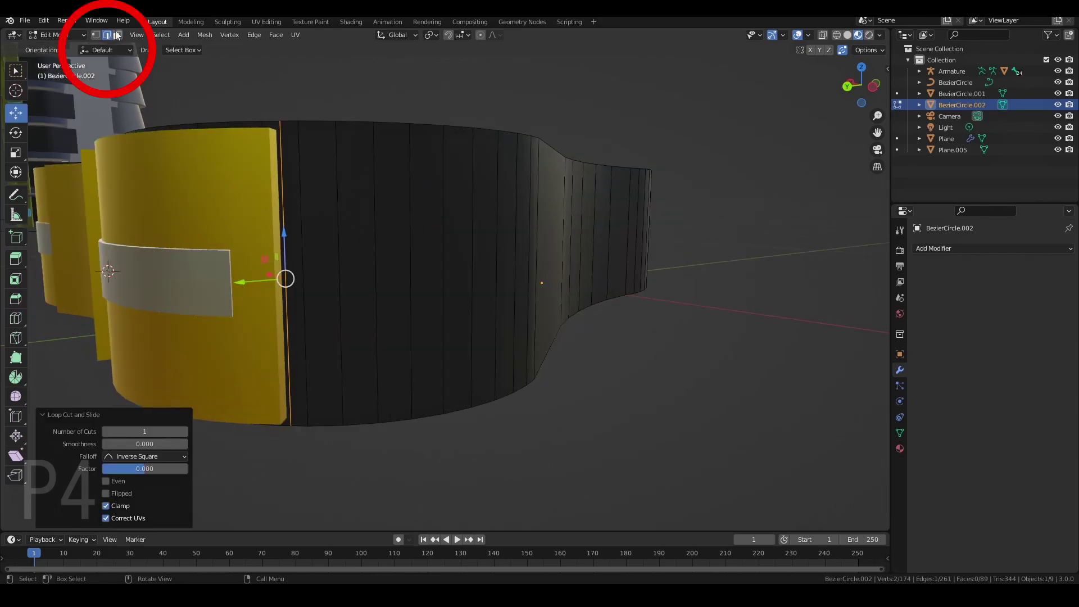
# Try to select the body's side faces in Face mode, starting at the new cut and extending the shortest path around the lobes
pyautogui.click(118, 35)
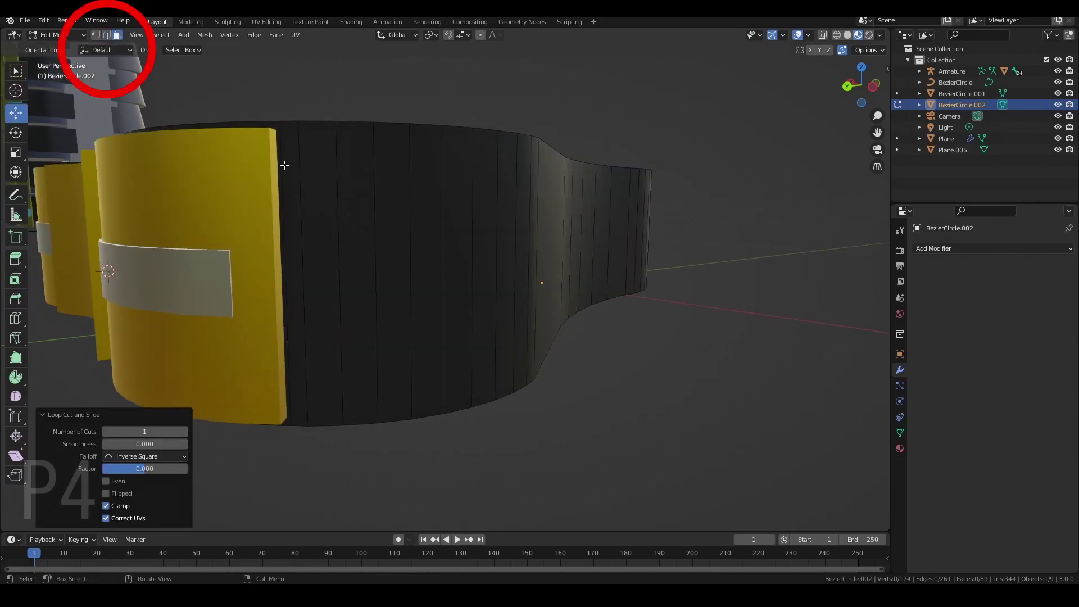
pyautogui.scroll(1, 317, 211)
pyautogui.click(300, 180)
pyautogui.scroll(-3, 535, 253)
pyautogui.moveTo(535, 253); pyautogui.dragTo(444, 279, button='middle')
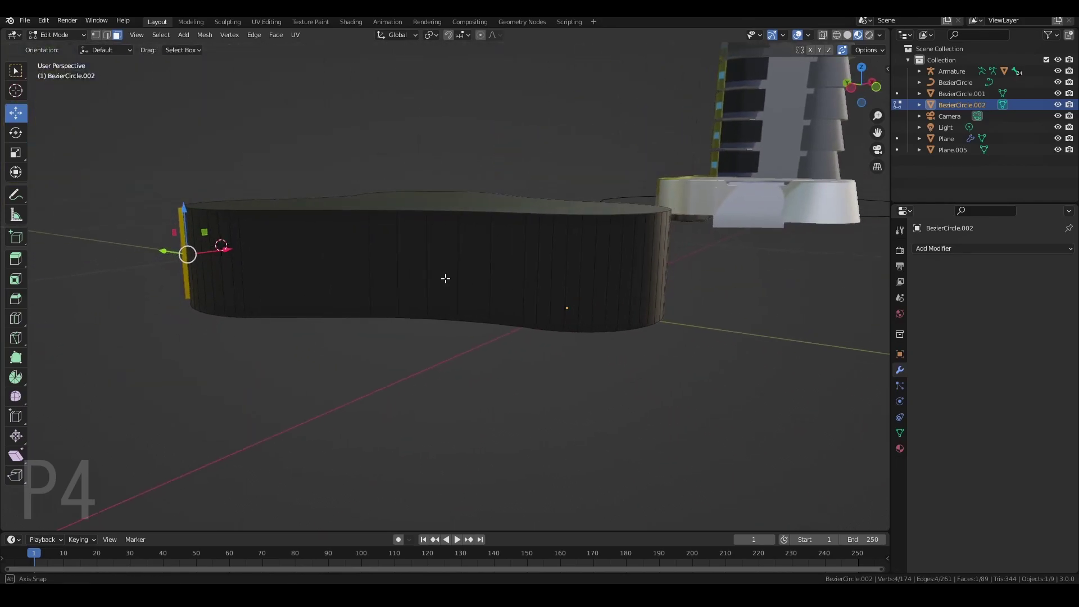
pyautogui.keyDown('ctrl'); pyautogui.keyDown('shift'); pyautogui.click(505, 264); pyautogui.keyUp('shift'); pyautogui.keyUp('ctrl')
pyautogui.moveTo(562, 308); pyautogui.dragTo(470, 304, button='middle')
pyautogui.keyDown('ctrl'); pyautogui.keyDown('shift'); pyautogui.click(542, 263); pyautogui.keyUp('shift'); pyautogui.keyUp('ctrl')
pyautogui.keyDown('ctrl'); pyautogui.keyDown('shift'); pyautogui.click(507, 256); pyautogui.keyUp('shift'); pyautogui.keyUp('ctrl')
pyautogui.moveTo(528, 279); pyautogui.dragTo(494, 284, button='middle')
pyautogui.keyDown('ctrl'); pyautogui.keyDown('shift'); pyautogui.click(536, 281); pyautogui.keyUp('shift'); pyautogui.keyUp('ctrl')
pyautogui.moveTo(609, 315); pyautogui.dragTo(353, 265, button='middle')
pyautogui.scroll(5, 520, 303)
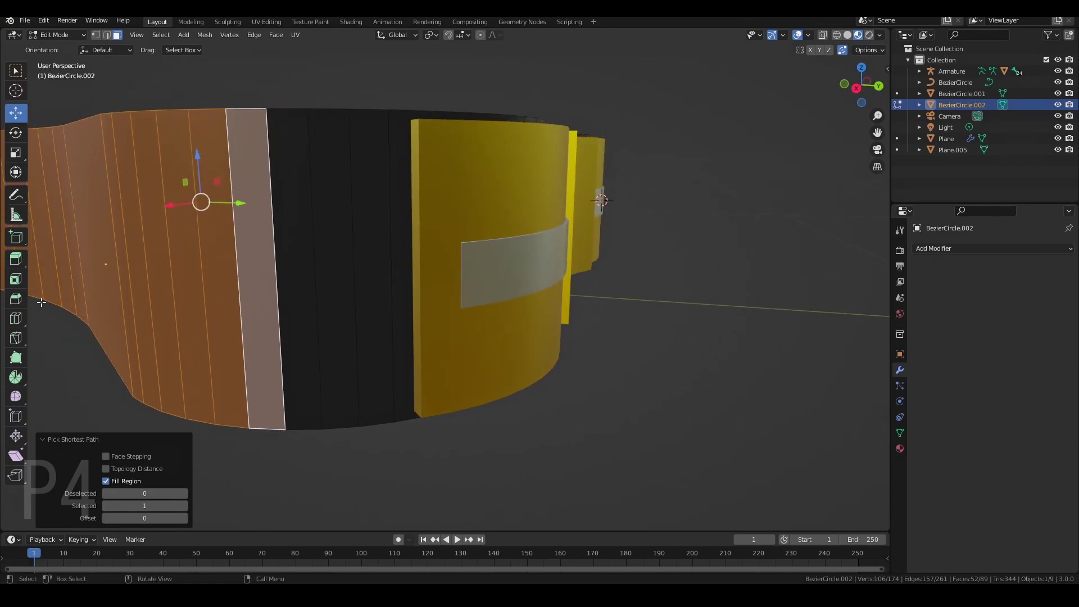
# Add another vertical loop cut on the body beside the opposite end of the yellow panel
pyautogui.click(15, 318)
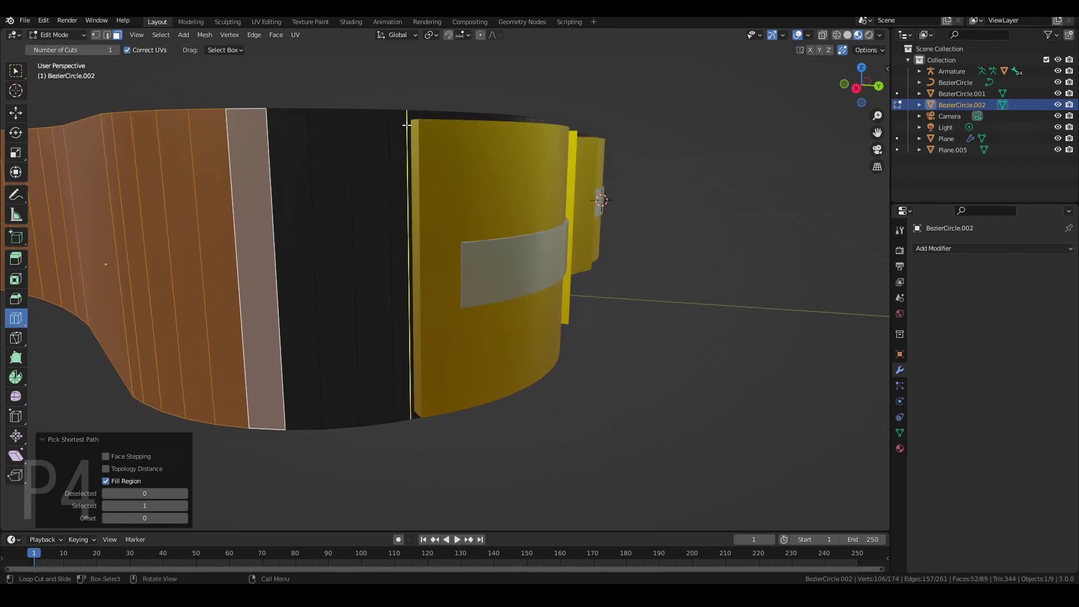
pyautogui.click(411, 119)
pyautogui.click(412, 119)
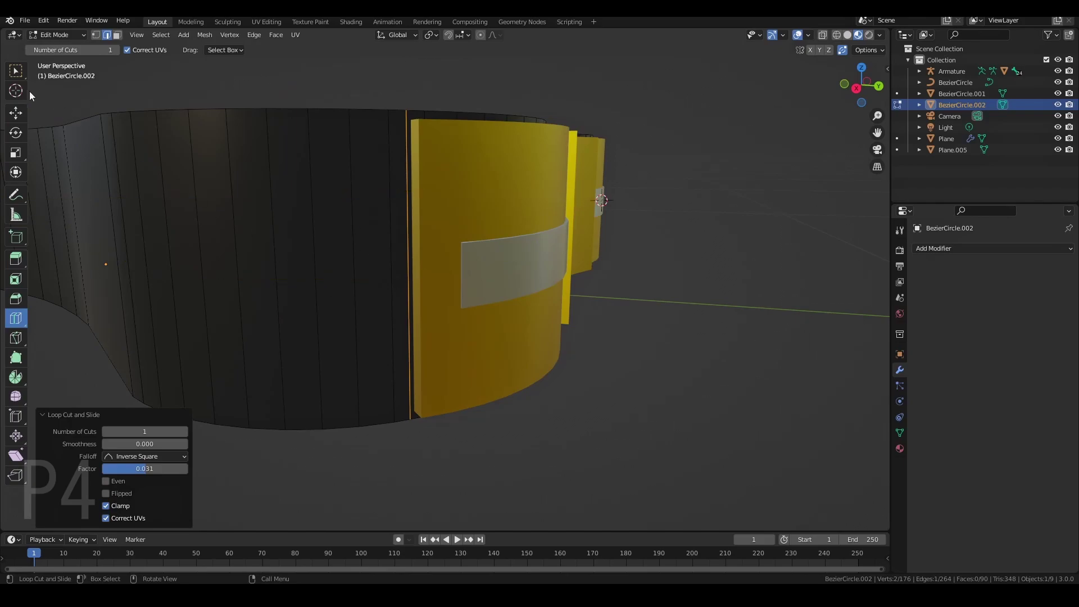
pyautogui.click(18, 115)
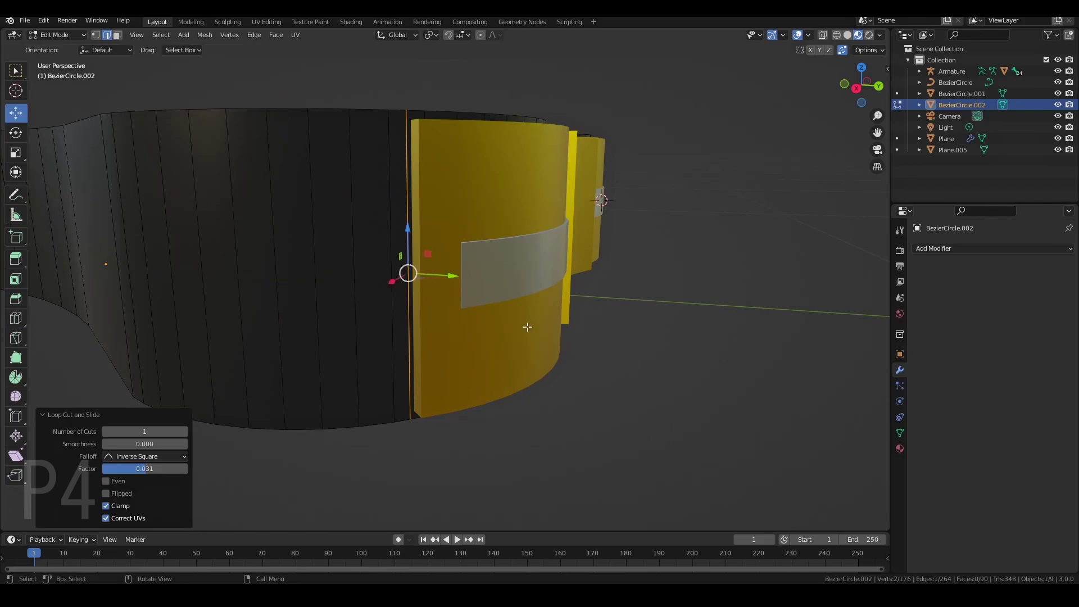
# Select all the body's side faces not covered by the yellow panel, going around the lobes from one cut to the other
pyautogui.click(117, 36)
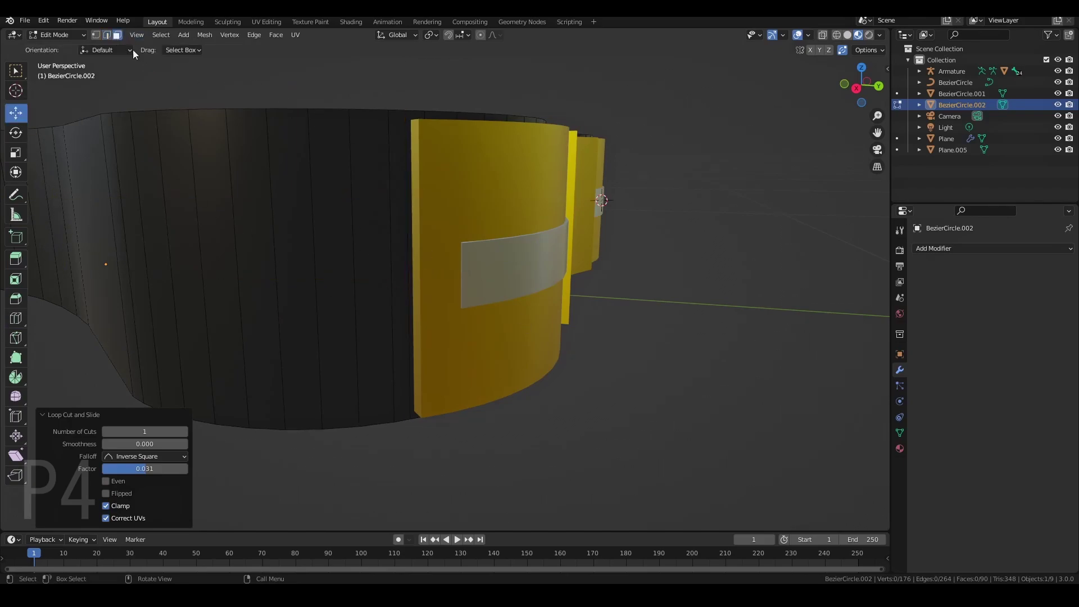
pyautogui.click(399, 161)
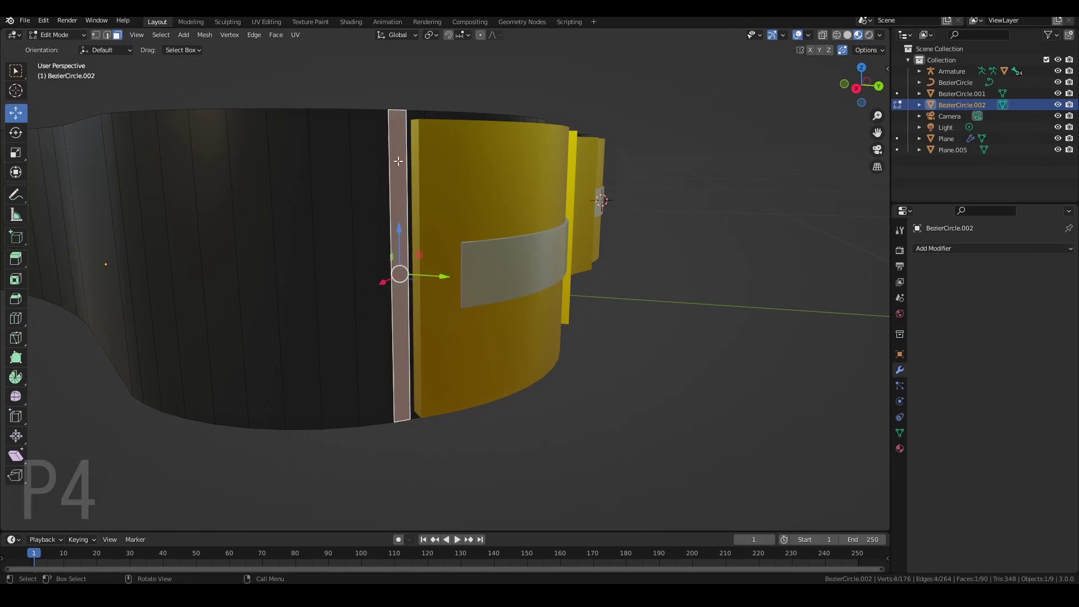
pyautogui.scroll(-3, 398, 162)
pyautogui.moveTo(408, 234); pyautogui.dragTo(446, 234, button='middle')
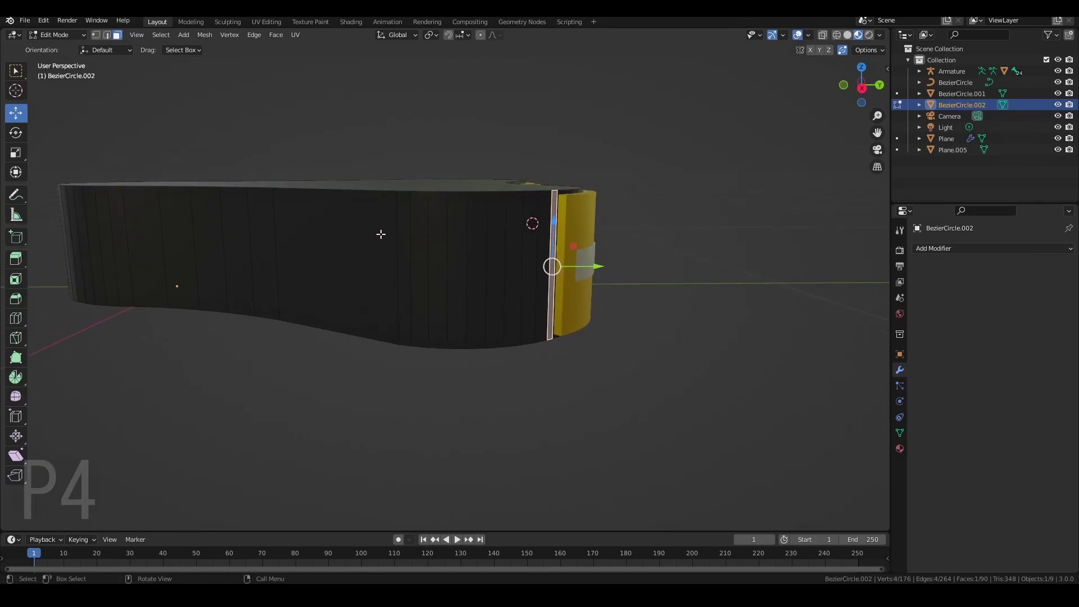
pyautogui.keyDown('ctrl'); pyautogui.keyDown('shift'); pyautogui.click(202, 234); pyautogui.keyUp('shift'); pyautogui.keyUp('ctrl')
pyautogui.moveTo(202, 234); pyautogui.dragTo(655, 303, button='middle')
pyautogui.keyDown('ctrl'); pyautogui.keyDown('shift'); pyautogui.click(447, 268); pyautogui.keyUp('shift'); pyautogui.keyUp('ctrl')
pyautogui.scroll(5, 404, 267)
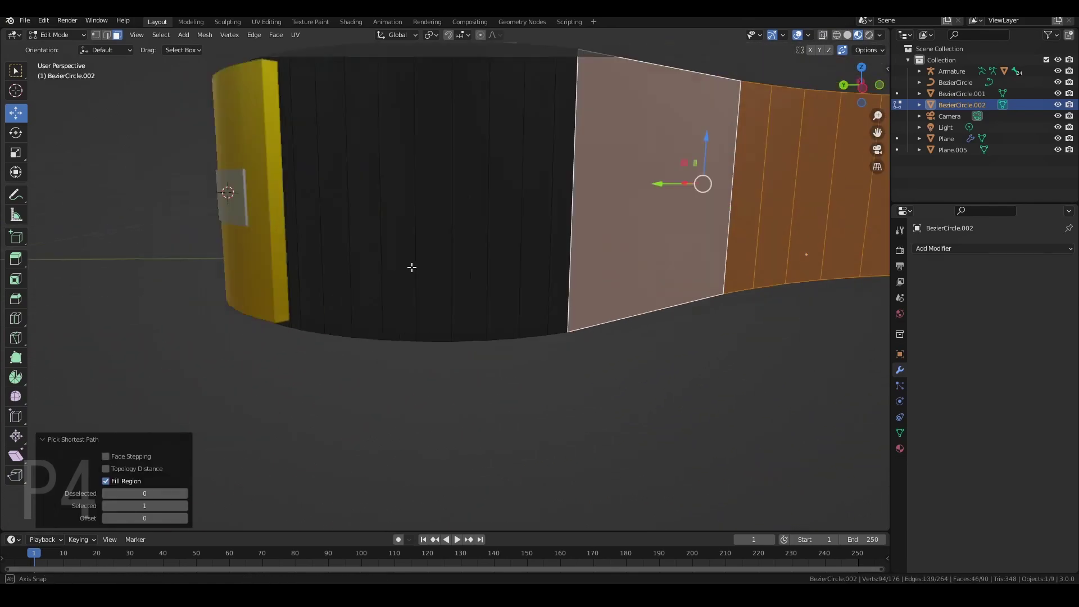
pyautogui.moveTo(397, 267); pyautogui.dragTo(450, 264, button='middle')
pyautogui.keyDown('ctrl'); pyautogui.keyDown('shift'); pyautogui.click(416, 168); pyautogui.keyUp('shift'); pyautogui.keyUp('ctrl')
pyautogui.scroll(-5, 417, 168)
pyautogui.moveTo(523, 211); pyautogui.dragTo(424, 219, button='middle')
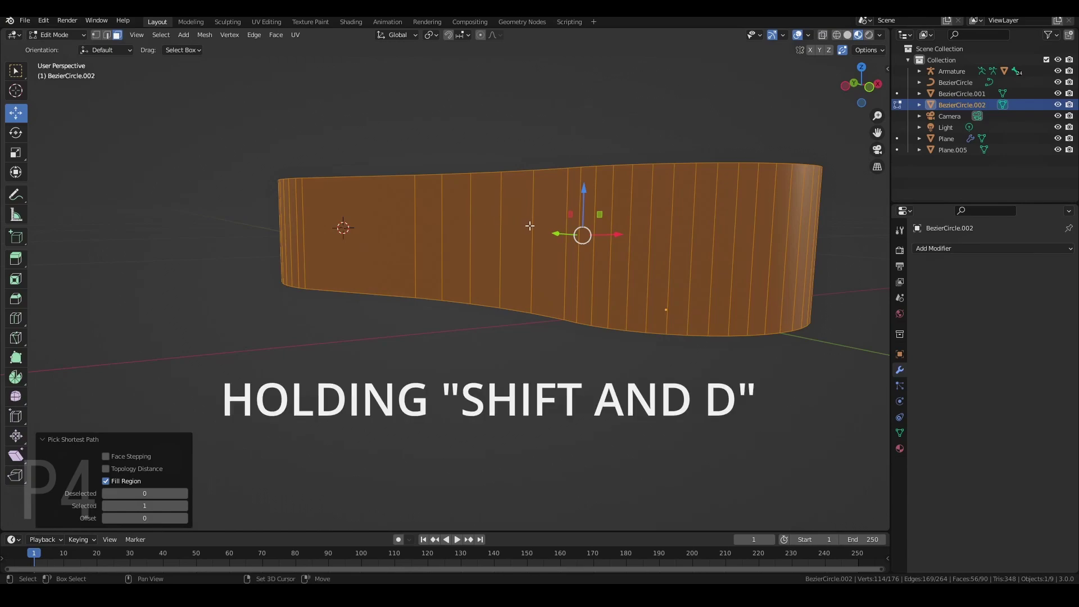
# Duplicate the selected side faces in place, separate them into their own object and return to Object Mode
pyautogui.hotkey('shift', 'd')
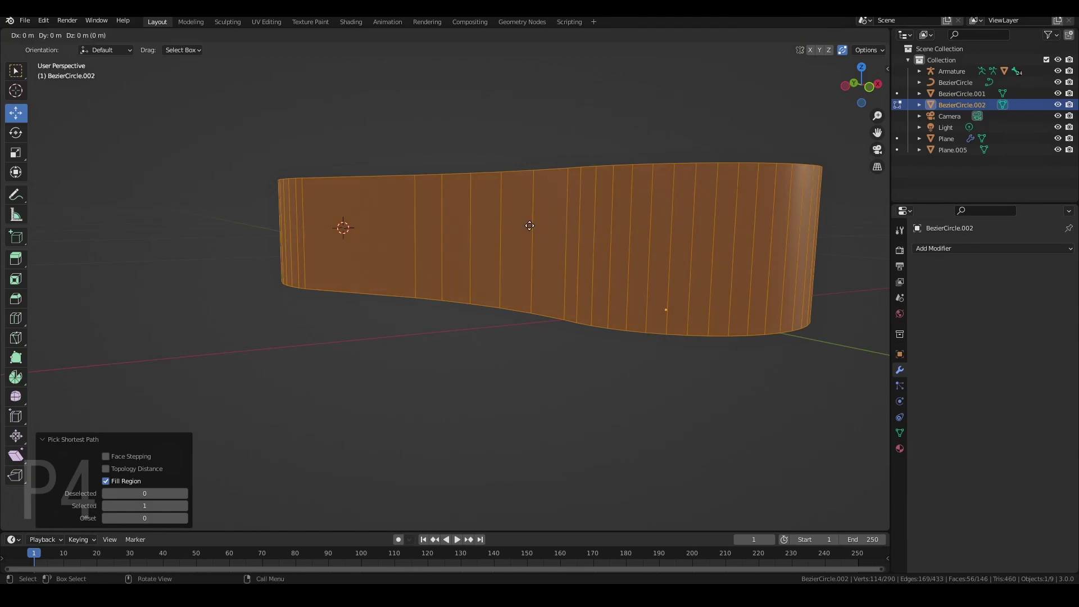
pyautogui.rightClick(529, 226)
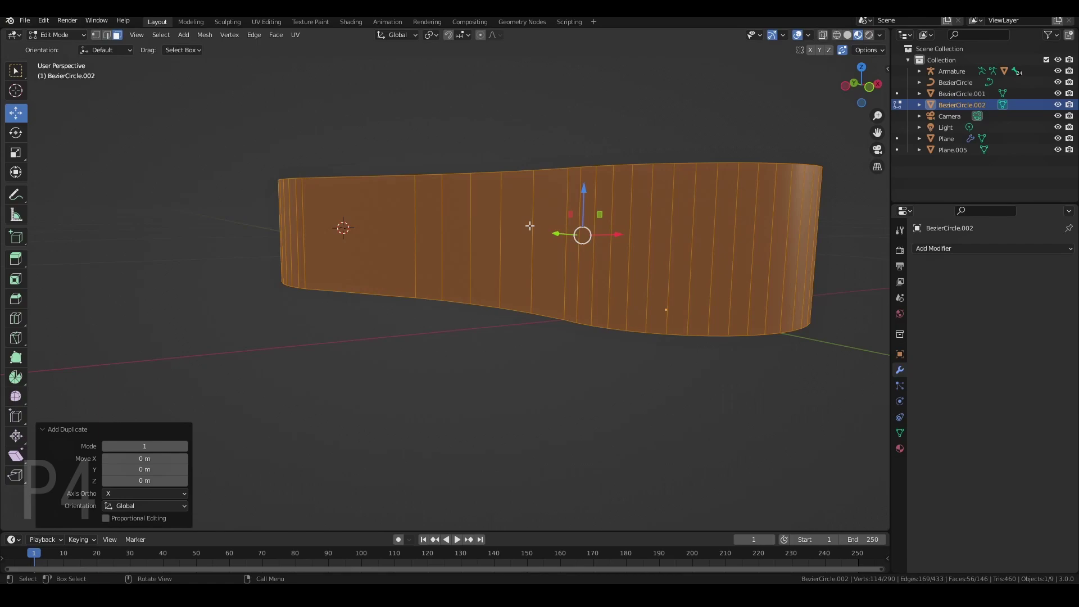
pyautogui.rightClick(530, 225)
pyautogui.moveTo(491, 410)
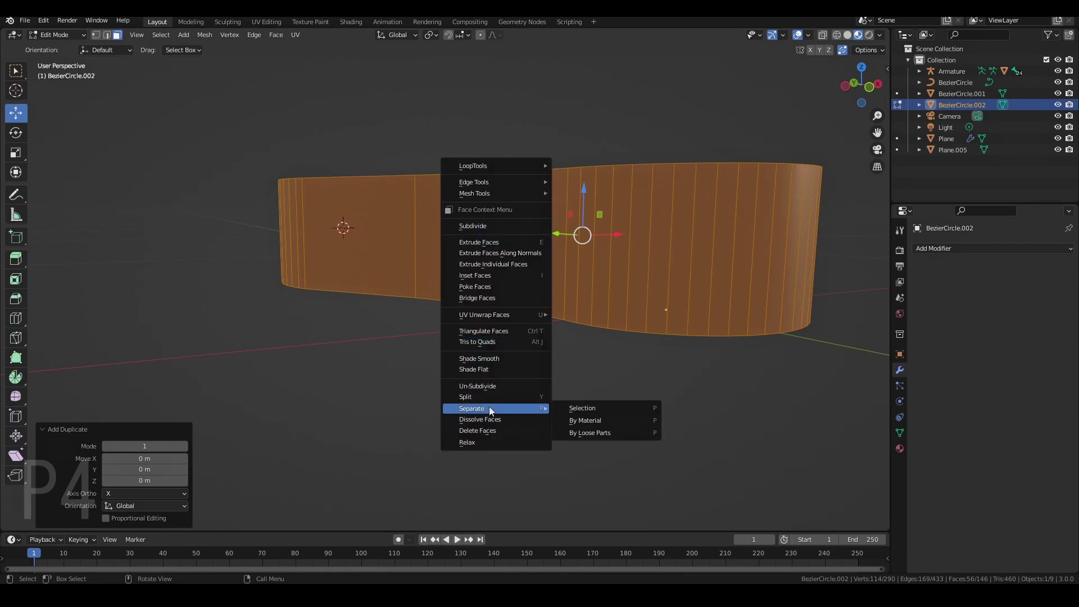
pyautogui.click(573, 412)
pyautogui.scroll(-3, 574, 264)
pyautogui.press('Tab')
# Select the separated side piece BezierCircle.004 and make its shared material a single-user copy
pyautogui.moveTo(578, 233); pyautogui.dragTo(384, 276, button='middle')
pyautogui.click(565, 326)
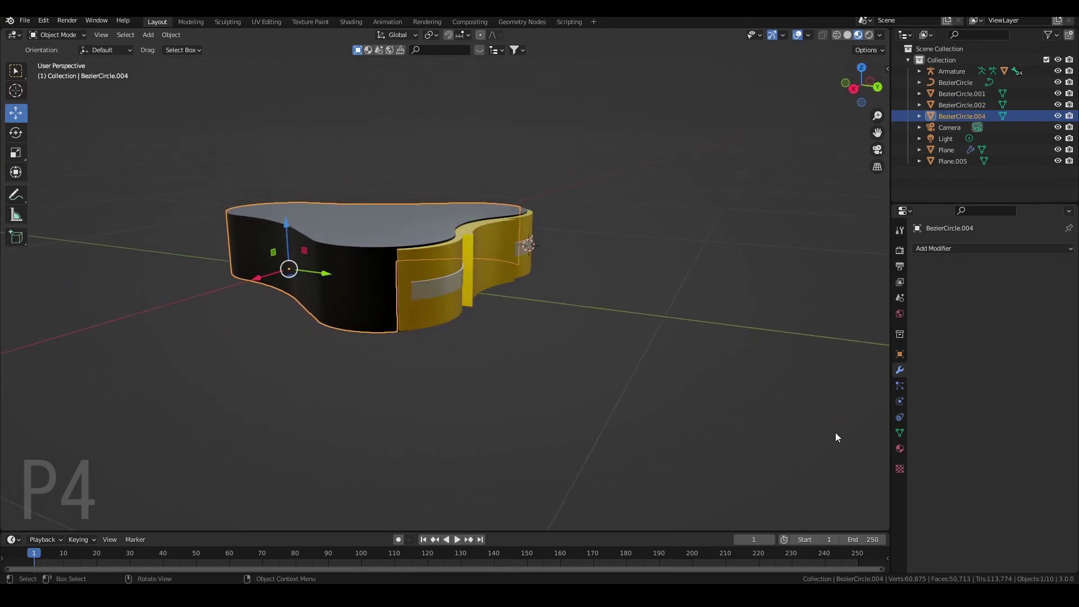
pyautogui.click(900, 450)
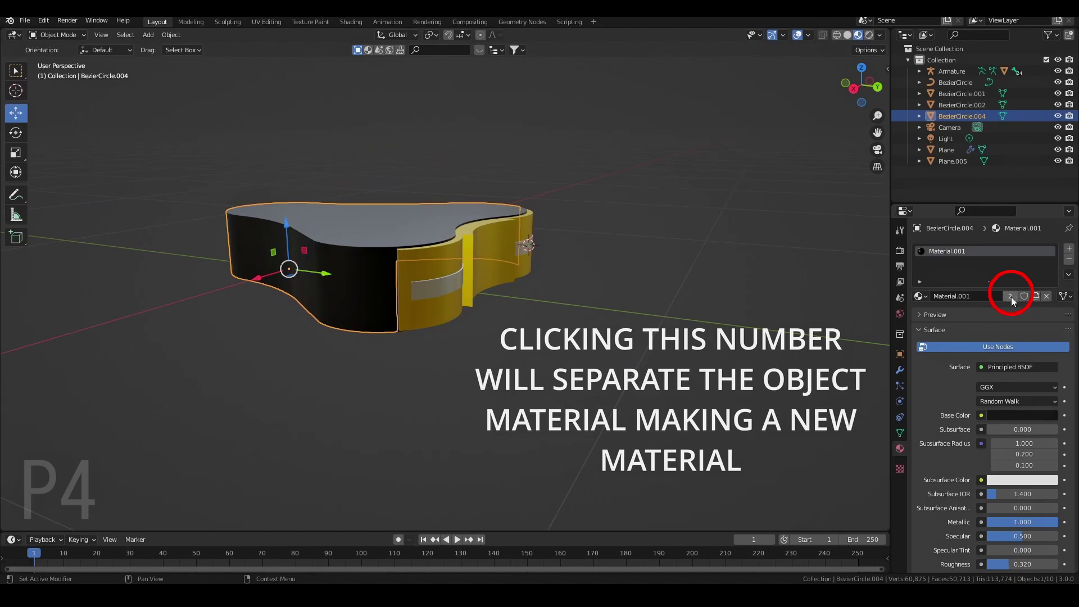
pyautogui.click(1010, 296)
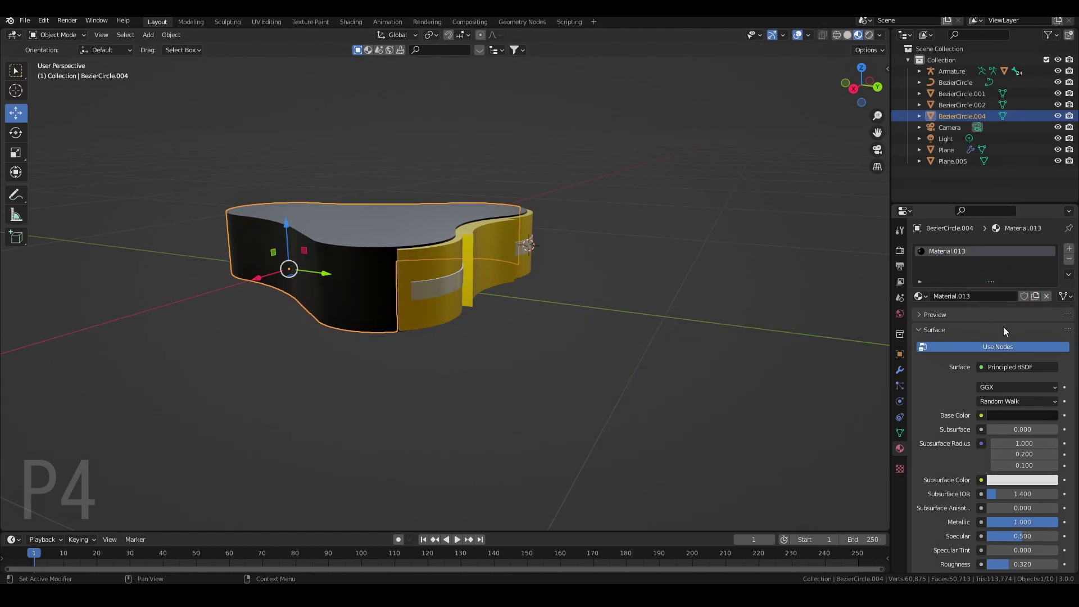
# Set the Base Color of the side piece's material to bright green
pyautogui.click(1011, 415)
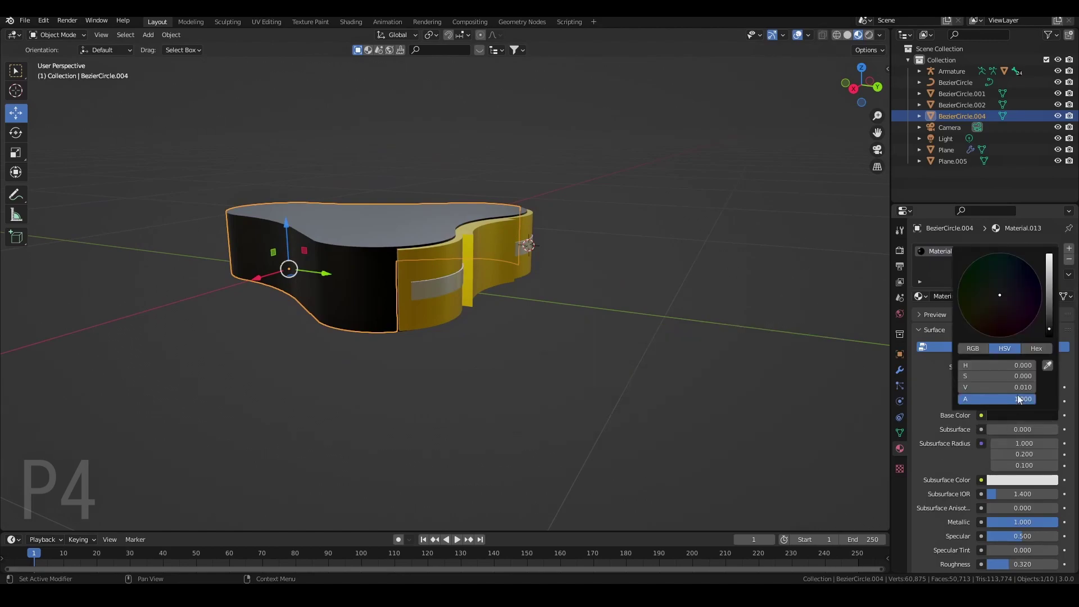
pyautogui.moveTo(595, 271); pyautogui.dragTo(544, 286, button='middle')
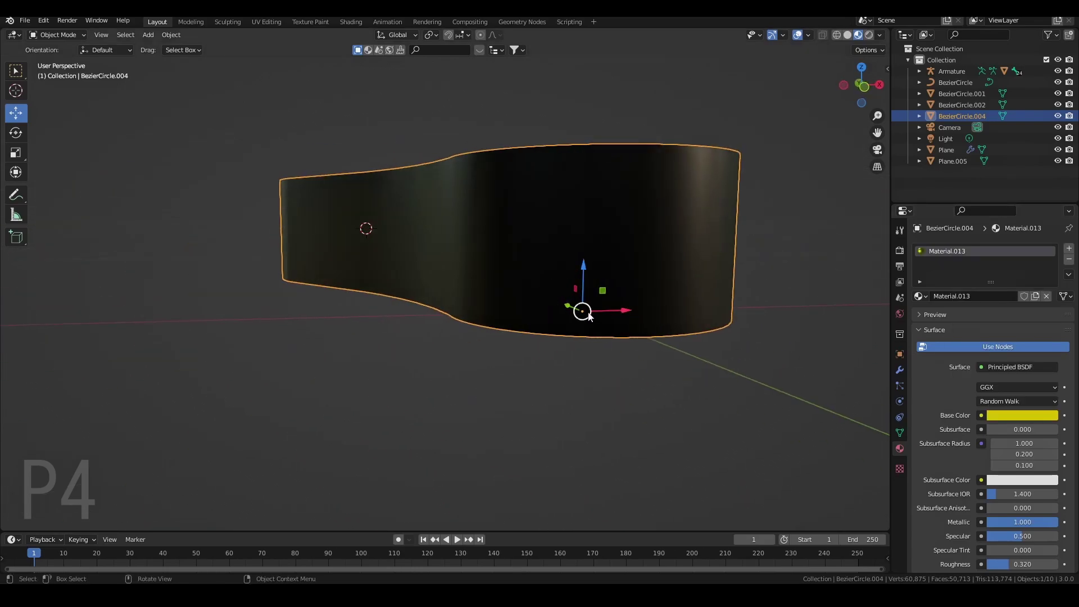
pyautogui.hotkey('shift', 'd')
pyautogui.click(514, 336)
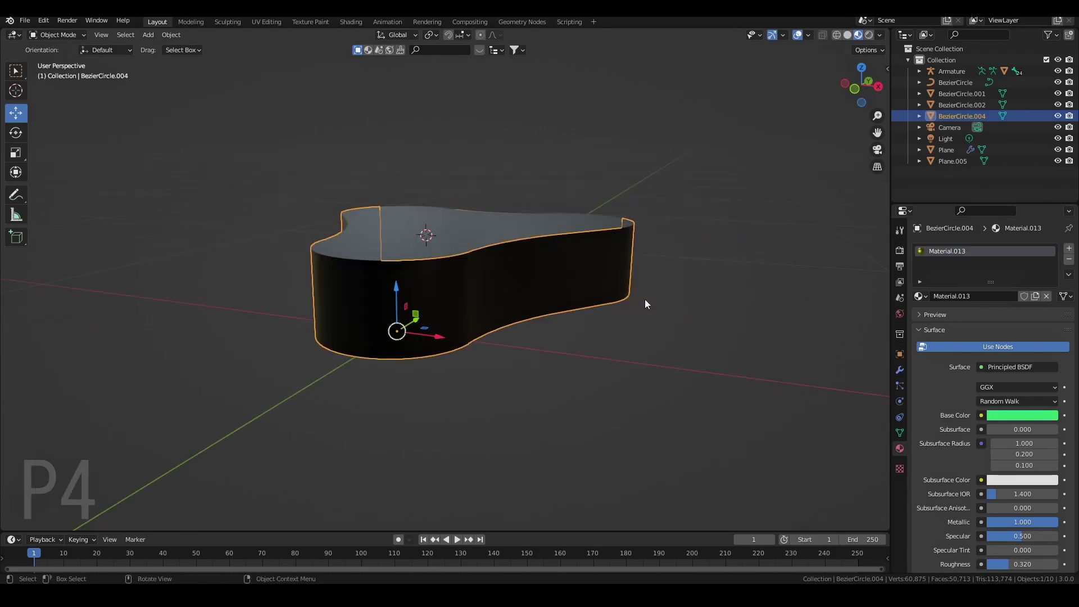
# Add a Solidify modifier with a thickness of -0.01 m to the green side piece and apply it
pyautogui.click(900, 369)
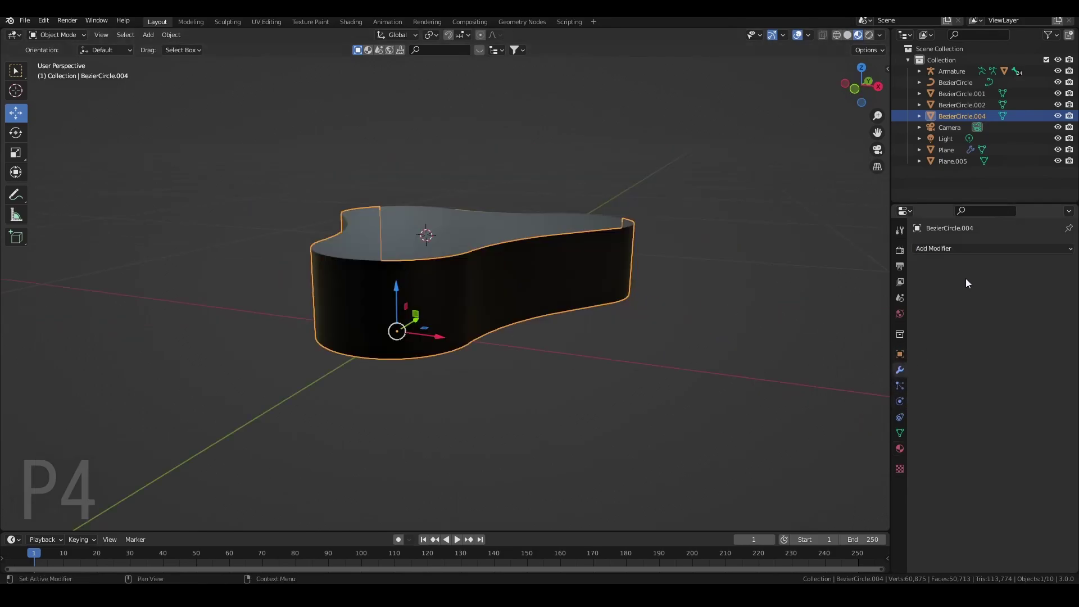
pyautogui.click(961, 247)
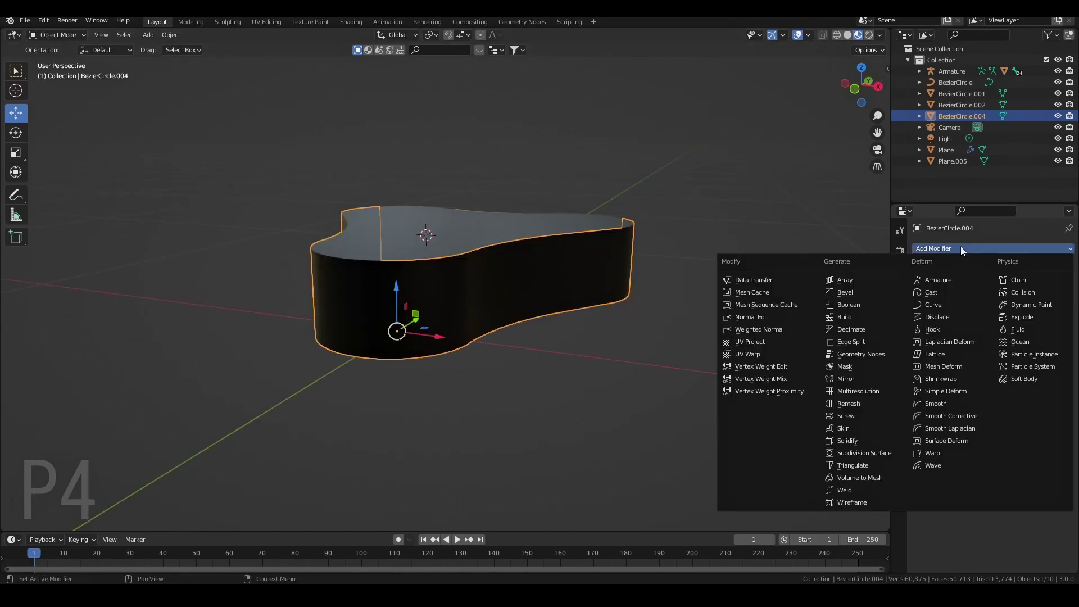
pyautogui.click(859, 440)
pyautogui.moveTo(659, 274); pyautogui.dragTo(699, 316, button='middle')
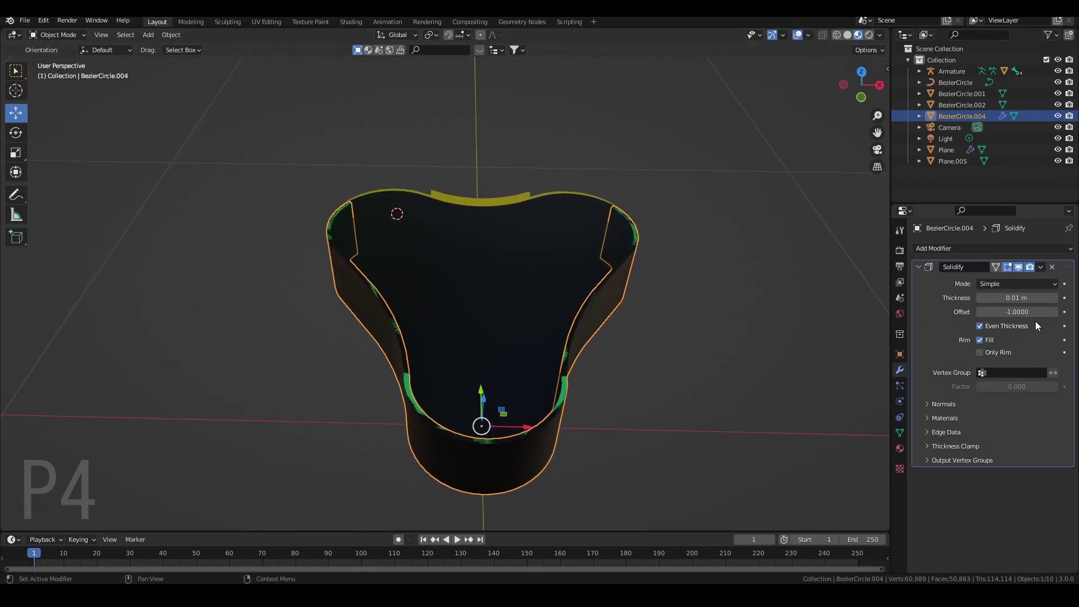
pyautogui.moveTo(1013, 298); pyautogui.dragTo(998, 298)
pyautogui.click(643, 176)
pyautogui.moveTo(643, 176); pyautogui.dragTo(526, 383, button='middle')
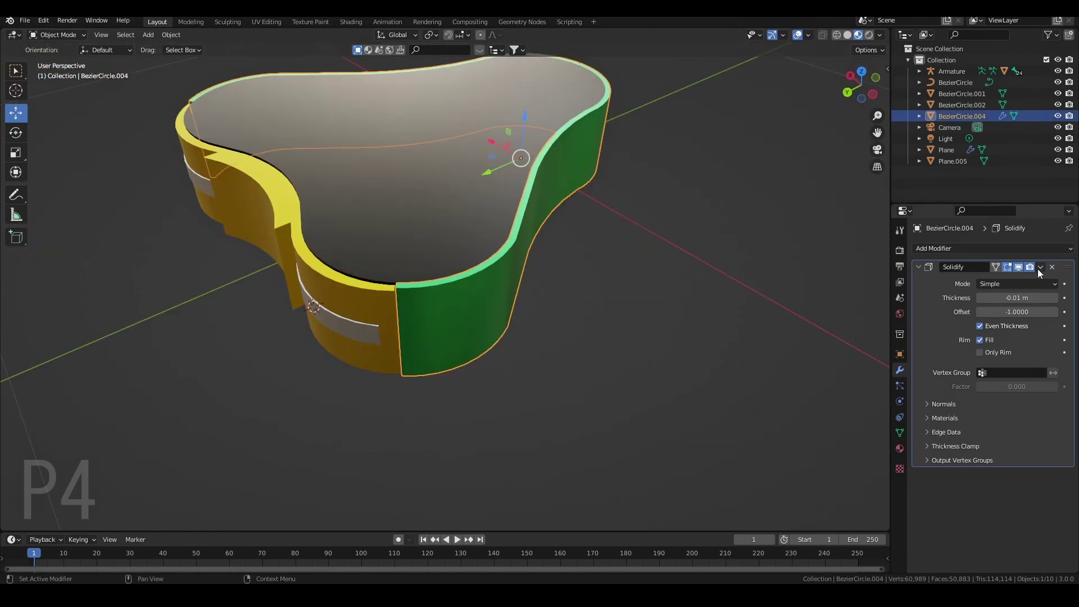
pyautogui.click(1041, 267)
pyautogui.click(1031, 280)
# In Edit Mode with X-ray on, select all faces of the green side piece on the +X side of the centre line and delete them
pyautogui.scroll(-4, 514, 278)
pyautogui.moveTo(514, 277); pyautogui.dragTo(578, 329, button='middle')
pyautogui.scroll(2, 581, 292)
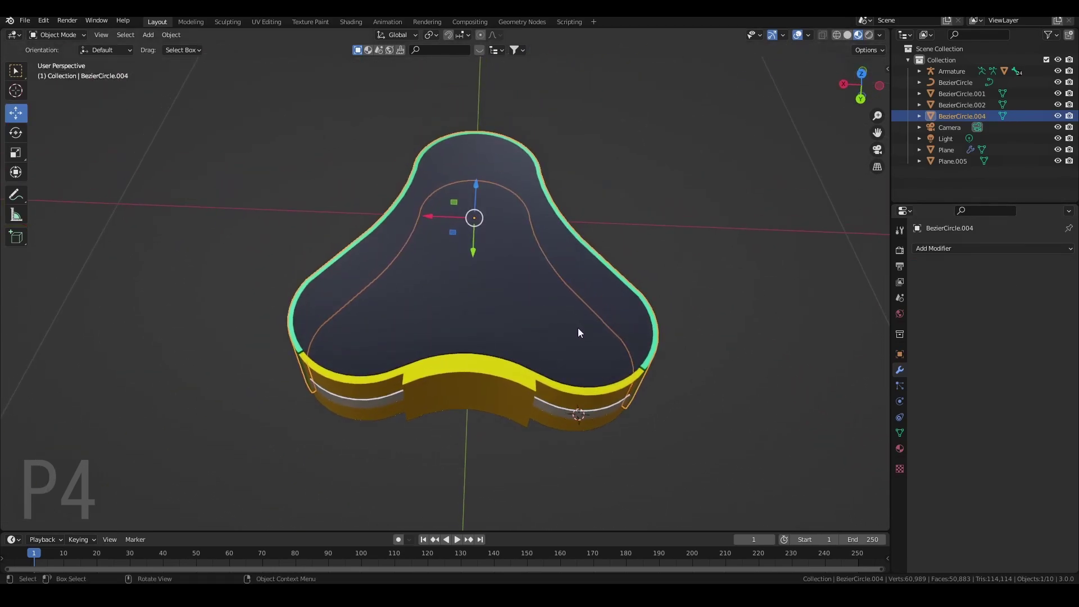
pyautogui.press('Tab')
pyautogui.scroll(-4, 578, 332)
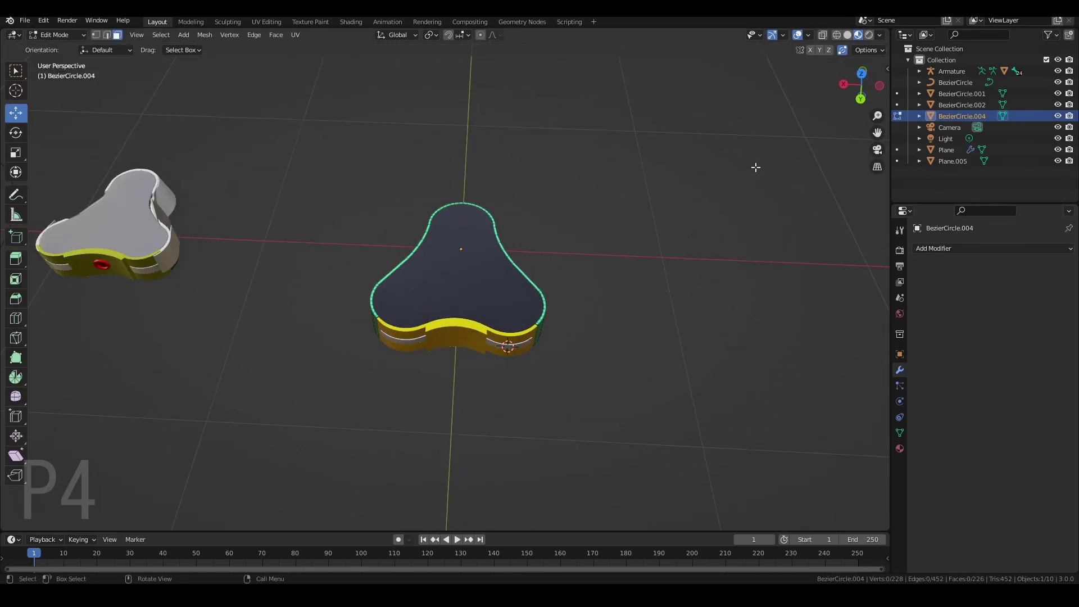
pyautogui.click(822, 35)
pyautogui.moveTo(648, 331); pyautogui.dragTo(666, 364, button='middle')
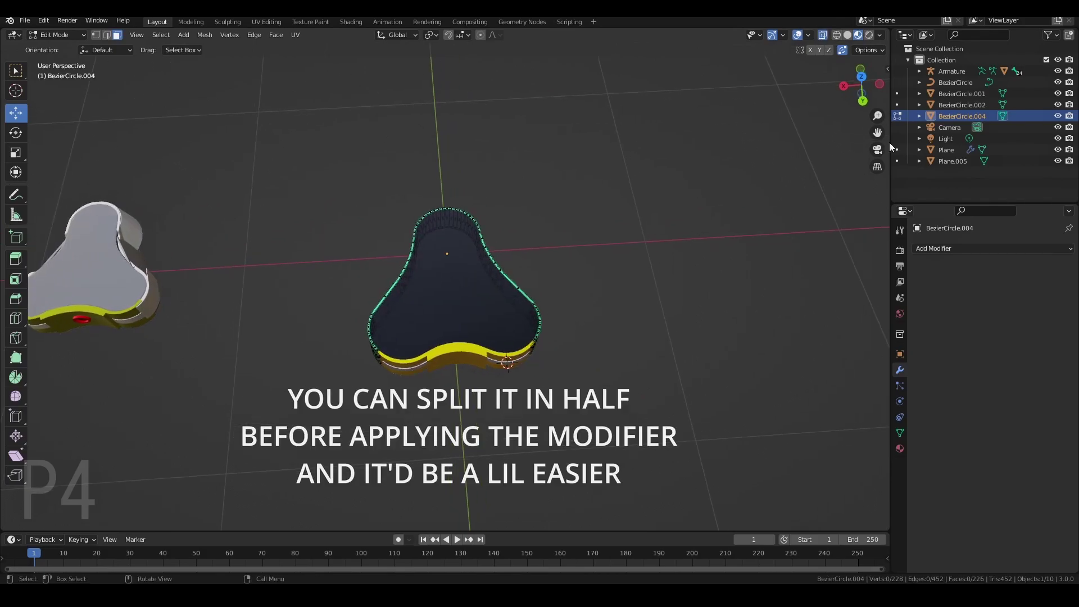
pyautogui.click(862, 102)
pyautogui.scroll(-1, 570, 262)
pyautogui.keyDown('shift'); pyautogui.moveTo(579, 262); pyautogui.dragTo(616, 265, button='middle'); pyautogui.keyUp('shift')
pyautogui.moveTo(112, 140); pyautogui.dragTo(471, 402)
pyautogui.moveTo(430, 301); pyautogui.dragTo(438, 307, button='middle')
pyautogui.press('x')
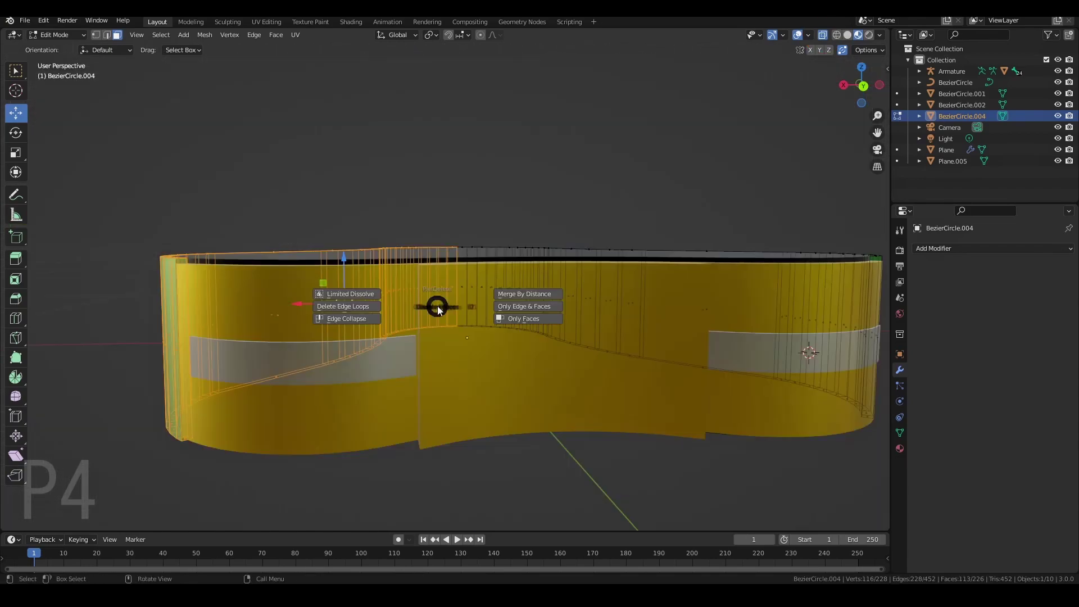
pyautogui.click(494, 265)
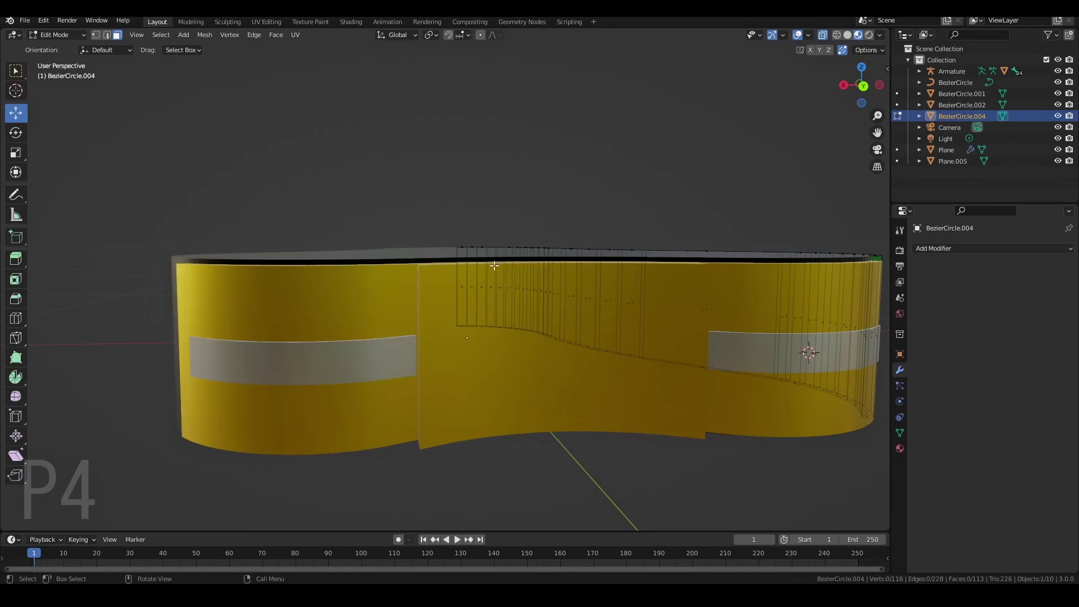
# Turn off X-ray and select one vertical outer face on the side lobe of the remaining green half
pyautogui.moveTo(494, 266); pyautogui.dragTo(589, 396, button='middle')
pyautogui.scroll(2, 589, 396)
pyautogui.click(498, 283)
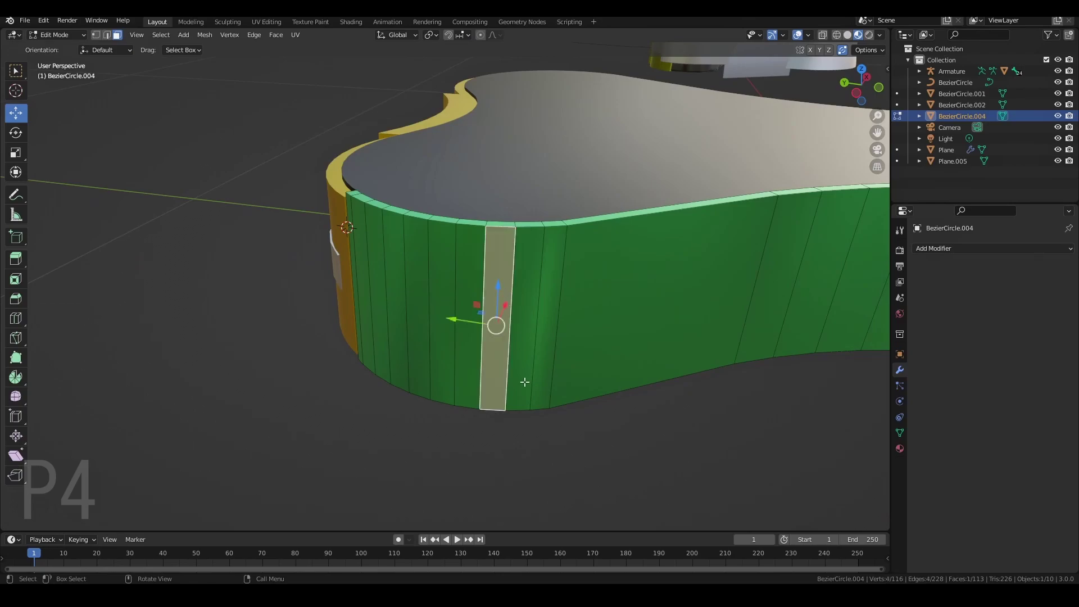
# Examine the side panel of the reference piece from above and compare its outline around the lobes with the green half
pyautogui.scroll(-3, 577, 336)
pyautogui.moveTo(577, 336); pyautogui.dragTo(532, 409, button='middle')
pyautogui.scroll(-1, 531, 410)
pyautogui.keyDown('shift'); pyautogui.moveTo(539, 372); pyautogui.dragTo(112, 411, button='middle'); pyautogui.keyUp('shift')
pyautogui.scroll(4, 280, 313)
pyautogui.keyDown('shift'); pyautogui.moveTo(280, 313); pyautogui.dragTo(419, 363, button='middle'); pyautogui.keyUp('shift')
pyautogui.scroll(3, 422, 363)
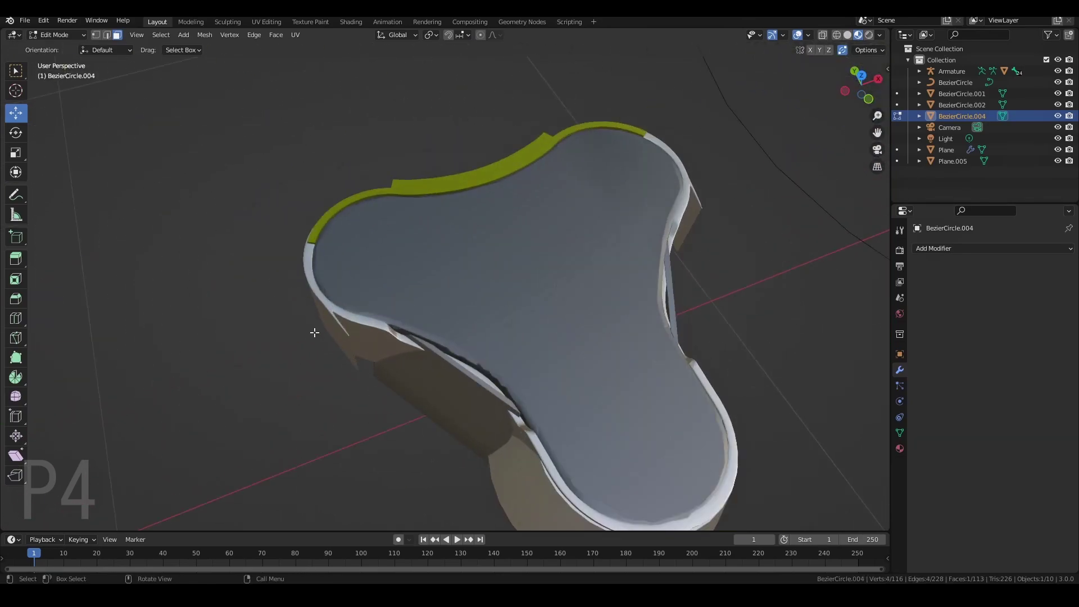
pyautogui.scroll(-7, 351, 344)
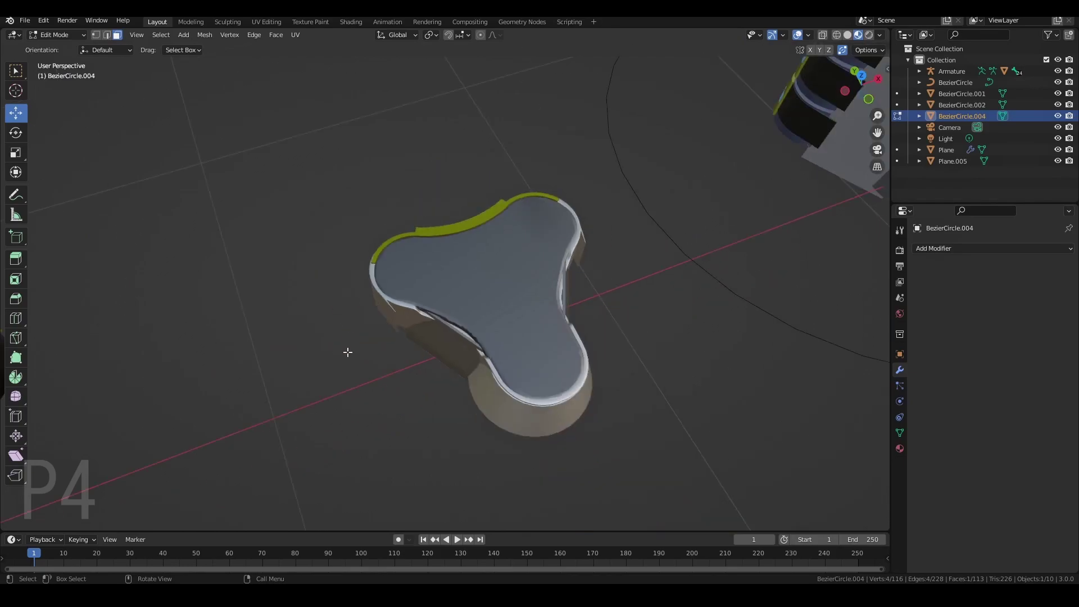
pyautogui.keyDown('shift'); pyautogui.moveTo(339, 378); pyautogui.dragTo(646, 316, button='middle'); pyautogui.keyUp('shift')
pyautogui.scroll(1, 612, 354)
pyautogui.scroll(6, 573, 389)
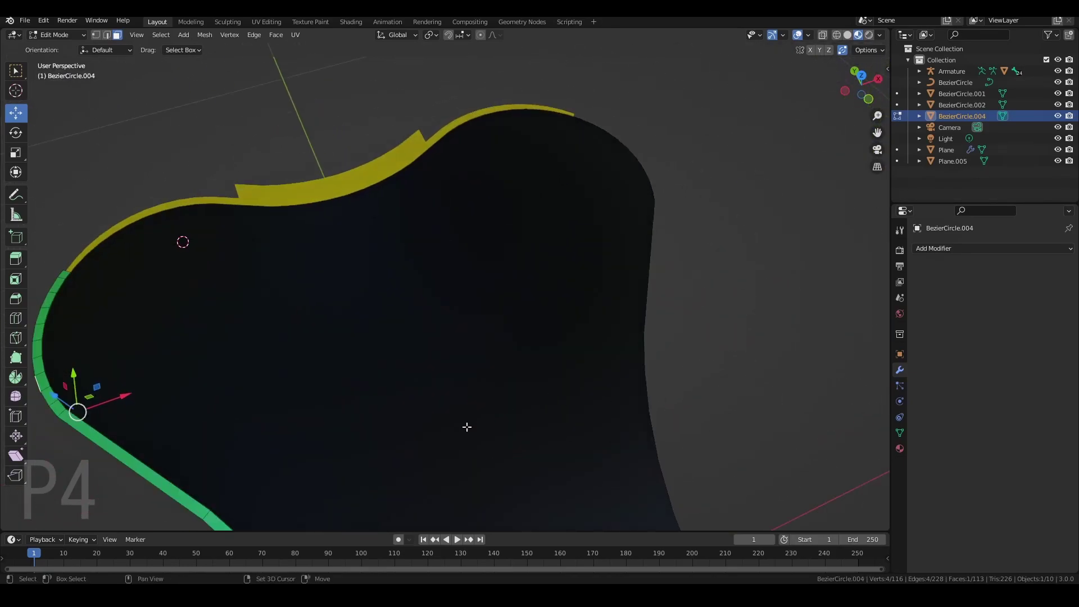
pyautogui.keyDown('shift'); pyautogui.moveTo(464, 417); pyautogui.dragTo(664, 292, button='middle'); pyautogui.keyUp('shift')
pyautogui.moveTo(295, 379); pyautogui.dragTo(414, 350, button='middle')
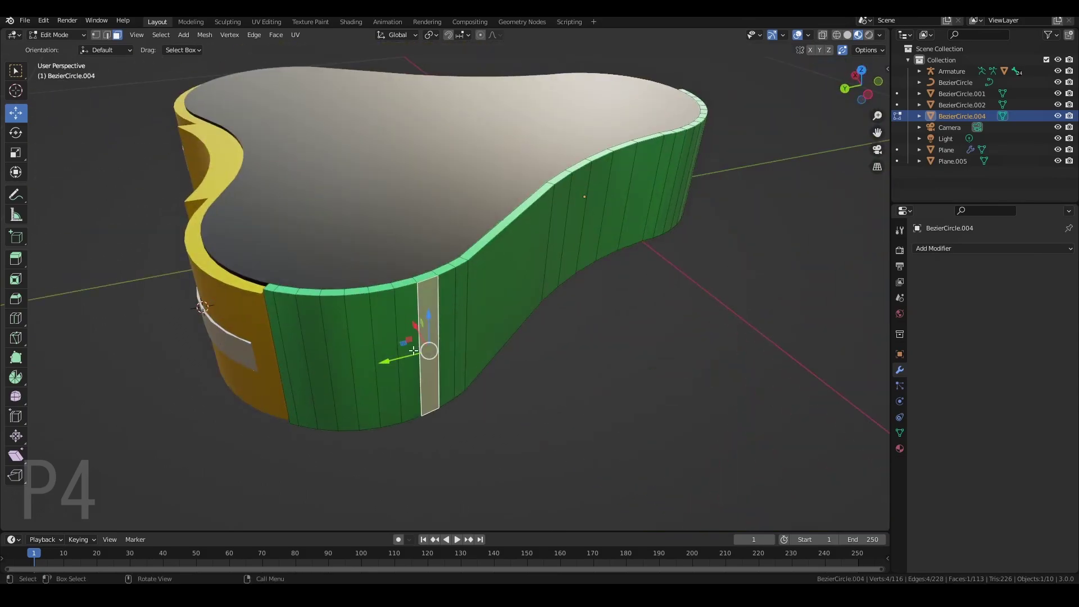
# Move the selected outer face along the Y axis to form an angular corner on the lobe, adjust its position slightly, and return to Object Mode
pyautogui.moveTo(398, 358); pyautogui.dragTo(555, 344)
pyautogui.moveTo(555, 344); pyautogui.dragTo(389, 404, button='middle')
pyautogui.scroll(4, 369, 272)
pyautogui.keyDown('shift'); pyautogui.moveTo(369, 272); pyautogui.dragTo(461, 339, button='middle'); pyautogui.keyUp('shift')
pyautogui.moveTo(446, 372)
pyautogui.mouseDown()
pyautogui.moveTo(457, 369)
pyautogui.moveTo(435, 372)
pyautogui.mouseUp()
pyautogui.scroll(-8, 438, 372)
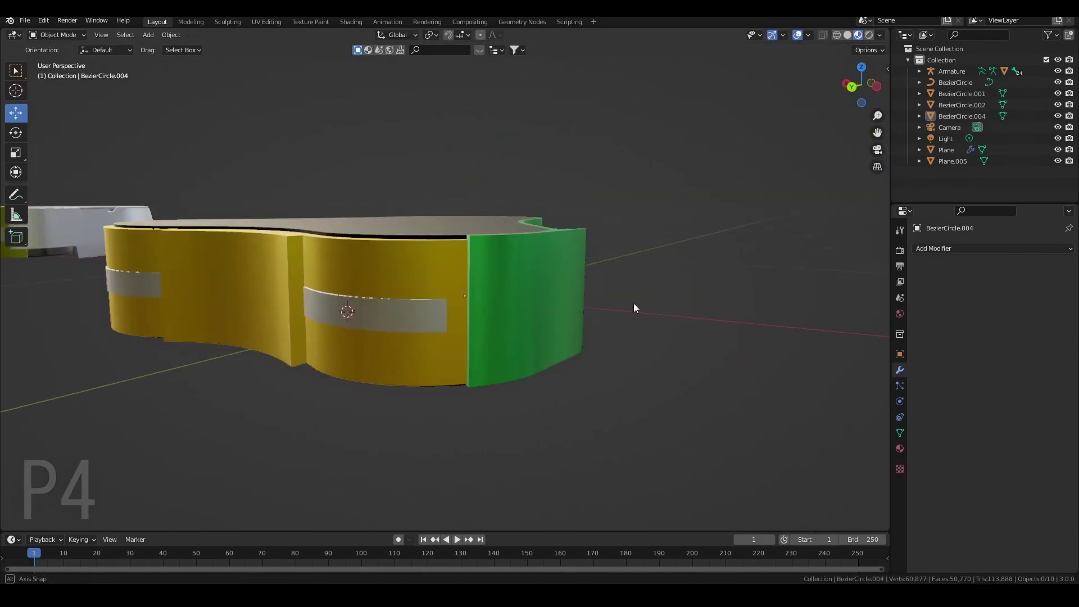
# Select the reshaped green half panel and add a Mirror modifier across the X axis
pyautogui.moveTo(633, 308); pyautogui.dragTo(420, 327, button='middle')
pyautogui.scroll(5, 419, 327)
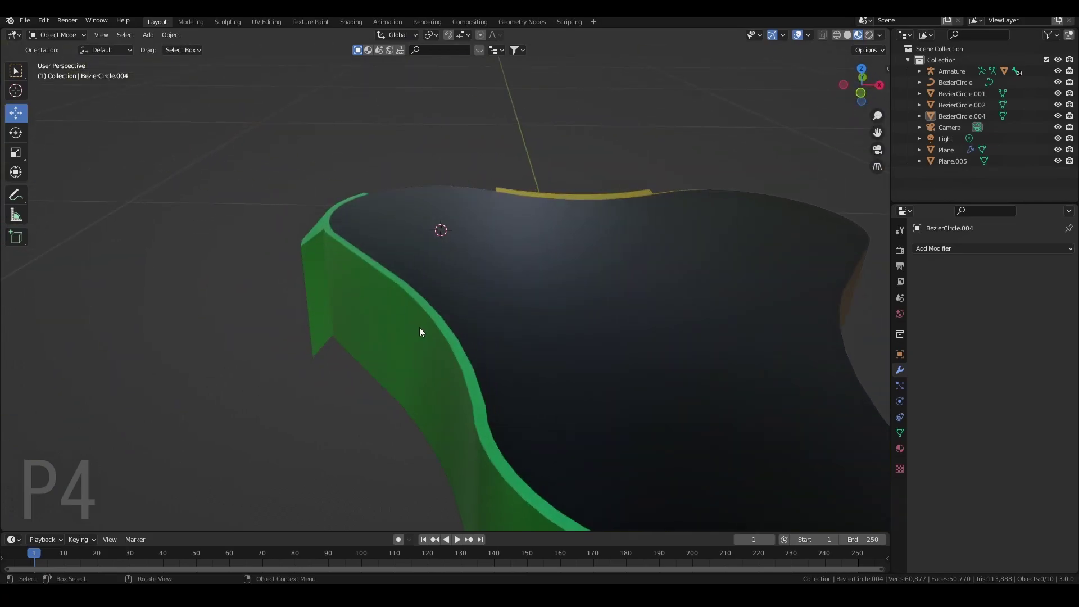
pyautogui.click(419, 327)
pyautogui.click(996, 248)
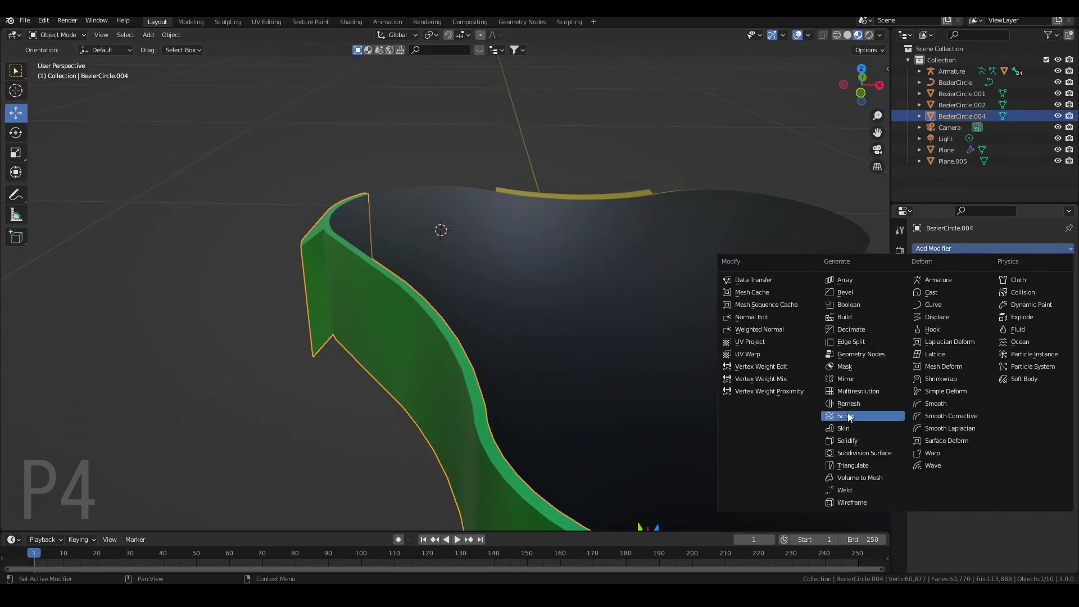
pyautogui.click(853, 379)
# Bring up the available object operations
pyautogui.scroll(-6, 627, 380)
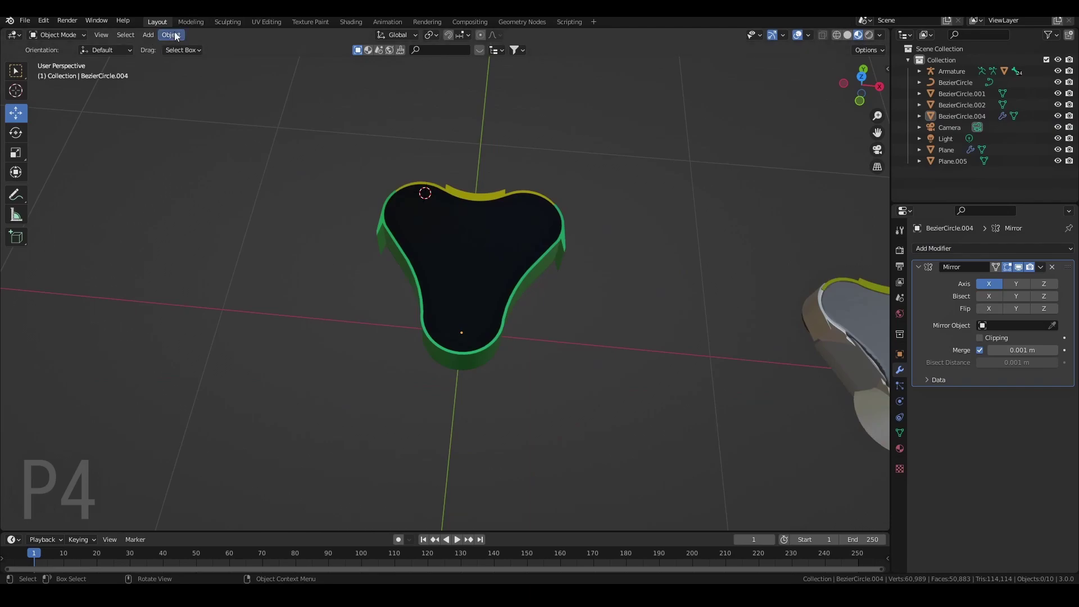
pyautogui.click(174, 35)
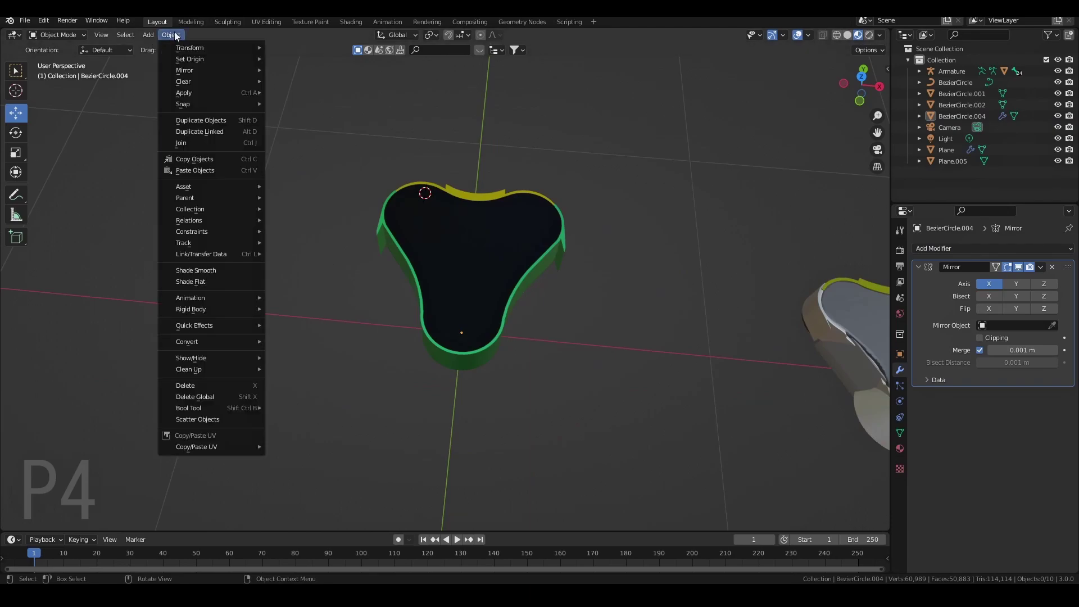
# Snap the 3D cursor to the world origin
pyautogui.moveTo(202, 107)
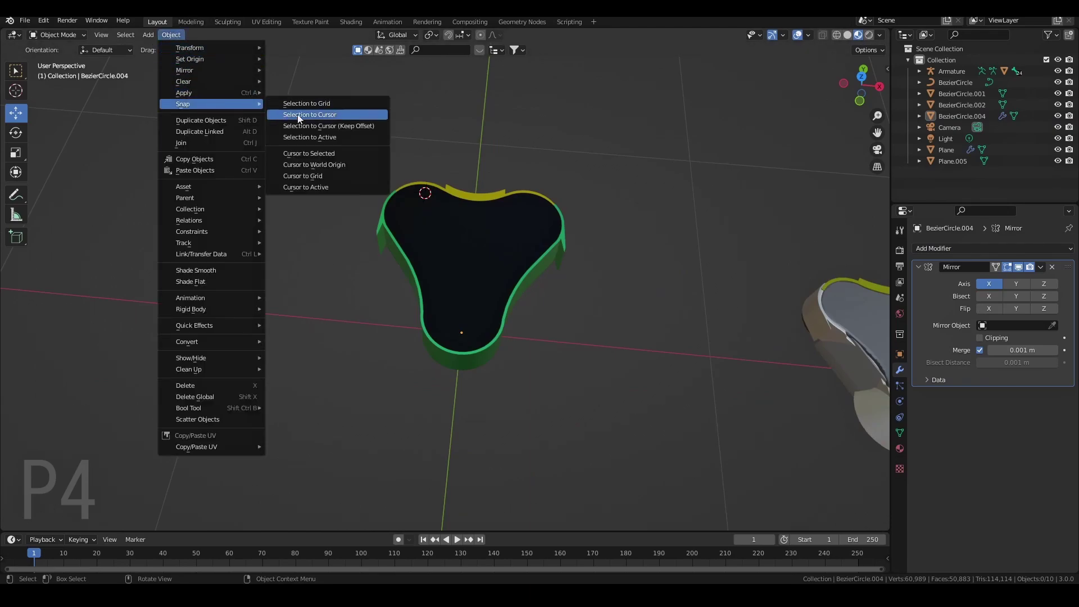
pyautogui.click(317, 165)
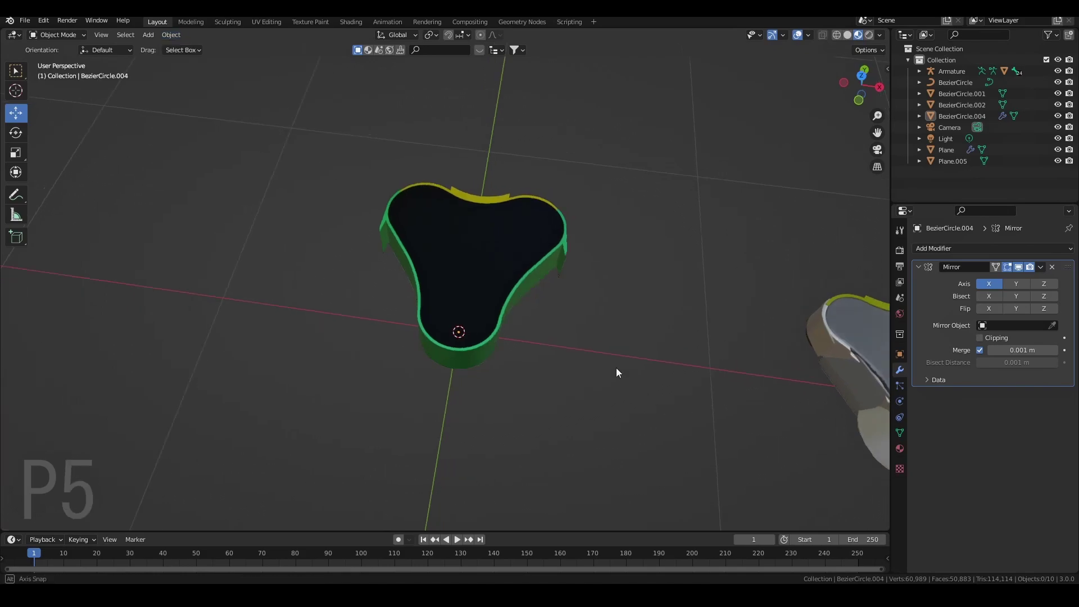
pyautogui.moveTo(616, 371); pyautogui.dragTo(570, 279, button='middle')
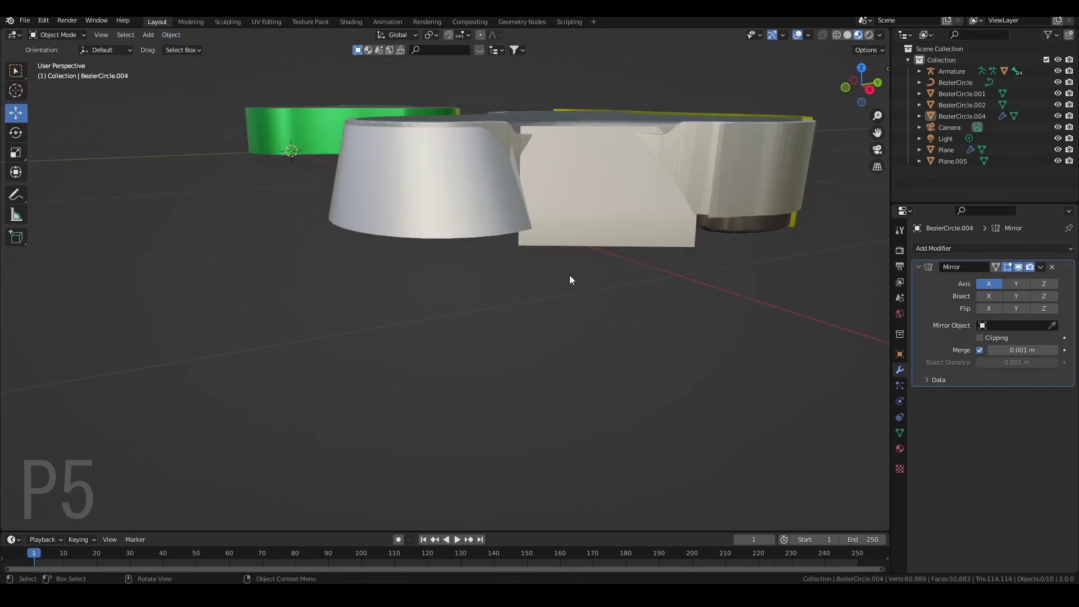
pyautogui.moveTo(213, 312); pyautogui.dragTo(449, 360, button='middle')
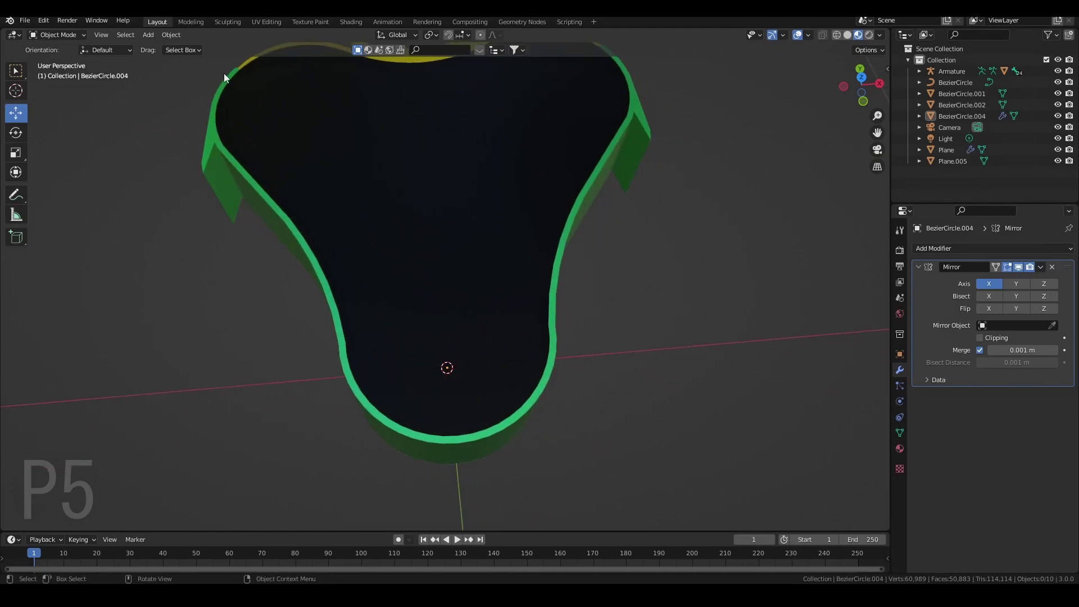
pyautogui.click(168, 38)
pyautogui.moveTo(196, 105)
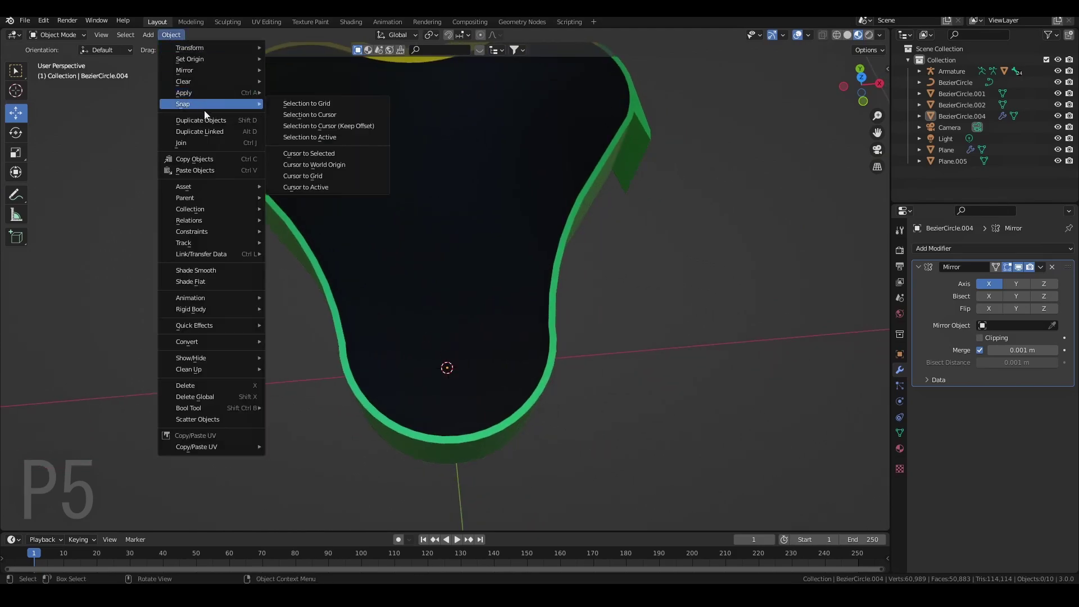
pyautogui.click(331, 167)
# Add a cylinder mesh at the world origin
pyautogui.moveTo(634, 393); pyautogui.dragTo(542, 306, button='middle')
pyautogui.hotkey('shift', 'a')
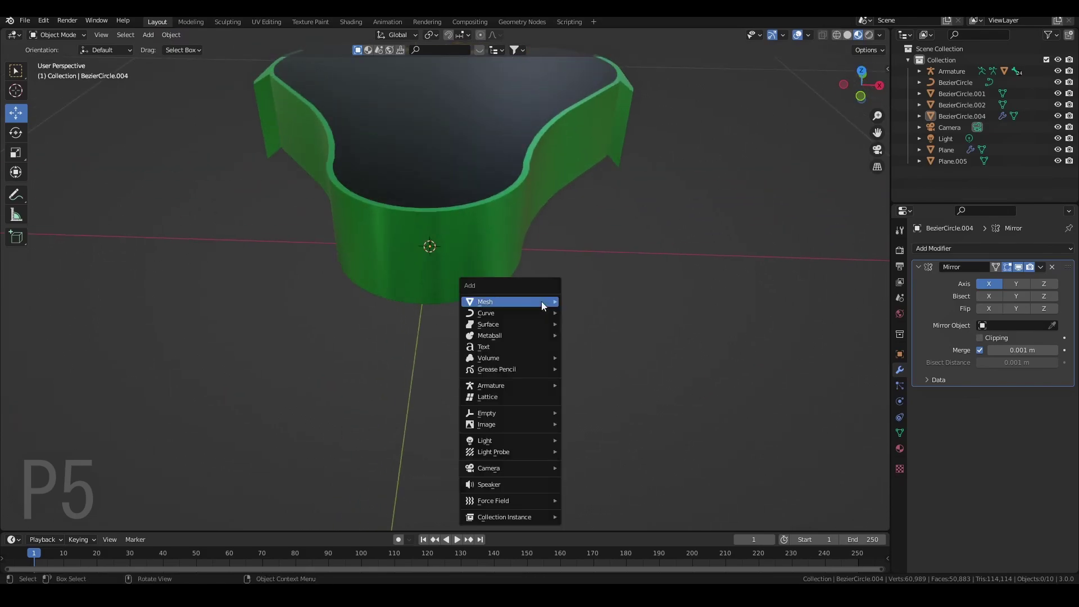
pyautogui.moveTo(542, 303)
pyautogui.click(602, 359)
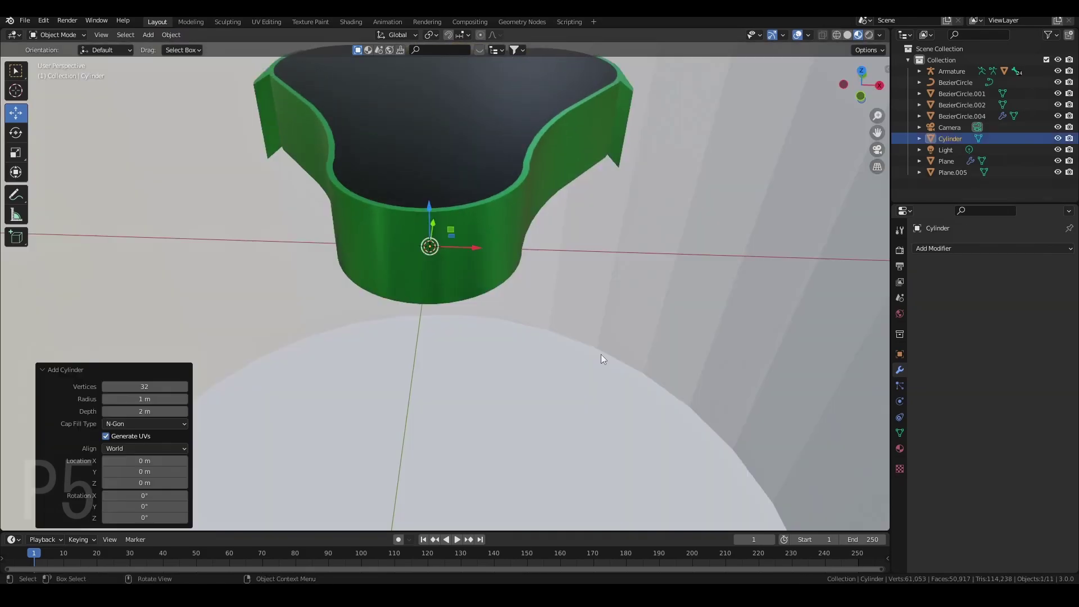
# Scale the cylinder uniformly until it is just wider than the rounded lobe of the green base
pyautogui.press('s')
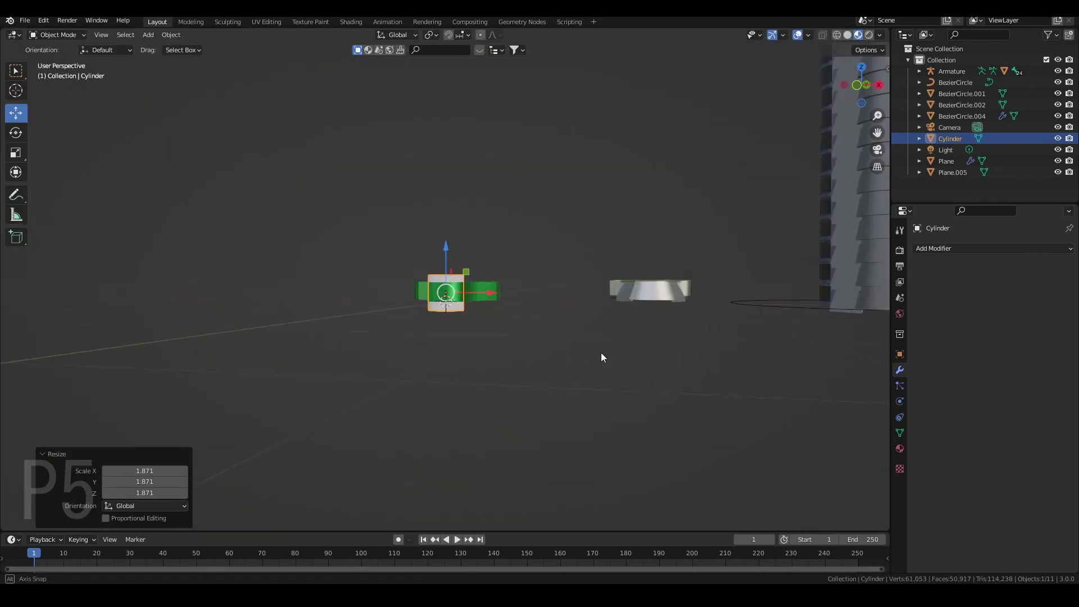
pyautogui.scroll(9, 600, 352)
pyautogui.press('s')
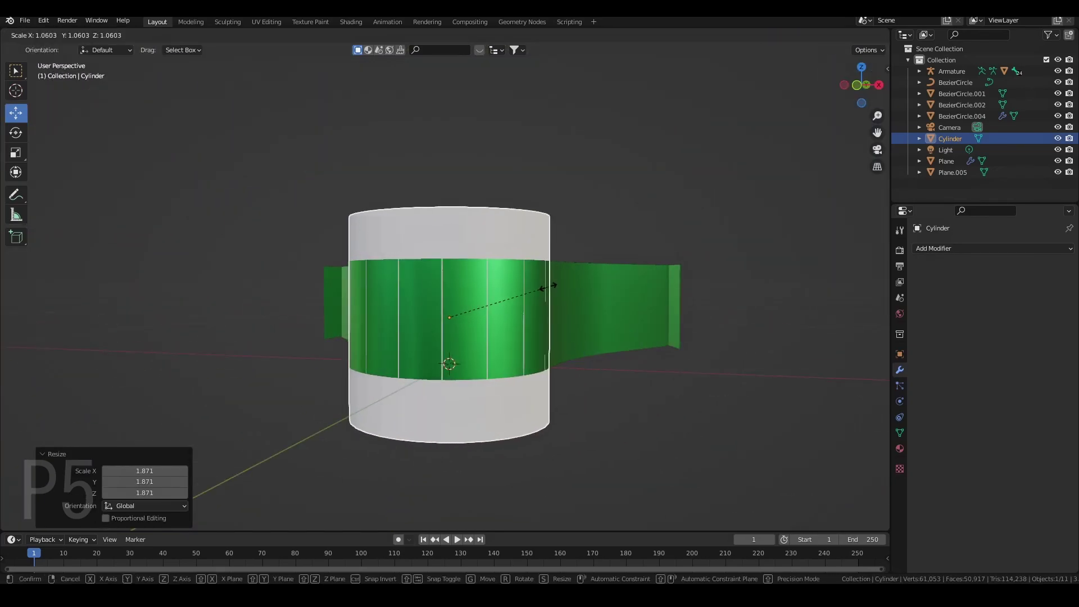
pyautogui.click(554, 292)
pyautogui.moveTo(554, 292)
pyautogui.mouseDown(button='middle')
pyautogui.moveTo(578, 380)
pyautogui.moveTo(568, 292)
pyautogui.mouseUp(button='middle')
# Scale the cylinder along Z to just over half its height, so its top meets the green wall's upper edge
pyautogui.press('s')
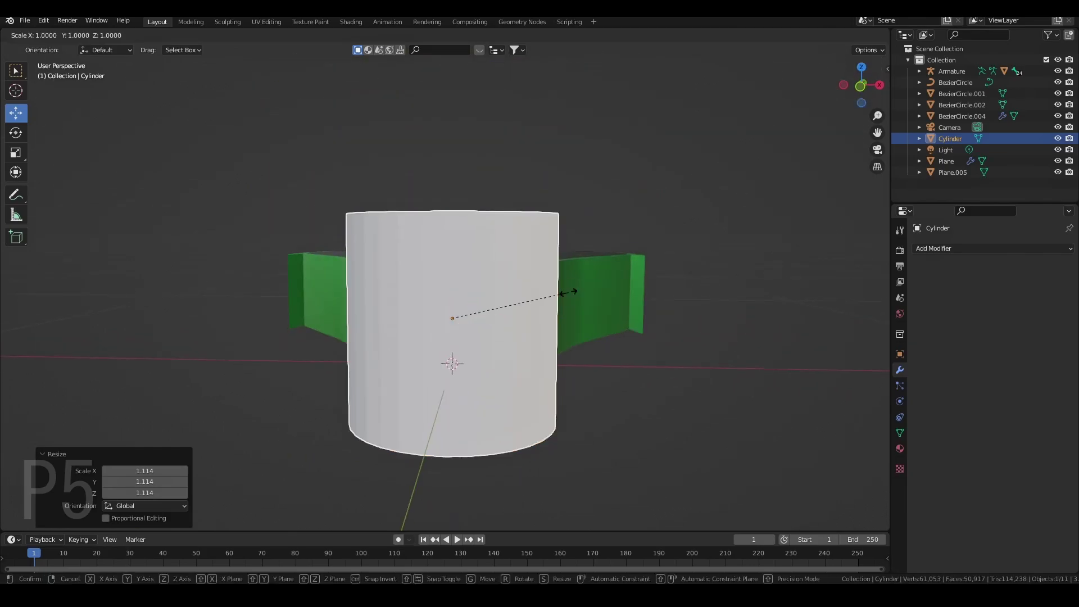
pyautogui.press('z')
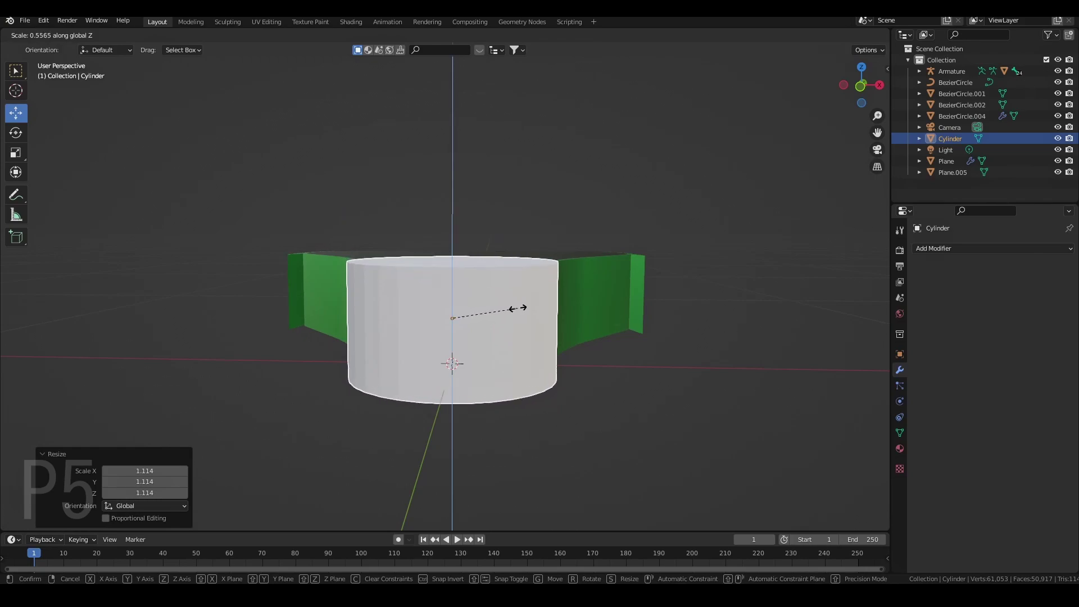
pyautogui.click(511, 308)
# Delete the cylinder's bottom cap face in Edit Mode
pyautogui.scroll(-3, 828, 378)
pyautogui.moveTo(829, 378); pyautogui.dragTo(539, 332, button='middle')
pyautogui.scroll(4, 580, 397)
pyautogui.scroll(3, 635, 311)
pyautogui.press('Tab')
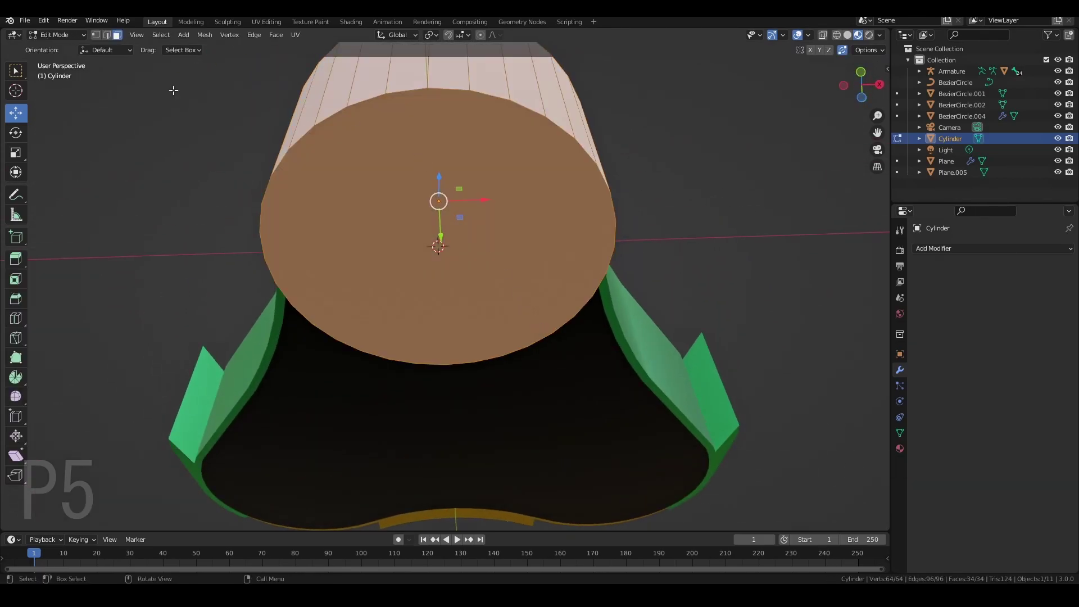
pyautogui.click(468, 209)
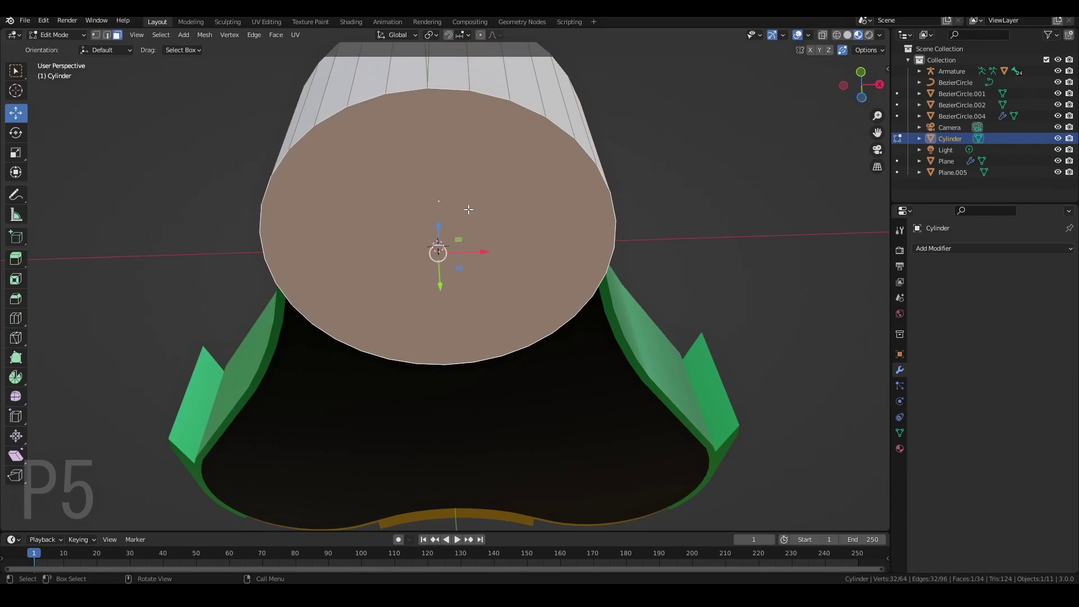
pyautogui.press('x')
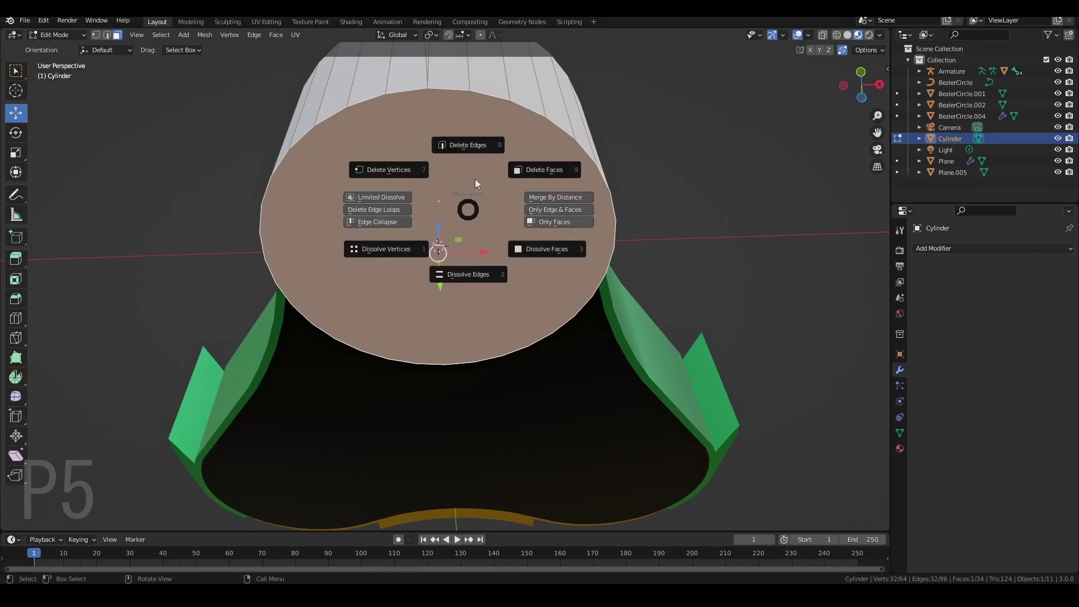
pyautogui.click(540, 172)
# Select the path of bottom rim edges on the cylinder's inner side, inside the green base, and delete those edges
pyautogui.moveTo(540, 171); pyautogui.dragTo(627, 160, button='middle')
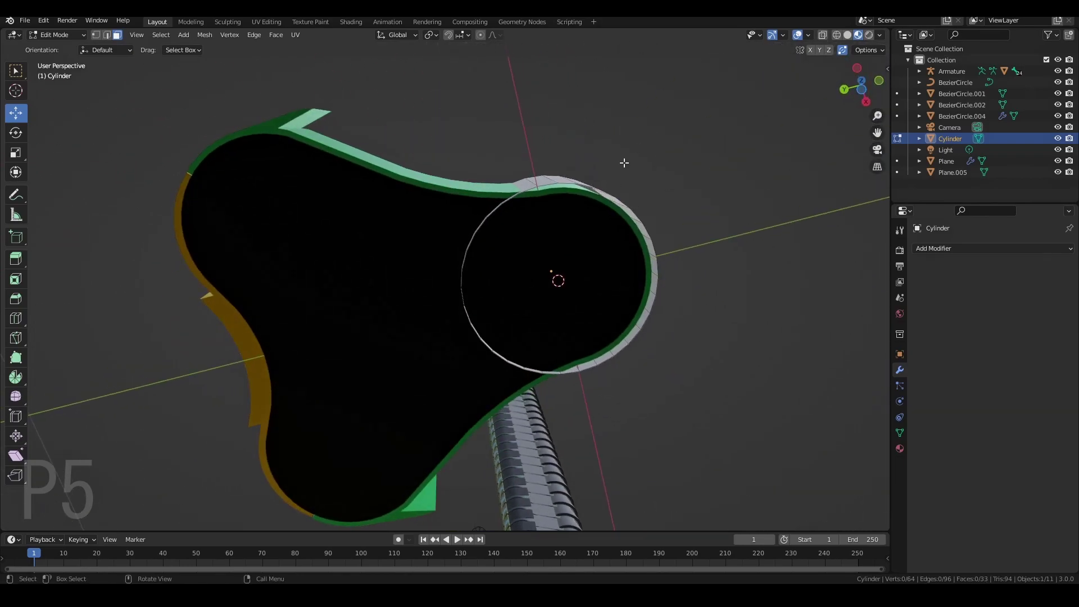
pyautogui.moveTo(553, 200); pyautogui.dragTo(528, 241, button='middle')
pyautogui.scroll(5, 528, 242)
pyautogui.click(107, 35)
pyautogui.click(534, 210)
pyautogui.moveTo(453, 227); pyautogui.dragTo(685, 252, button='middle')
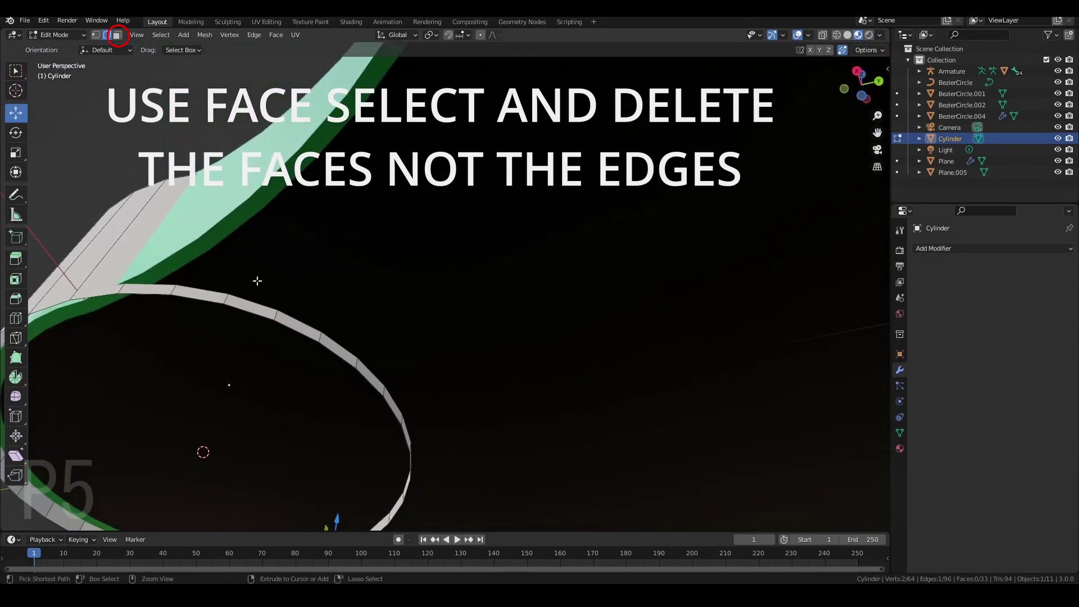
pyautogui.keyDown('ctrl'); pyautogui.keyDown('shift'); pyautogui.click(199, 298); pyautogui.keyUp('shift'); pyautogui.keyUp('ctrl')
pyautogui.moveTo(199, 298); pyautogui.dragTo(299, 291, button='middle')
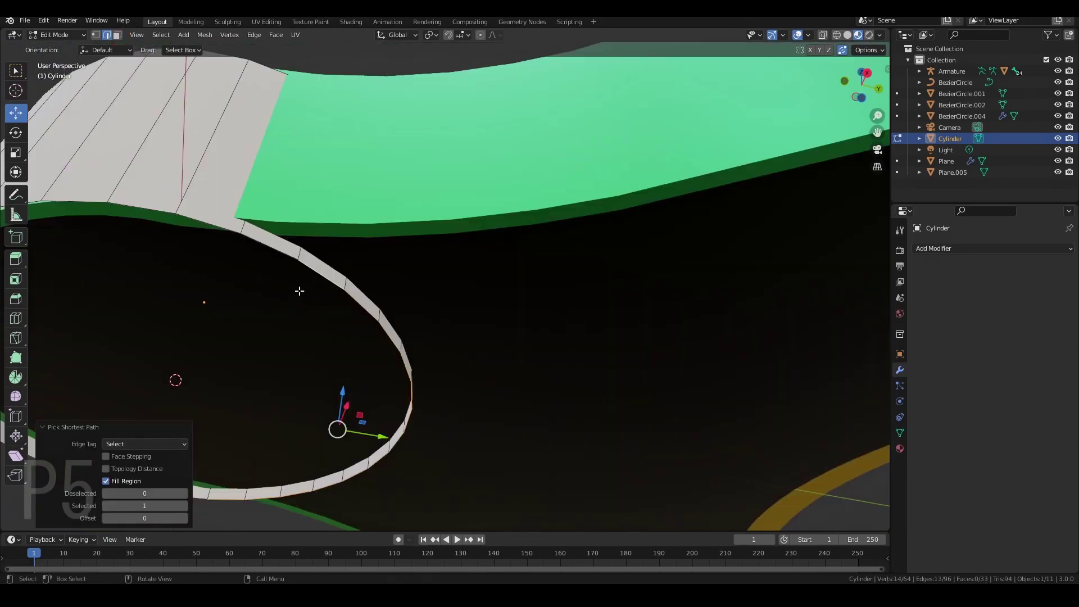
pyautogui.keyDown('shift'); pyautogui.click(270, 242); pyautogui.keyUp('shift')
pyautogui.press('x')
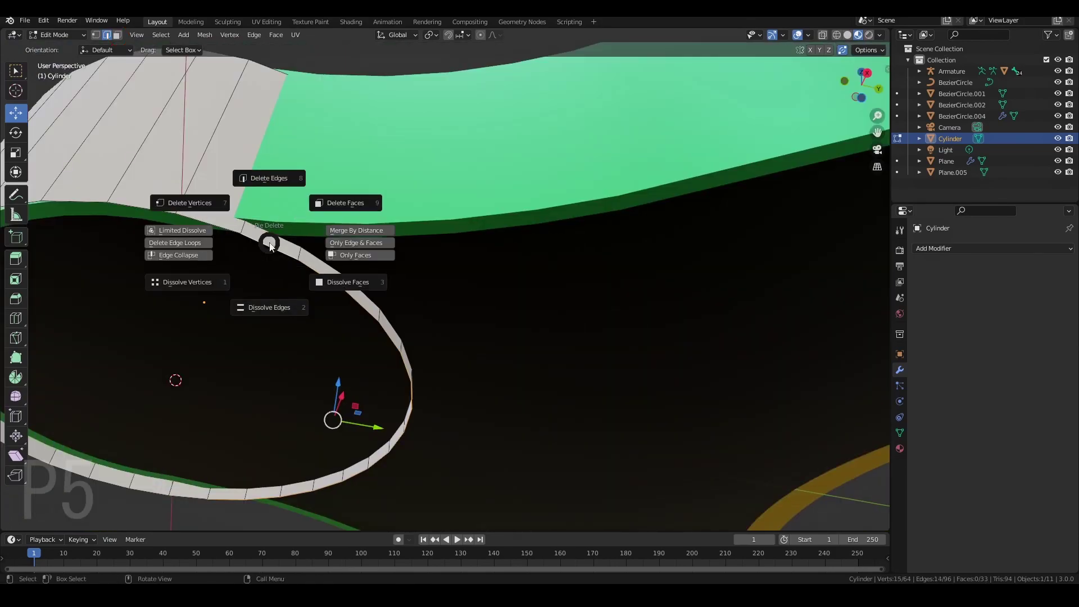
pyautogui.click(284, 181)
# Delete the loose vertical edges left on the cylinder's inner side beneath the green base
pyautogui.scroll(-6, 359, 298)
pyautogui.moveTo(388, 275); pyautogui.dragTo(542, 289, button='middle')
pyautogui.scroll(5, 537, 301)
pyautogui.moveTo(406, 397); pyautogui.dragTo(561, 313)
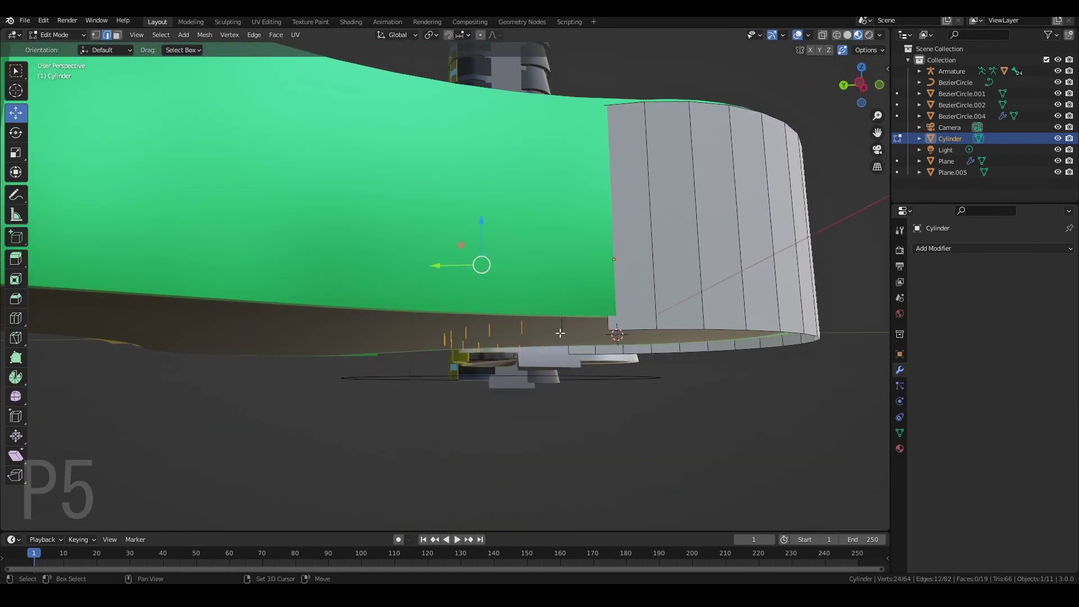
pyautogui.press('x')
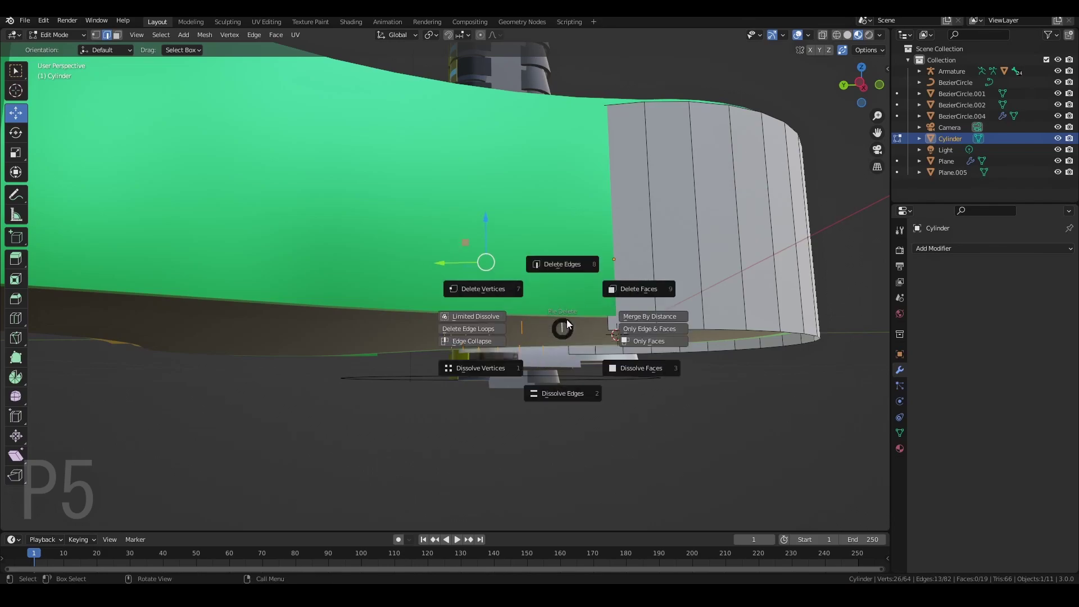
pyautogui.click(563, 264)
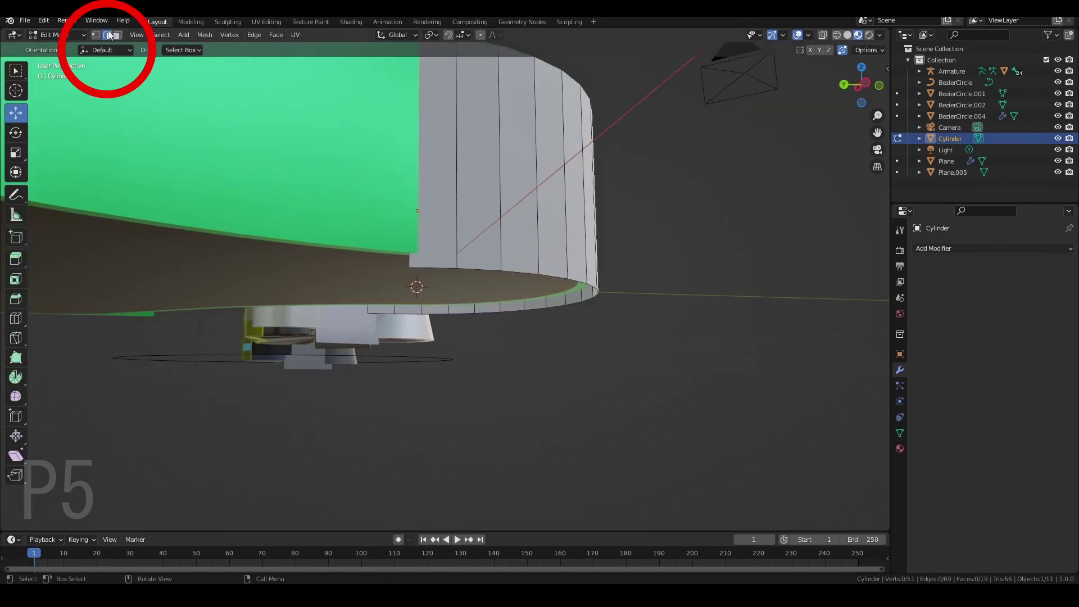
# Select the remaining outer bottom rim edges of the cylinder and scale them outward to flare its lower end
pyautogui.scroll(2, 441, 261)
pyautogui.moveTo(437, 255); pyautogui.dragTo(497, 284, button='middle')
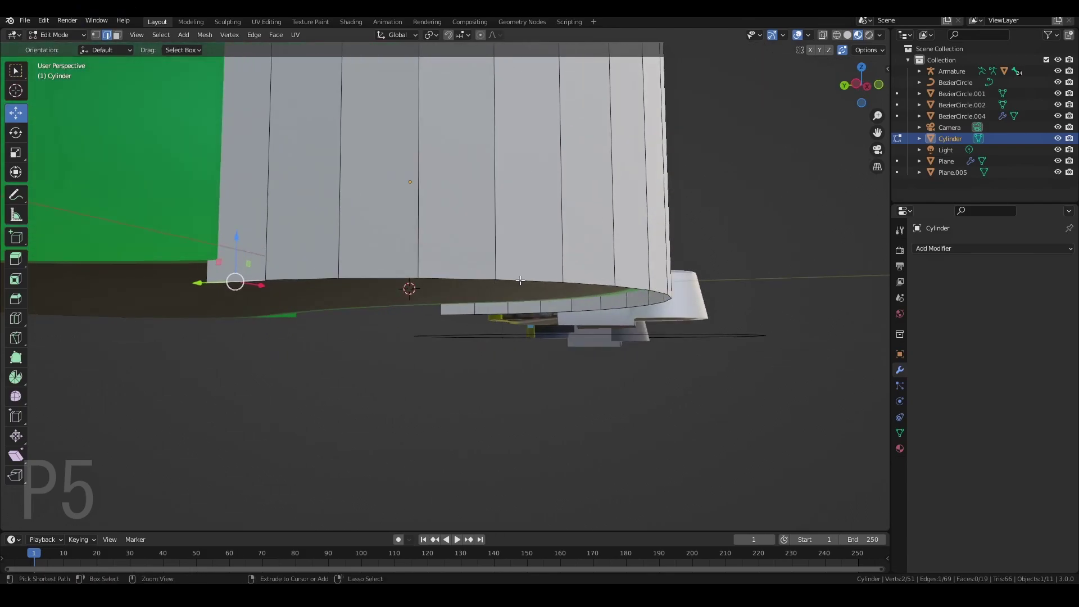
pyautogui.keyDown('ctrl'); pyautogui.click(520, 280); pyautogui.keyUp('ctrl')
pyautogui.moveTo(520, 281); pyautogui.dragTo(483, 291, button='middle')
pyautogui.keyDown('ctrl'); pyautogui.click(491, 298); pyautogui.keyUp('ctrl')
pyautogui.moveTo(586, 330); pyautogui.dragTo(454, 320, button='middle')
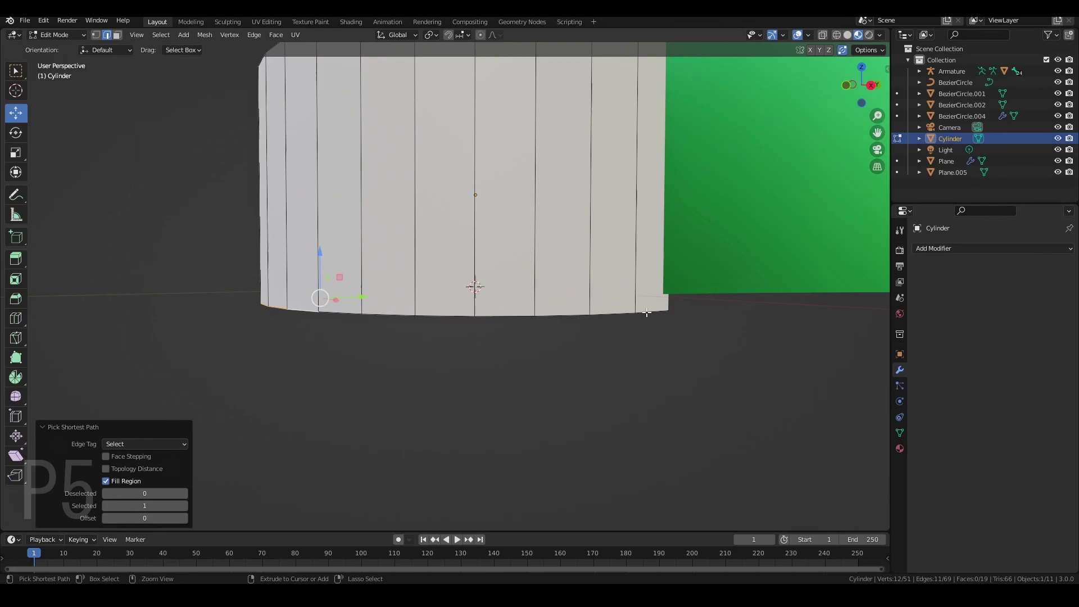
pyautogui.moveTo(269, 322); pyautogui.dragTo(373, 354, button='middle')
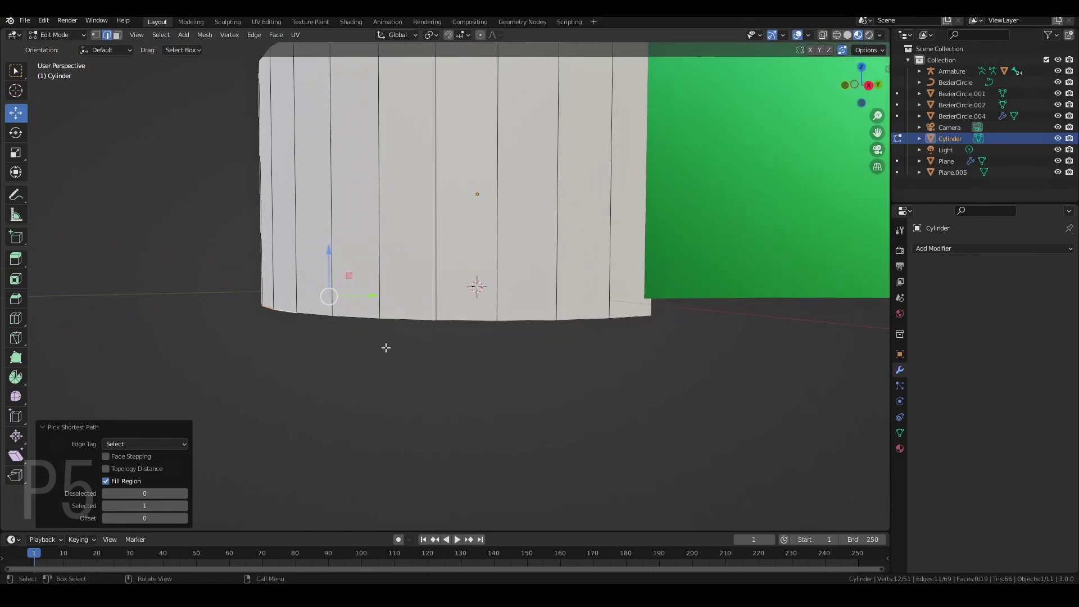
pyautogui.keyDown('ctrl'); pyautogui.keyDown('shift'); pyautogui.click(628, 317); pyautogui.keyUp('shift'); pyautogui.keyUp('ctrl')
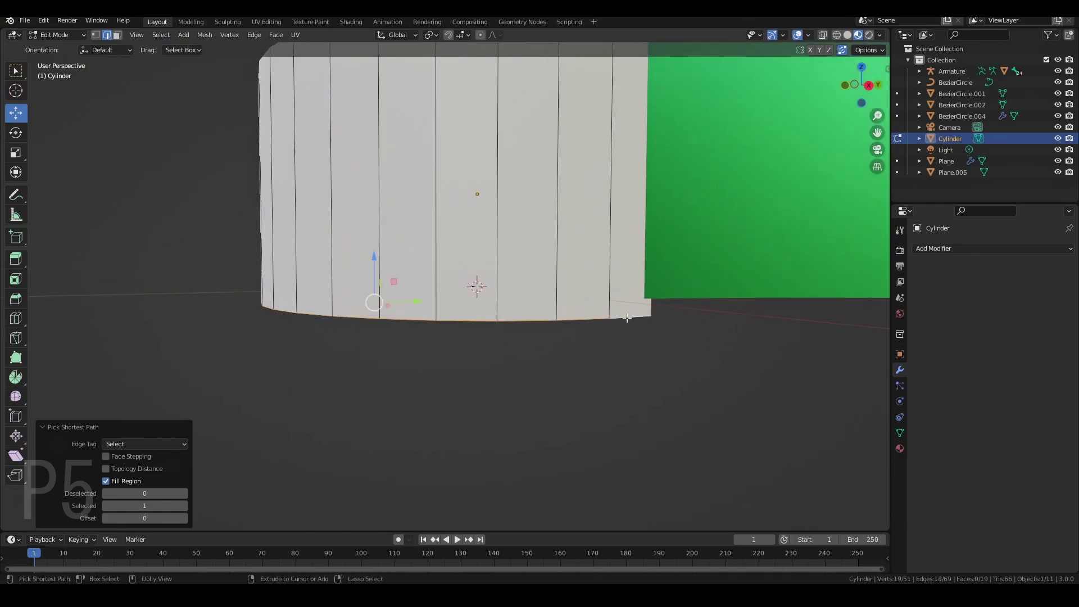
pyautogui.moveTo(628, 316); pyautogui.dragTo(541, 275, button='middle')
pyautogui.press('s')
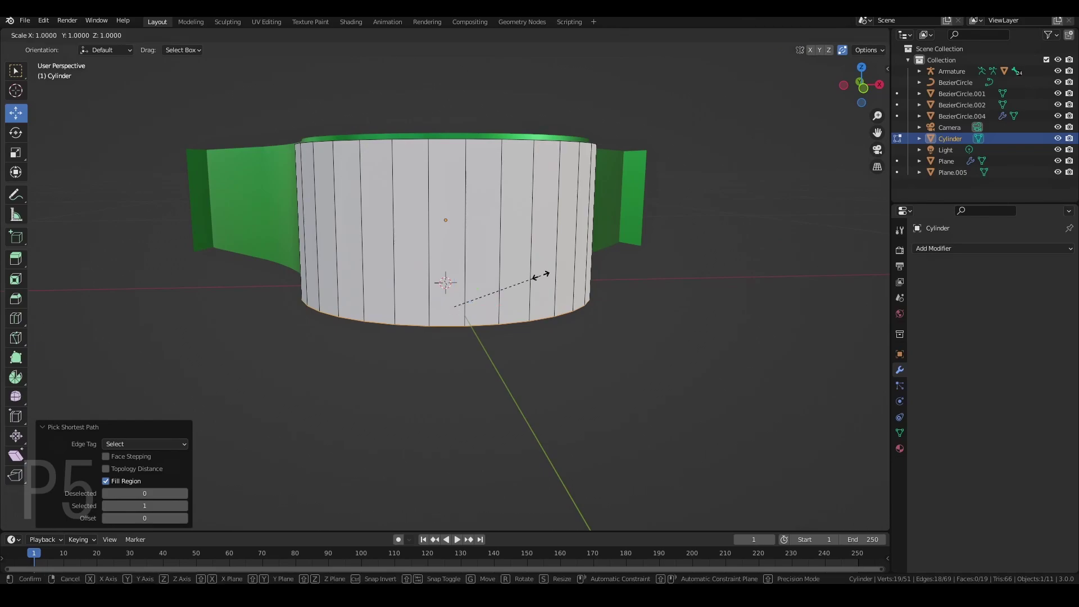
pyautogui.scroll(-5, 562, 303)
pyautogui.moveTo(554, 320)
pyautogui.keyDown('shift'); pyautogui.mouseDown(button='middle')
pyautogui.moveTo(397, 326)
pyautogui.moveTo(541, 337)
pyautogui.mouseUp(button='middle'); pyautogui.keyUp('shift')
pyautogui.moveTo(425, 344); pyautogui.dragTo(434, 344)
pyautogui.click(649, 334)
pyautogui.moveTo(649, 334); pyautogui.dragTo(532, 363, button='middle')
pyautogui.hotkey('ctrl', 'z')
pyautogui.hotkey('ctrl', 'z')
pyautogui.scroll(2, 579, 287)
pyautogui.keyDown('shift'); pyautogui.moveTo(601, 267); pyautogui.dragTo(534, 342, button='middle'); pyautogui.keyUp('shift')
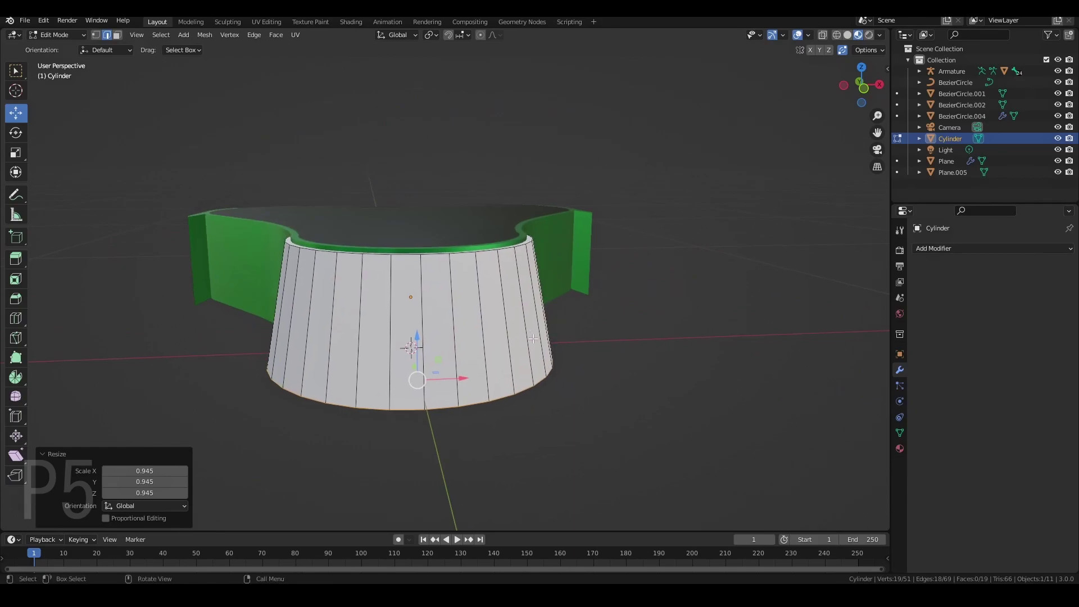
# Return to Object Mode and give the flared cylinder a new material
pyautogui.press('Tab')
pyautogui.click(900, 449)
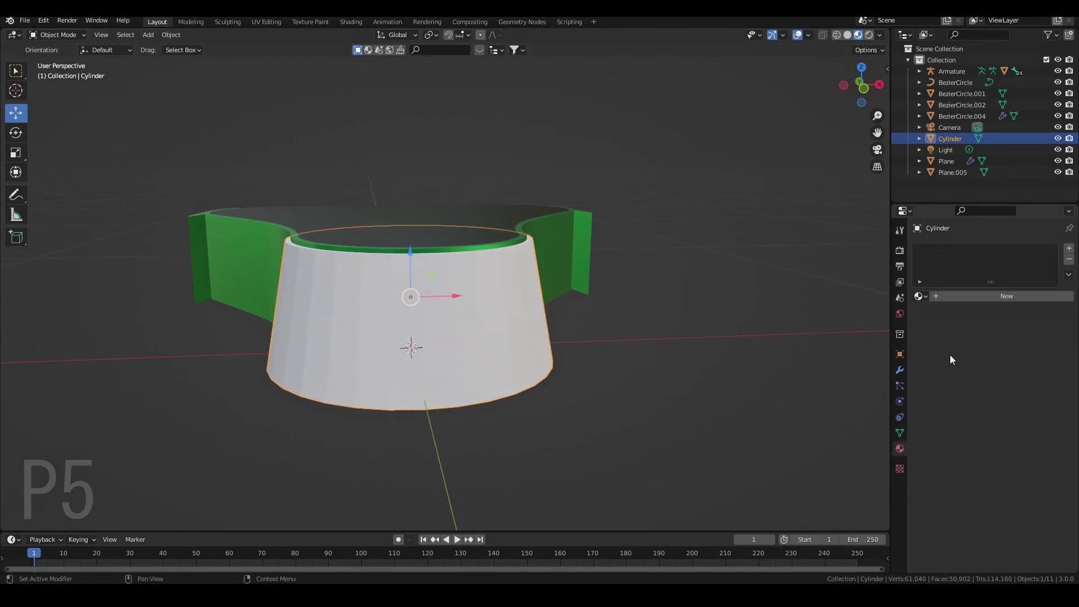
pyautogui.click(976, 295)
# Shade the flared cylinder smooth, enable Auto Smooth for its normals, and deselect it
pyautogui.rightClick(464, 344)
pyautogui.click(464, 344)
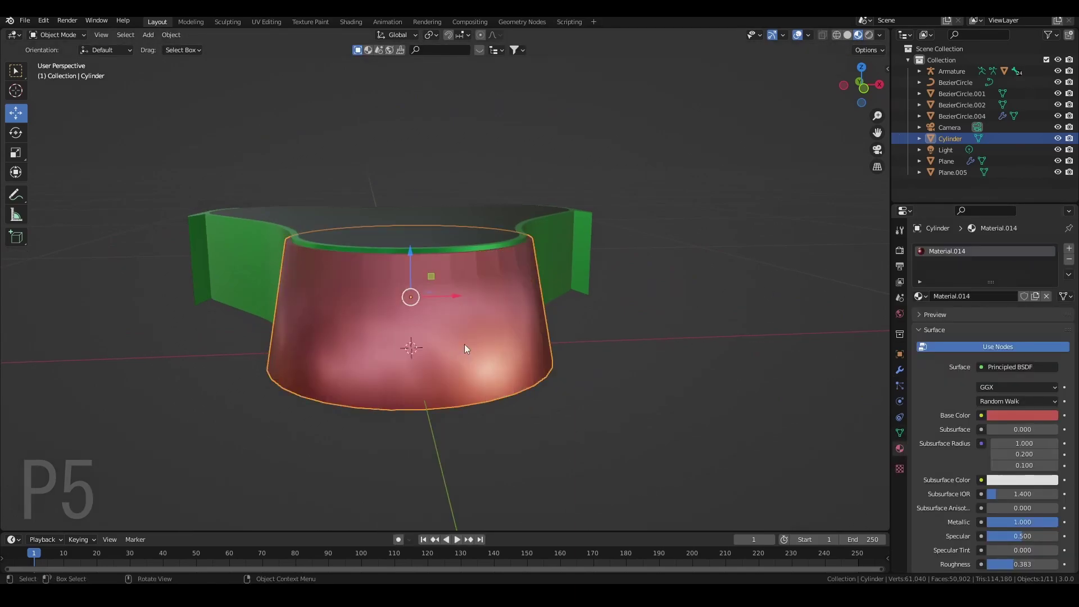
pyautogui.moveTo(528, 360)
pyautogui.mouseDown(button='middle')
pyautogui.moveTo(540, 365)
pyautogui.moveTo(529, 366)
pyautogui.mouseUp(button='middle')
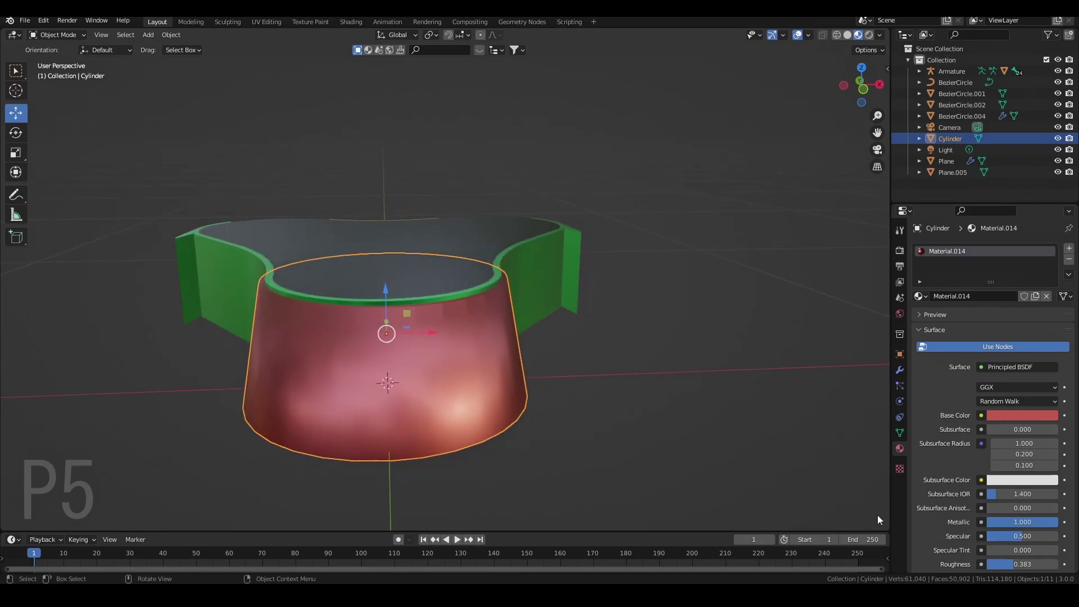
pyautogui.click(900, 432)
pyautogui.click(980, 483)
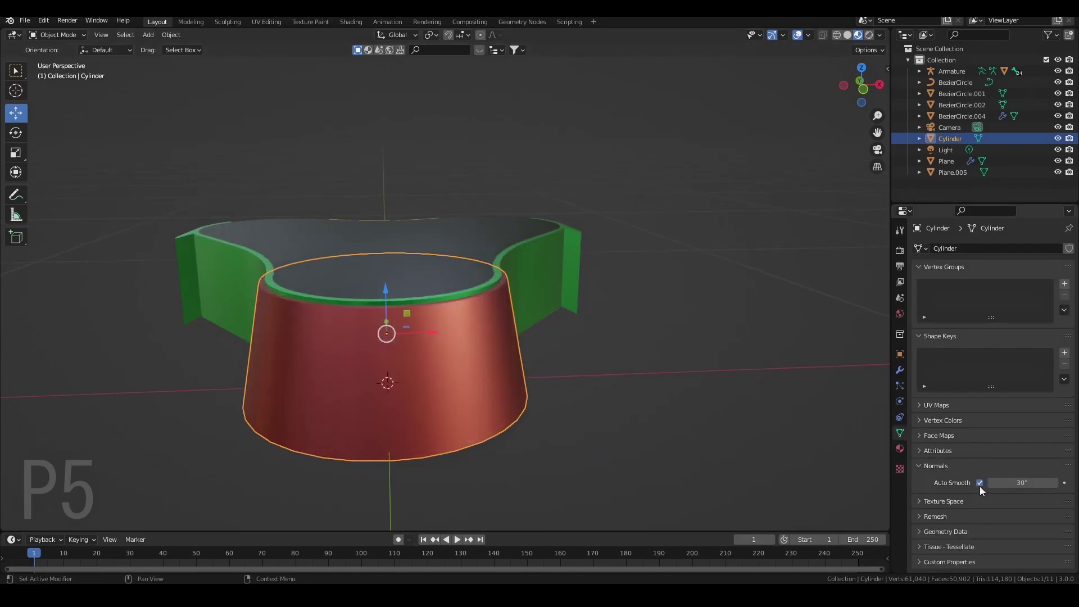
pyautogui.click(644, 358)
# Place the 3D cursor on the long green side wall beside the red cylinder and add a plane mesh there
pyautogui.scroll(-5, 546, 323)
pyautogui.moveTo(506, 323); pyautogui.dragTo(539, 348, button='middle')
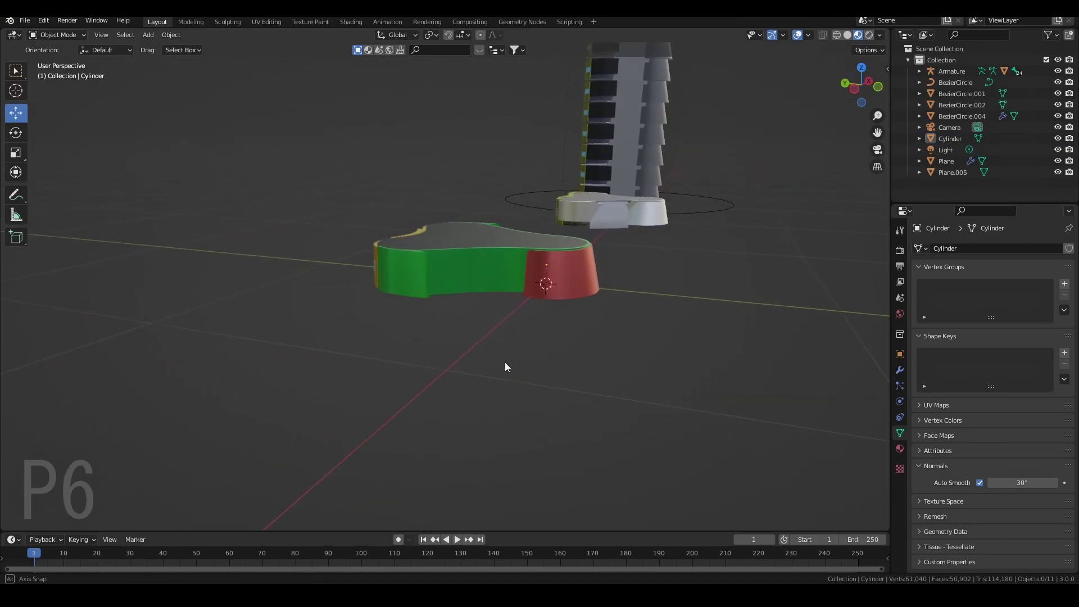
pyautogui.scroll(3, 507, 366)
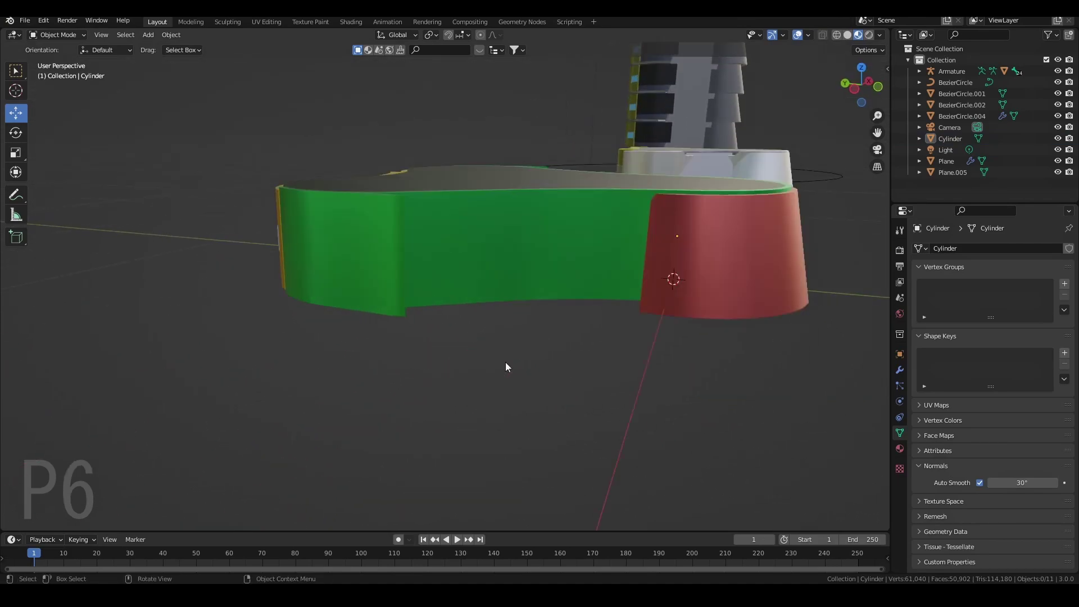
pyautogui.keyDown('shift'); pyautogui.rightClick(518, 244); pyautogui.keyUp('shift')
pyautogui.hotkey('shift', 'a')
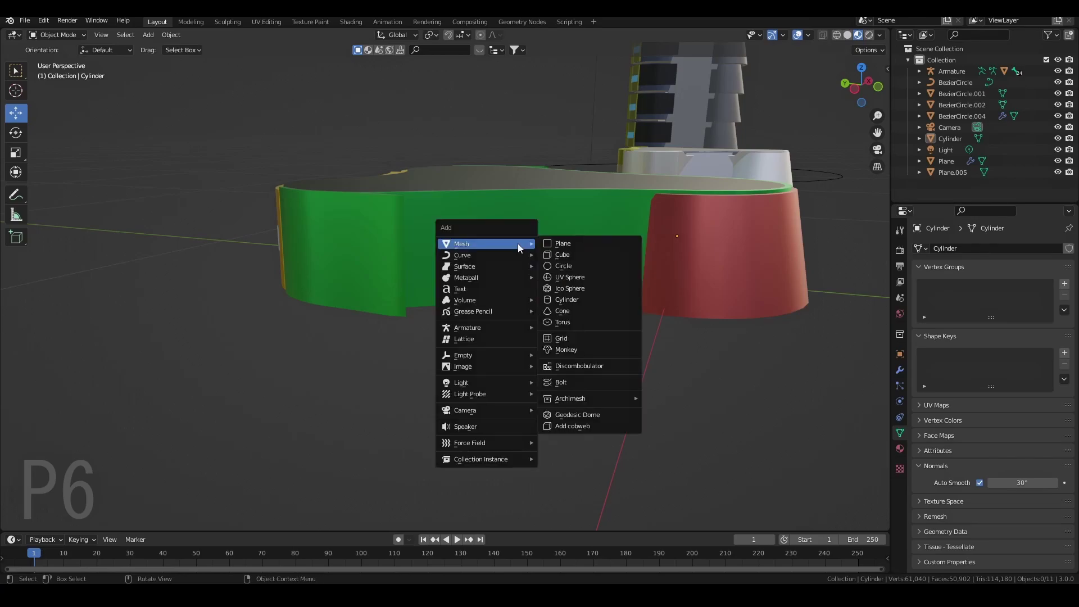
pyautogui.click(570, 247)
pyautogui.scroll(-5, 579, 335)
pyautogui.moveTo(579, 335); pyautogui.dragTo(592, 392, button='middle')
pyautogui.keyDown('shift'); pyautogui.moveTo(603, 462); pyautogui.dragTo(565, 305, button='middle'); pyautogui.keyUp('shift')
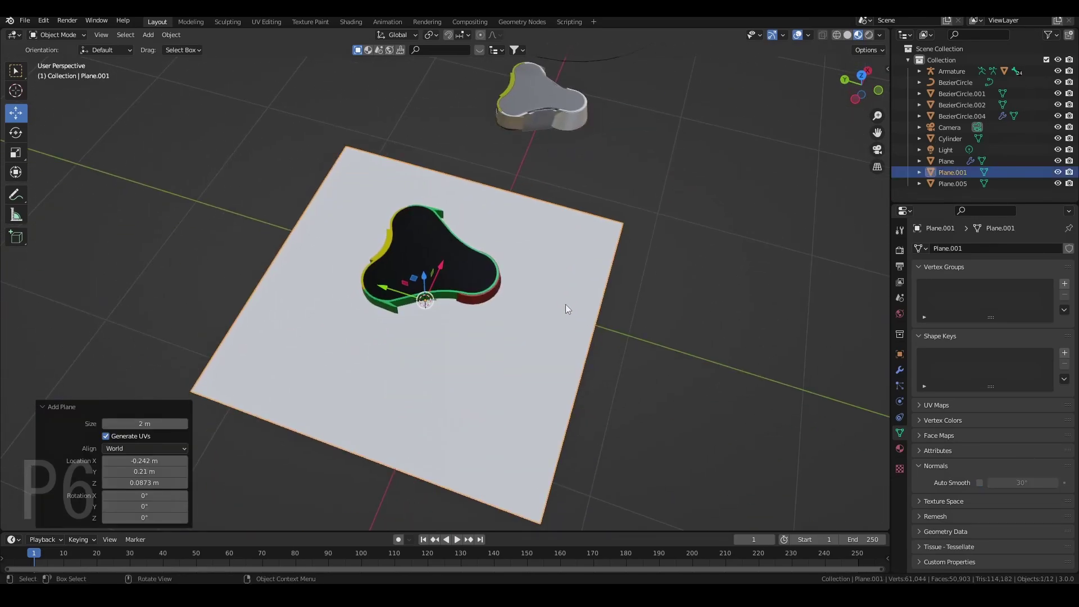
# Scale the new plane down twice, first to about 0.299 and again to about 0.43 of its size
pyautogui.press('s')
pyautogui.click(465, 305)
pyautogui.scroll(5, 473, 352)
pyautogui.keyDown('shift'); pyautogui.moveTo(473, 352); pyautogui.dragTo(498, 355, button='middle'); pyautogui.keyUp('shift')
pyautogui.press('s')
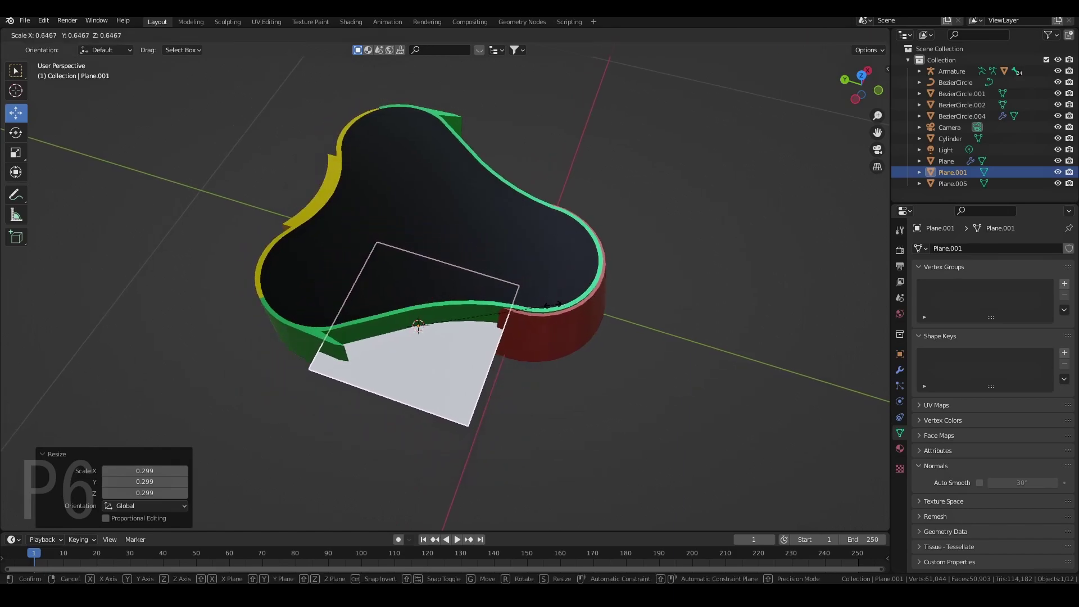
pyautogui.click(511, 312)
# Rotate the plane about Z to follow the green side wall, switch the transform orientation to Local, and stand the plane upright
pyautogui.click(16, 133)
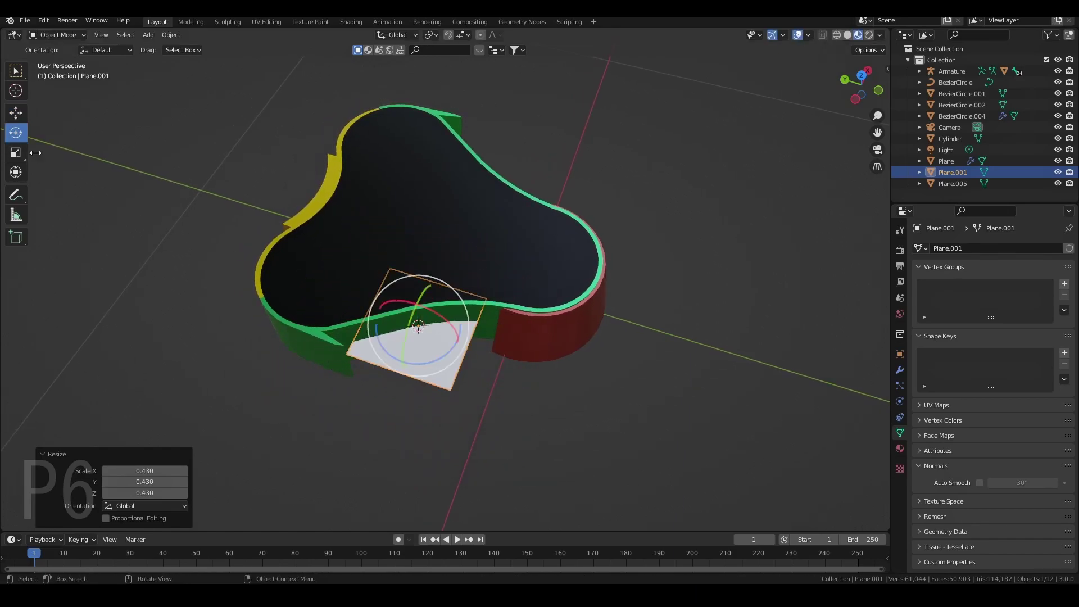
pyautogui.moveTo(424, 363); pyautogui.dragTo(450, 363)
pyautogui.moveTo(451, 313); pyautogui.dragTo(446, 344, button='middle')
pyautogui.moveTo(449, 422); pyautogui.dragTo(451, 421)
pyautogui.moveTo(477, 426); pyautogui.dragTo(388, 349, button='middle')
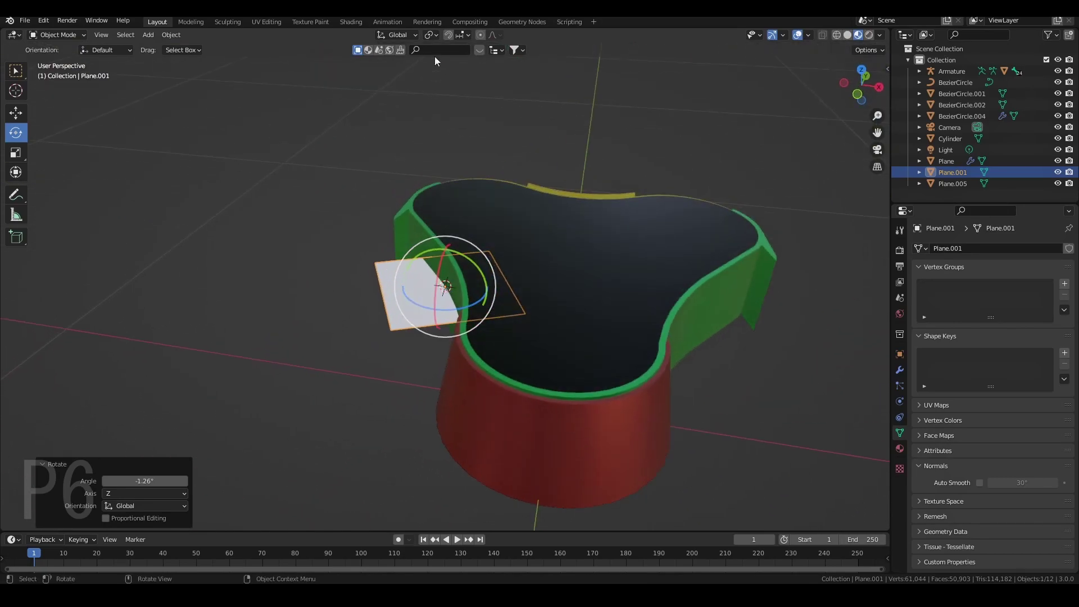
pyautogui.click(405, 35)
pyautogui.click(393, 82)
pyautogui.moveTo(453, 246); pyautogui.dragTo(492, 292, button='middle')
# Scale the upright plane to 0.78 along its local X axis and widen it about 1.48 times along local Y
pyautogui.press('s')
pyautogui.press('x')
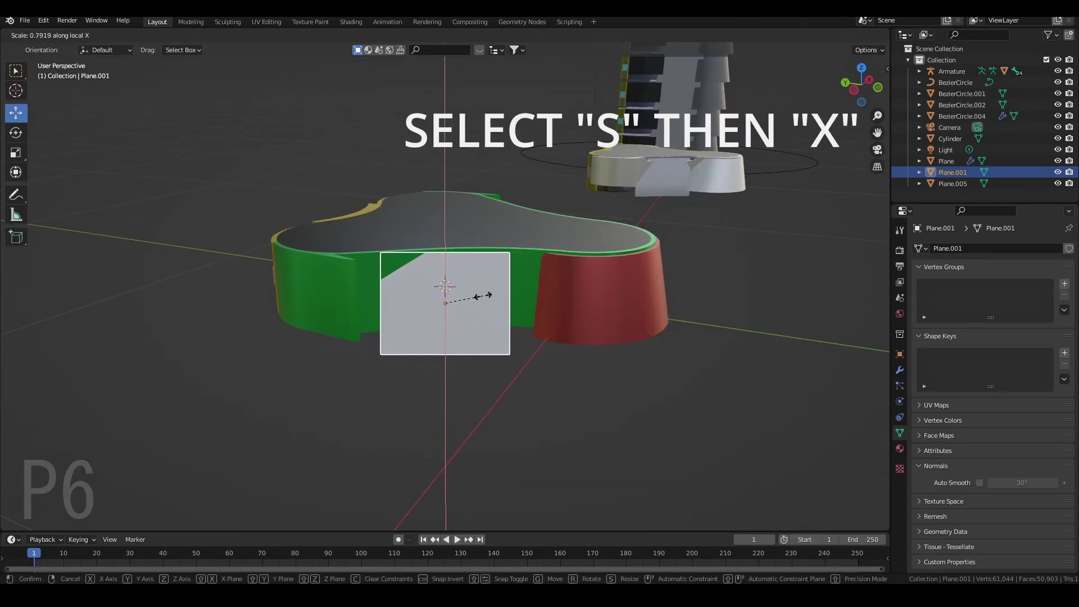
pyautogui.click(482, 295)
pyautogui.scroll(2, 482, 295)
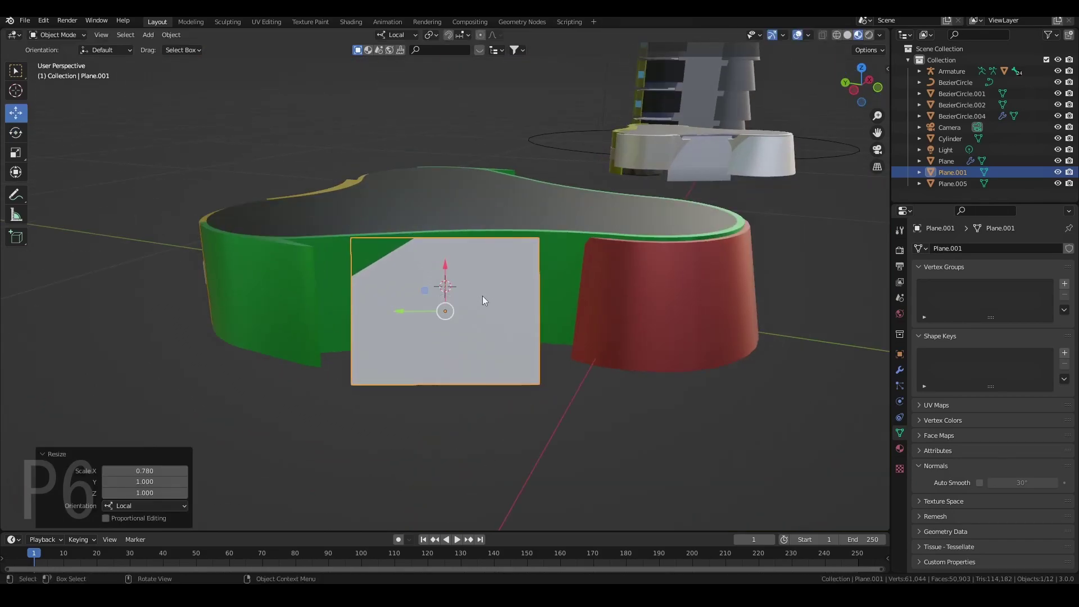
pyautogui.press('s')
pyautogui.press('y')
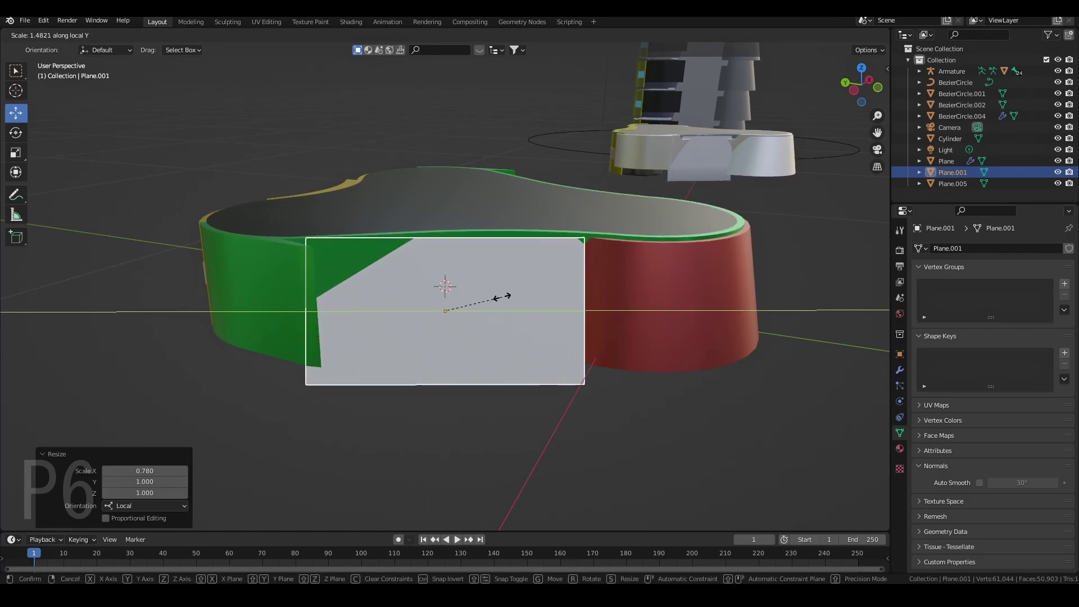
pyautogui.click(502, 297)
# Reselect the plane and narrow it slightly along local Y, by about 0.97, to fit between the green flange and red cylinder
pyautogui.scroll(4, 454, 309)
pyautogui.click(602, 211)
pyautogui.moveTo(454, 309); pyautogui.dragTo(420, 322, button='middle')
pyautogui.scroll(-2, 419, 327)
pyautogui.scroll(2, 477, 275)
pyautogui.scroll(-2, 422, 302)
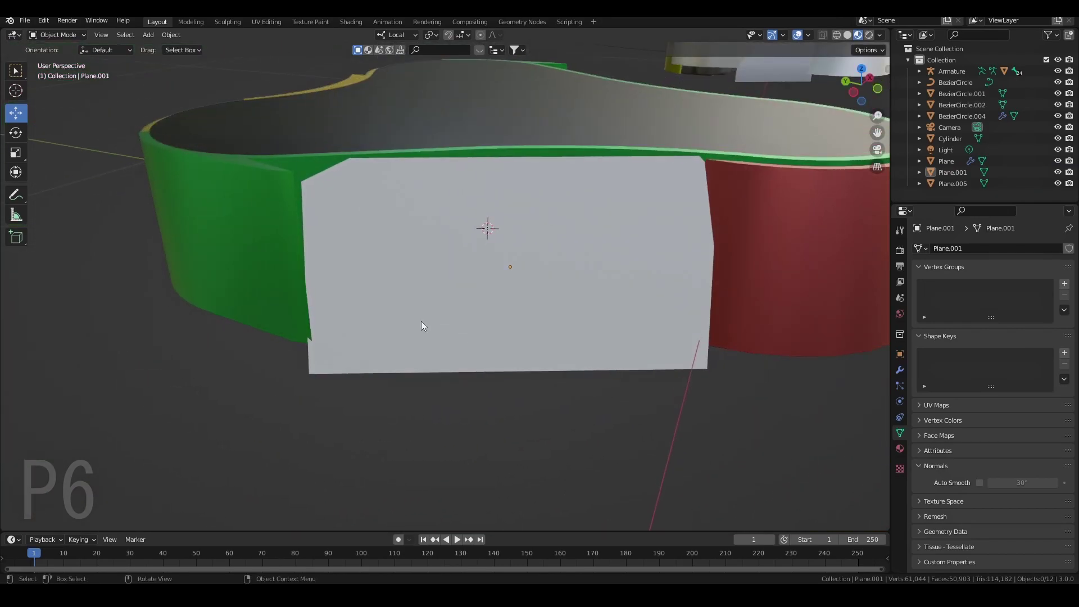
pyautogui.click(636, 227)
pyautogui.press('s')
pyautogui.press('y')
pyautogui.press('y')
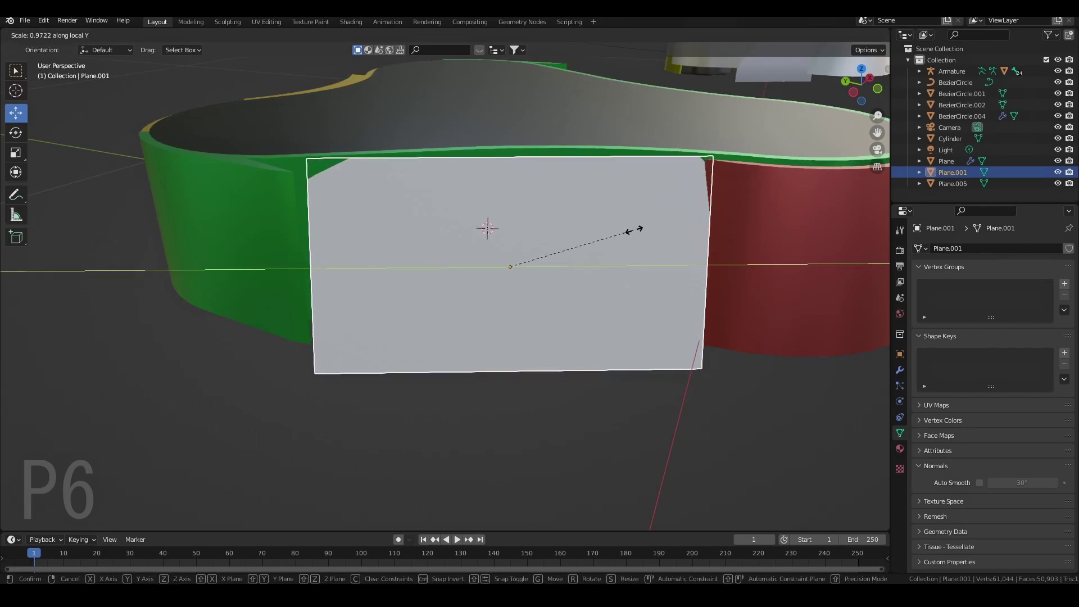
pyautogui.click(633, 229)
# Select the side panel plane and give it a new blue material
pyautogui.moveTo(634, 229); pyautogui.dragTo(513, 334, button='middle')
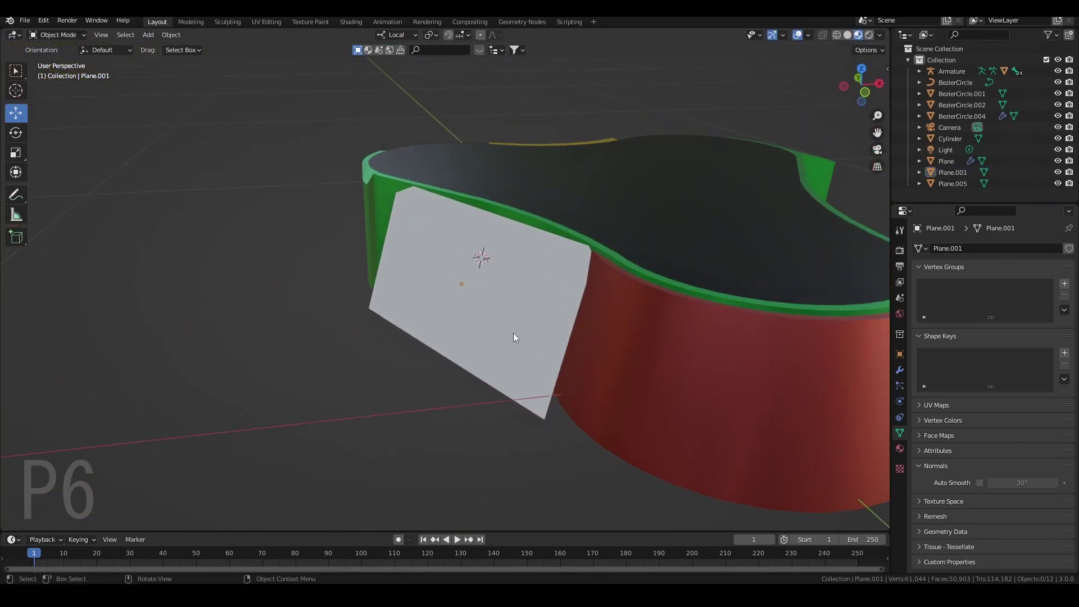
pyautogui.click(514, 335)
pyautogui.click(899, 449)
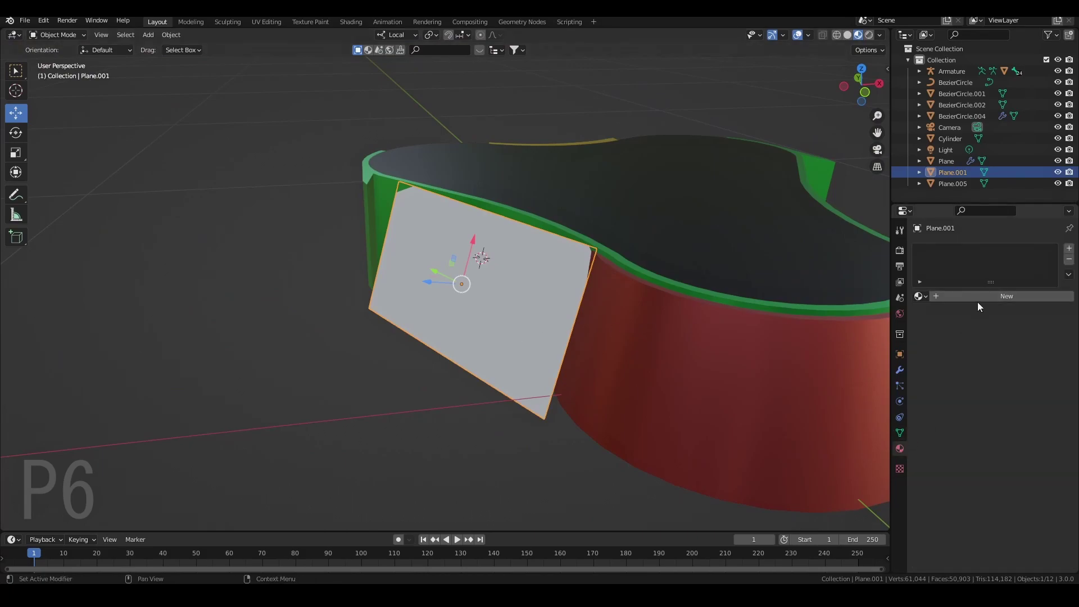
pyautogui.click(978, 296)
# Add a Solidify modifier with Even Thickness to the side panel, adjust its thickness, and apply the modifier
pyautogui.click(899, 370)
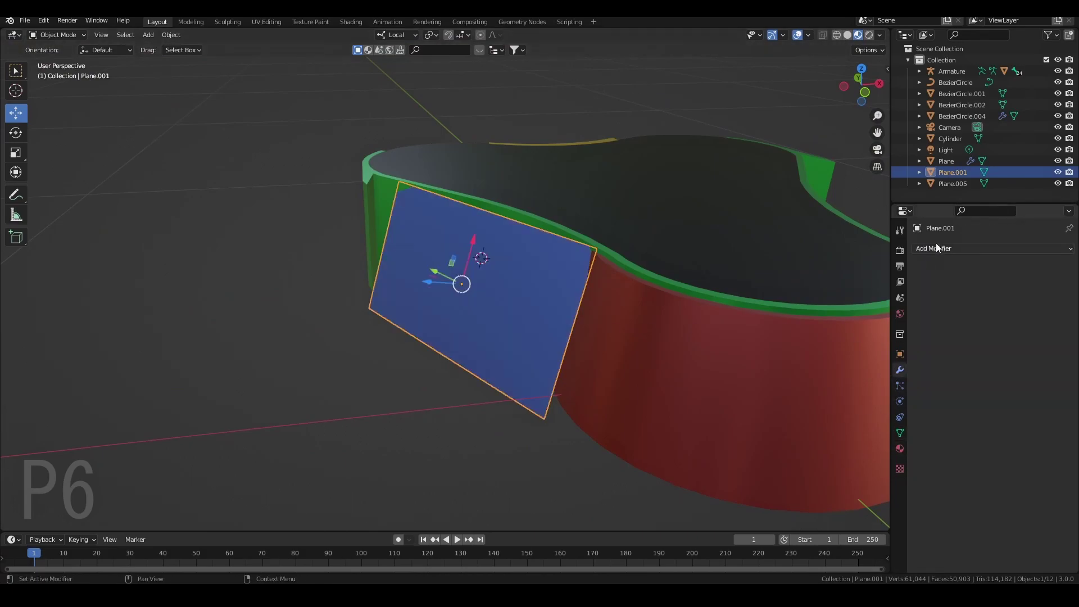
pyautogui.click(941, 251)
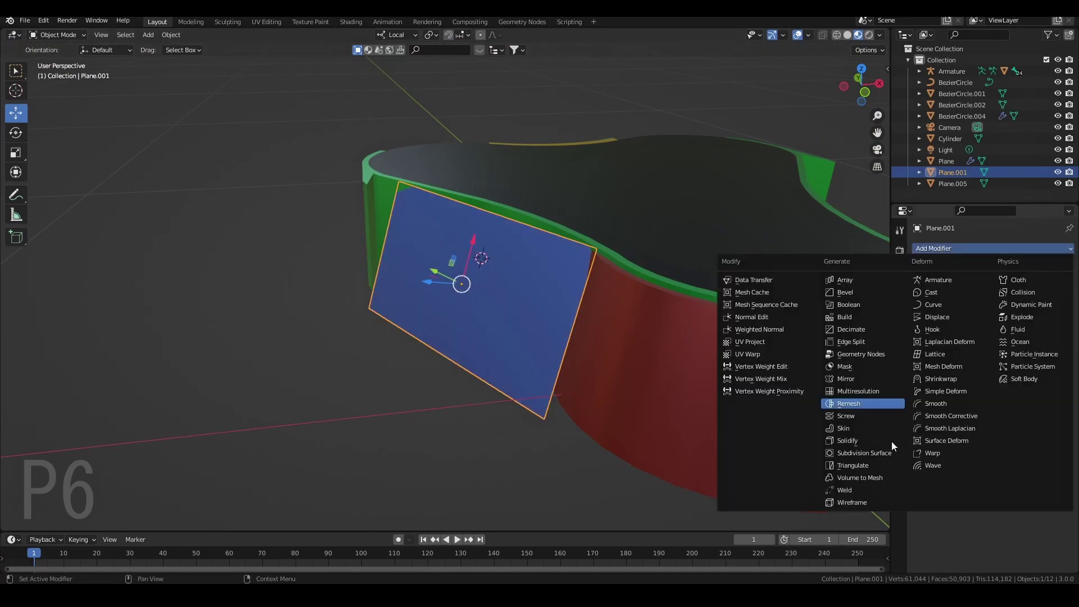
pyautogui.click(848, 441)
pyautogui.moveTo(633, 338); pyautogui.dragTo(787, 343, button='middle')
pyautogui.click(980, 326)
pyautogui.moveTo(1017, 298); pyautogui.dragTo(1039, 298)
pyautogui.moveTo(675, 318); pyautogui.dragTo(637, 336, button='middle')
pyautogui.hotkey('alt', 'a')
pyautogui.moveTo(497, 309); pyautogui.dragTo(562, 348, button='middle')
pyautogui.click(1040, 267)
pyautogui.click(1023, 278)
# In Edit Mode, select the inner bottom edge of the blue side panel and move it along the local X axis
pyautogui.click(440, 335)
pyautogui.moveTo(531, 449); pyautogui.dragTo(266, 190, button='middle')
pyautogui.press('Tab')
pyautogui.scroll(3, 554, 411)
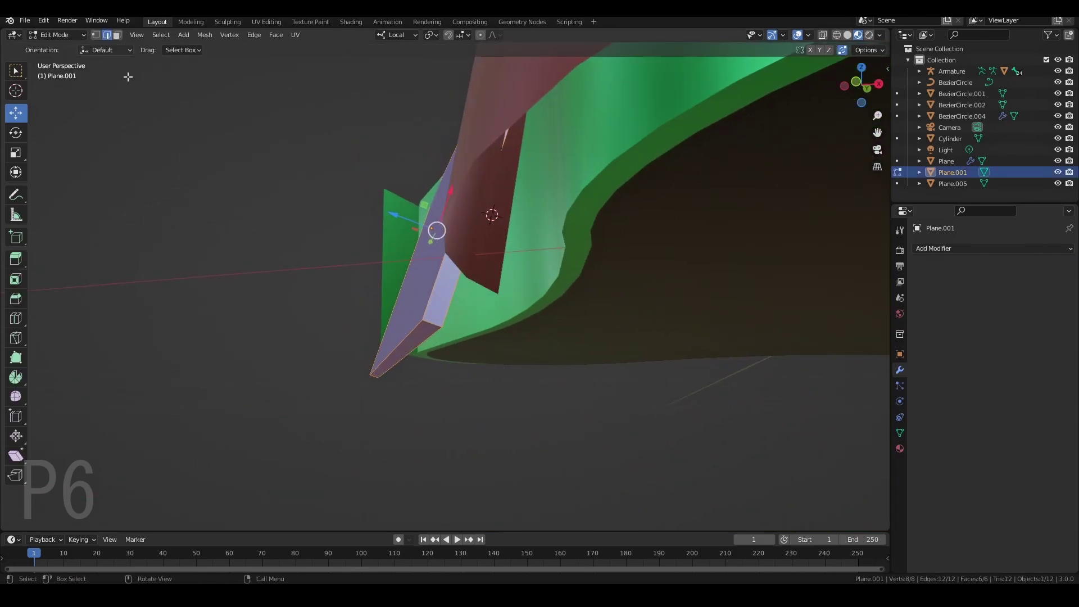
pyautogui.click(435, 333)
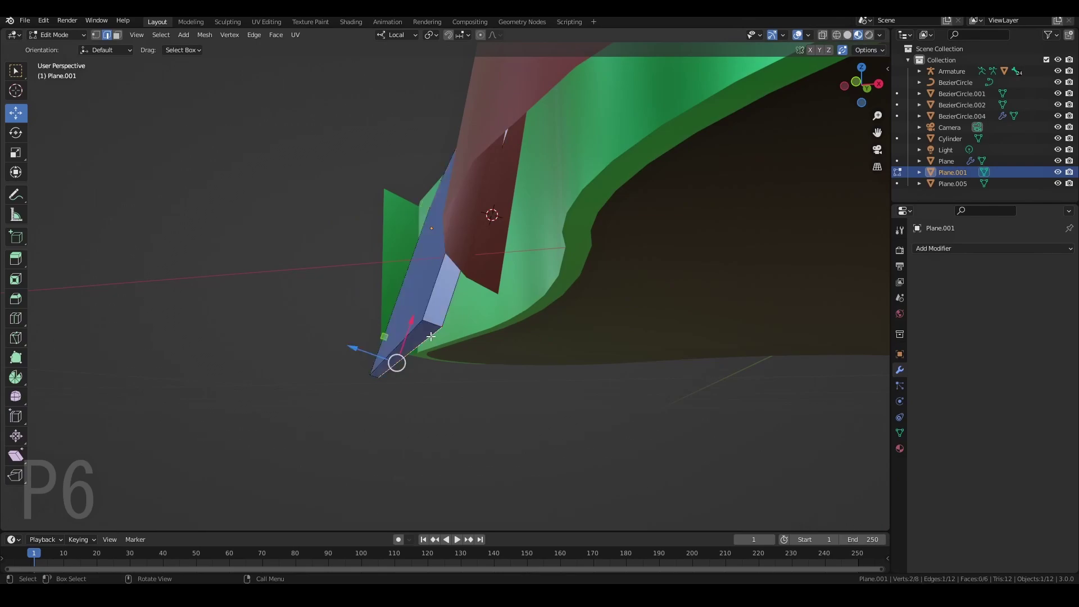
pyautogui.press('g')
pyautogui.press('x')
pyautogui.press('x')
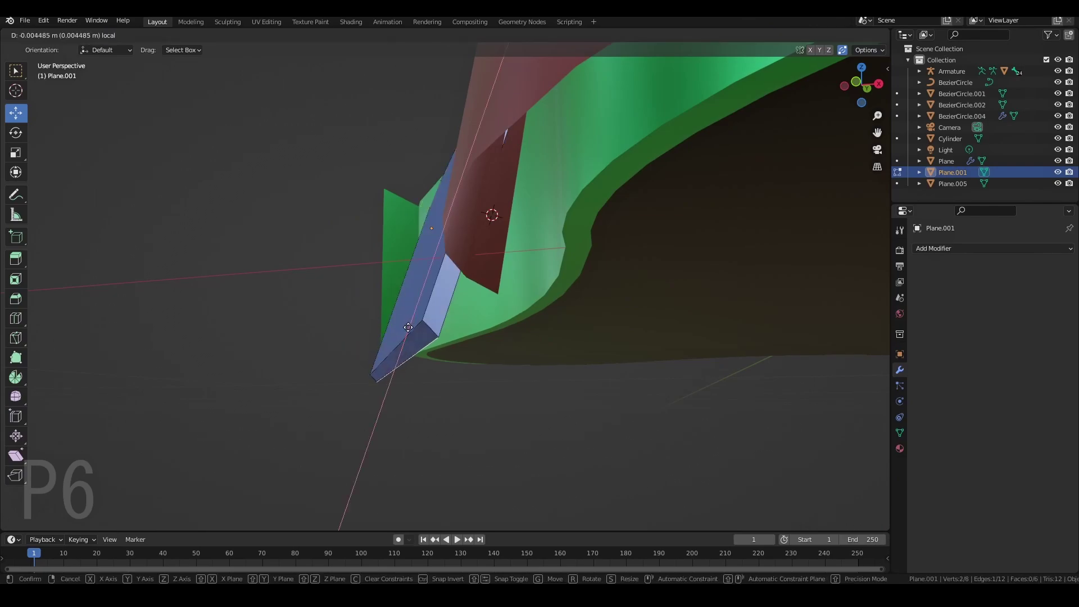
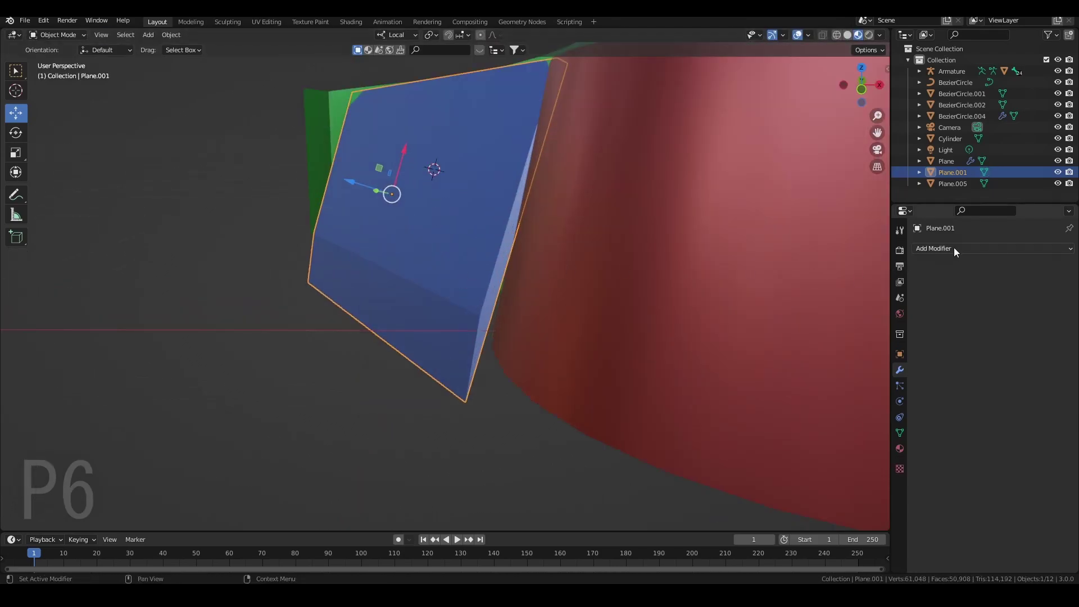
# Add an X-axis Mirror modifier to the side panel with BezierCircle.002 as the mirror object, and deselect the panel
pyautogui.click(933, 249)
pyautogui.click(855, 379)
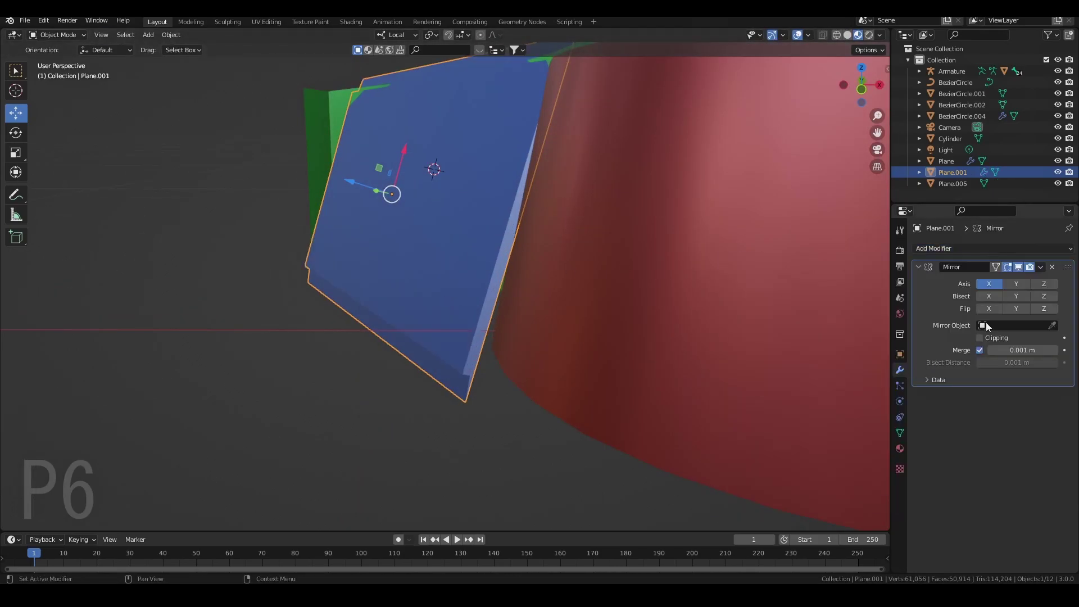
pyautogui.scroll(-5, 607, 321)
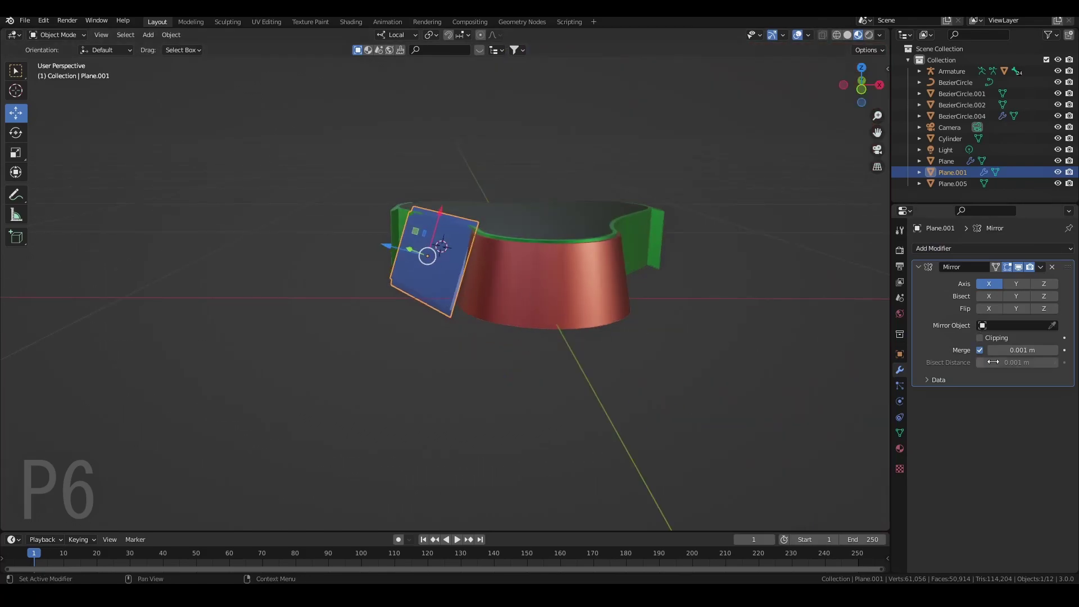
pyautogui.click(1053, 326)
pyautogui.click(570, 225)
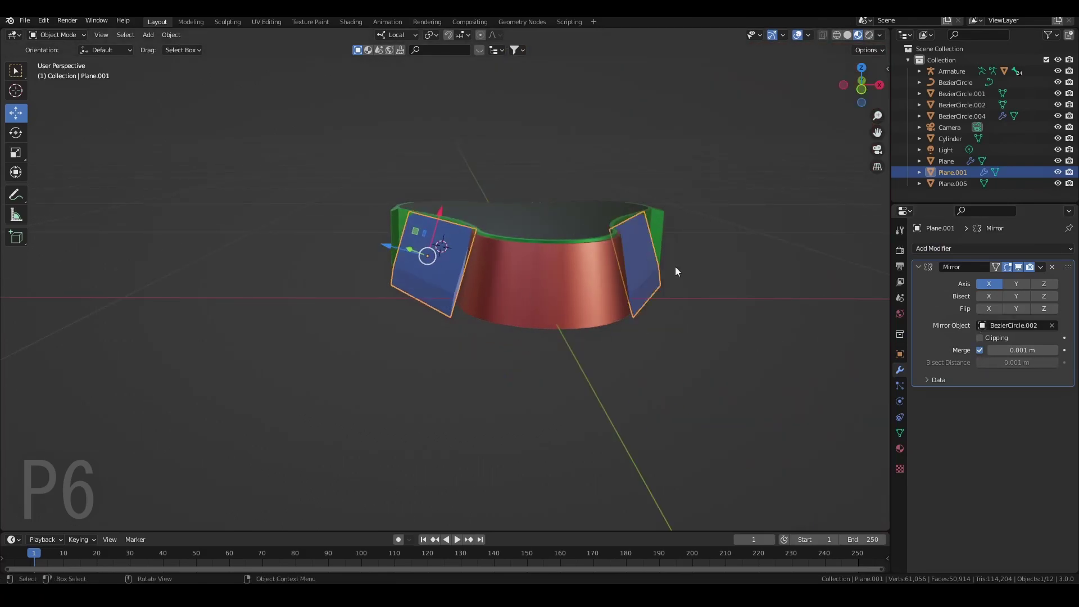
pyautogui.click(714, 268)
# Add a Solidify modifier with Even Thickness to the flared red cylinder, adjust its thickness, and apply it
pyautogui.moveTo(714, 267); pyautogui.dragTo(464, 306, button='middle')
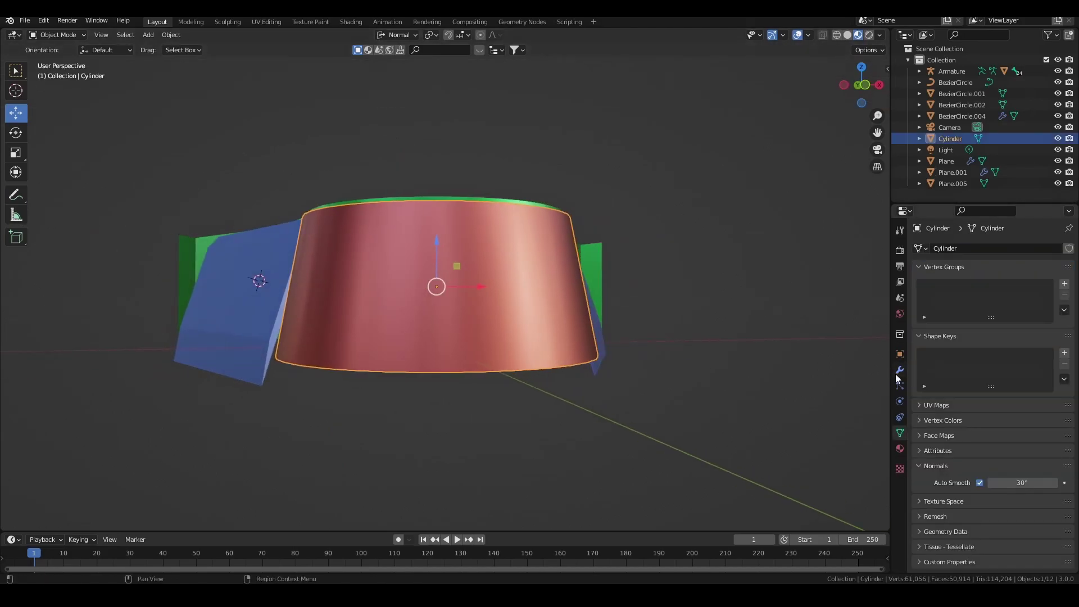
pyautogui.click(897, 372)
pyautogui.click(949, 247)
pyautogui.click(862, 441)
pyautogui.moveTo(664, 393); pyautogui.dragTo(607, 293, button='middle')
pyautogui.click(980, 325)
pyautogui.moveTo(1012, 298); pyautogui.dragTo(1074, 298)
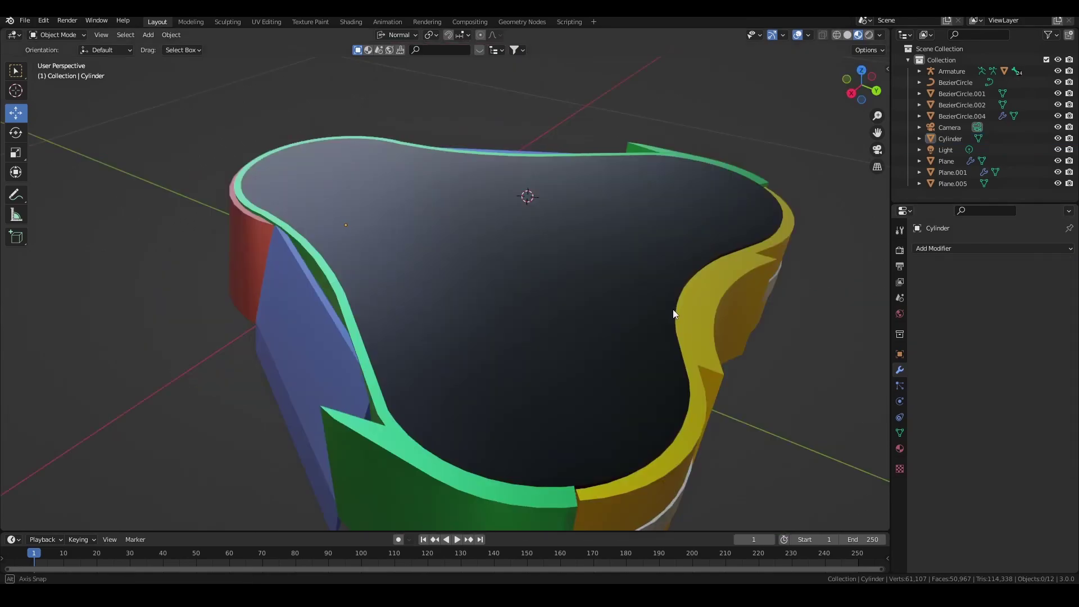
# Snap the 3D cursor to the world origin and add a cylinder mesh with 32 vertices, 1 m radius and 2 m depth
pyautogui.moveTo(673, 309); pyautogui.dragTo(577, 314, button='middle')
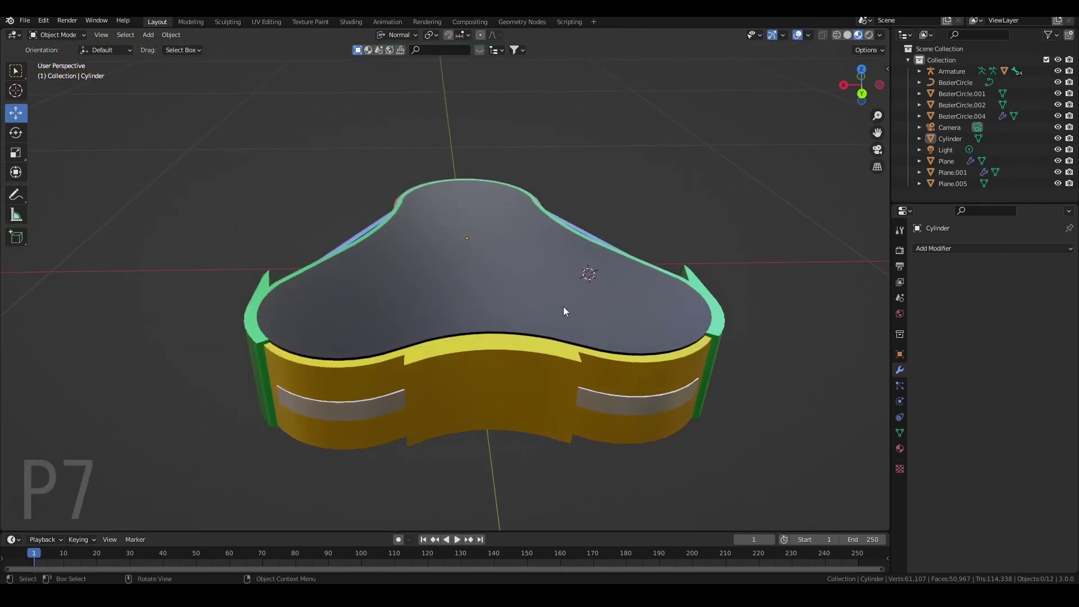
pyautogui.click(170, 35)
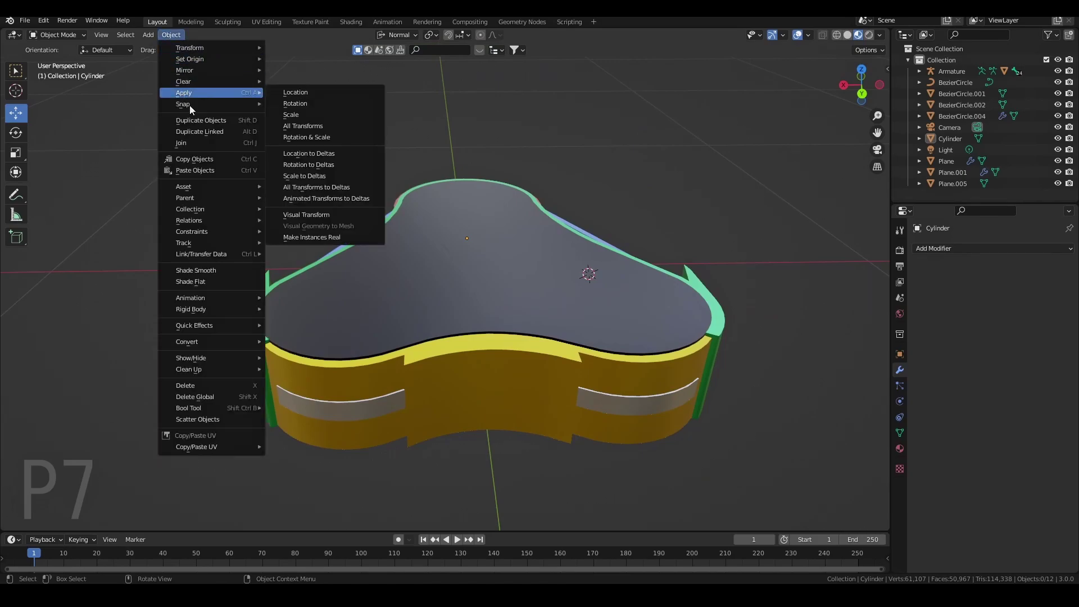
pyautogui.moveTo(180, 104)
pyautogui.click(337, 164)
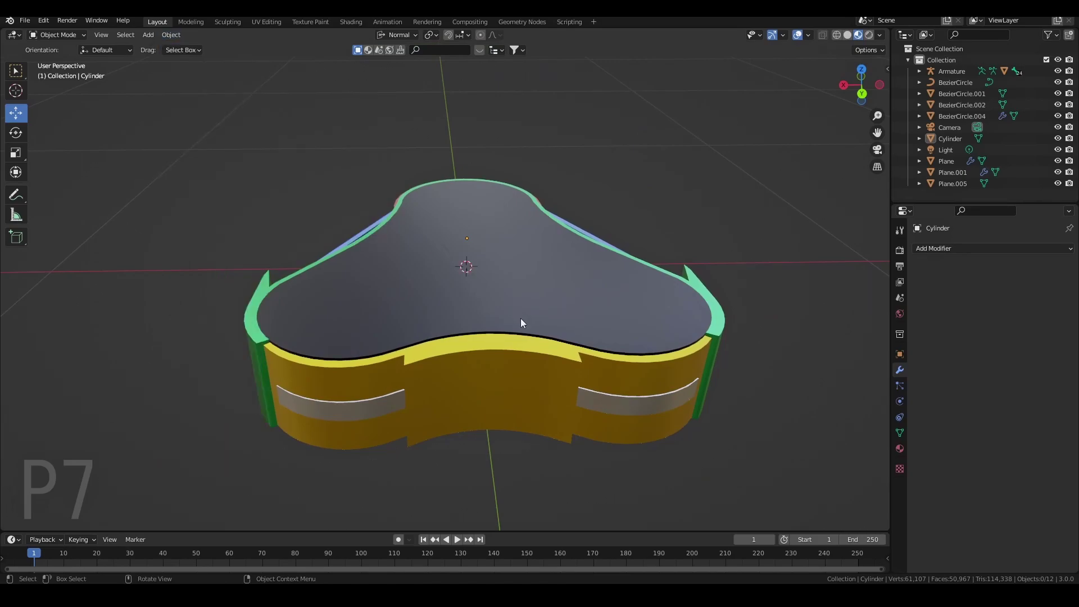
pyautogui.scroll(-2, 521, 322)
pyautogui.hotkey('shift', 'a')
pyautogui.moveTo(524, 331)
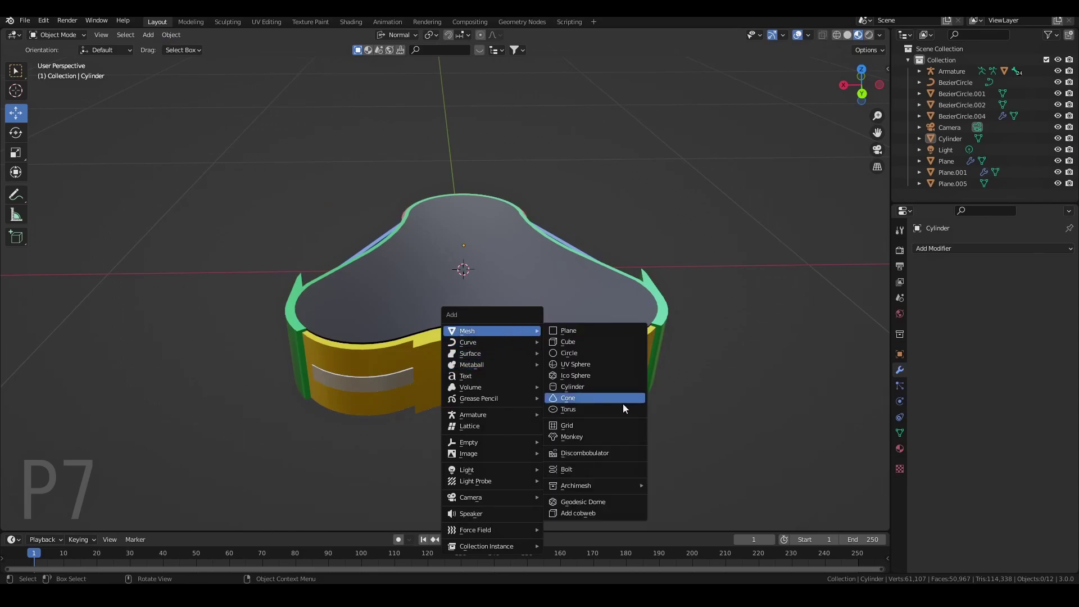
pyautogui.click(573, 387)
pyautogui.scroll(-4, 584, 389)
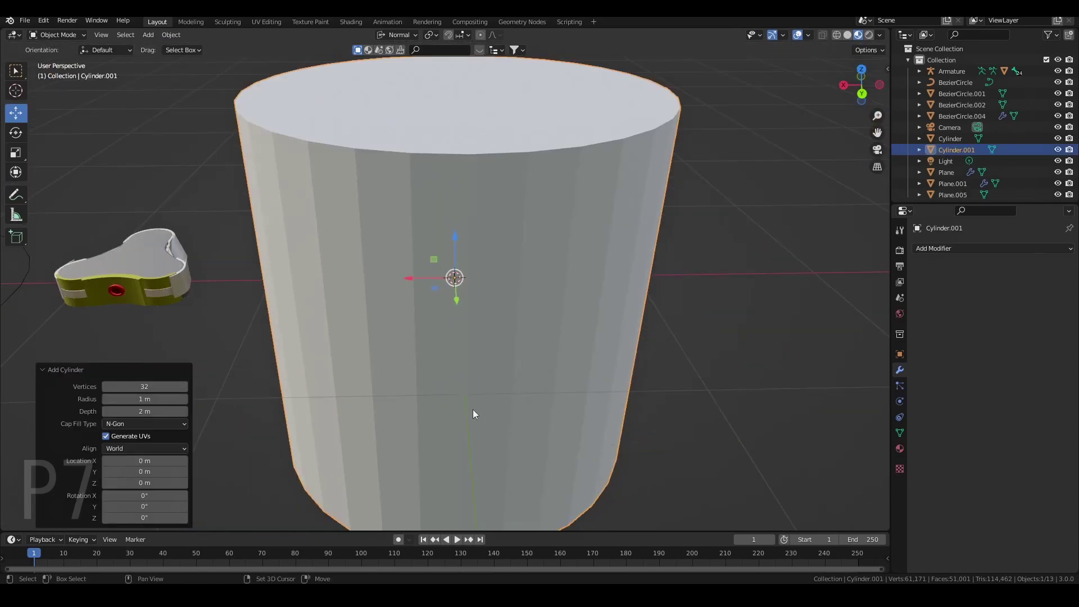
# Rotate the new cylinder -90° about the X axis and scale it by a factor of -0.04
pyautogui.moveTo(251, 252); pyautogui.dragTo(486, 362, button='middle')
pyautogui.scroll(-5, 366, 315)
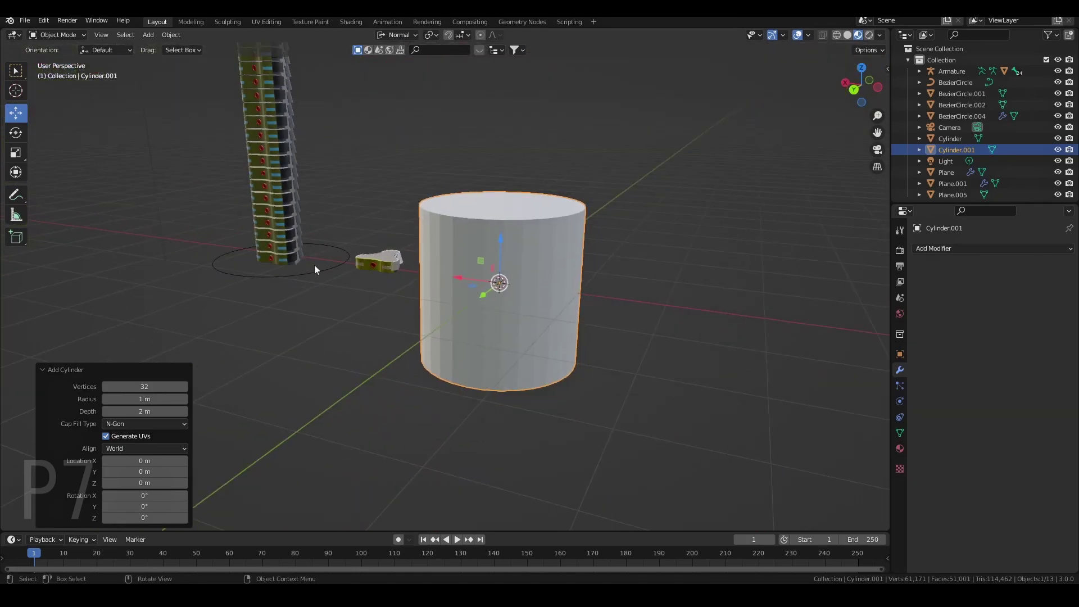
pyautogui.moveTo(236, 158); pyautogui.dragTo(373, 152, button='middle')
pyautogui.keyDown('shift'); pyautogui.moveTo(463, 474); pyautogui.dragTo(259, 107, button='middle'); pyautogui.keyUp('shift')
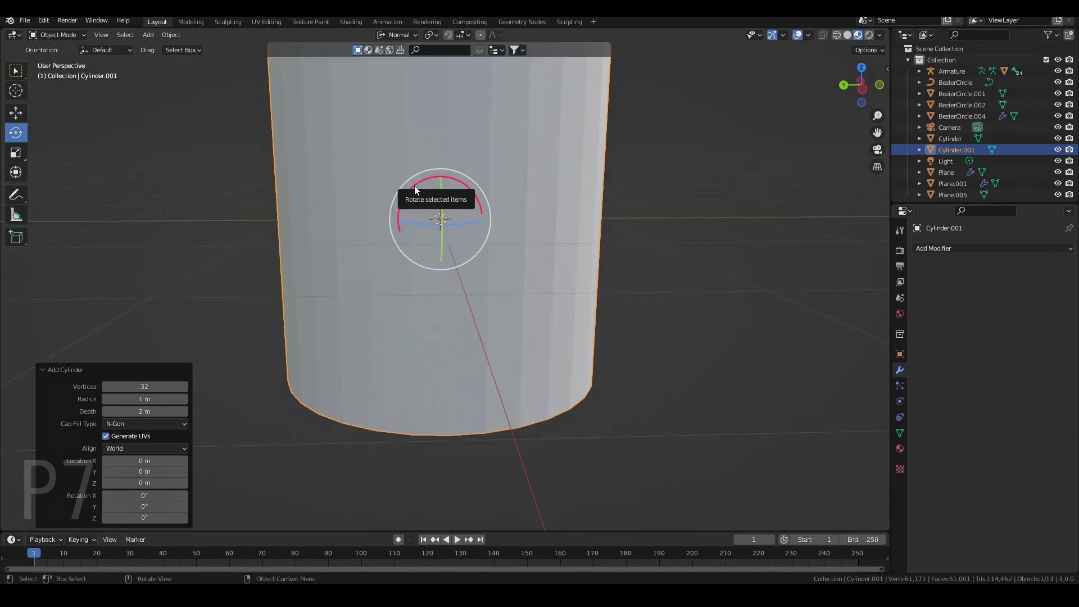
pyautogui.moveTo(414, 187); pyautogui.dragTo(403, 249)
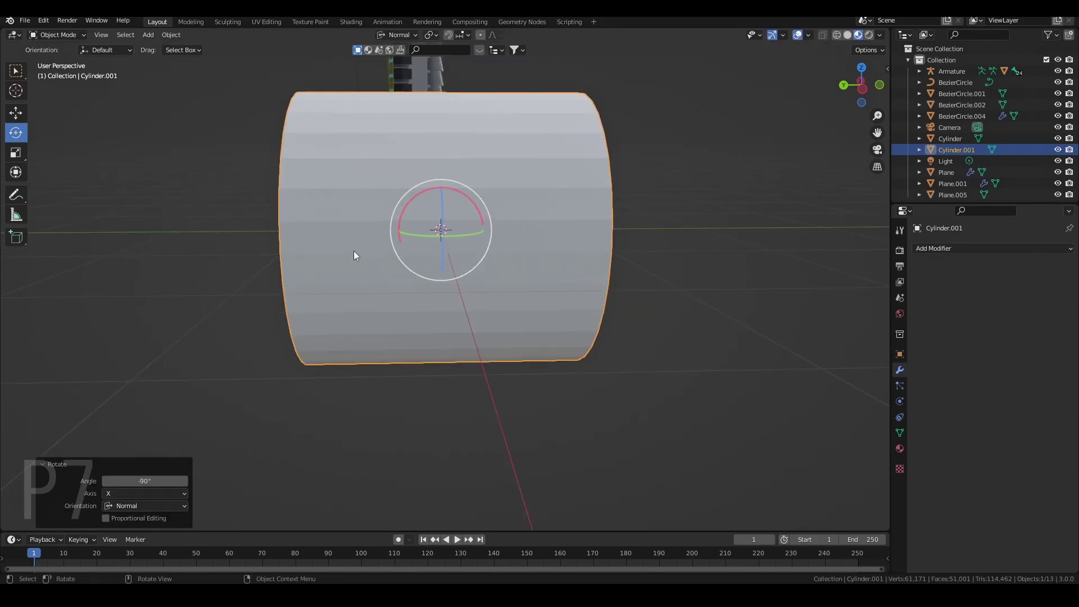
pyautogui.moveTo(353, 250); pyautogui.dragTo(434, 263, button='middle')
pyautogui.press('s')
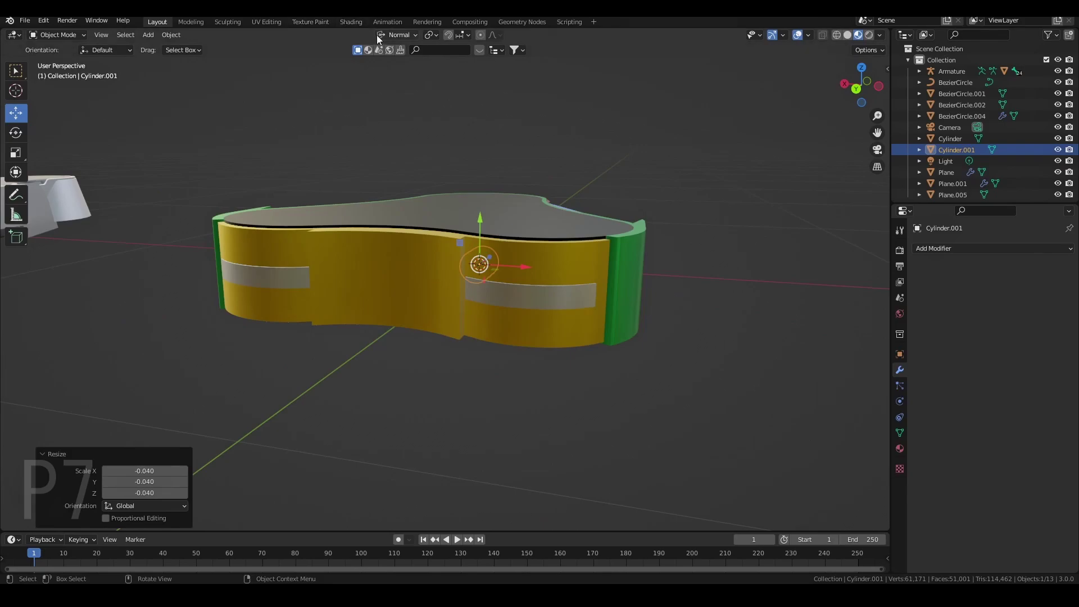
# Switch the transform orientation to Global, move the small cylinder into the middle of the yellow wall, and enlarge it slightly
pyautogui.click(381, 36)
pyautogui.click(378, 71)
pyautogui.moveTo(469, 256); pyautogui.dragTo(416, 319, button='middle')
pyautogui.moveTo(444, 293); pyautogui.dragTo(235, 362)
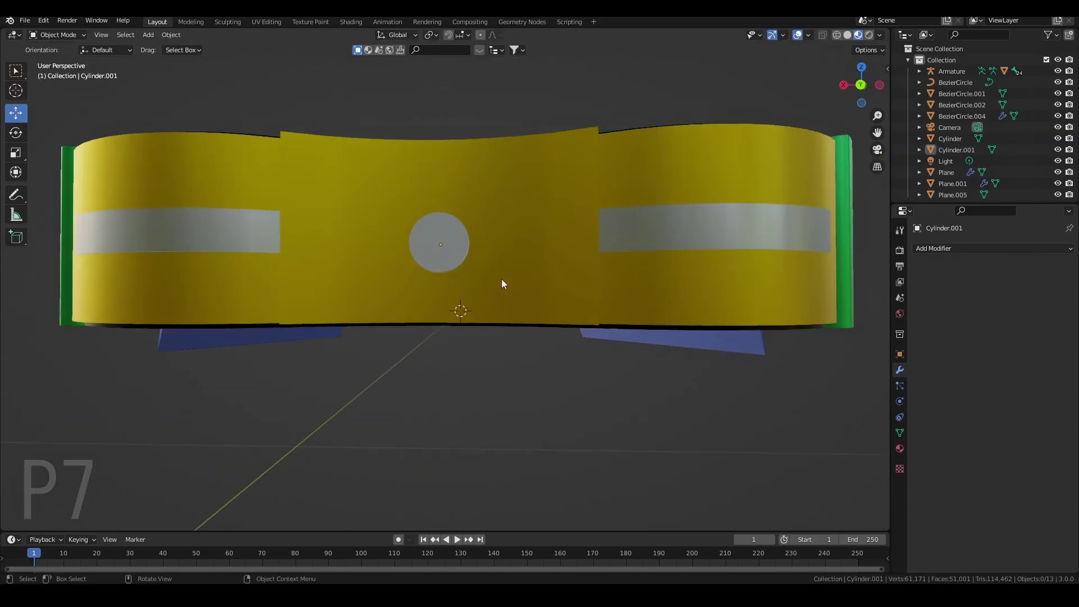
pyautogui.moveTo(501, 283); pyautogui.dragTo(443, 279, button='middle')
pyautogui.click(444, 279)
pyautogui.press('s')
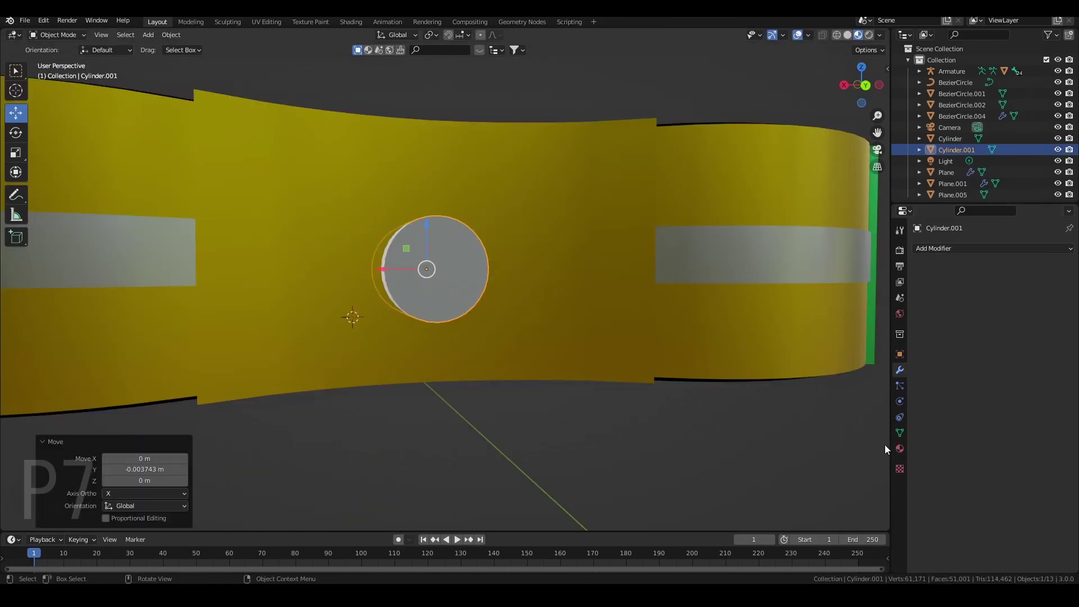
# Give the small cylinder on the yellow wall a new material with a saturated red base color
pyautogui.click(899, 450)
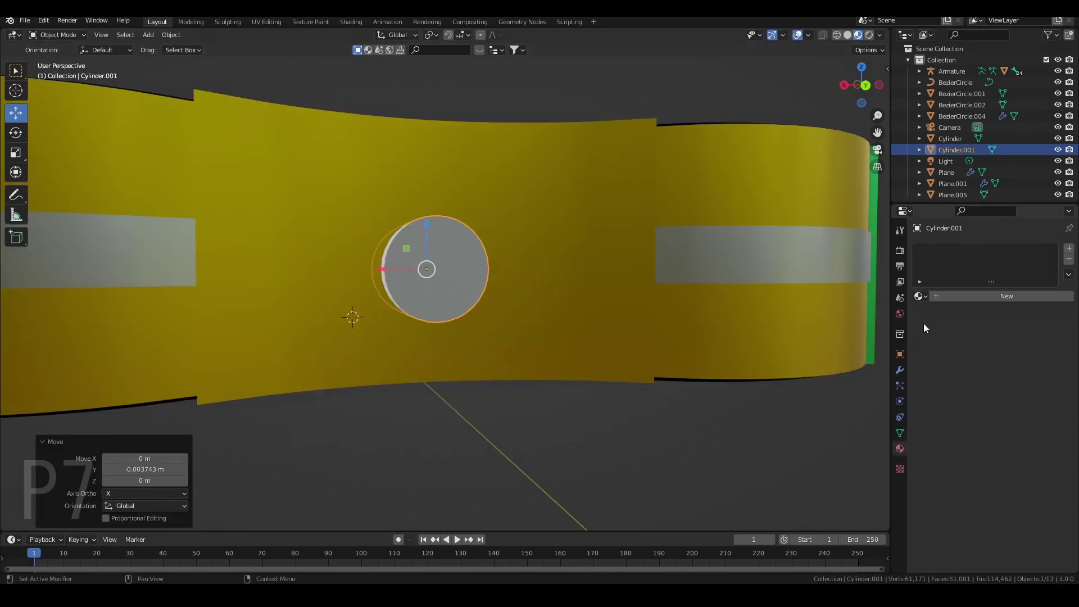
pyautogui.click(960, 297)
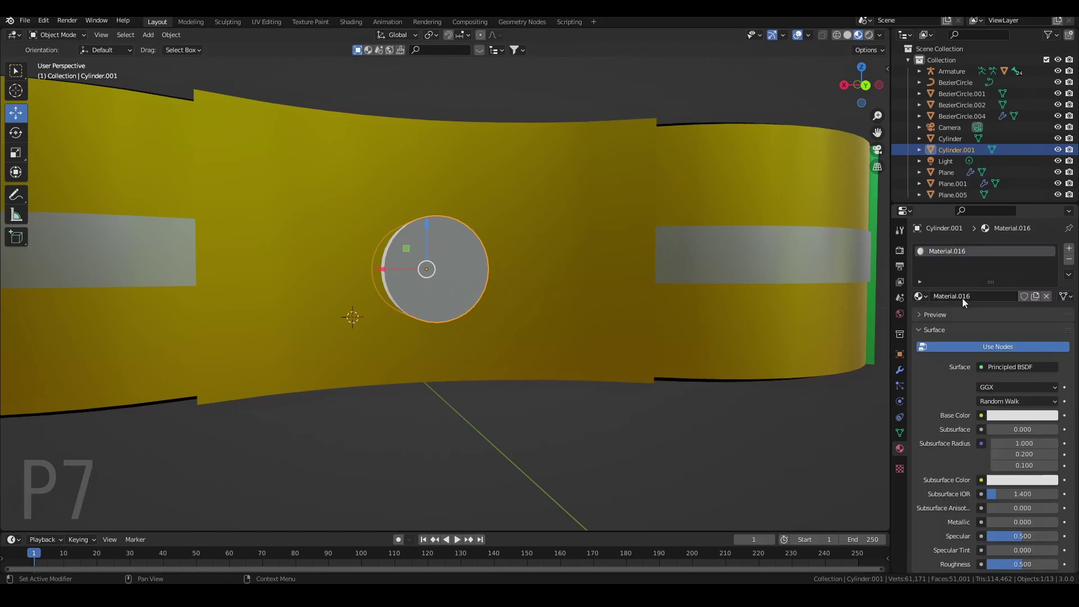
pyautogui.click(1022, 416)
pyautogui.click(1016, 417)
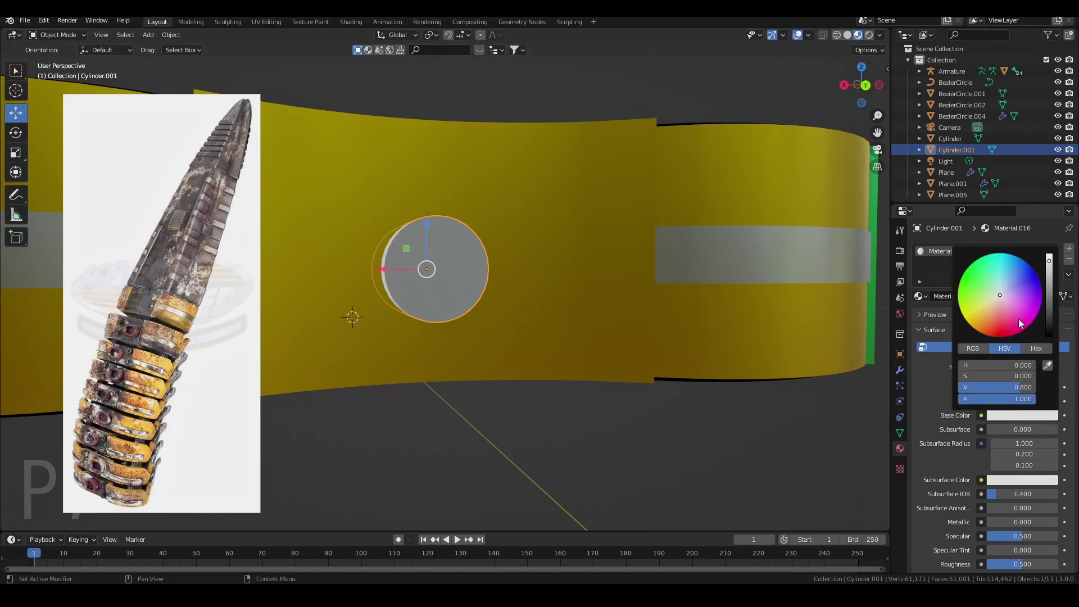
pyautogui.click(997, 323)
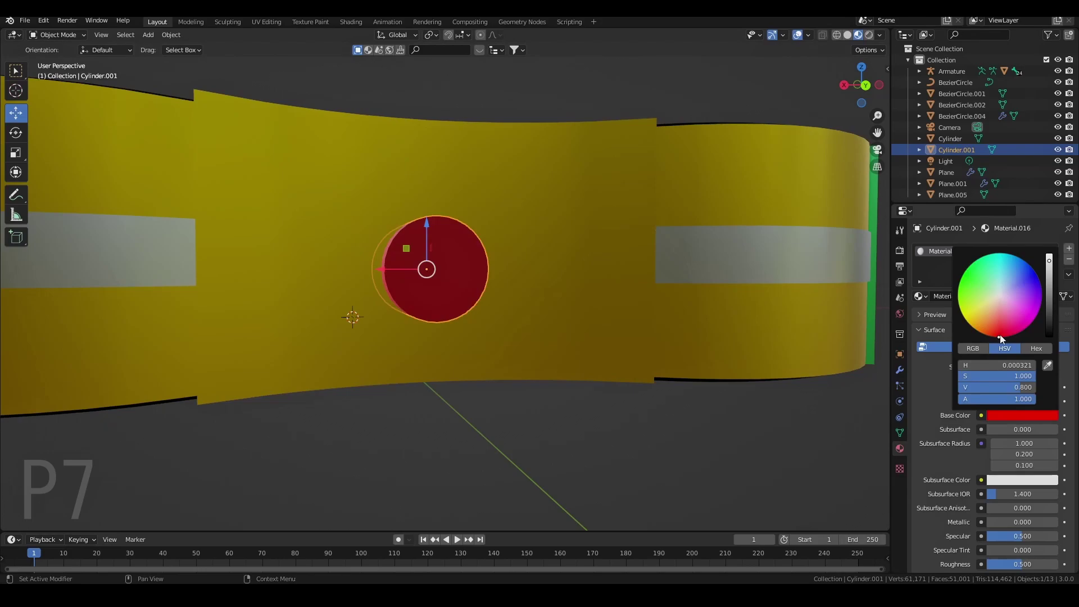
# Shade the small red cylinder smooth and enable Auto Smooth at 30° for its normals
pyautogui.moveTo(444, 264); pyautogui.dragTo(463, 222, button='middle')
pyautogui.rightClick(464, 222)
pyautogui.click(463, 222)
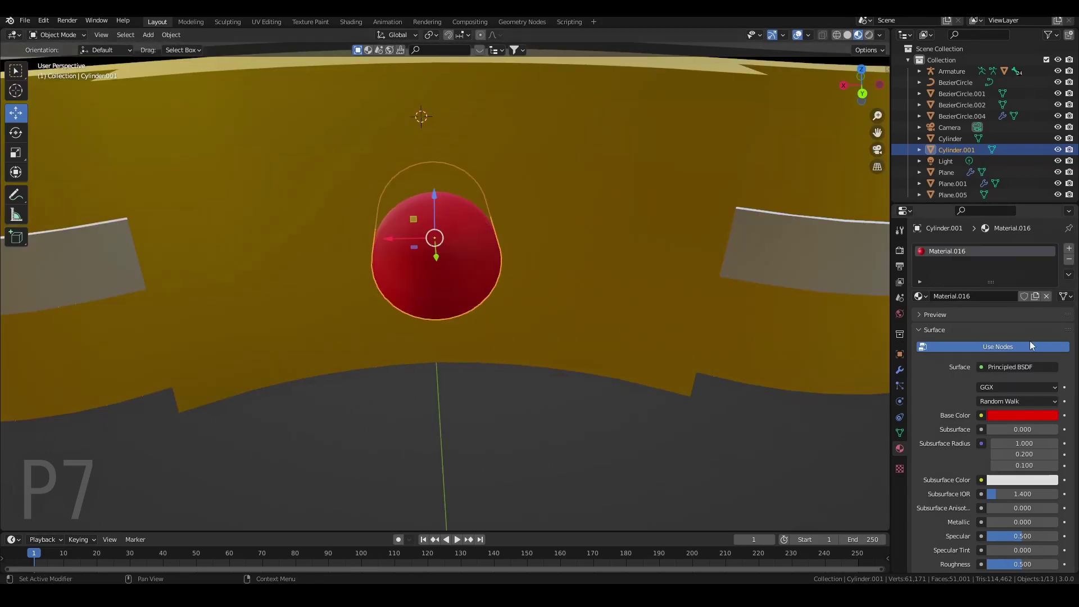
pyautogui.click(900, 433)
pyautogui.click(980, 483)
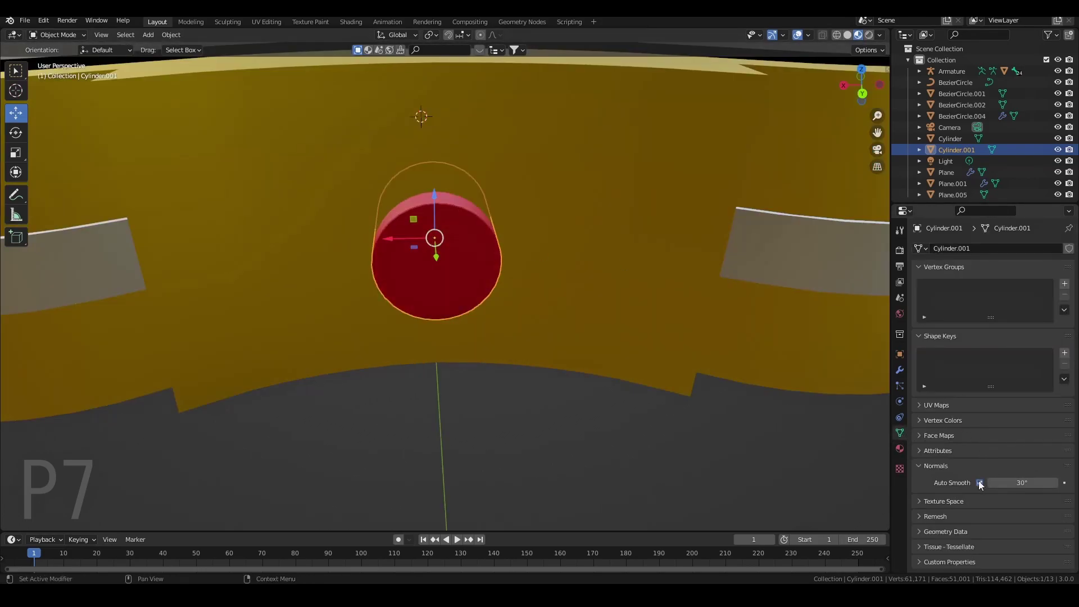
pyautogui.keyDown('shift'); pyautogui.moveTo(351, 183); pyautogui.dragTo(413, 264, button='middle'); pyautogui.keyUp('shift')
pyautogui.moveTo(462, 305); pyautogui.dragTo(447, 281, button='middle')
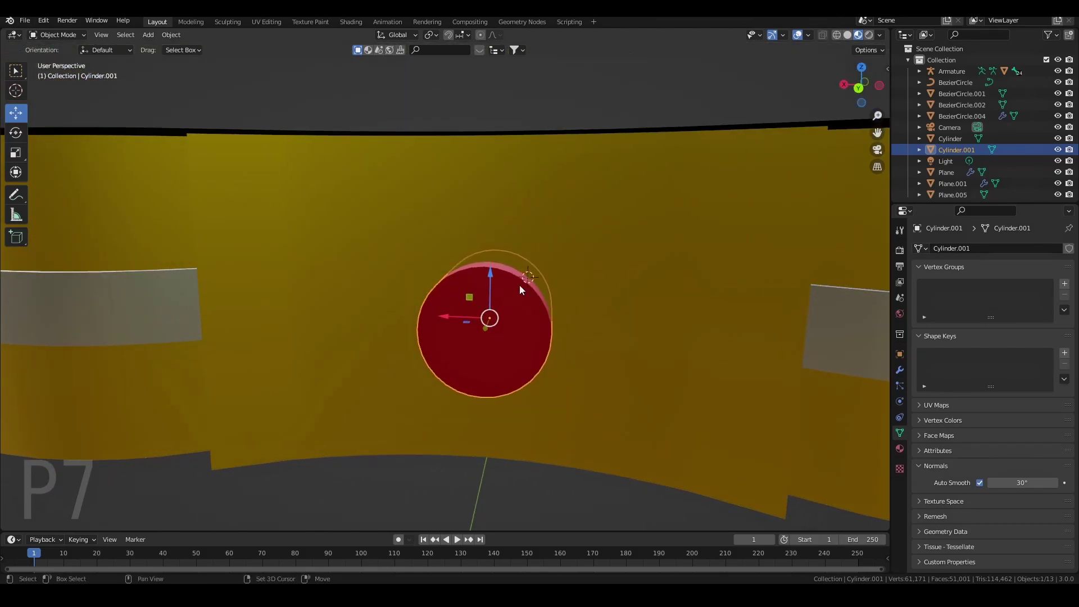
pyautogui.hotkey('shift', 'd')
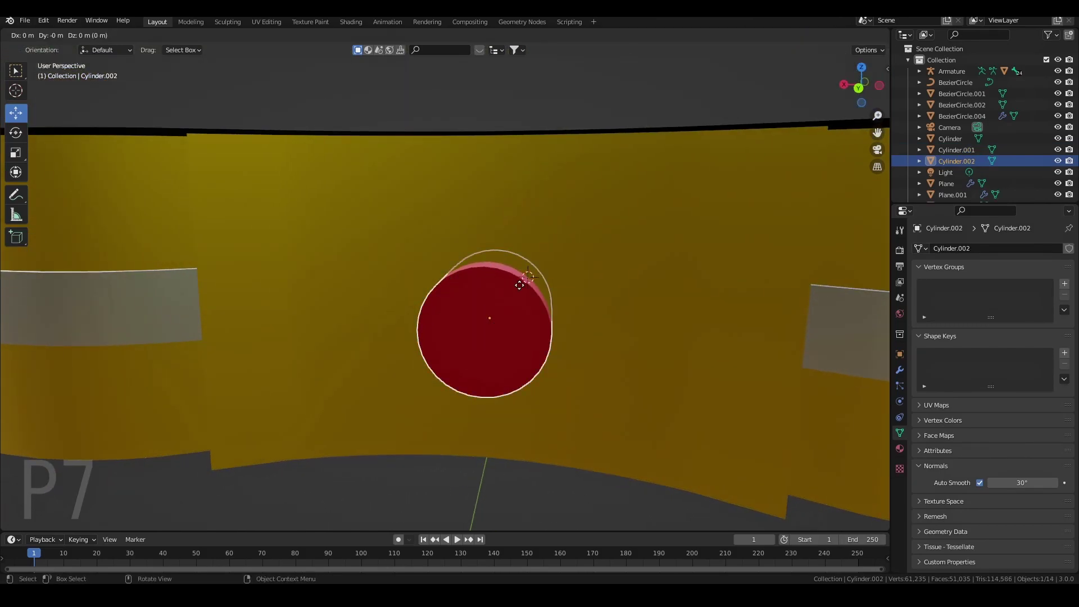
pyautogui.rightClick(520, 285)
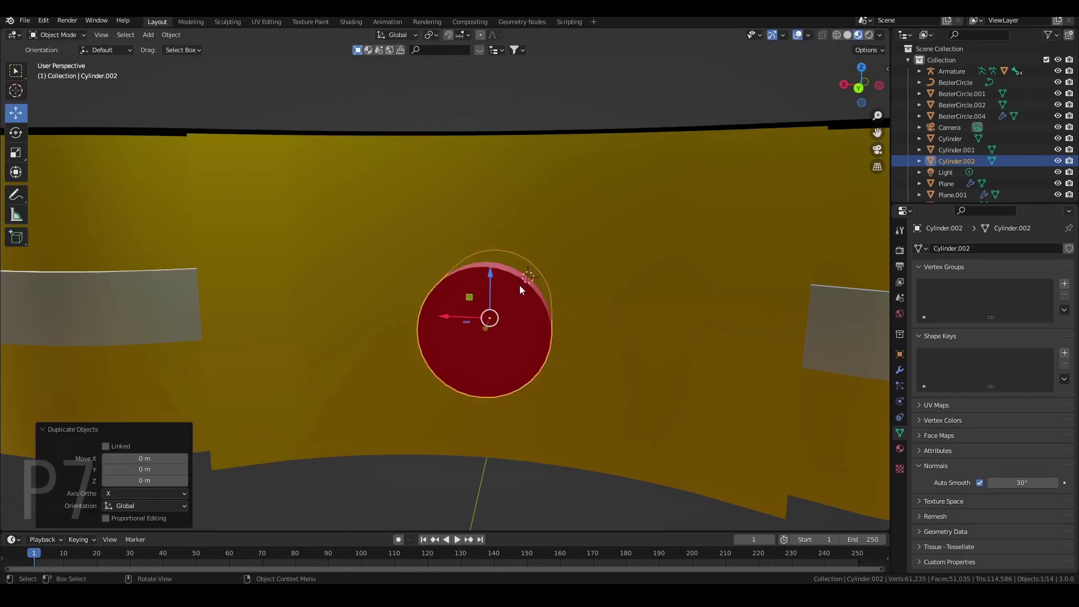
pyautogui.moveTo(545, 337); pyautogui.dragTo(551, 339, button='middle')
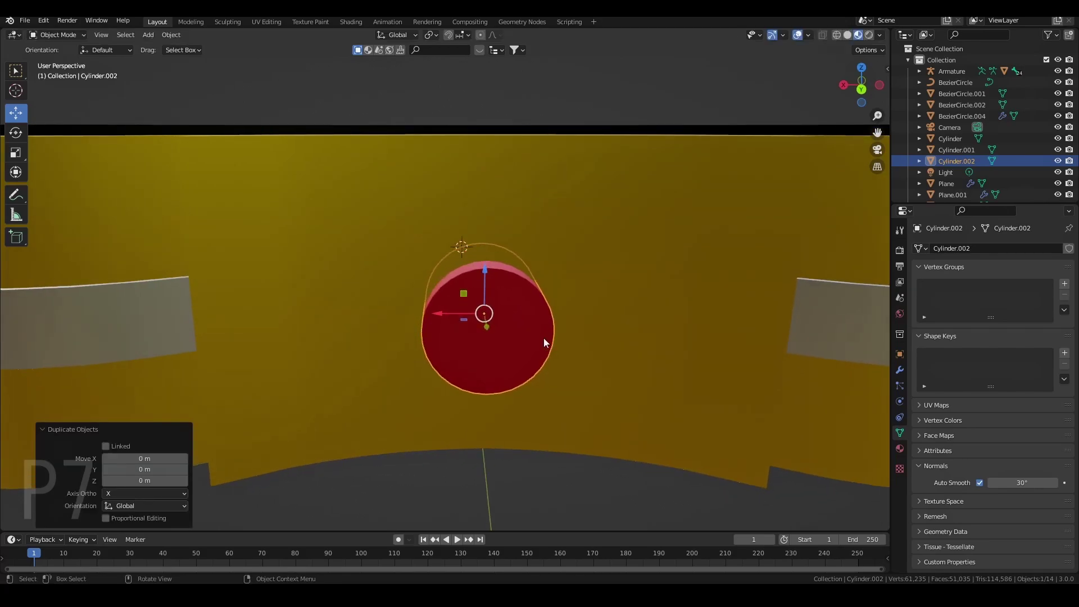
pyautogui.hotkey('shift', 'd')
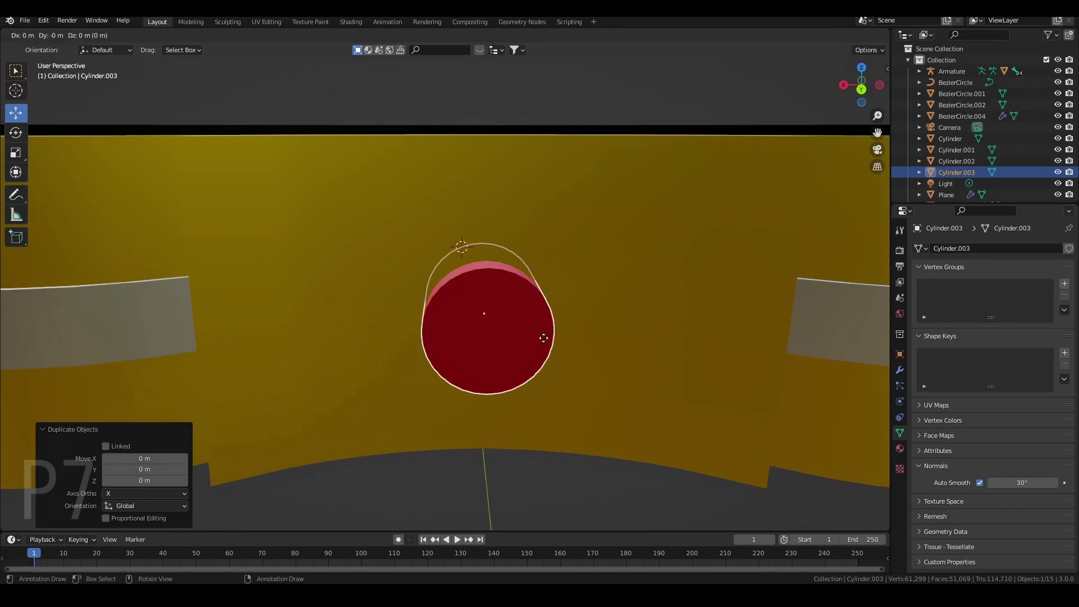
pyautogui.click(644, 318)
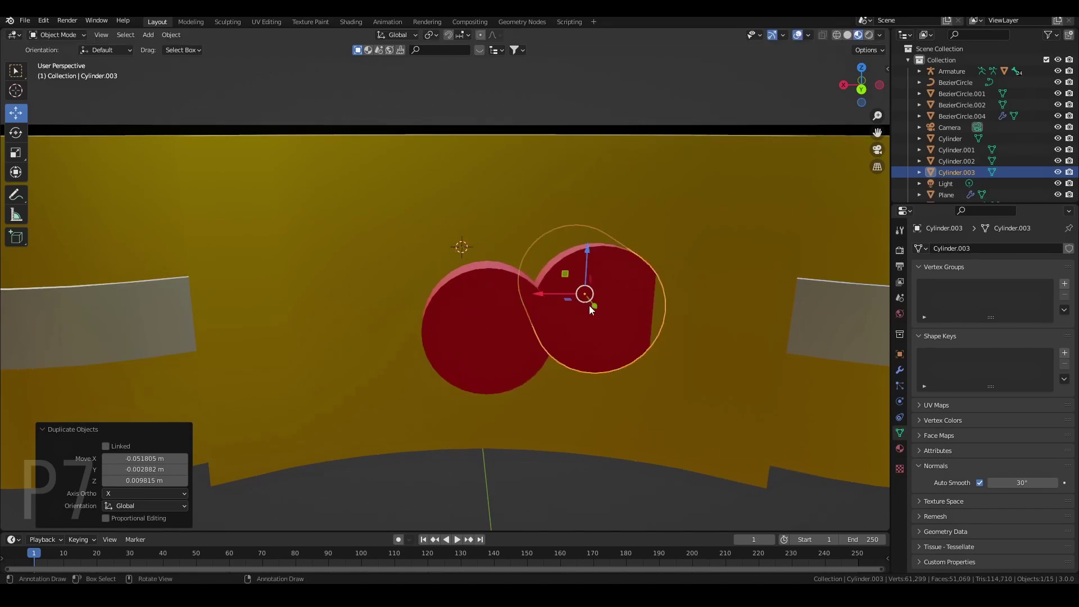
pyautogui.hotkey('ctrl', 'z')
pyautogui.hotkey('ctrl', 'z')
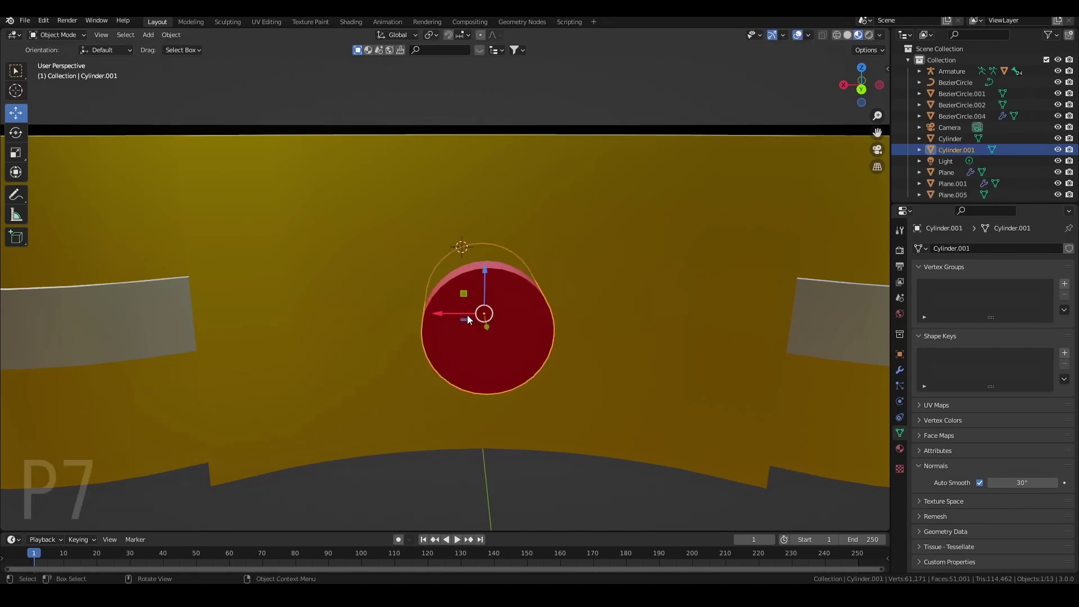
# Duplicate the red cylinder in place and scale the copy uniformly by 0.585
pyautogui.hotkey('shift', 'd')
pyautogui.rightClick(470, 319)
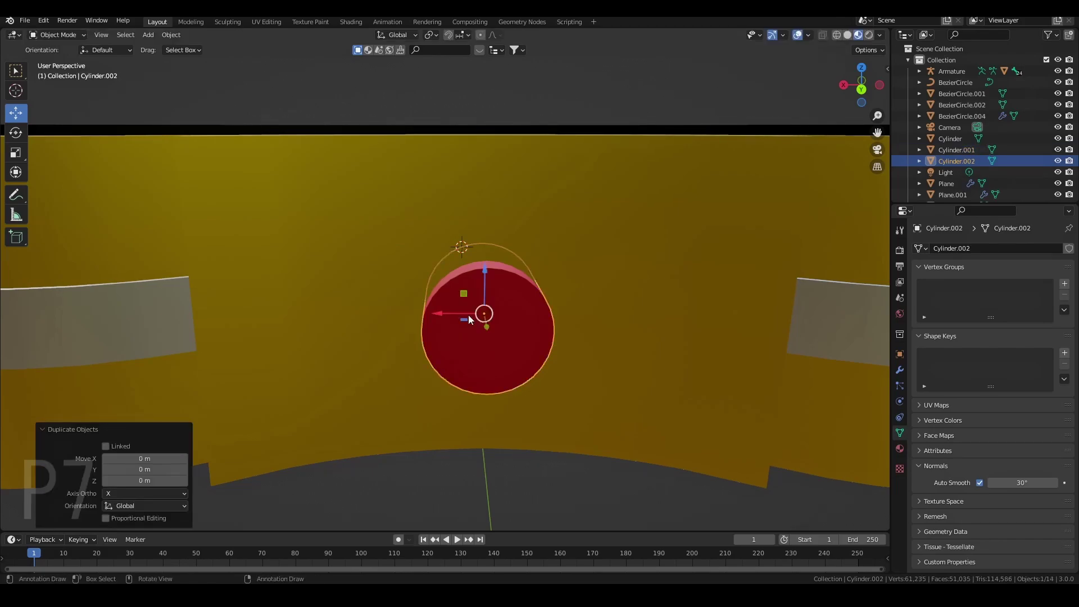
pyautogui.press('s')
pyautogui.click(603, 304)
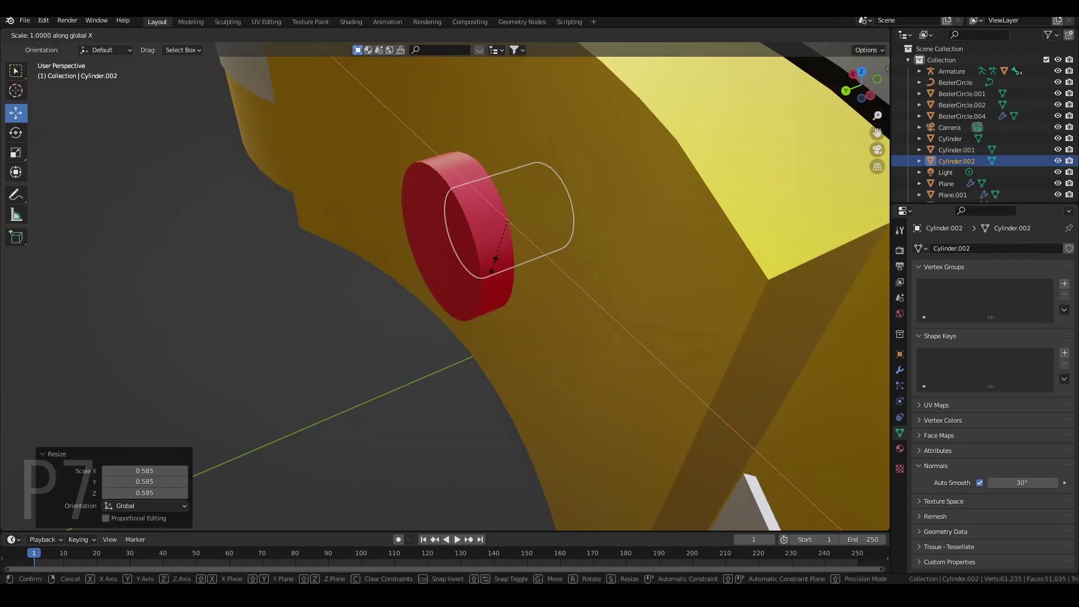
# Stretch the smaller cylinder copy along the Y axis by a factor of 3.075 so it protrudes through the larger one
pyautogui.press('s')
pyautogui.press('y')
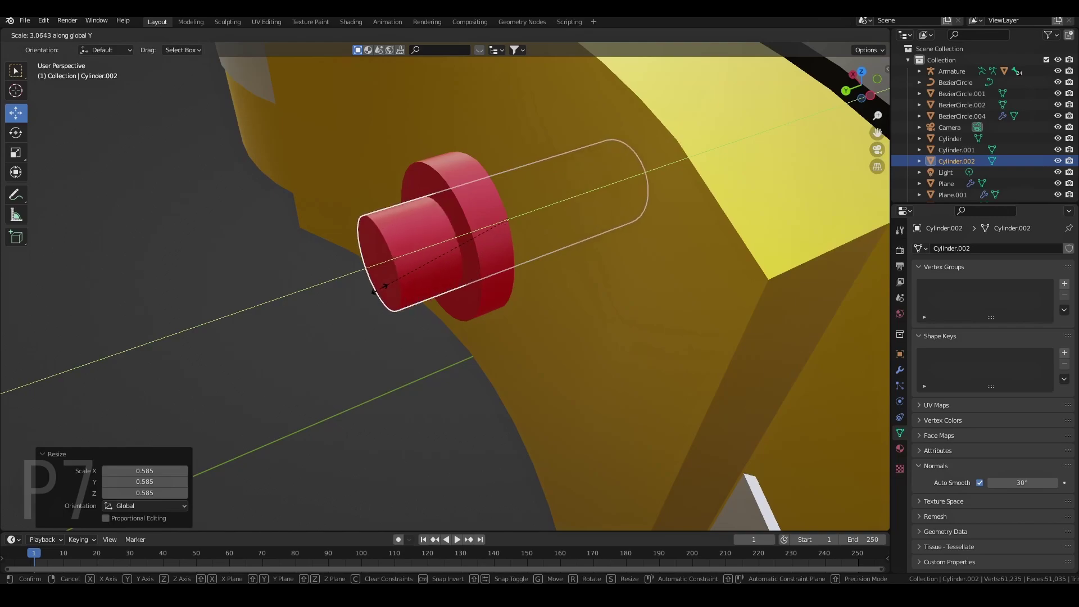
pyautogui.click(414, 313)
pyautogui.moveTo(414, 313); pyautogui.dragTo(561, 286, button='middle')
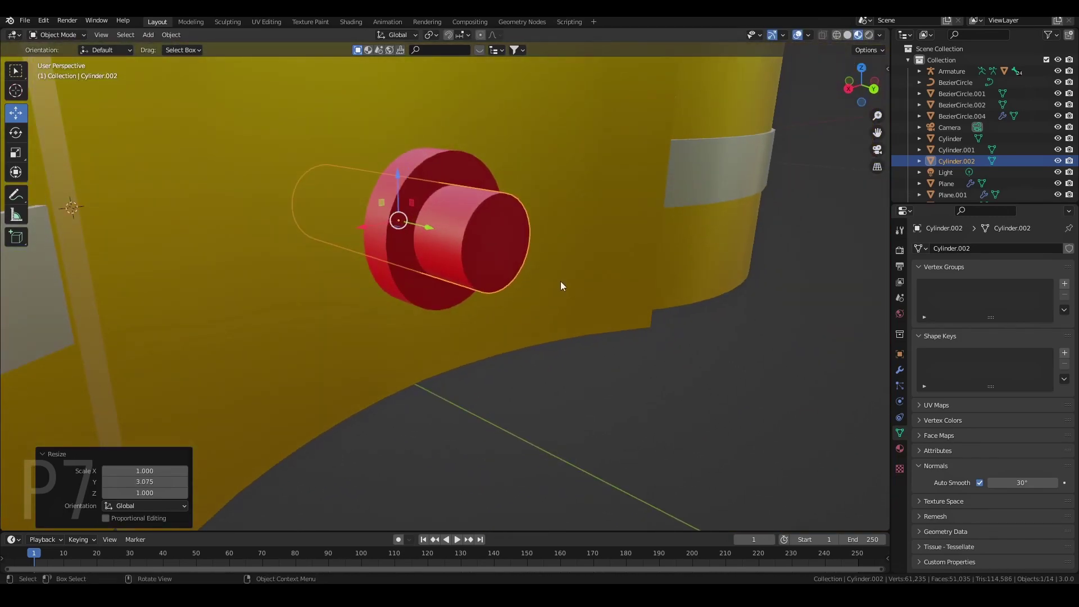
# Add a Boolean Difference modifier to the larger red cylinder with the inner cylinder as its cutting object, and apply it
pyautogui.click(435, 168)
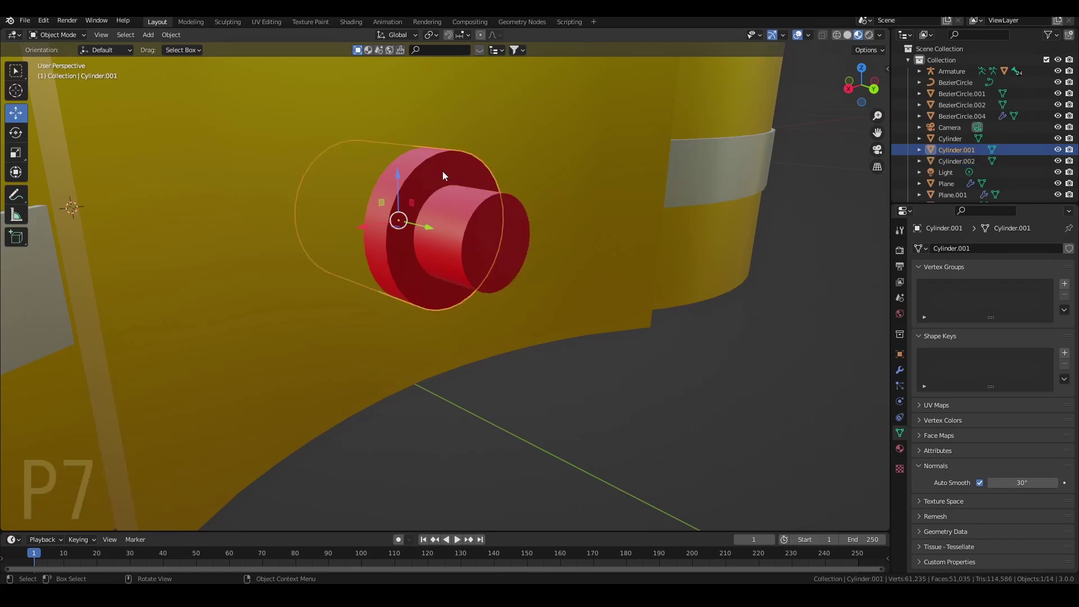
pyautogui.click(900, 369)
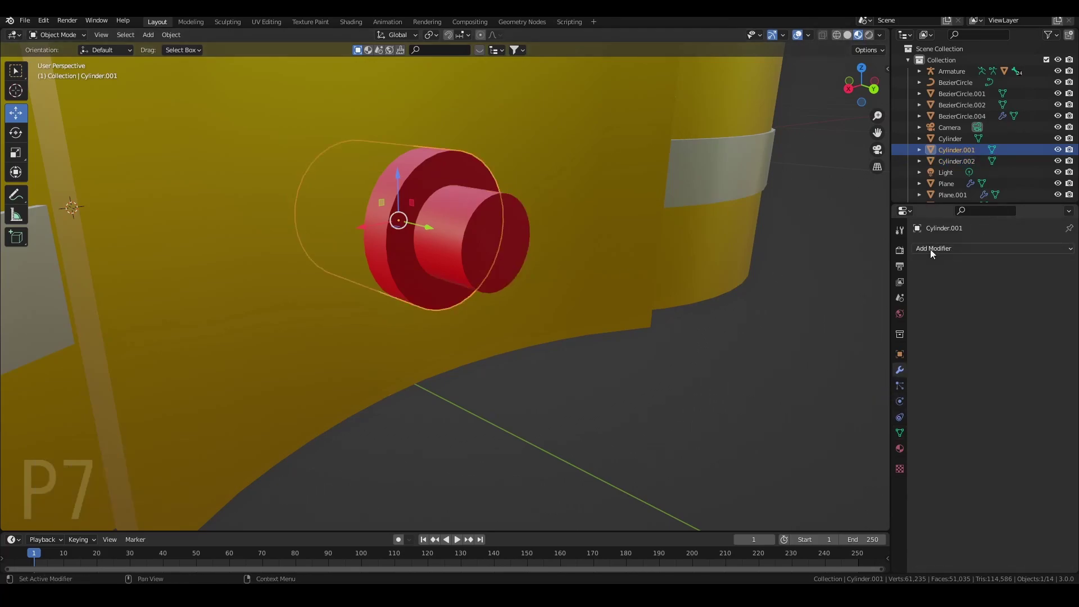
pyautogui.click(929, 248)
pyautogui.click(852, 305)
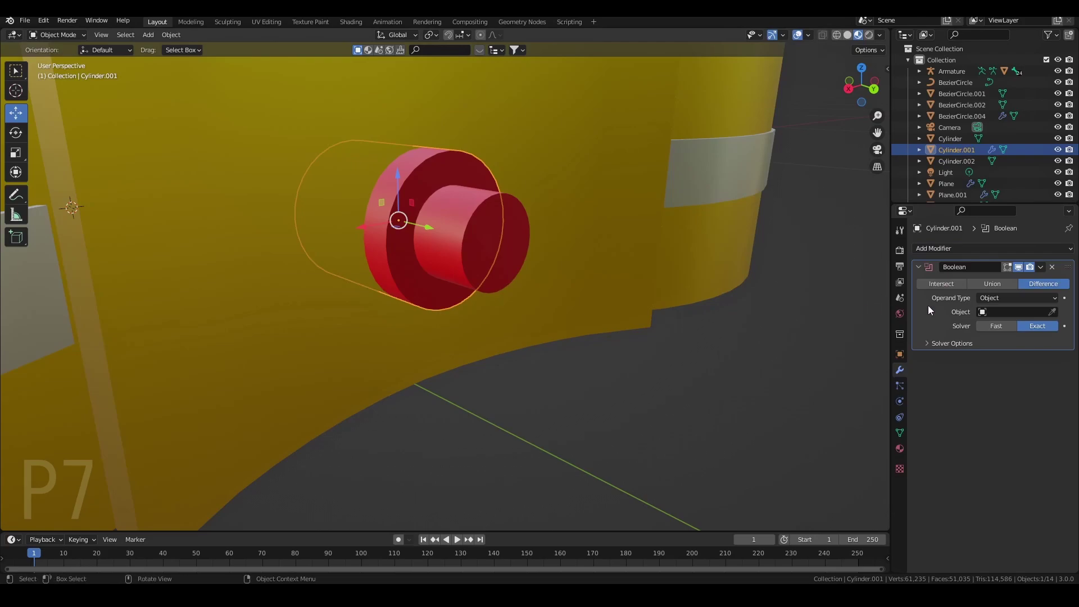
pyautogui.click(1053, 312)
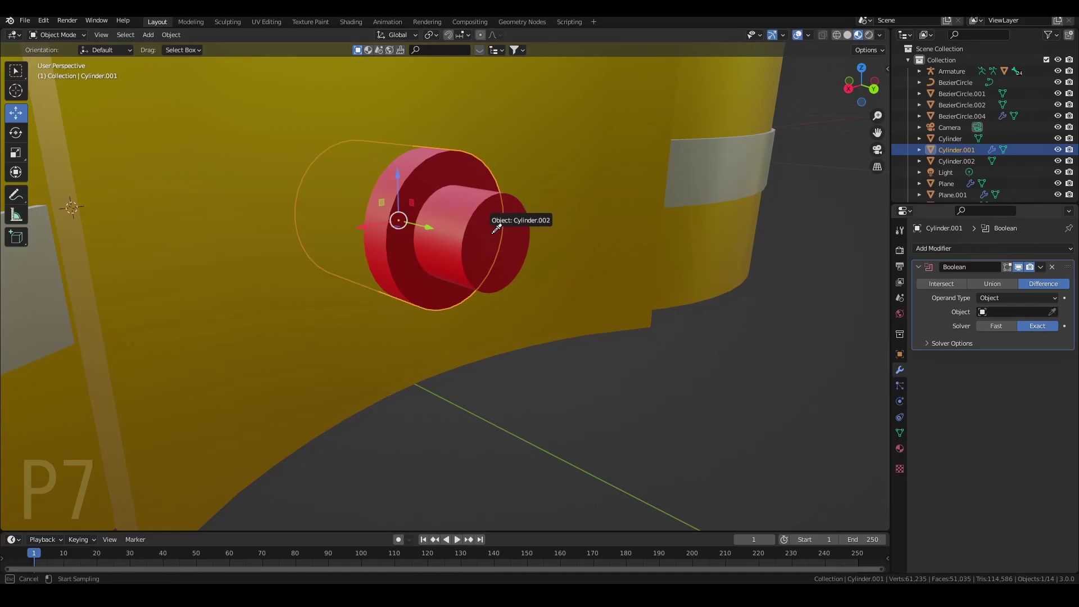
pyautogui.click(496, 227)
pyautogui.click(1043, 266)
pyautogui.click(1007, 275)
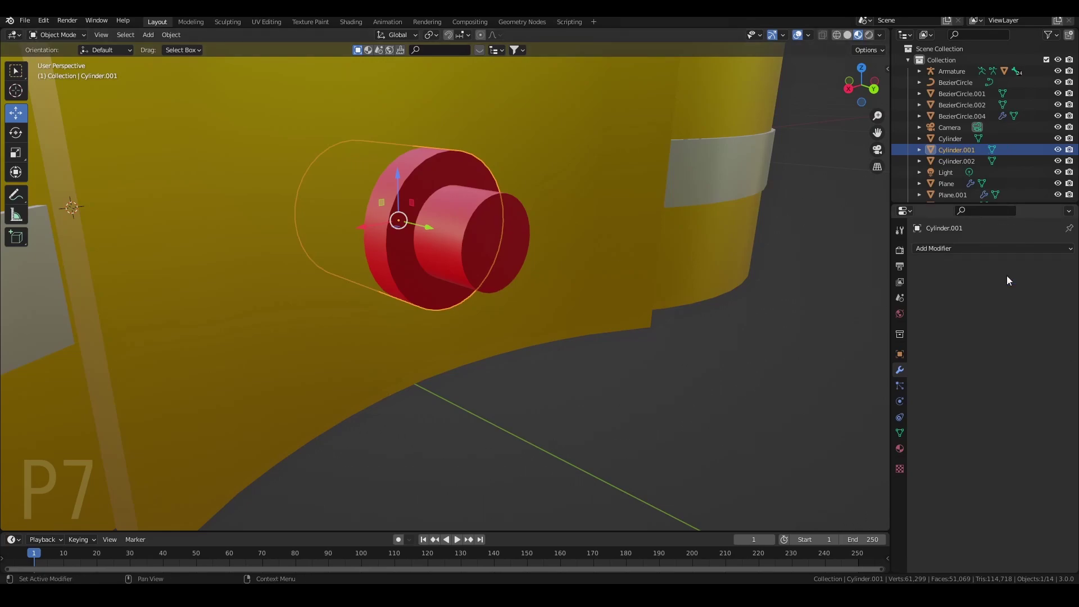
pyautogui.click(472, 228)
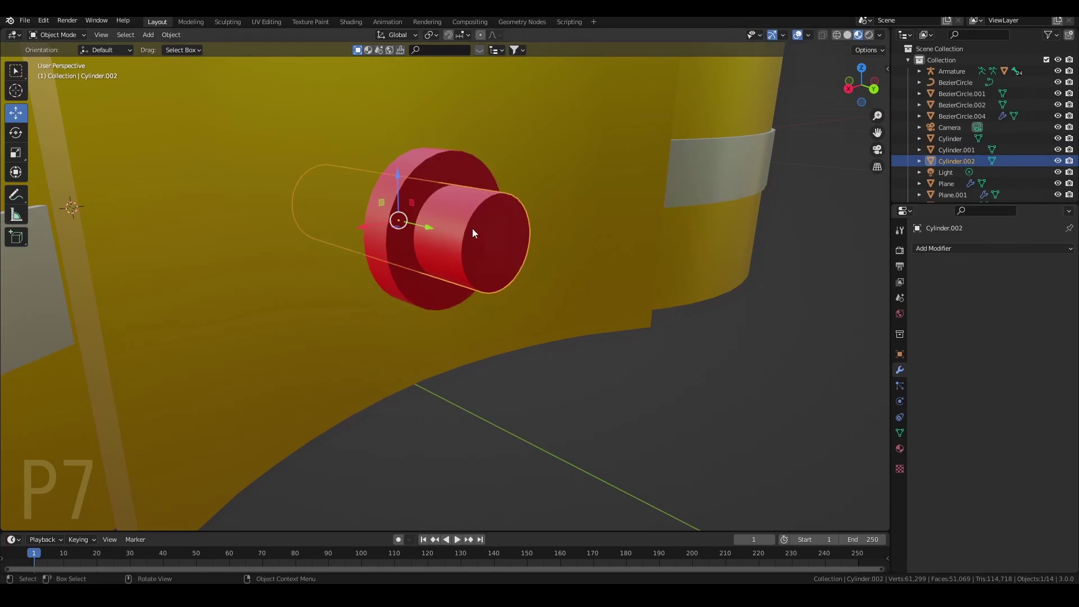
pyautogui.press('x')
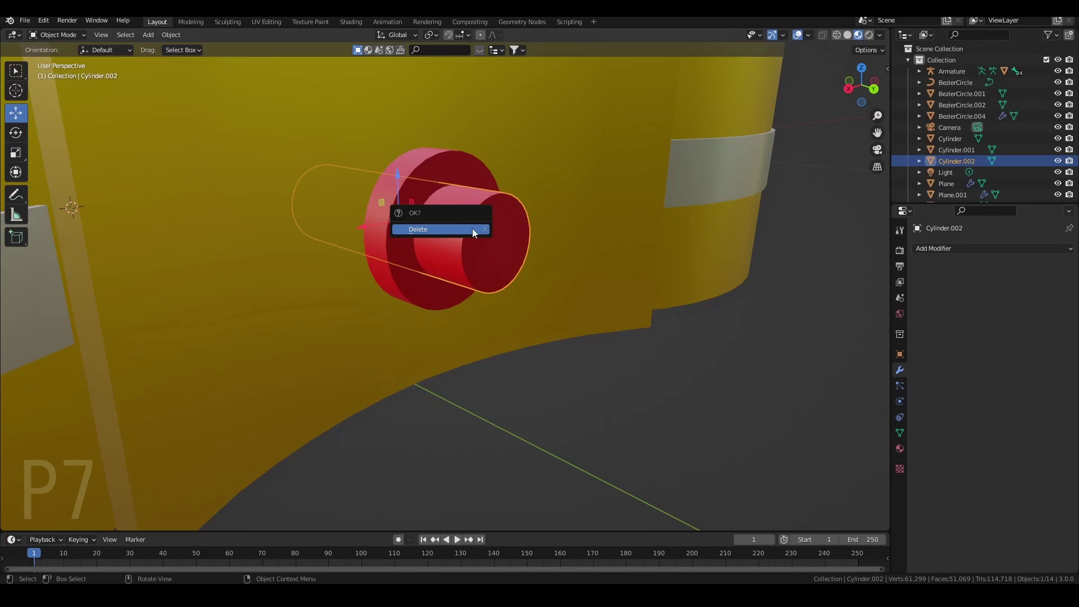
pyautogui.click(473, 228)
pyautogui.hotkey('ctrl', 'z')
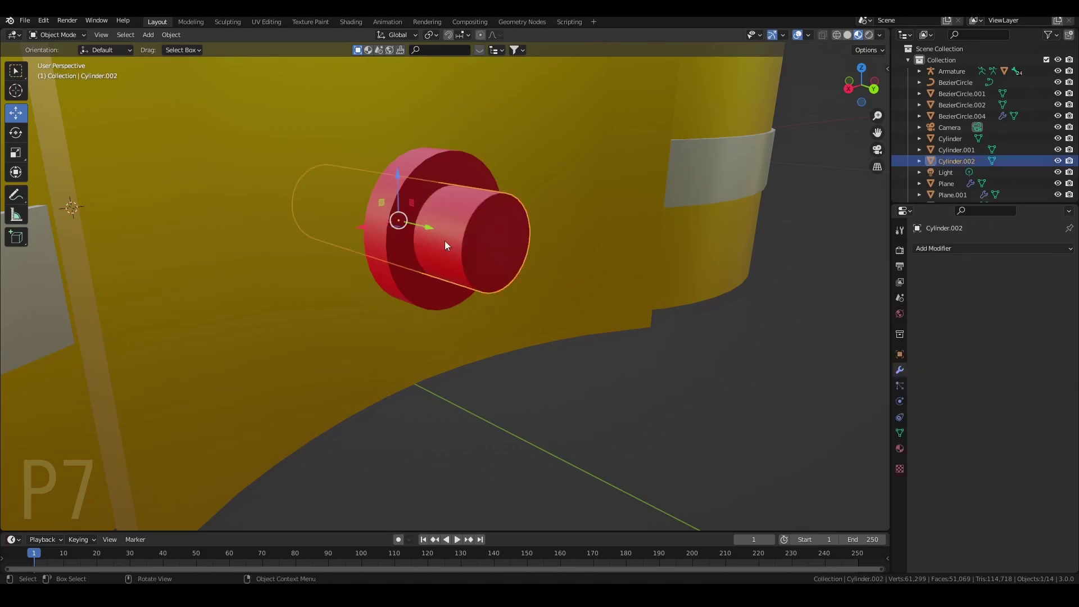
# Move the inner cylinder -0.033367 m along the Y axis so it sits recessed inside the red ring
pyautogui.press('g')
pyautogui.press('y')
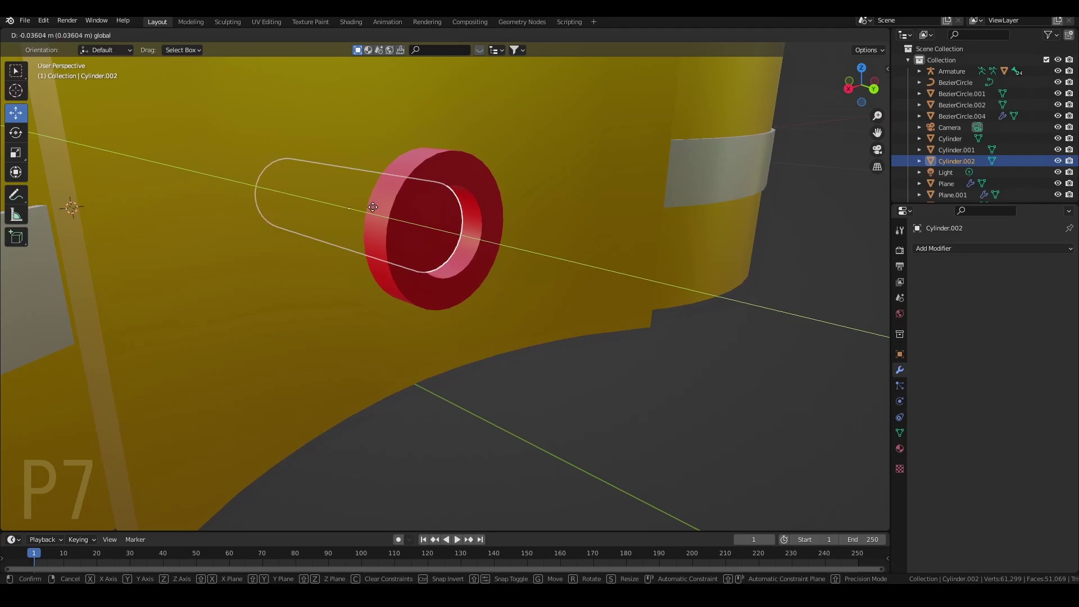
pyautogui.click(377, 209)
# Make the inner cylinder's material a single-user copy and darken its red base color
pyautogui.moveTo(481, 283); pyautogui.dragTo(447, 273, button='middle')
pyautogui.click(900, 449)
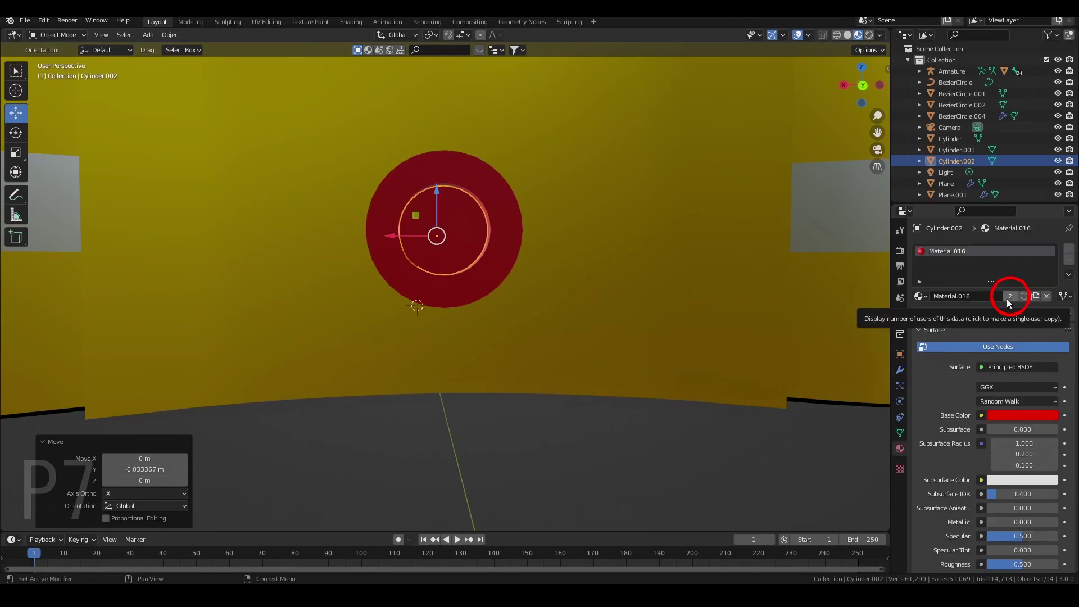
pyautogui.click(1009, 298)
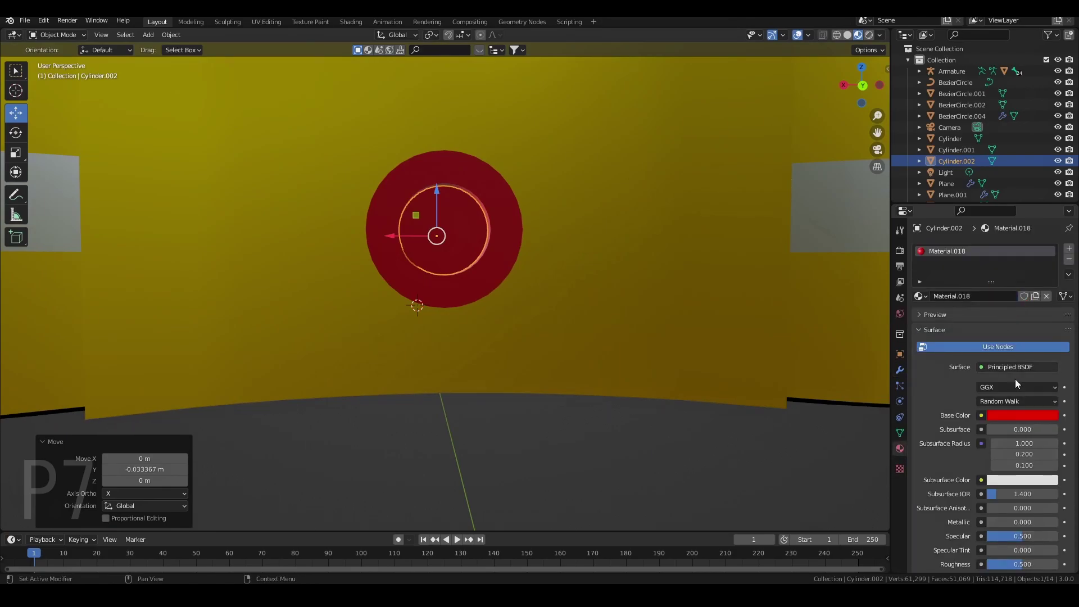
pyautogui.click(1026, 414)
pyautogui.moveTo(1049, 266)
pyautogui.mouseDown()
pyautogui.moveTo(1049, 313)
pyautogui.moveTo(1048, 276)
pyautogui.mouseUp()
pyautogui.click(635, 458)
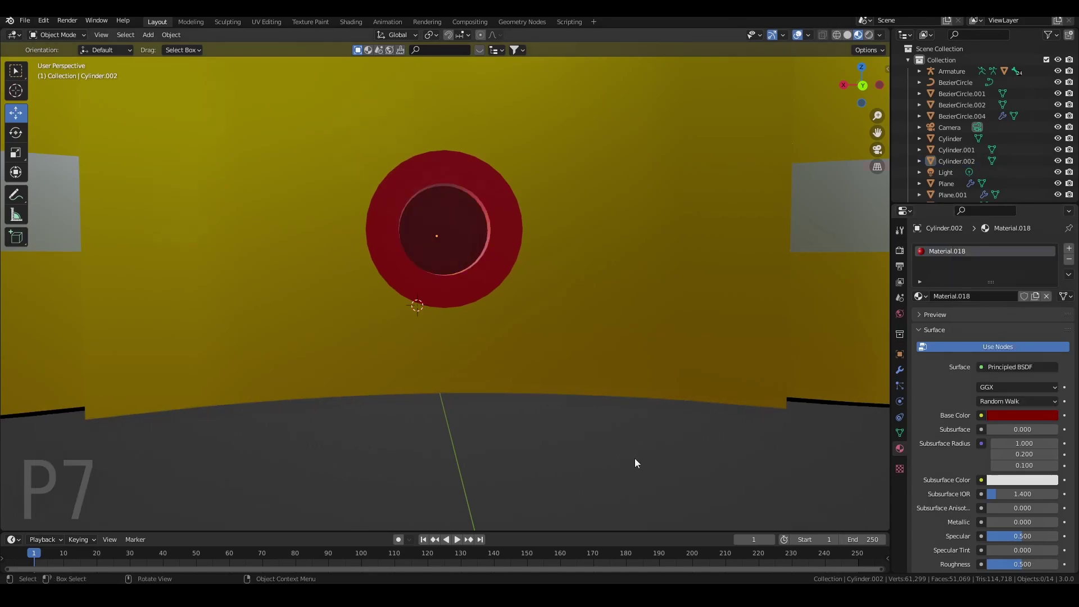
# Shorten the blue side panel in Edit Mode by moving its bottom edge upward along the local X axis
pyautogui.scroll(-5, 636, 458)
pyautogui.moveTo(490, 358); pyautogui.dragTo(453, 283, button='middle')
pyautogui.scroll(3, 353, 289)
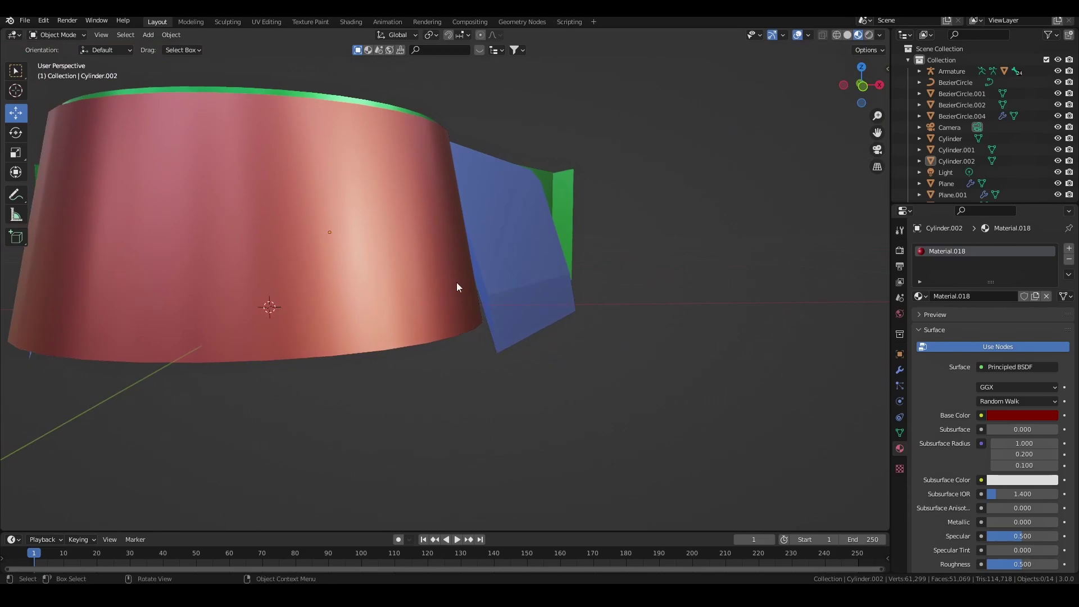
pyautogui.click(525, 270)
pyautogui.moveTo(525, 270); pyautogui.dragTo(612, 327, button='middle')
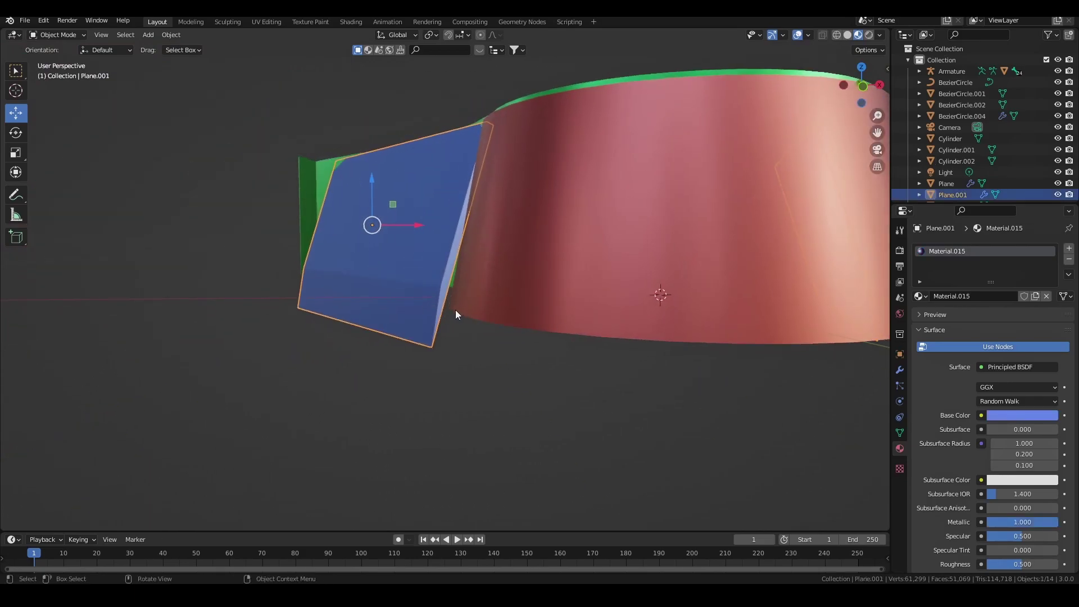
pyautogui.click(900, 369)
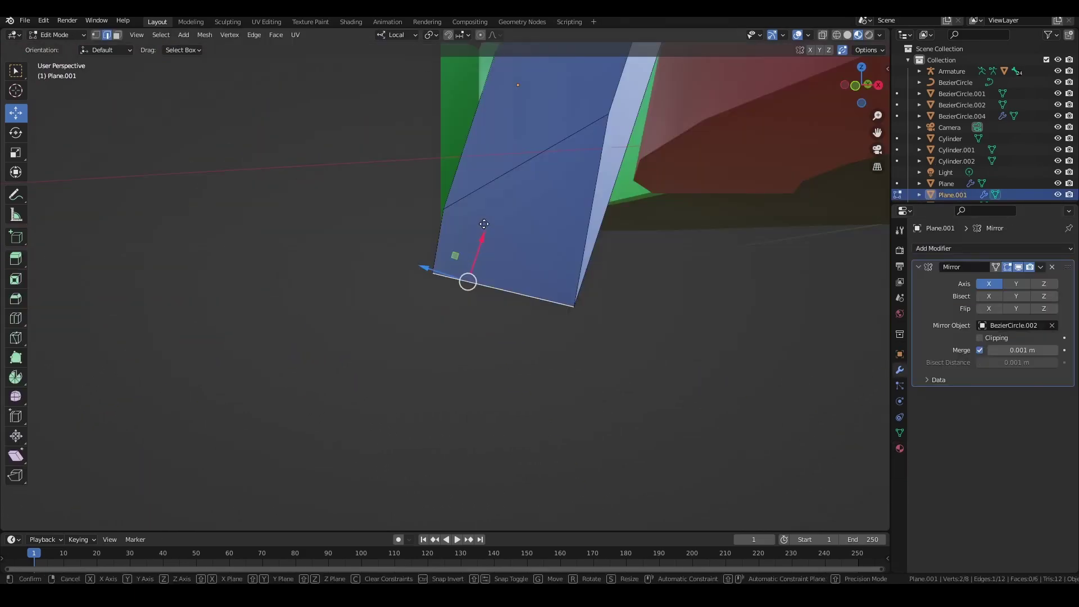
pyautogui.moveTo(479, 234); pyautogui.dragTo(490, 201)
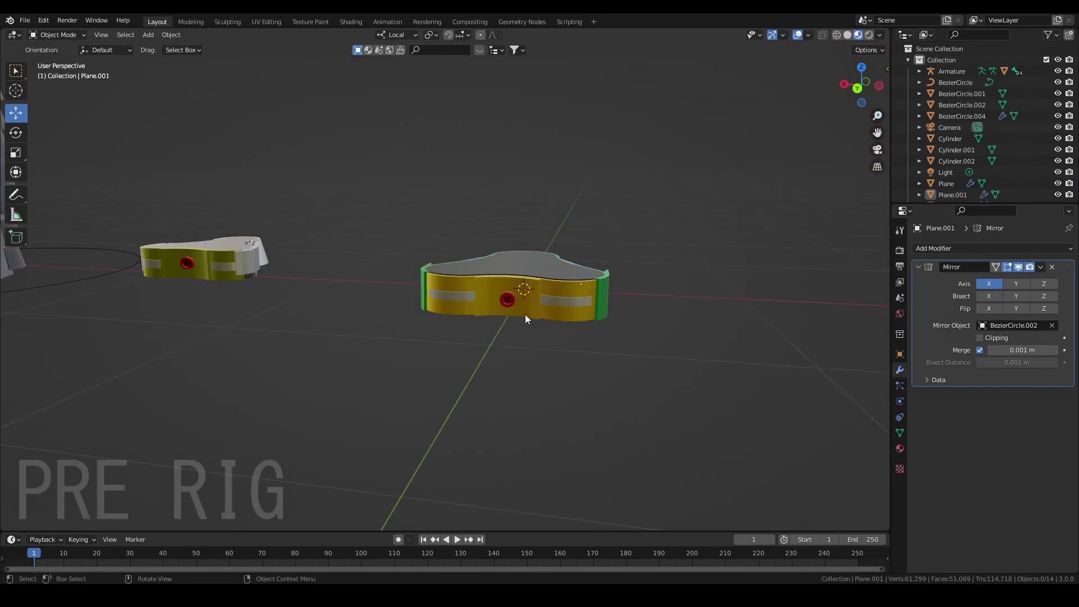
pyautogui.scroll(5, 525, 315)
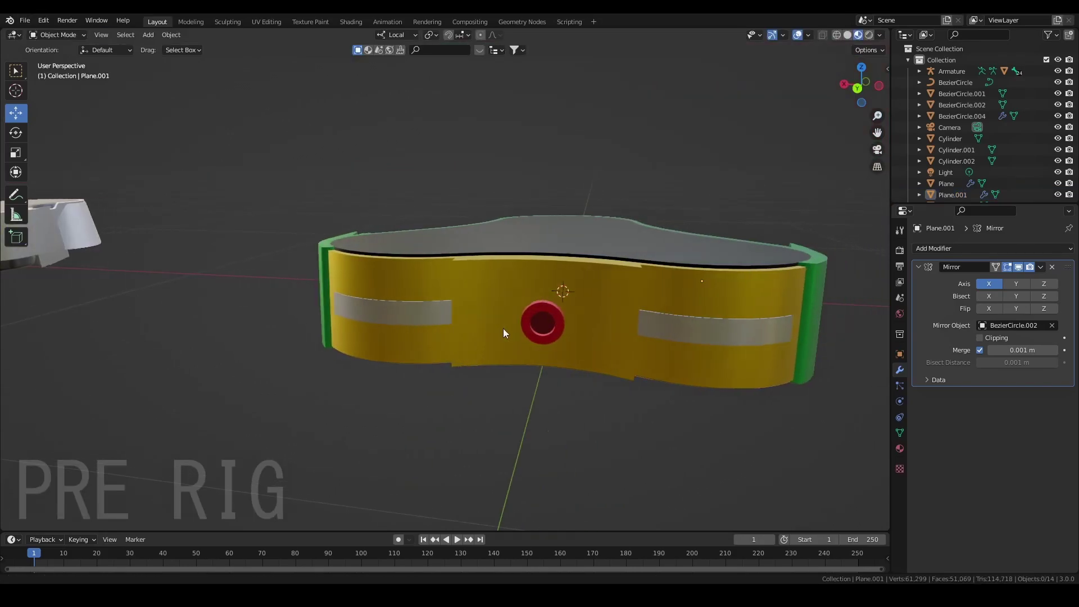
pyautogui.scroll(3, 498, 328)
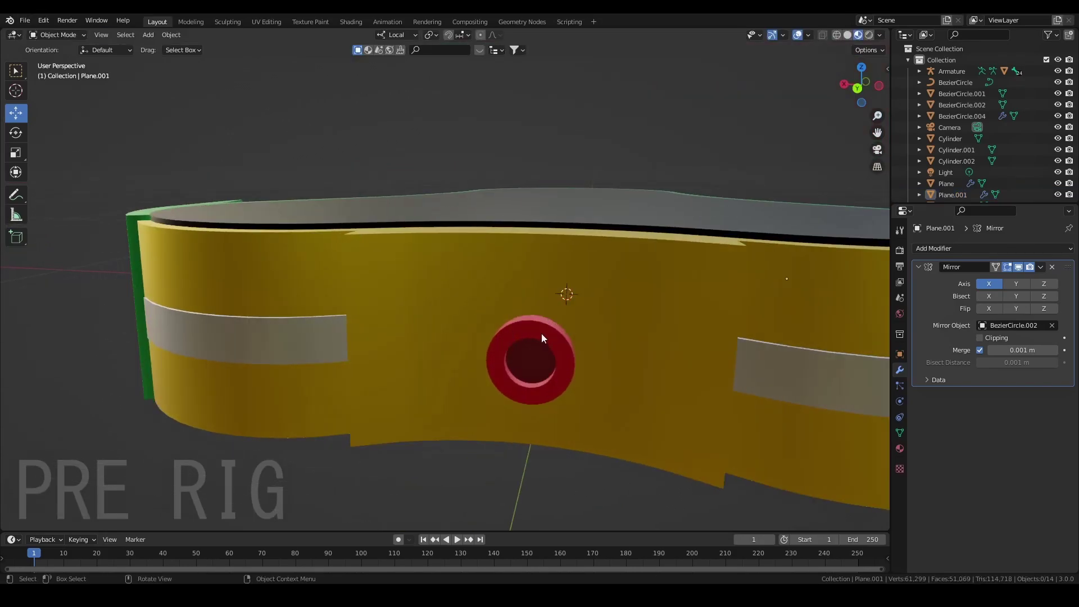
# Apply the remaining modifiers on the segment's parts and join its panels, side strips and red ring into one object
pyautogui.click(551, 347)
pyautogui.click(541, 358)
pyautogui.scroll(-3, 597, 356)
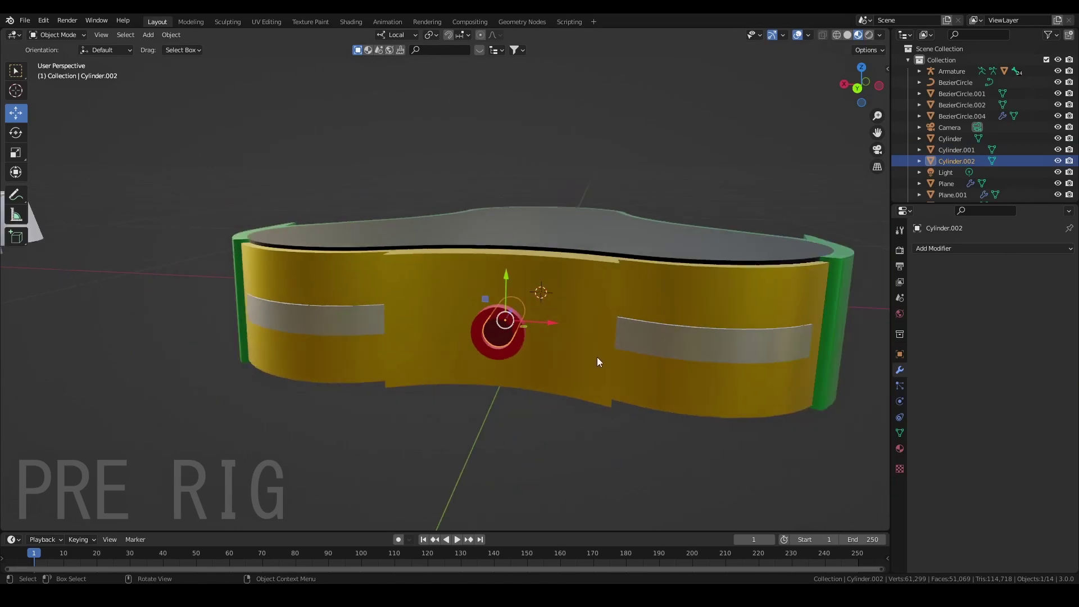
pyautogui.keyDown('shift'); pyautogui.moveTo(605, 354); pyautogui.dragTo(619, 264, button='middle'); pyautogui.keyUp('shift')
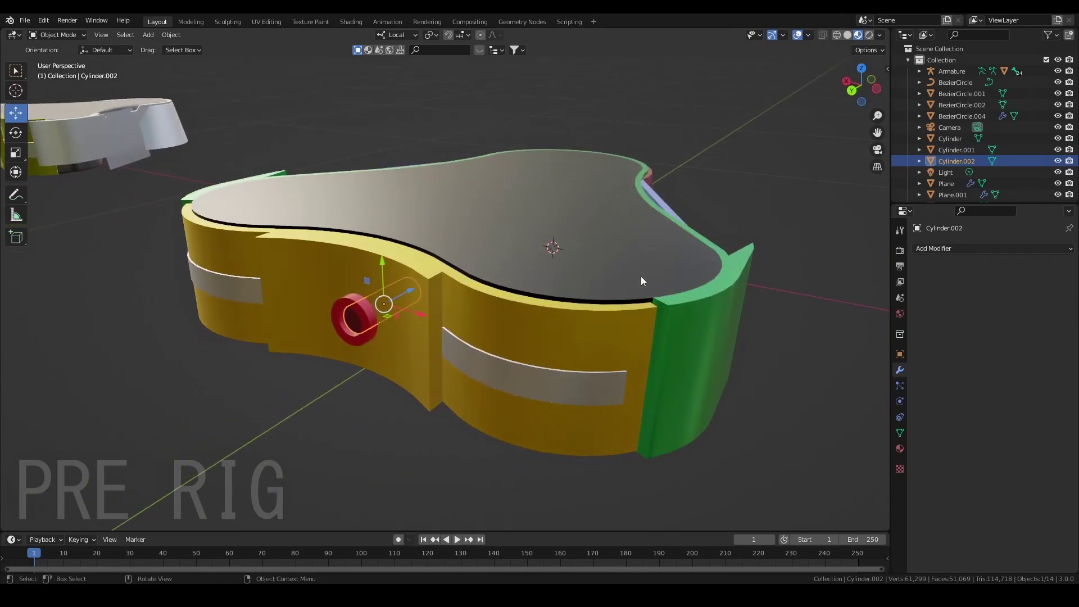
pyautogui.click(674, 306)
pyautogui.moveTo(676, 307); pyautogui.dragTo(585, 361, button='middle')
pyautogui.scroll(3, 584, 361)
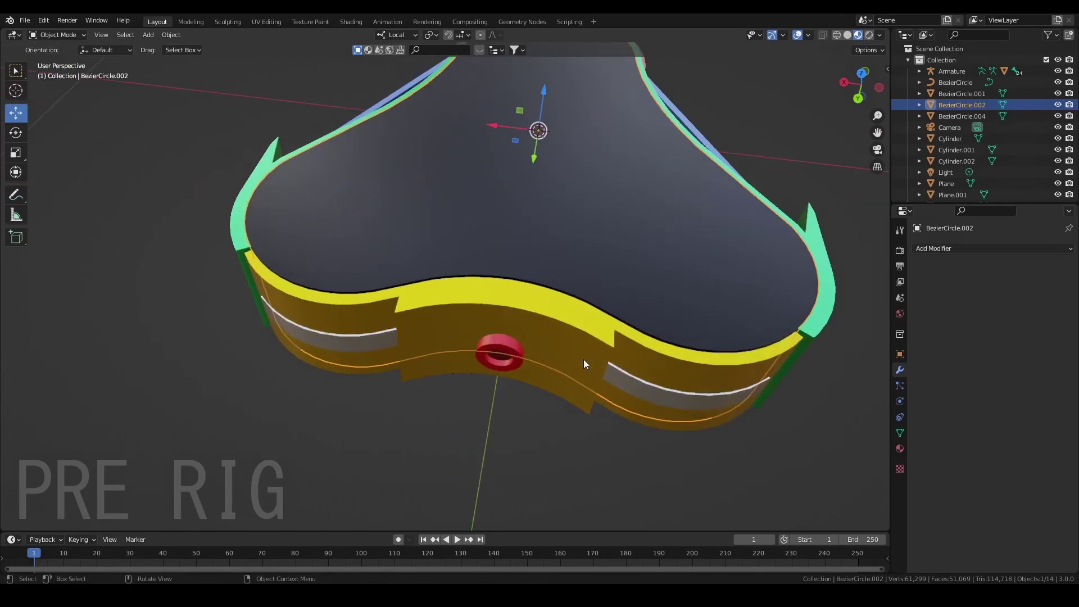
pyautogui.click(554, 334)
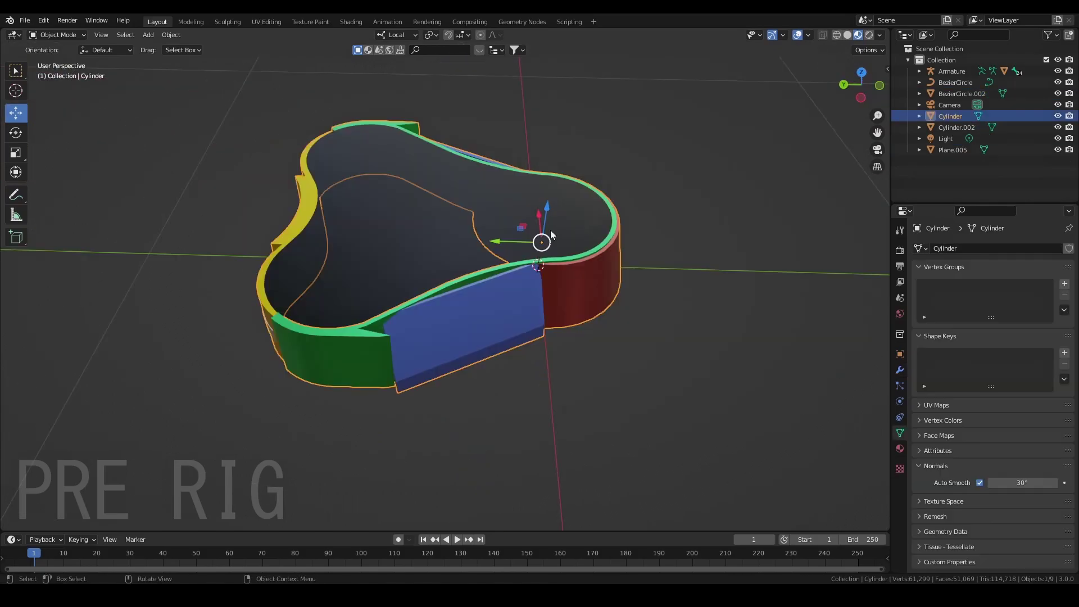
# Join the combined outer panels and red ring with the three-lobed base body
pyautogui.moveTo(542, 241); pyautogui.dragTo(700, 163)
pyautogui.hotkey('ctrl', 'z')
pyautogui.keyDown('shift'); pyautogui.click(355, 229); pyautogui.keyUp('shift')
pyautogui.rightClick(355, 229)
pyautogui.click(355, 229)
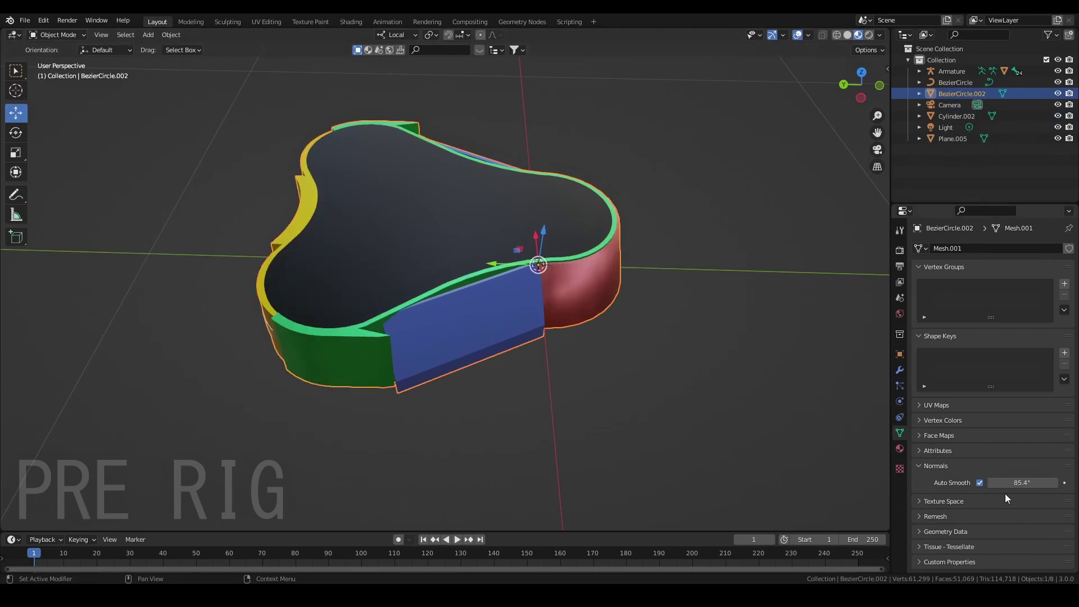
# Lower the joined body's Auto Smooth angle to clean up its shading, and join it to the recessed inner cylinder
pyautogui.scroll(2, 582, 342)
pyautogui.moveTo(582, 343); pyautogui.dragTo(548, 283, button='middle')
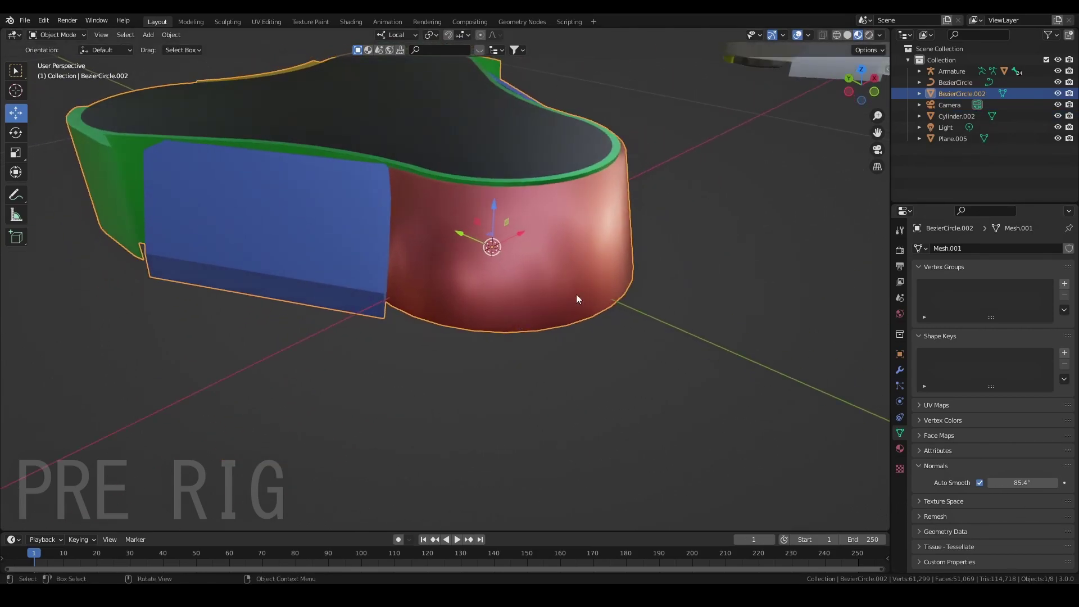
pyautogui.moveTo(1009, 484); pyautogui.dragTo(978, 484)
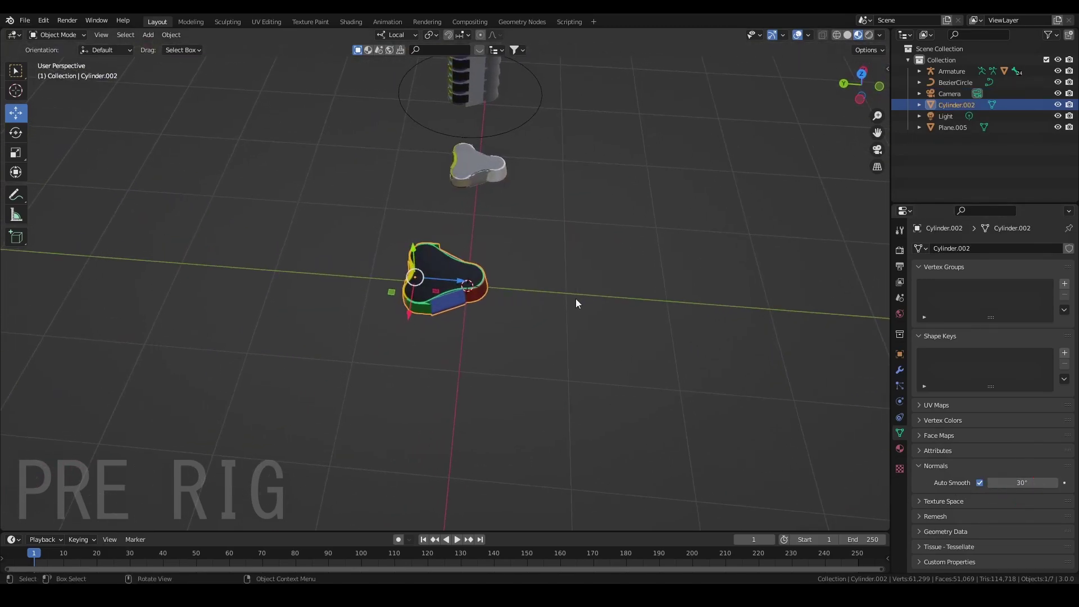
# Duplicate the joined segment, move the copy 3.7373 m along its local Z axis, and save the file
pyautogui.scroll(3, 578, 299)
pyautogui.scroll(-4, 574, 258)
pyautogui.moveTo(593, 285); pyautogui.dragTo(528, 383, button='middle')
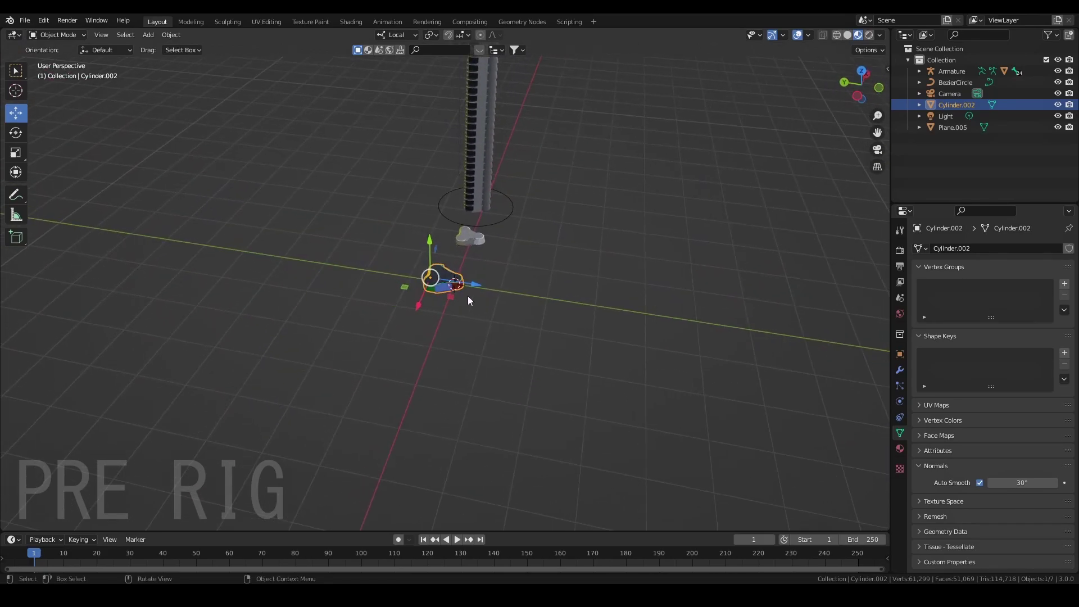
pyautogui.hotkey('shift', 'd')
pyautogui.press('x')
pyautogui.press('x')
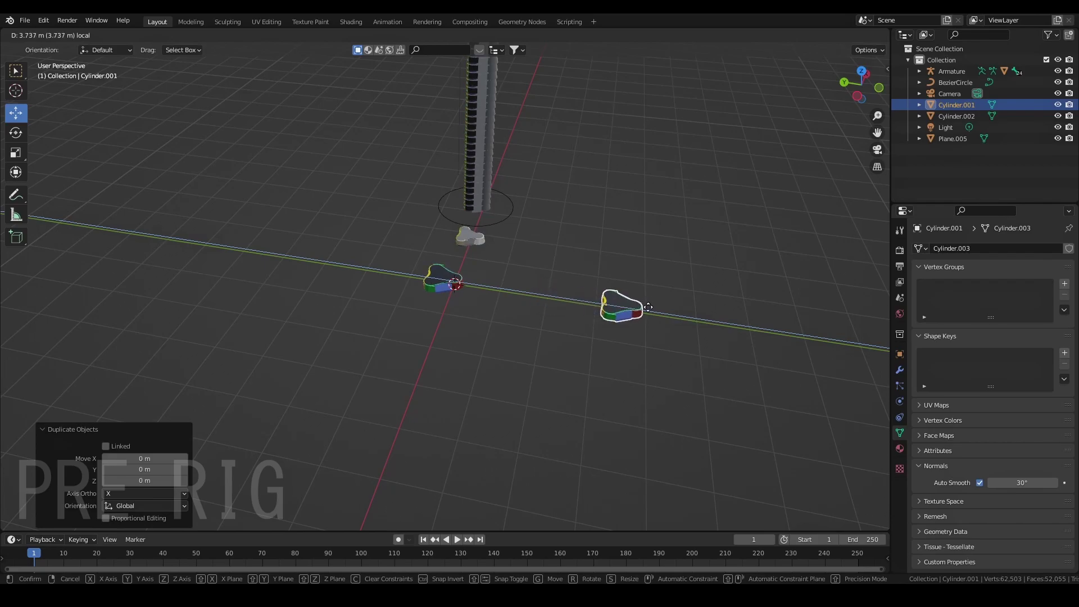
pyautogui.click(649, 307)
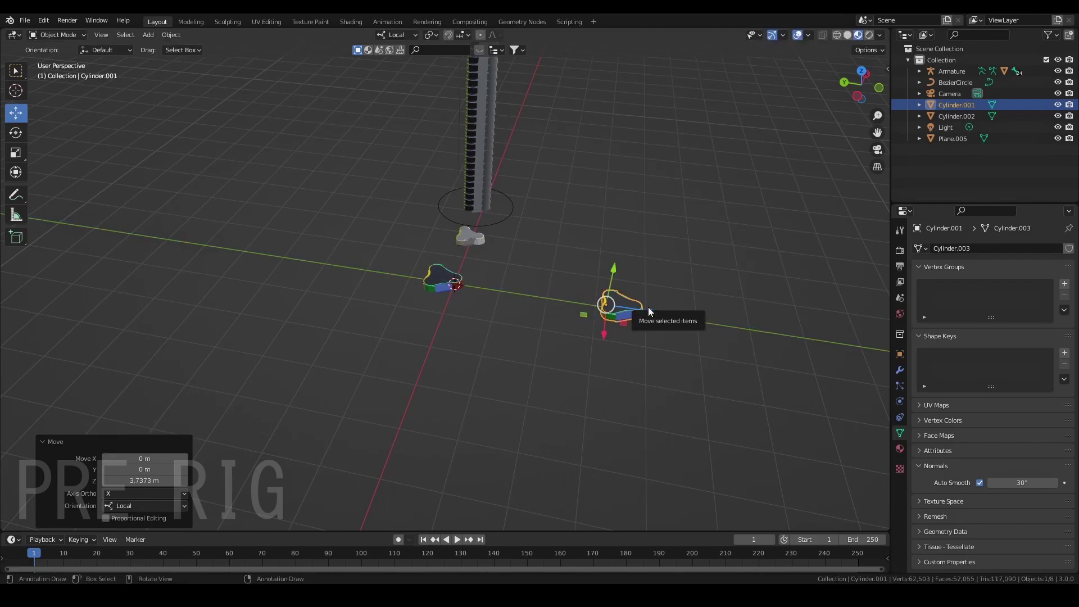
pyautogui.hotkey('ctrl', 's')
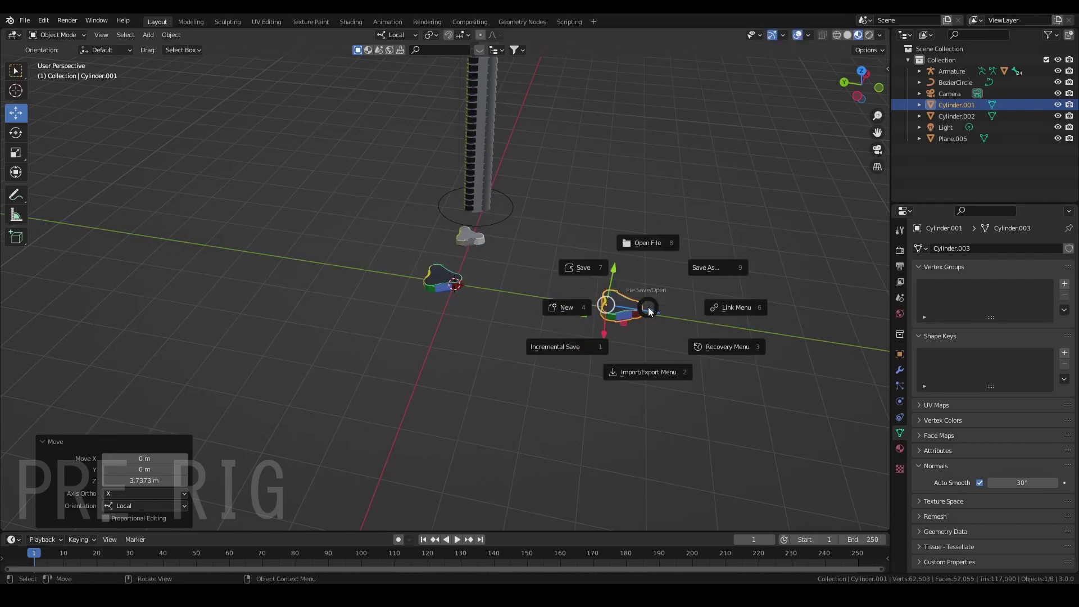
pyautogui.click(582, 264)
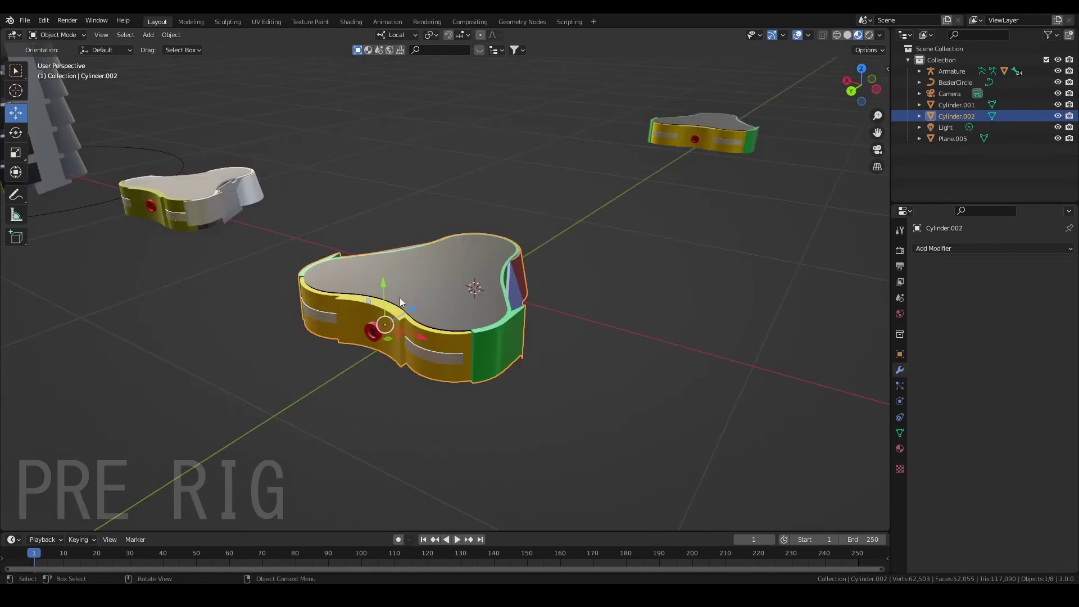
# Apply all transforms to the original segment and add an Array modifier with its relative offset Factor X set to 0
pyautogui.hotkey('ctrl', 'a')
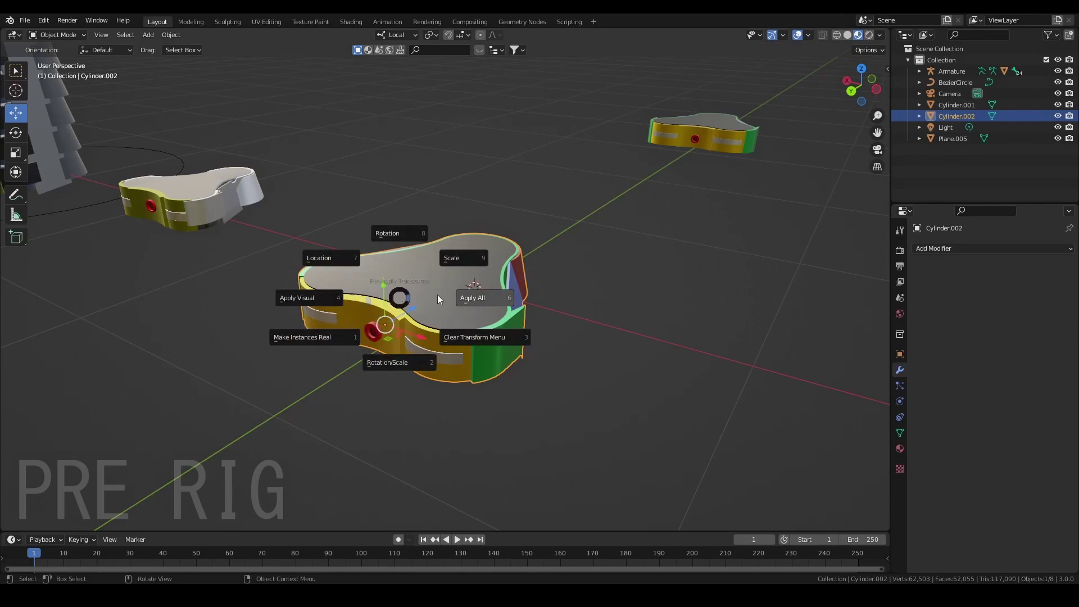
pyautogui.click(468, 301)
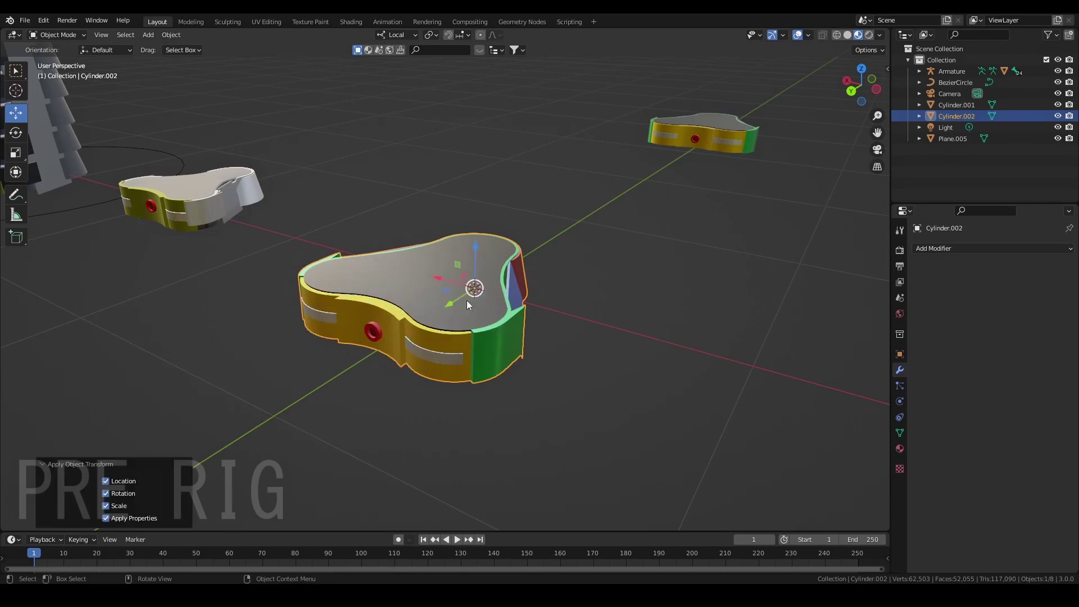
pyautogui.click(936, 250)
pyautogui.click(855, 279)
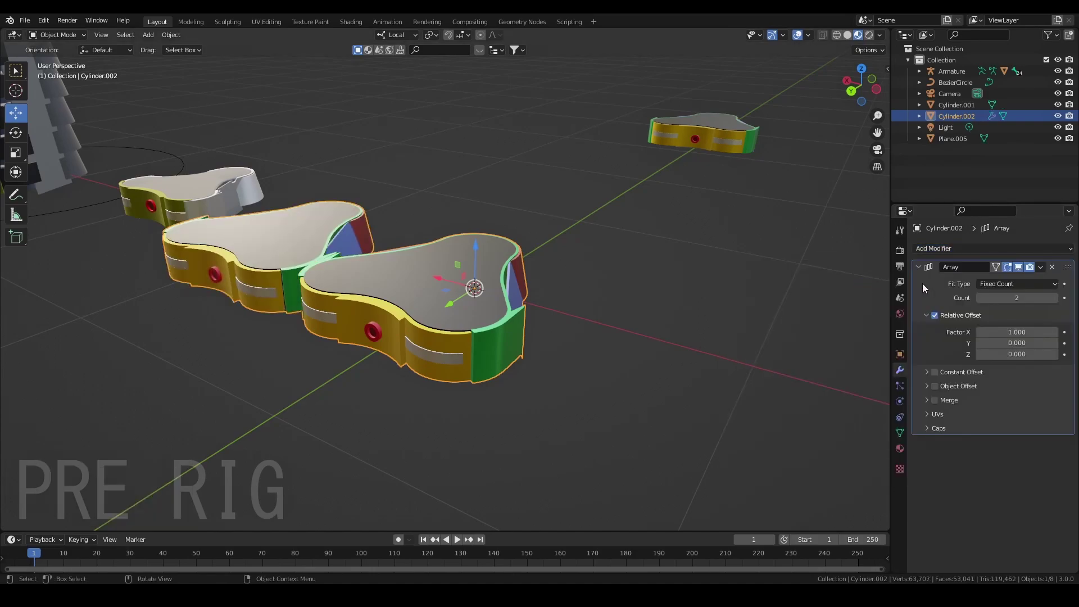
pyautogui.doubleClick(1020, 330)
pyautogui.write('0')
pyautogui.press('Return')
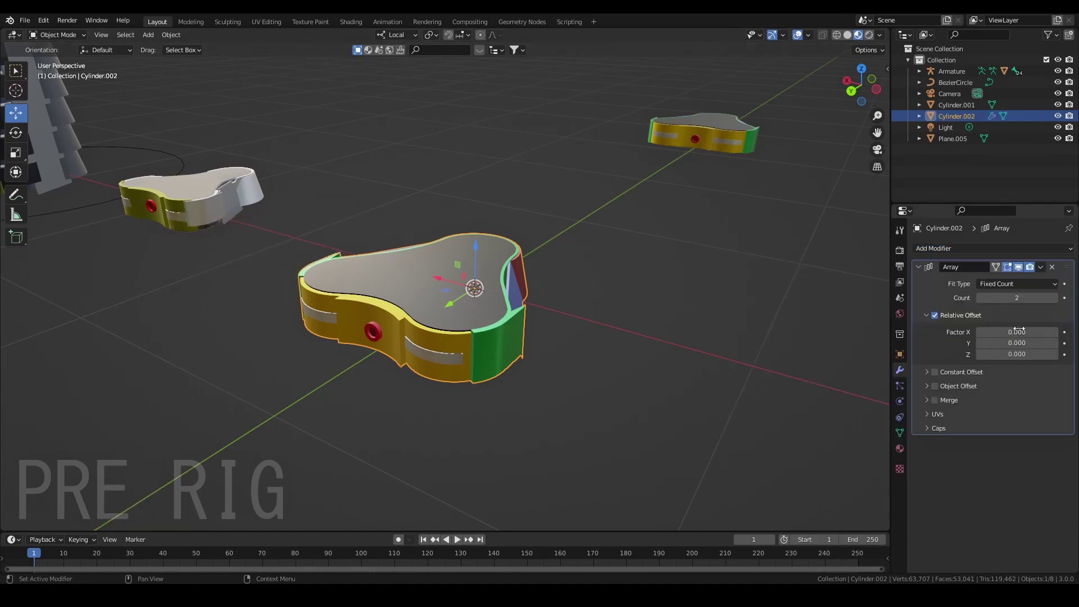
# Stack the array vertically with a relative offset Factor Z of 0.990 and a count of 60
pyautogui.click(1054, 355)
pyautogui.click(1054, 356)
pyautogui.click(1054, 355)
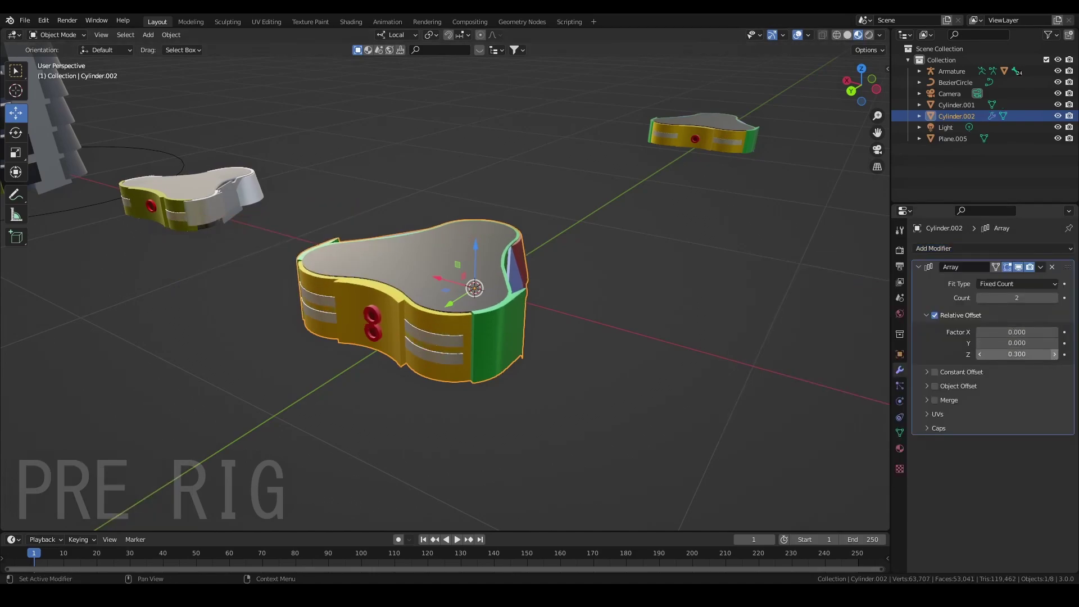
pyautogui.click(1053, 355)
pyautogui.click(1053, 355)
pyautogui.moveTo(521, 428); pyautogui.dragTo(584, 393, button='middle')
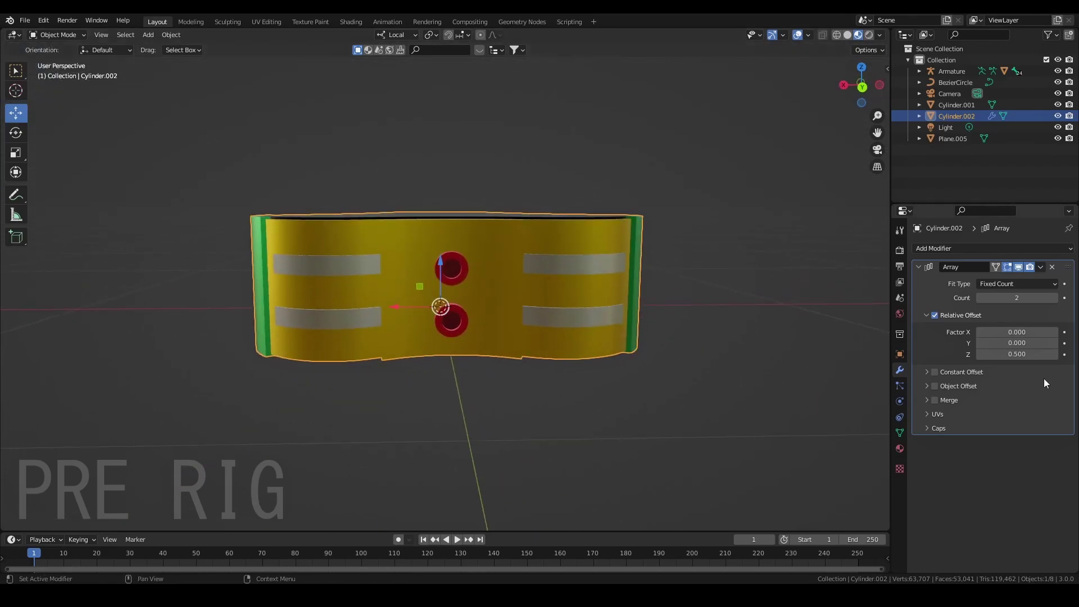
pyautogui.click(1054, 355)
pyautogui.click(1054, 355)
pyautogui.click(1054, 355)
pyautogui.click(1054, 355)
pyautogui.click(1054, 355)
pyautogui.moveTo(524, 358); pyautogui.dragTo(517, 353, button='middle')
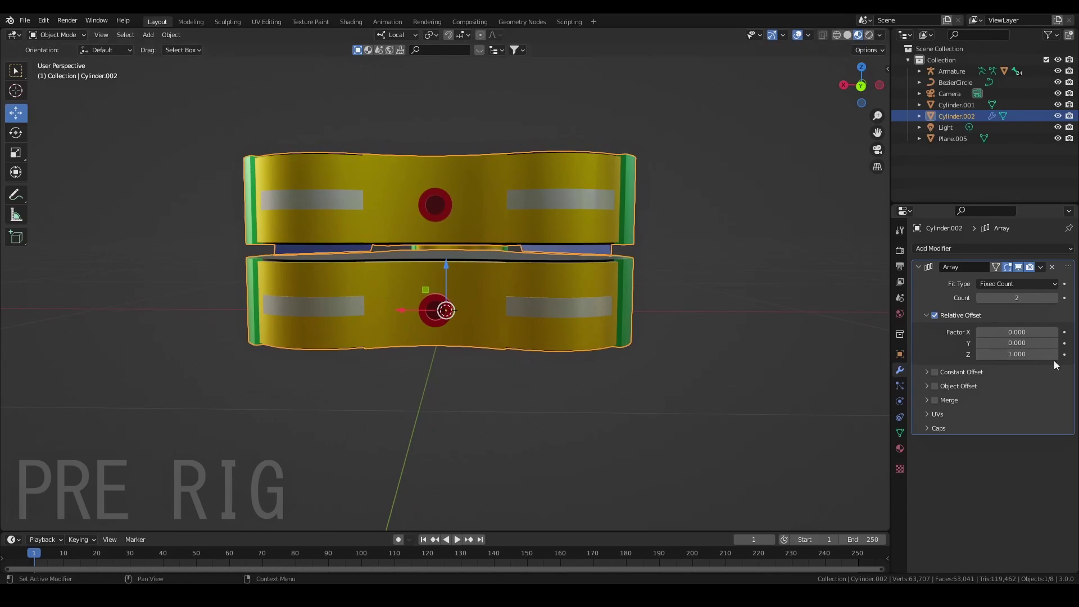
pyautogui.moveTo(1020, 354); pyautogui.dragTo(1030, 354)
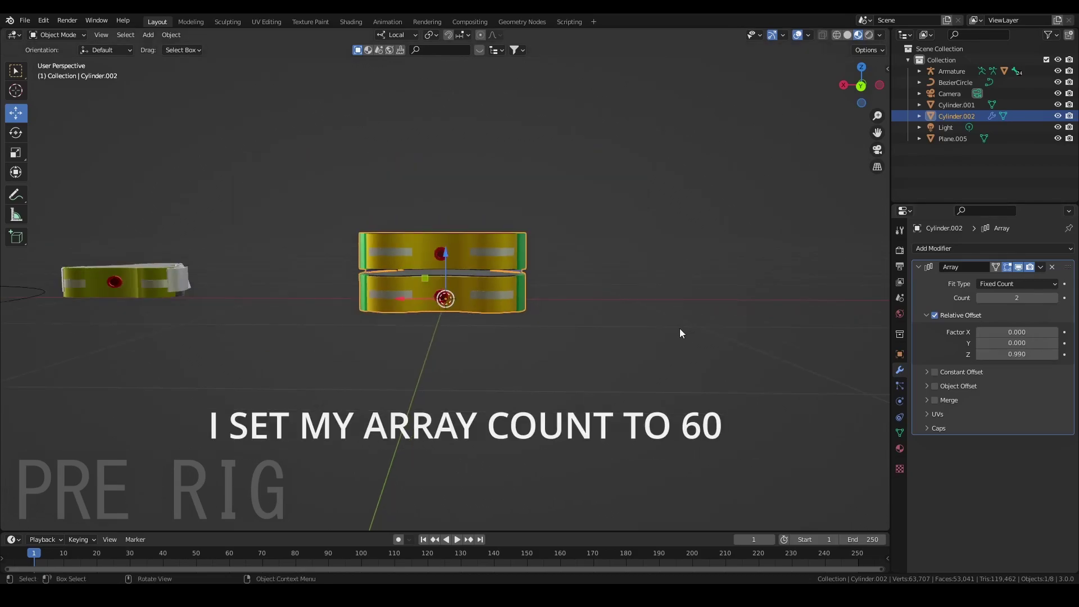
pyautogui.click(678, 329)
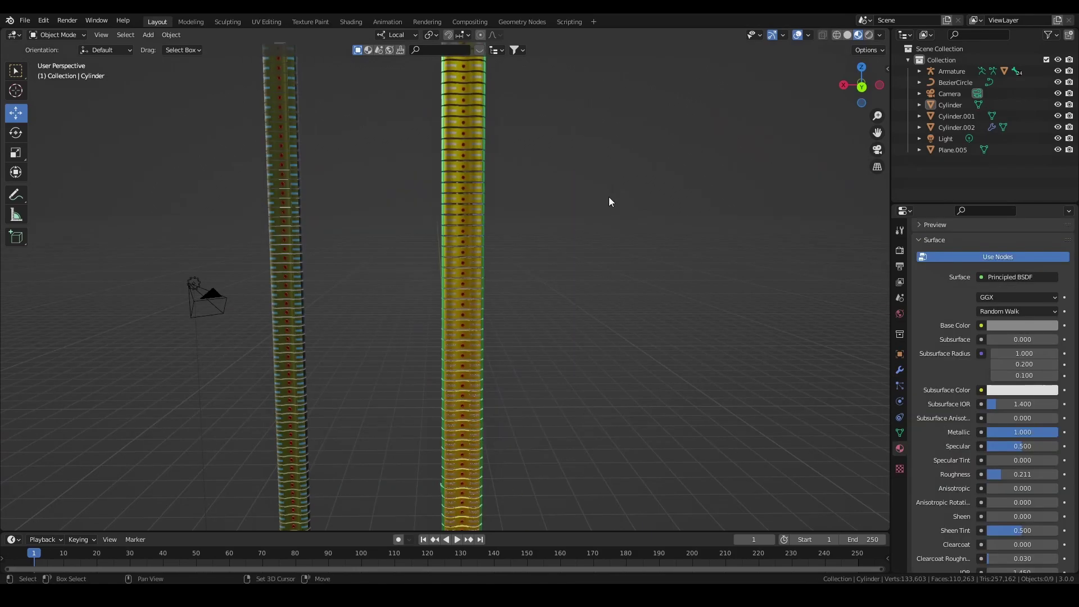
# Examine the stacked segment column from several angles alongside the existing rigged column
pyautogui.moveTo(582, 271); pyautogui.dragTo(427, 397, button='middle')
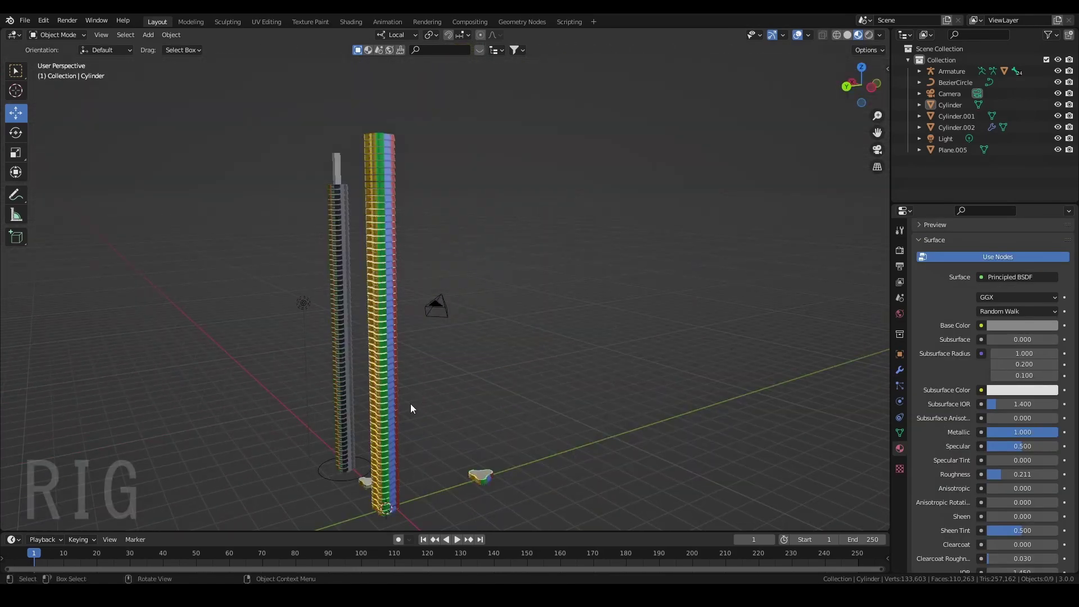
pyautogui.moveTo(400, 282); pyautogui.dragTo(452, 263, button='middle')
pyautogui.scroll(4, 478, 281)
pyautogui.scroll(-4, 451, 271)
pyautogui.scroll(3, 440, 313)
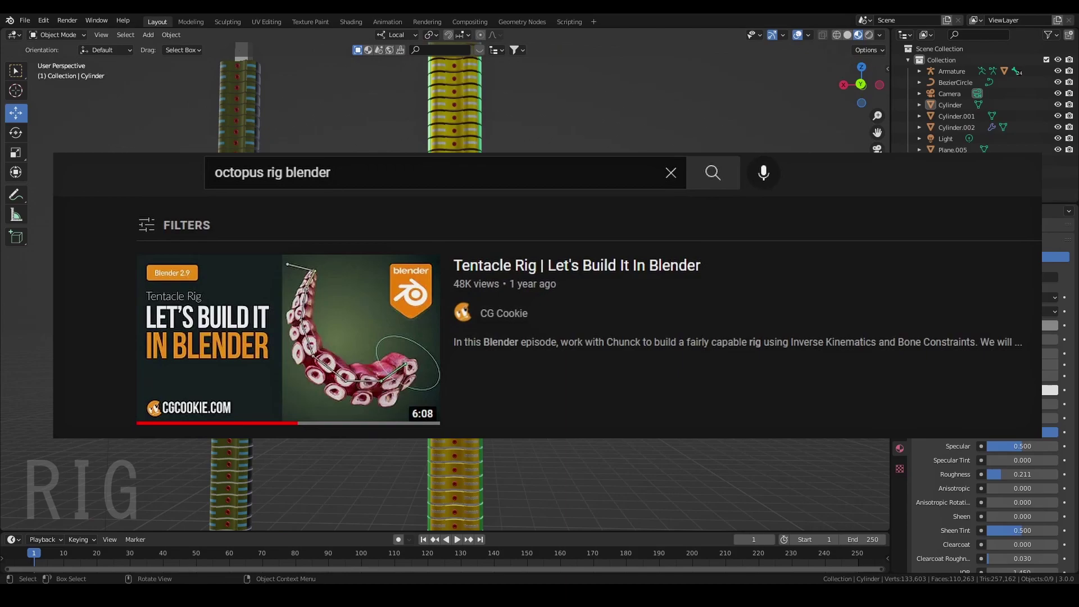
pyautogui.scroll(2, 449, 98)
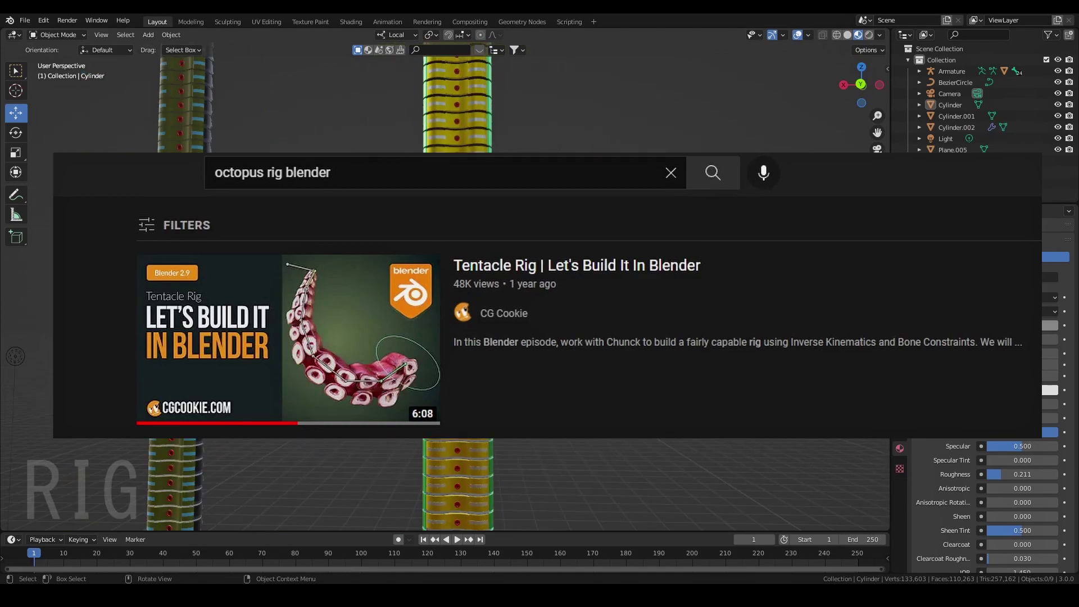
pyautogui.scroll(-2, 492, 289)
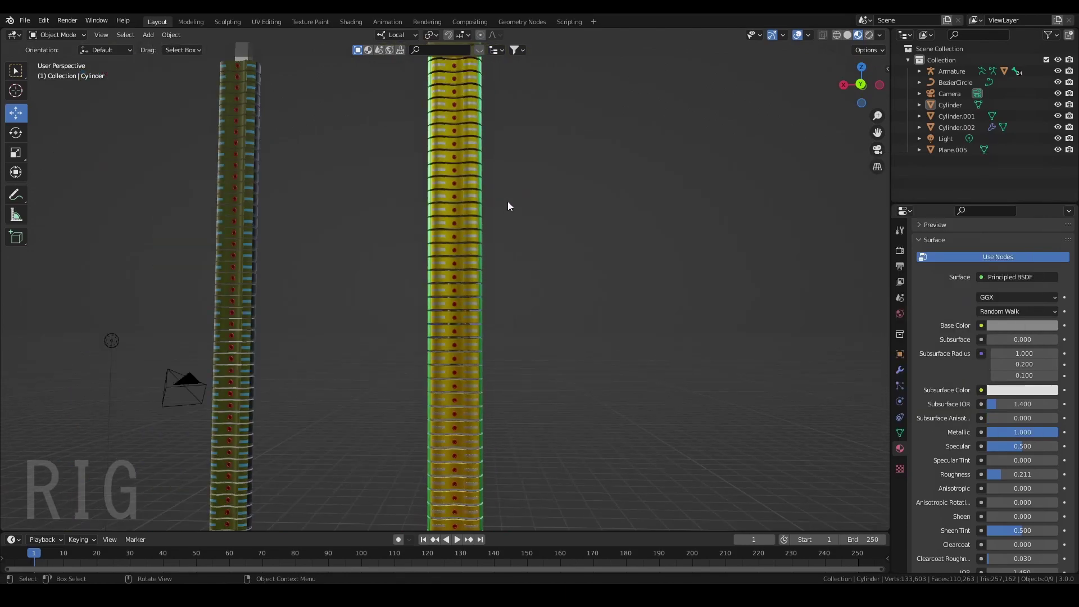
pyautogui.scroll(-5, 511, 193)
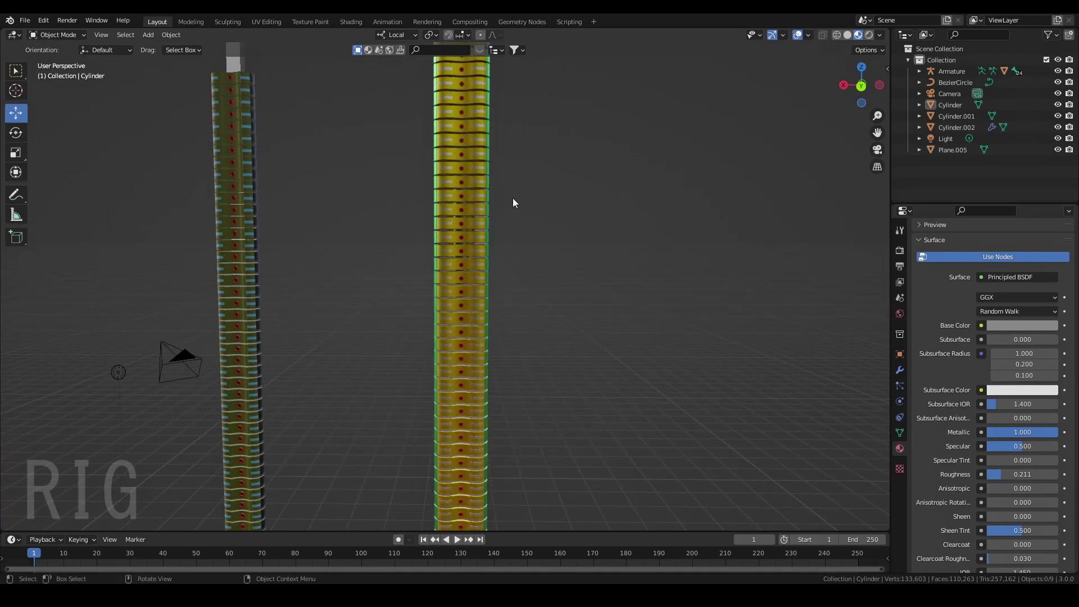
# Snap the 3D cursor to the world origin
pyautogui.moveTo(513, 203); pyautogui.dragTo(174, 38, button='middle')
pyautogui.click(171, 35)
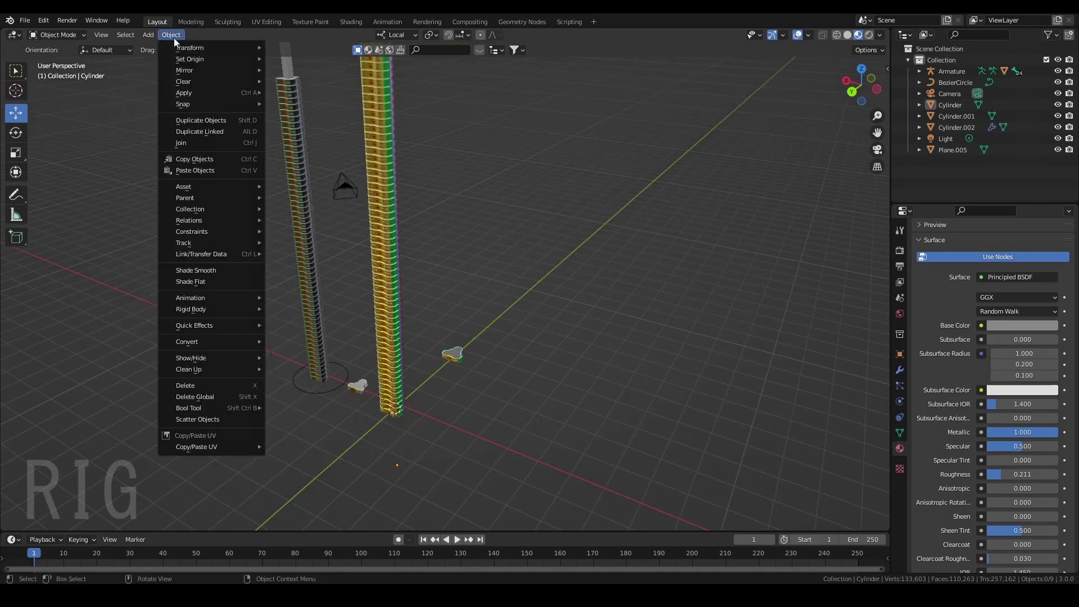
pyautogui.moveTo(236, 104)
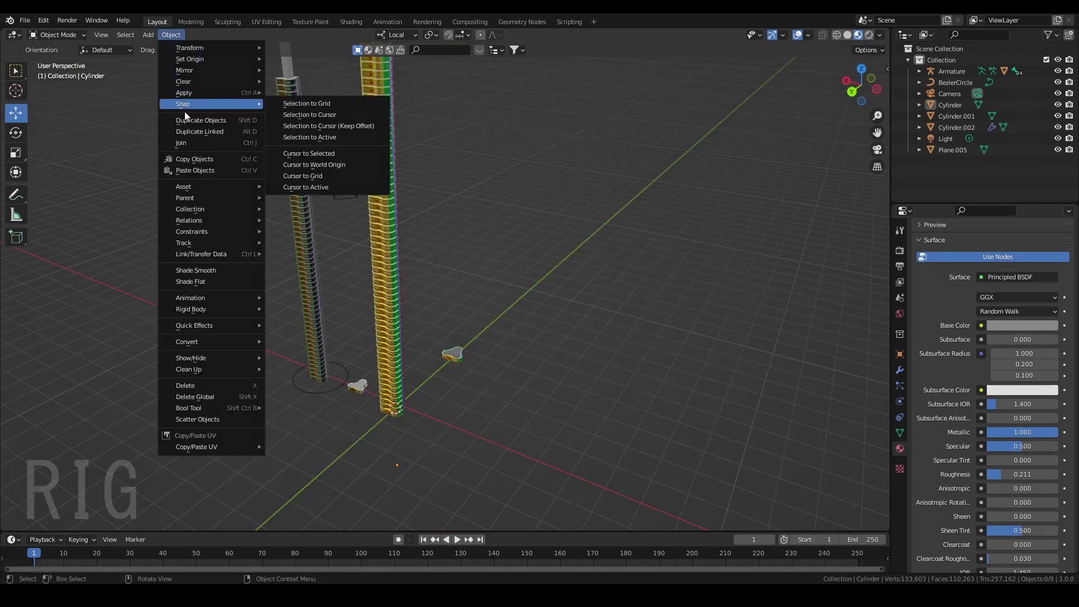
pyautogui.click(316, 166)
# Add a single-bone armature at the column's base, working in back orthographic view with solid shading
pyautogui.moveTo(438, 320); pyautogui.dragTo(498, 330, button='middle')
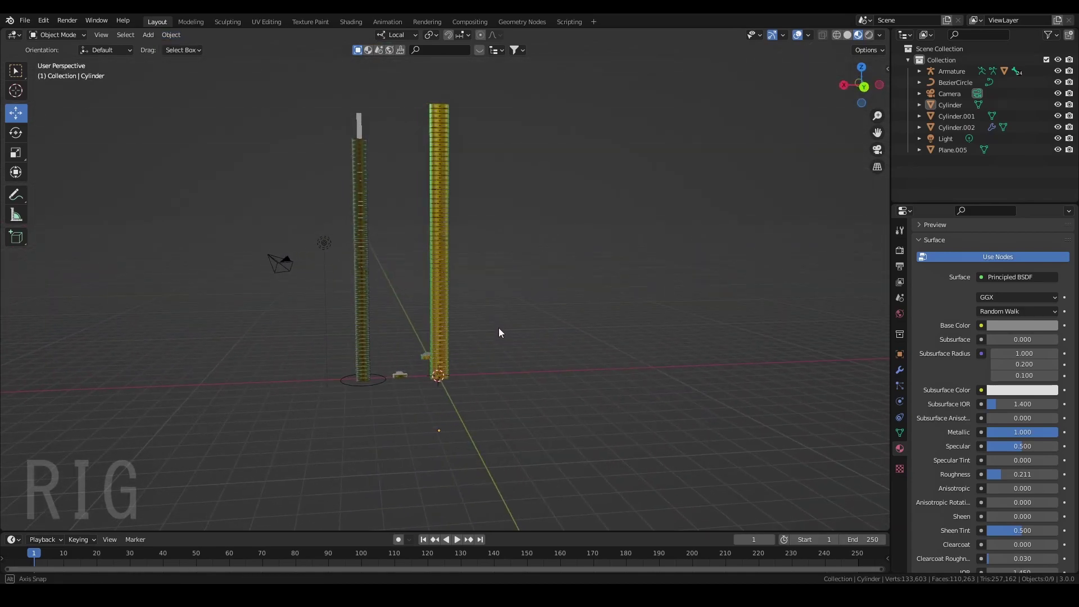
pyautogui.click(864, 87)
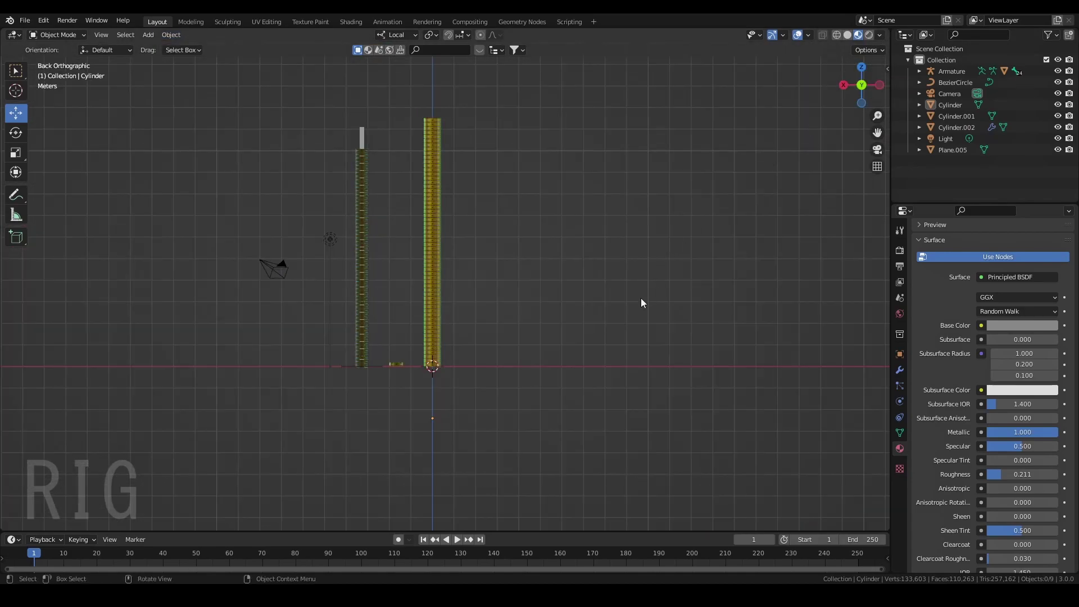
pyautogui.click(848, 35)
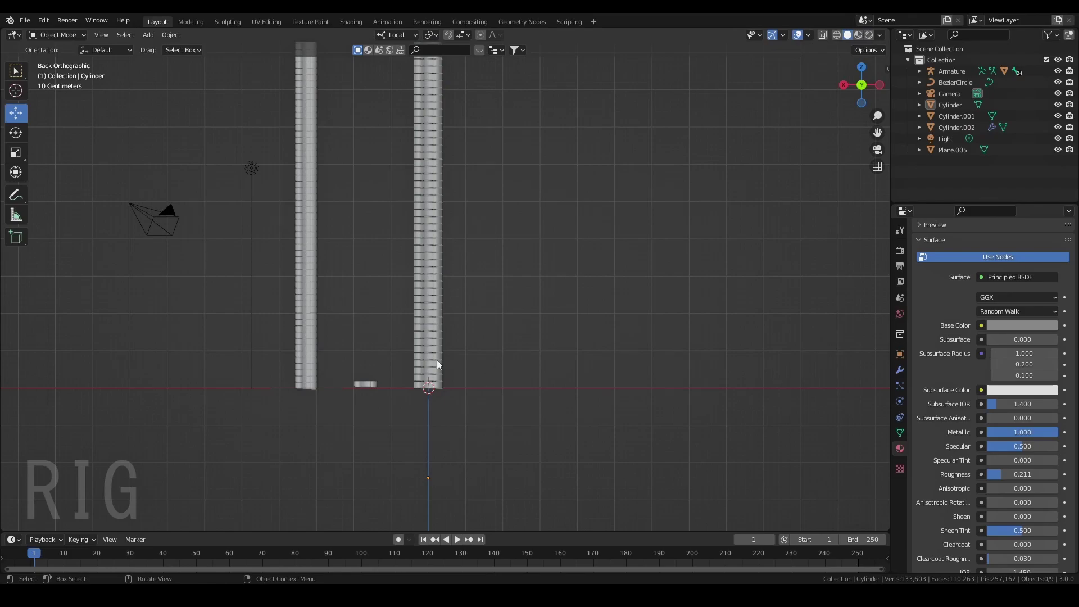
pyautogui.hotkey('shift', 'a')
pyautogui.moveTo(392, 444)
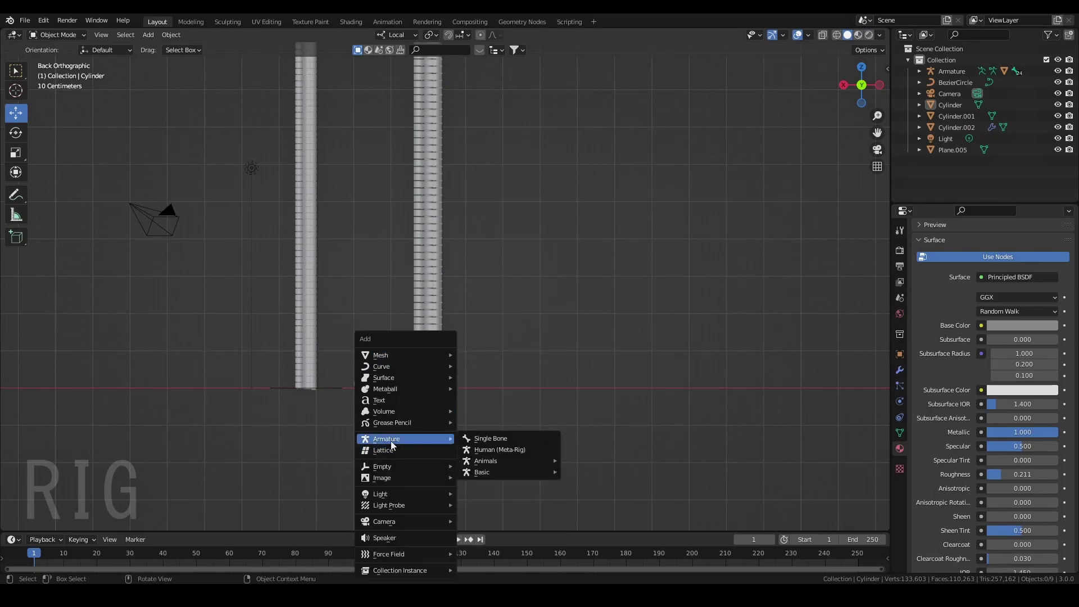
pyautogui.click(504, 434)
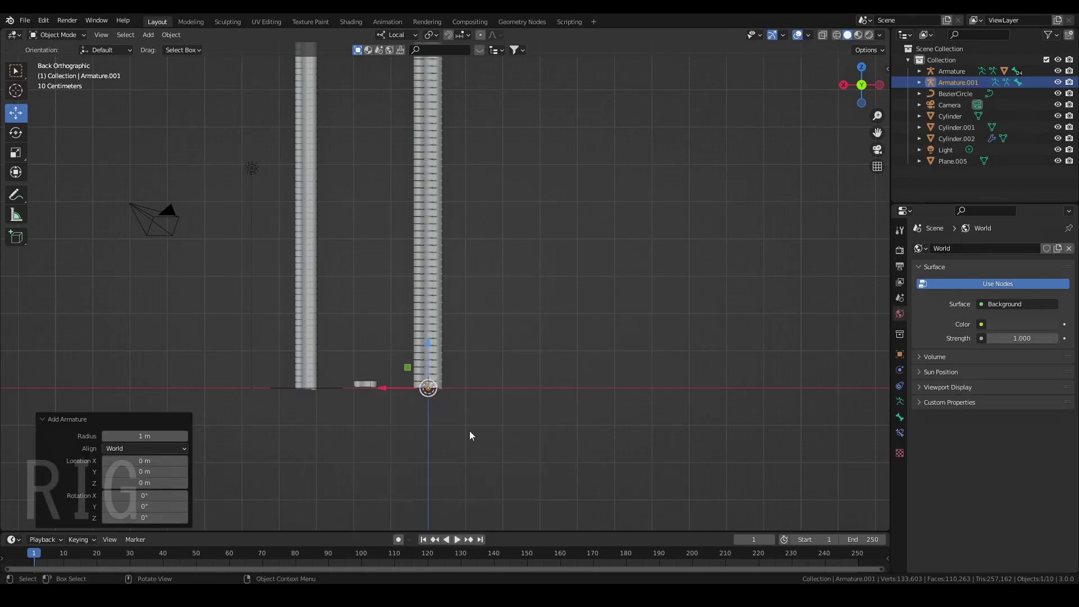
# Enable X-ray and, in Edit Mode, raise the base bone's tip about 11.1 m along Z, past the column's top
pyautogui.click(823, 35)
pyautogui.press('Tab')
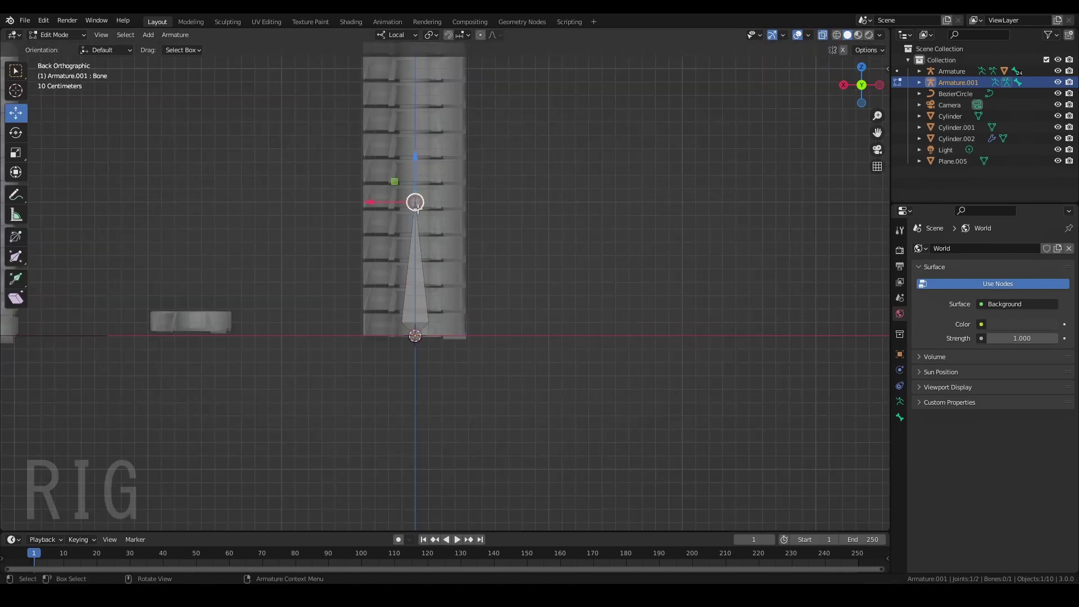
pyautogui.scroll(-5, 470, 173)
pyautogui.keyDown('shift'); pyautogui.moveTo(476, 167); pyautogui.dragTo(499, 370, button='middle'); pyautogui.keyUp('shift')
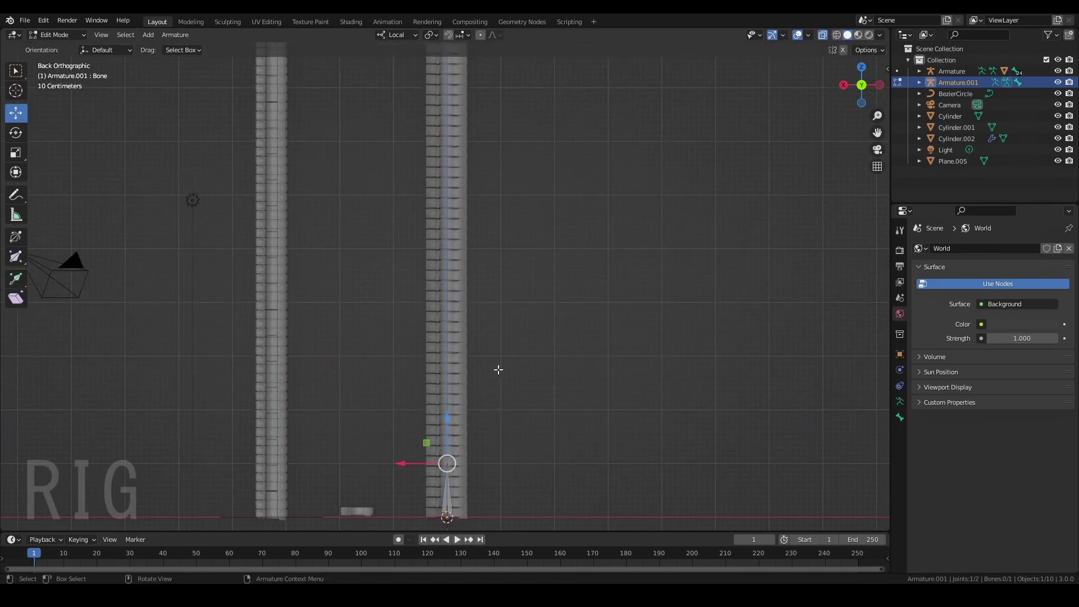
pyautogui.scroll(-5, 498, 370)
pyautogui.keyDown('shift'); pyautogui.moveTo(477, 243); pyautogui.dragTo(461, 281, button='middle'); pyautogui.keyUp('shift')
pyautogui.moveTo(447, 332); pyautogui.dragTo(462, 90)
pyautogui.keyDown('shift'); pyautogui.moveTo(522, 274); pyautogui.dragTo(498, 309, button='middle'); pyautogui.keyUp('shift')
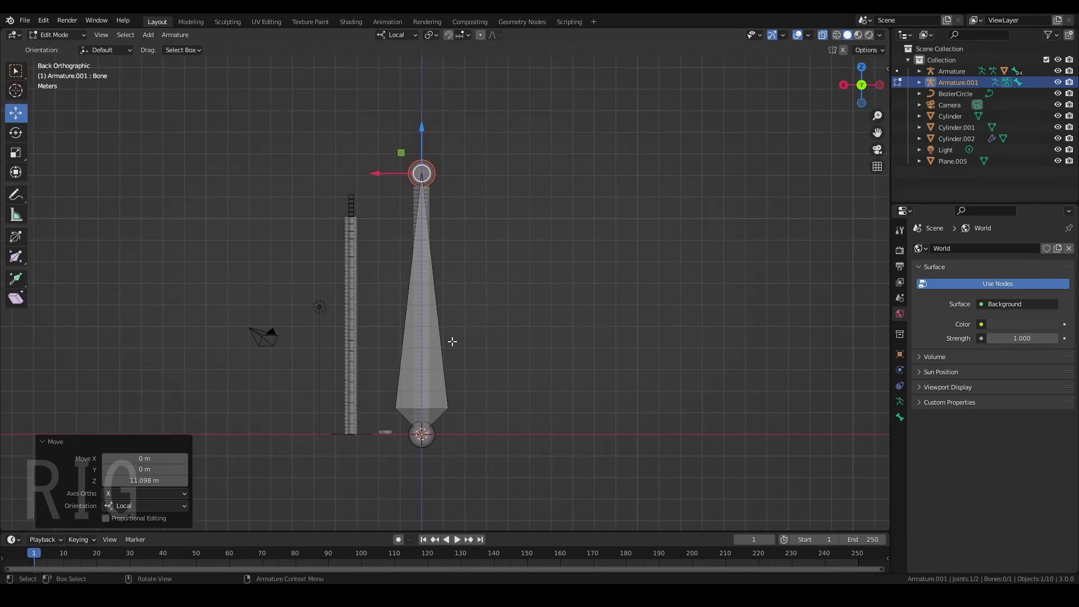
# Subdivide the long bone with 8 cuts and subdivide the resulting bones again with 1 cut
pyautogui.click(422, 343)
pyautogui.rightClick(417, 367)
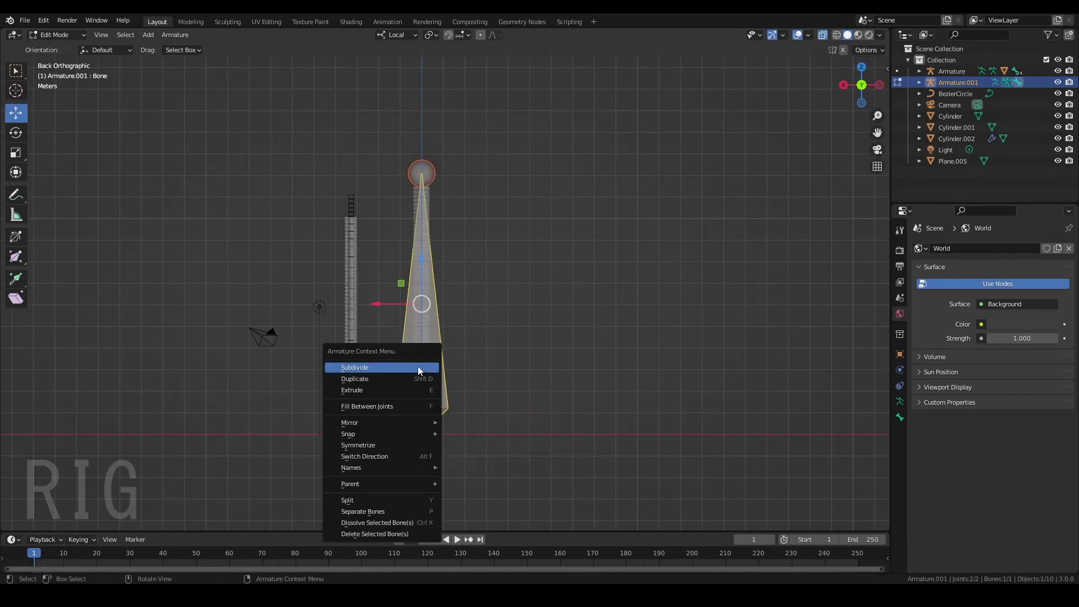
pyautogui.click(417, 366)
pyautogui.moveTo(185, 522); pyautogui.dragTo(202, 521)
pyautogui.click(184, 518)
pyautogui.click(184, 517)
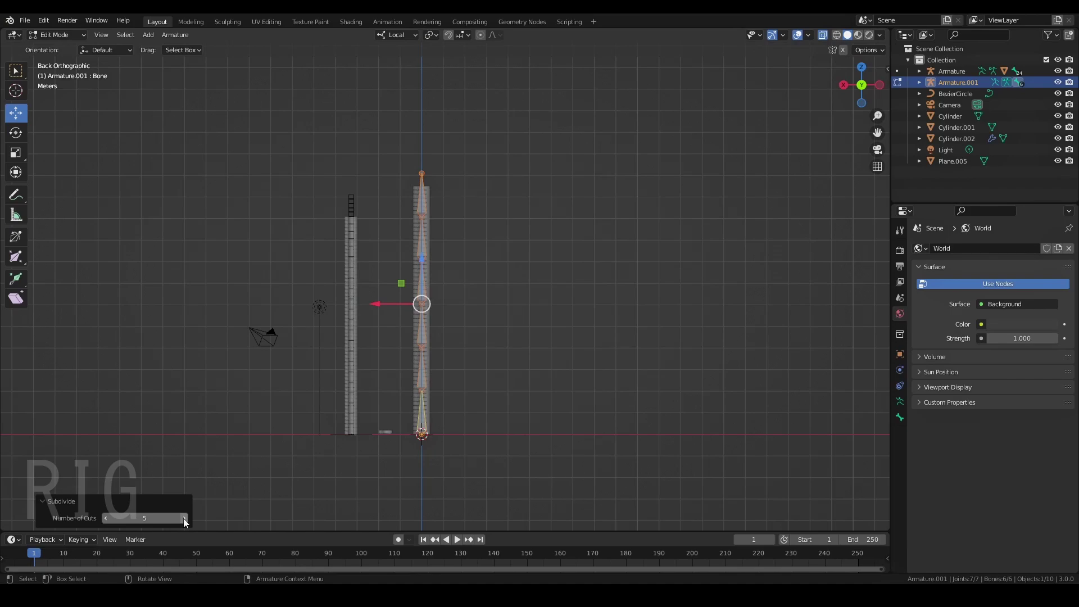
pyautogui.click(184, 519)
pyautogui.click(184, 518)
pyautogui.click(184, 518)
pyautogui.click(183, 518)
pyautogui.click(184, 518)
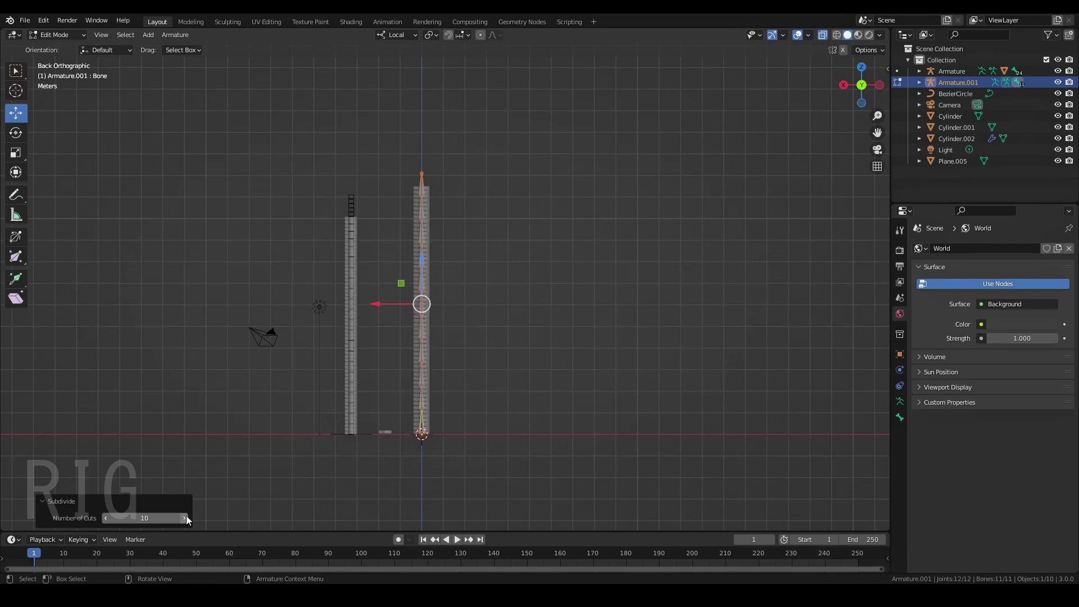
pyautogui.click(107, 518)
pyautogui.click(106, 518)
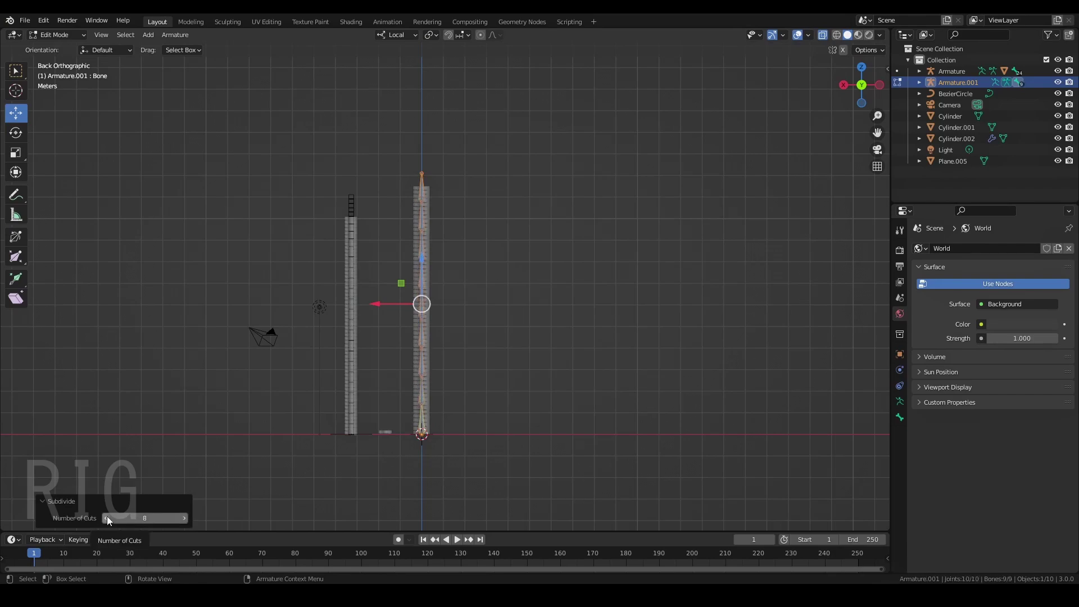
pyautogui.rightClick(425, 294)
pyautogui.click(425, 294)
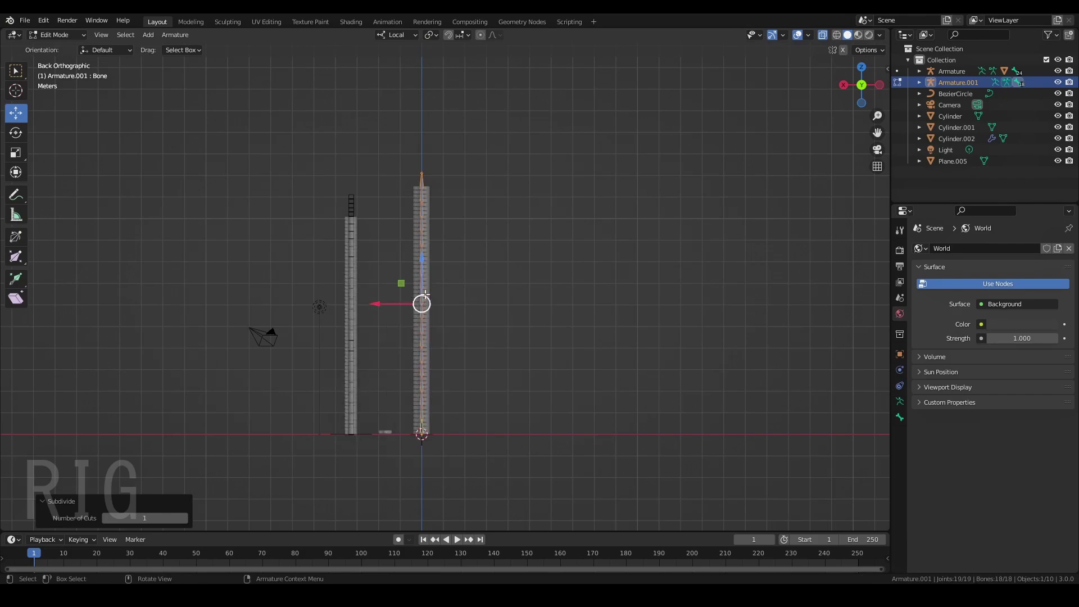
# Delete the topmost bone that sticks out above the column
pyautogui.moveTo(425, 293); pyautogui.dragTo(433, 300, button='middle')
pyautogui.scroll(12, 450, 298)
pyautogui.keyDown('shift'); pyautogui.moveTo(477, 225); pyautogui.dragTo(494, 304, button='middle'); pyautogui.keyUp('shift')
pyautogui.scroll(-2, 494, 304)
pyautogui.click(430, 203)
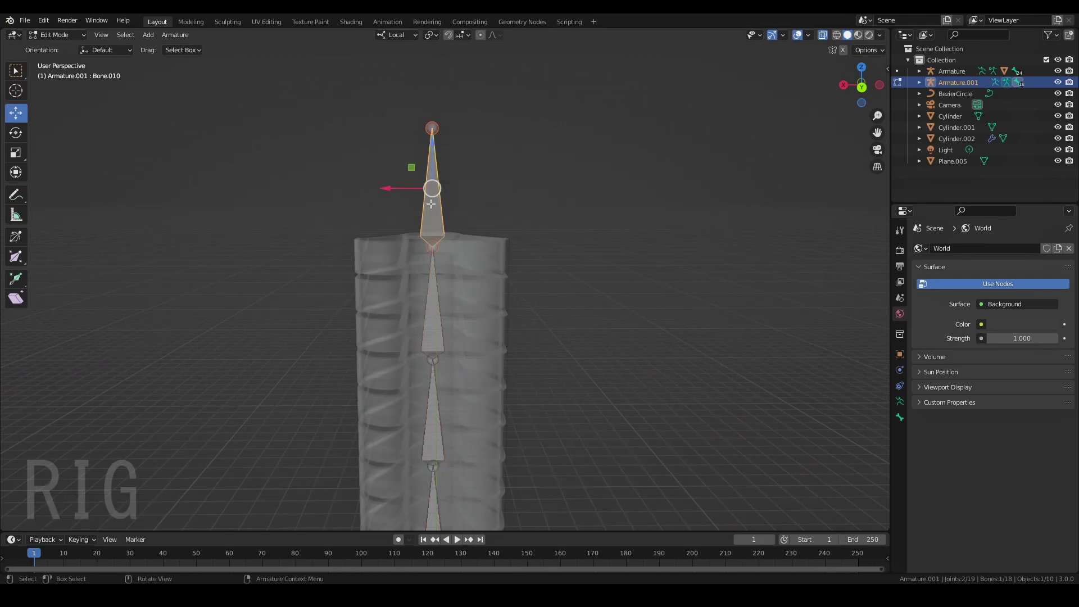
pyautogui.press('x')
pyautogui.click(431, 203)
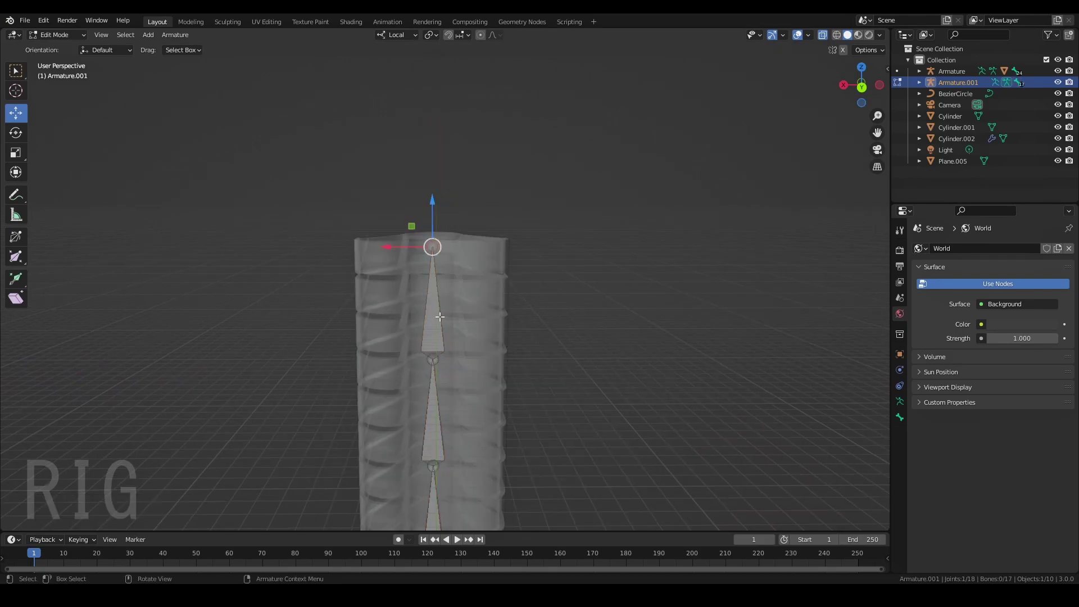
# Raise the bone chain's top joint about 0.12 m along Z to meet the column's top edge
pyautogui.moveTo(432, 206); pyautogui.dragTo(434, 187)
pyautogui.moveTo(462, 244); pyautogui.dragTo(466, 243, button='middle')
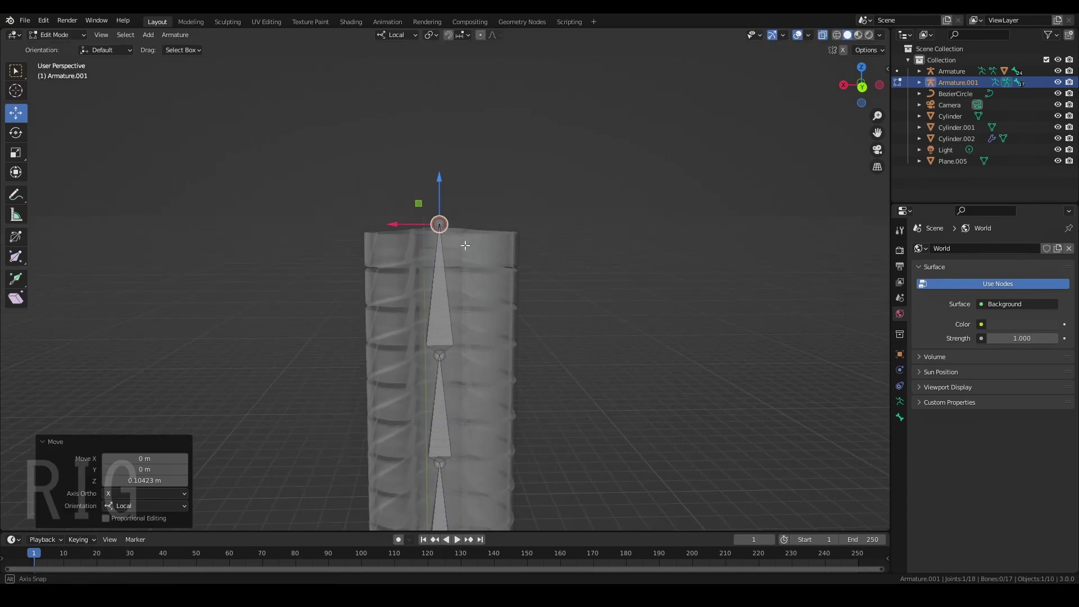
pyautogui.moveTo(445, 198)
pyautogui.mouseDown()
pyautogui.moveTo(445, 157)
pyautogui.moveTo(445, 195)
pyautogui.mouseUp()
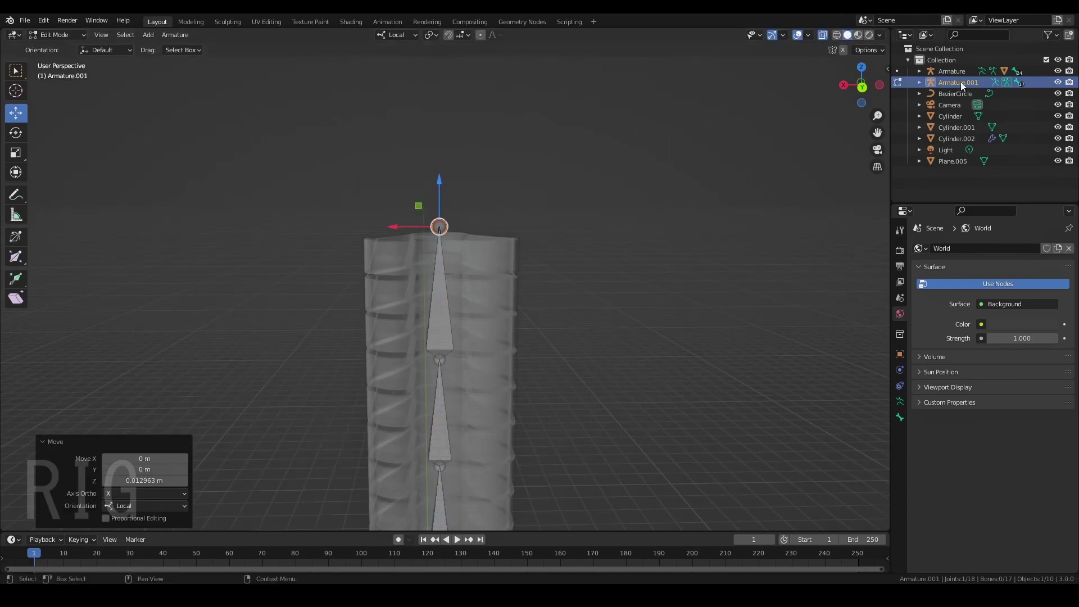
# Extrude a new bone 1 m along Z from the chain's top joint in back orthographic view
pyautogui.click(862, 85)
pyautogui.scroll(-2, 525, 176)
pyautogui.keyDown('shift'); pyautogui.moveTo(524, 176); pyautogui.dragTo(516, 209, button='middle'); pyautogui.keyUp('shift')
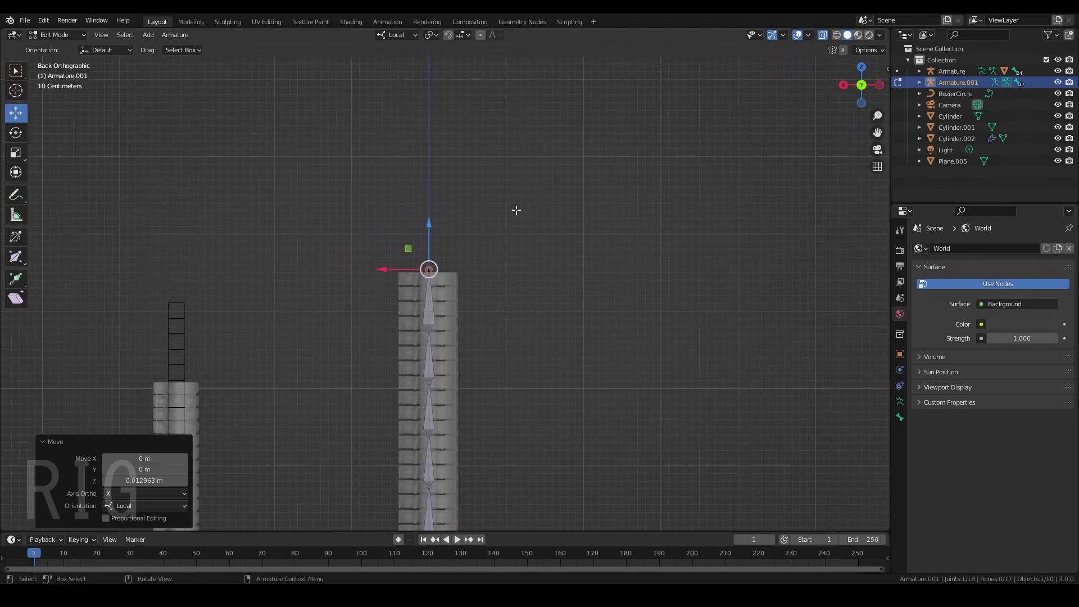
pyautogui.press('e')
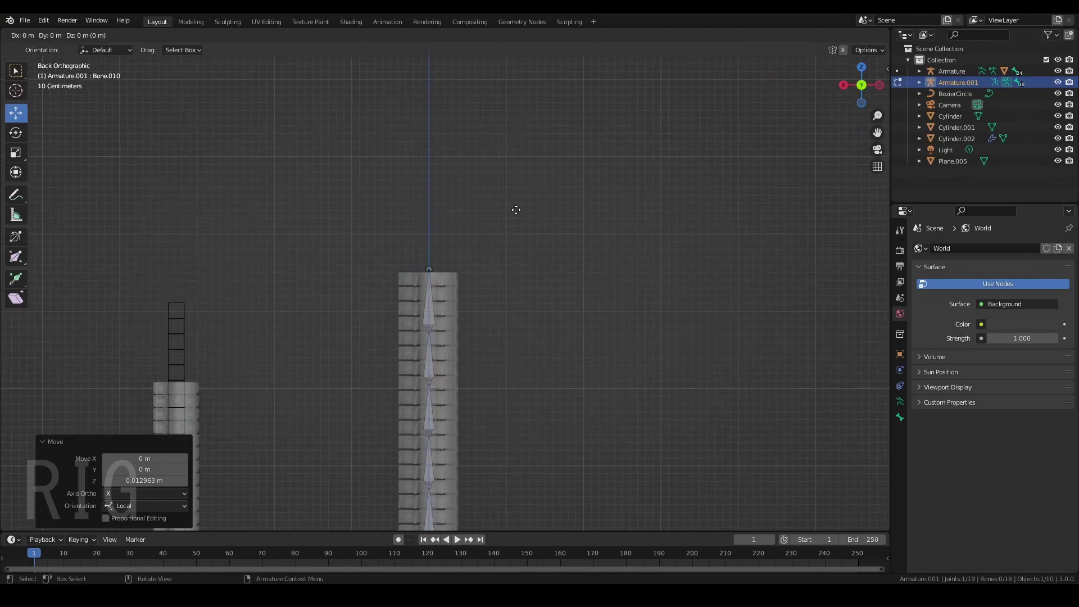
pyautogui.press('ctrl')
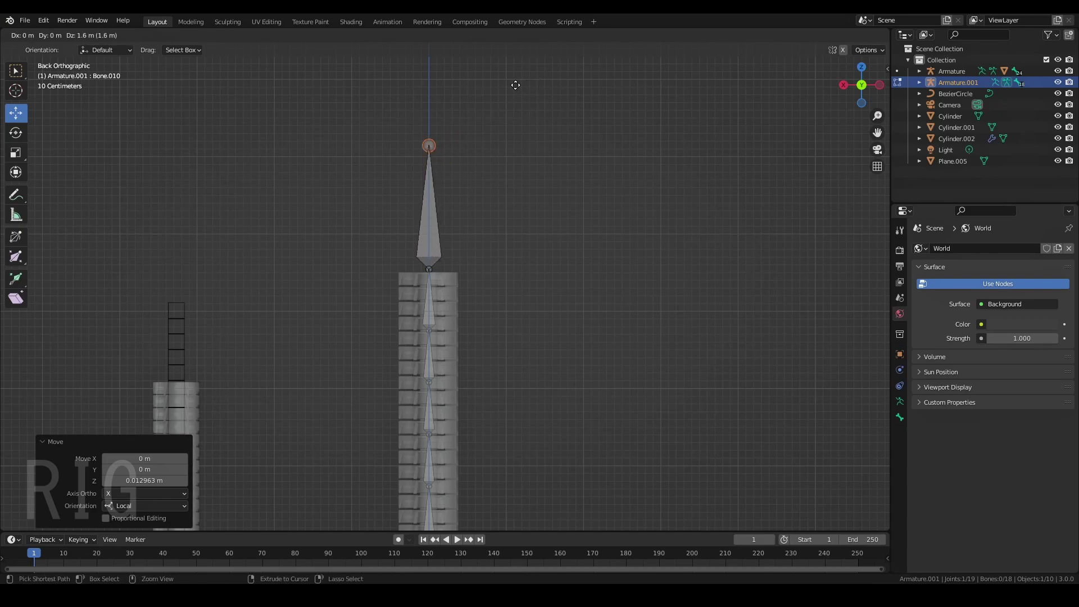
pyautogui.write('z1')
pyautogui.press('Return')
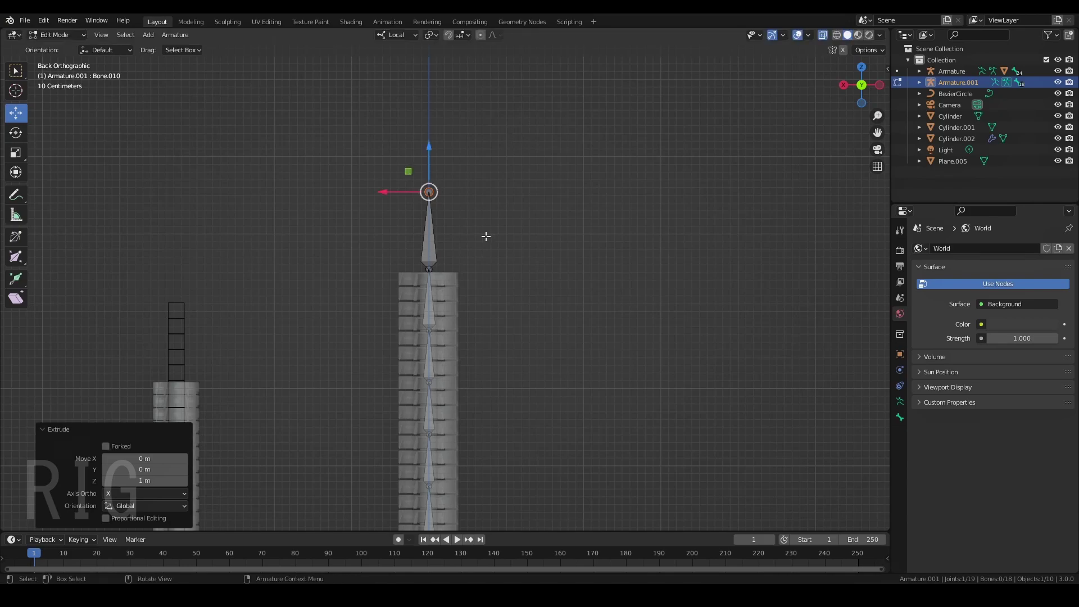
# Clear the parent of the extruded top bone, test-move it and undo the move
pyautogui.moveTo(487, 236); pyautogui.dragTo(486, 241, button='middle')
pyautogui.click(421, 233)
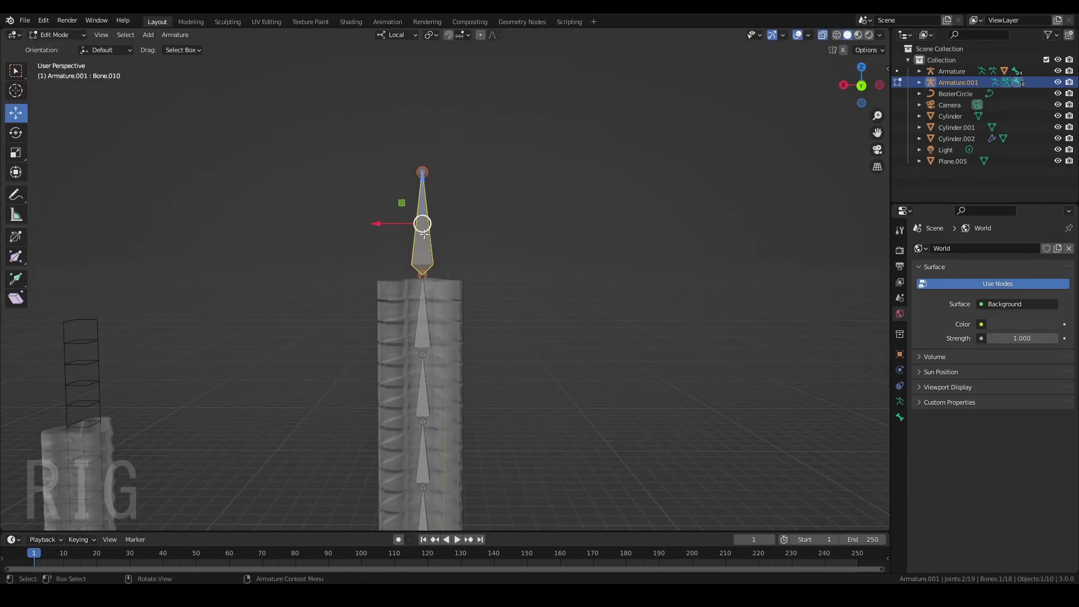
pyautogui.rightClick(424, 234)
pyautogui.moveTo(385, 355)
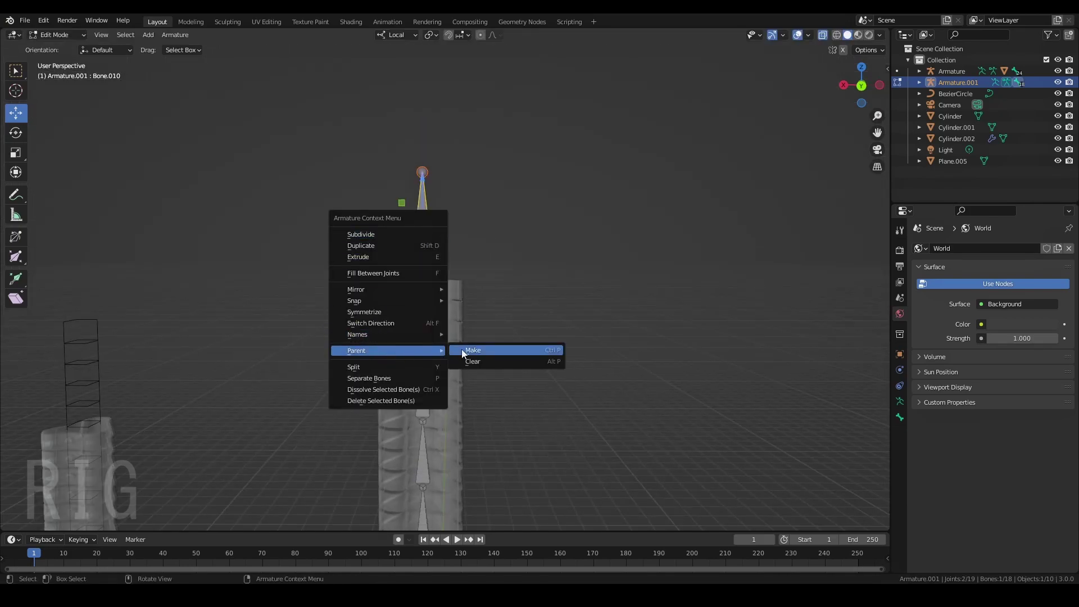
pyautogui.click(481, 362)
pyautogui.click(479, 359)
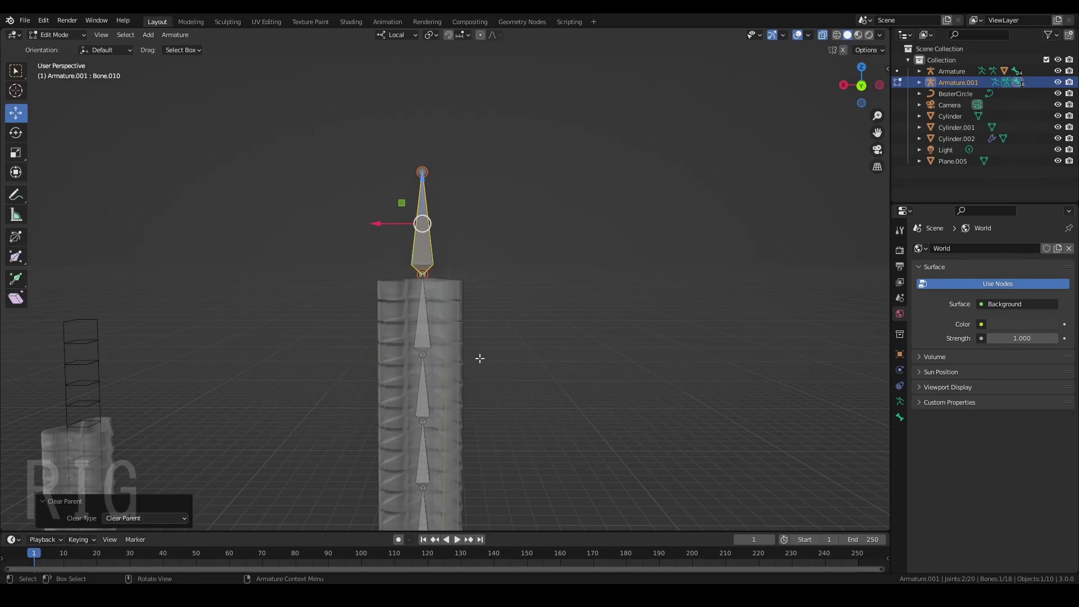
pyautogui.moveTo(423, 223); pyautogui.dragTo(416, 172)
pyautogui.hotkey('ctrl', 'z')
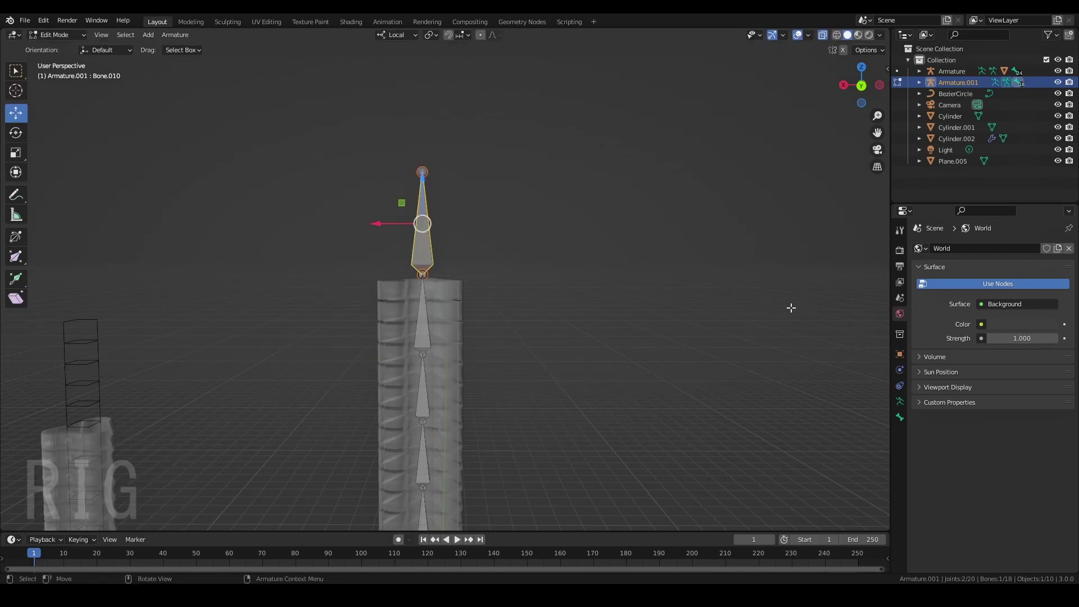
# Disable Deform for the detached top bone and rename it IK
pyautogui.click(900, 416)
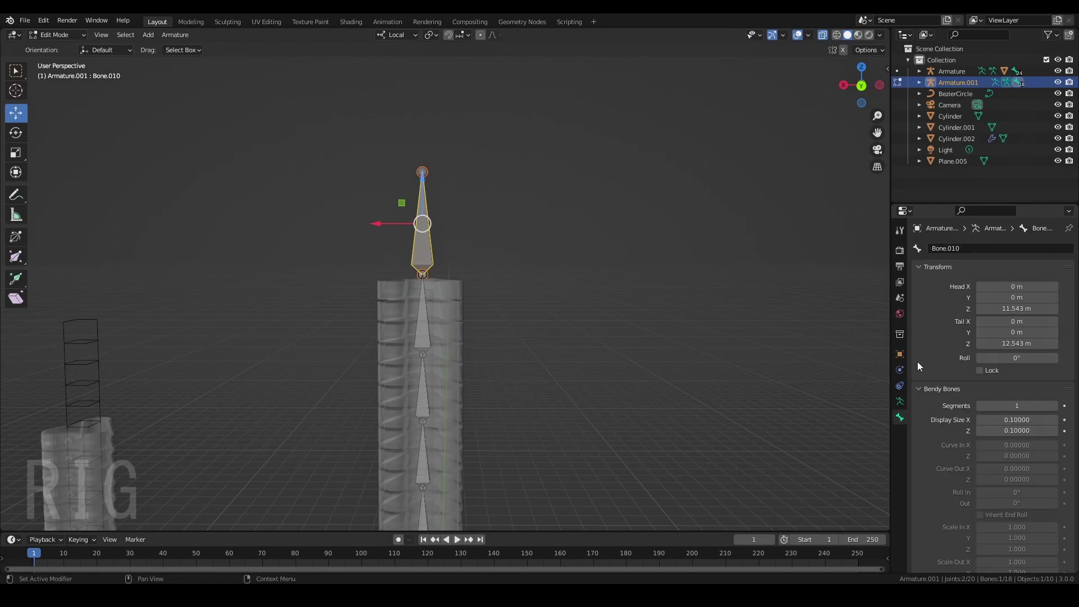
pyautogui.click(921, 389)
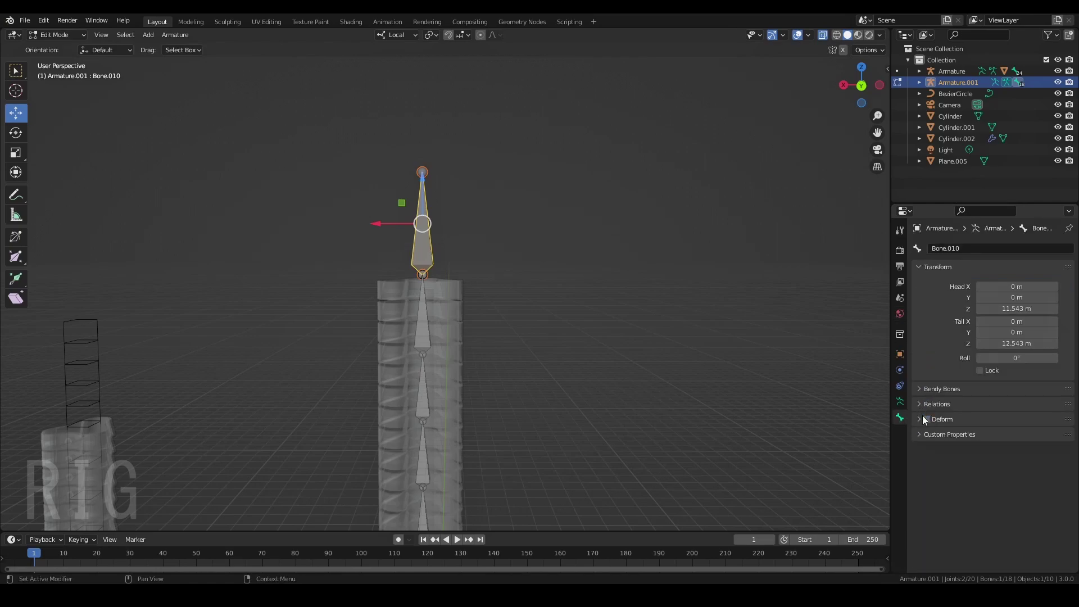
pyautogui.click(981, 248)
pyautogui.press('BackSpace')
pyautogui.write('IK')
pyautogui.press('Return')
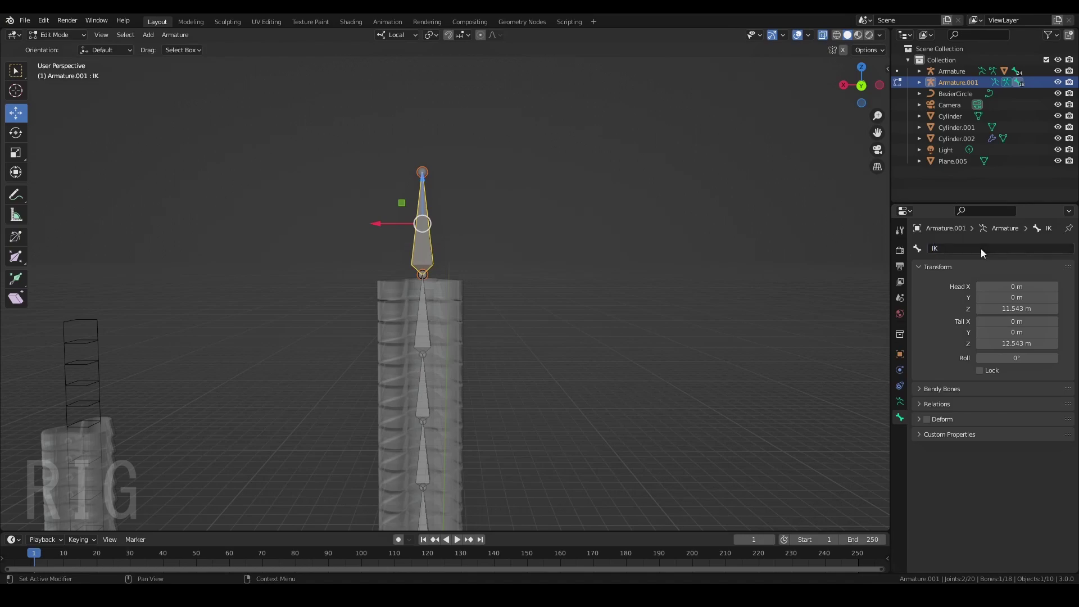
# Add an Inverse Kinematics constraint in Pose Mode to the last chain bone, directly below the IK bone
pyautogui.click(422, 331)
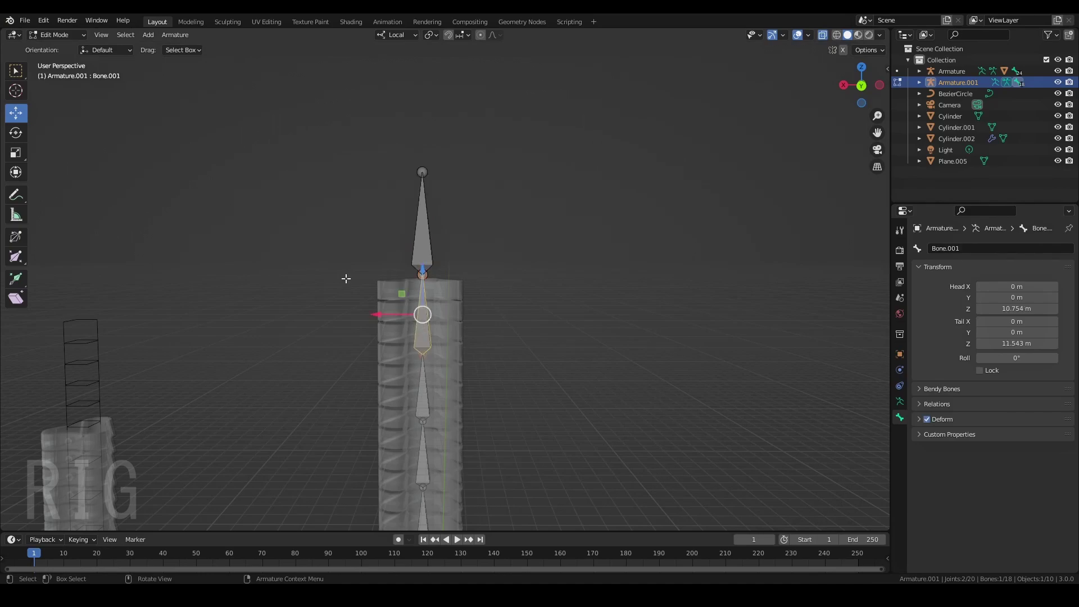
pyautogui.click(63, 34)
pyautogui.click(65, 71)
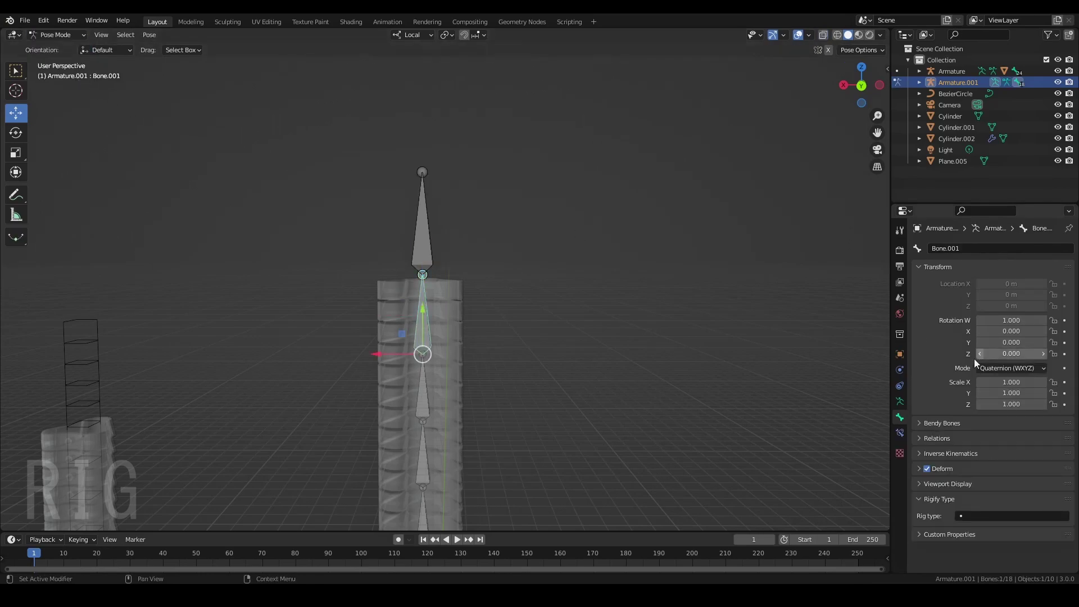
pyautogui.click(899, 431)
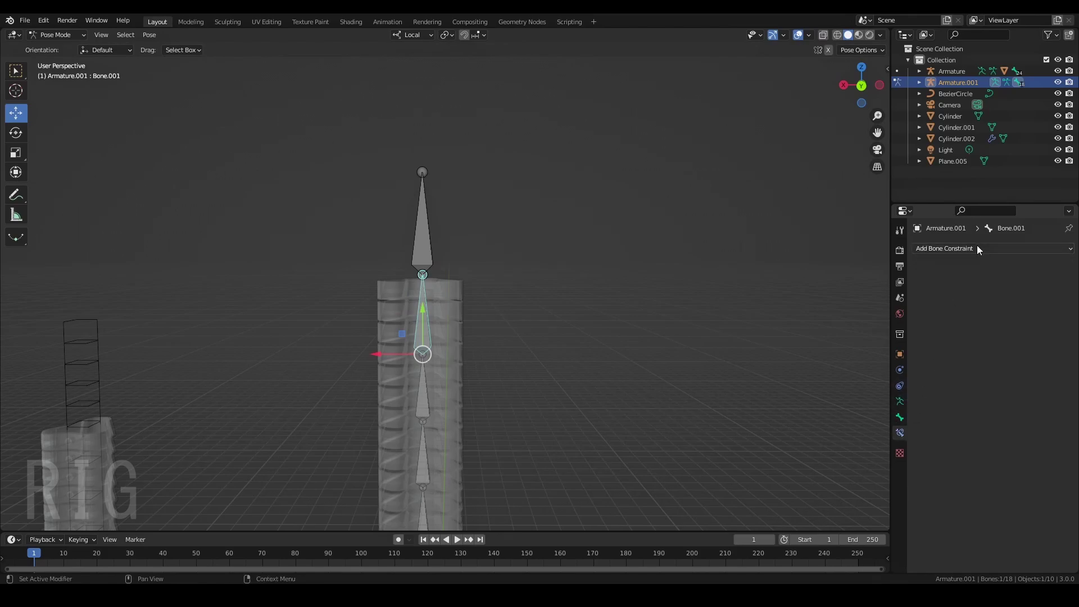
pyautogui.click(976, 247)
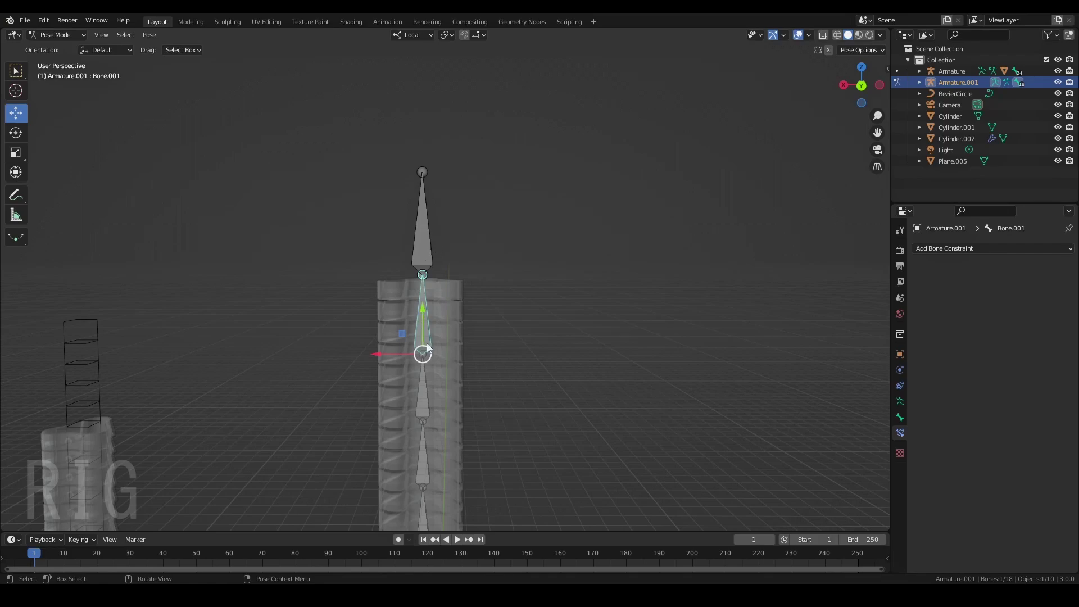
pyautogui.click(946, 248)
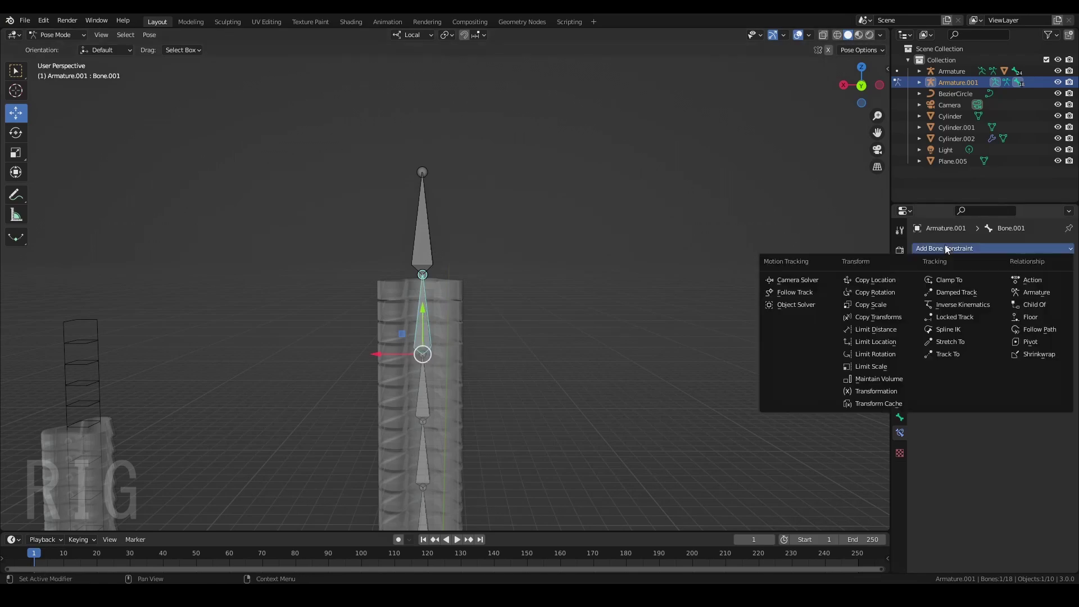
pyautogui.click(962, 304)
# Set the constraint's target to Armature.001 and its target bone to IK
pyautogui.click(1050, 285)
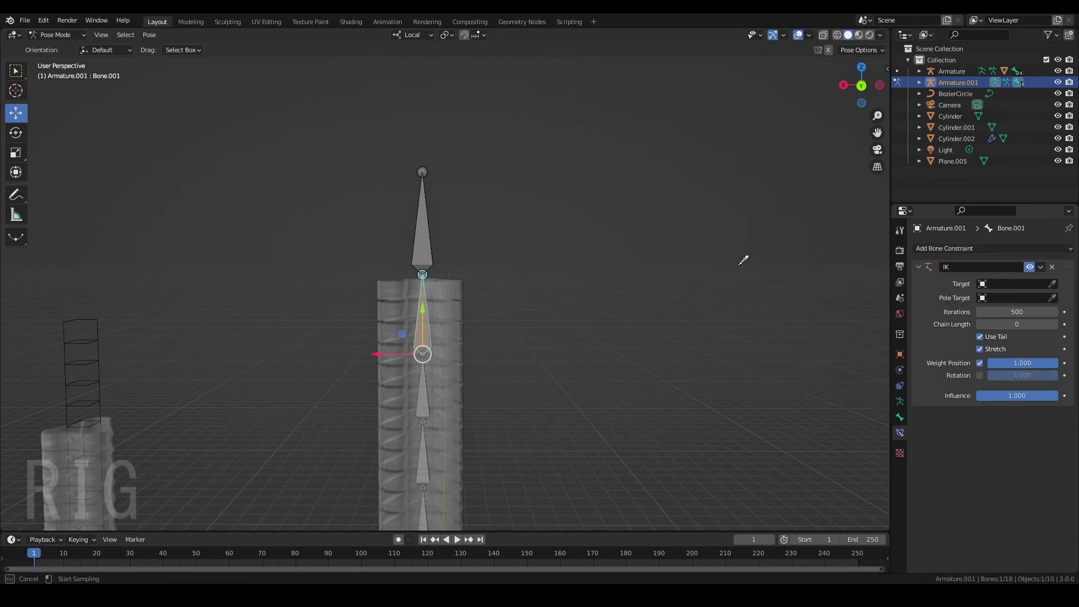
pyautogui.click(430, 234)
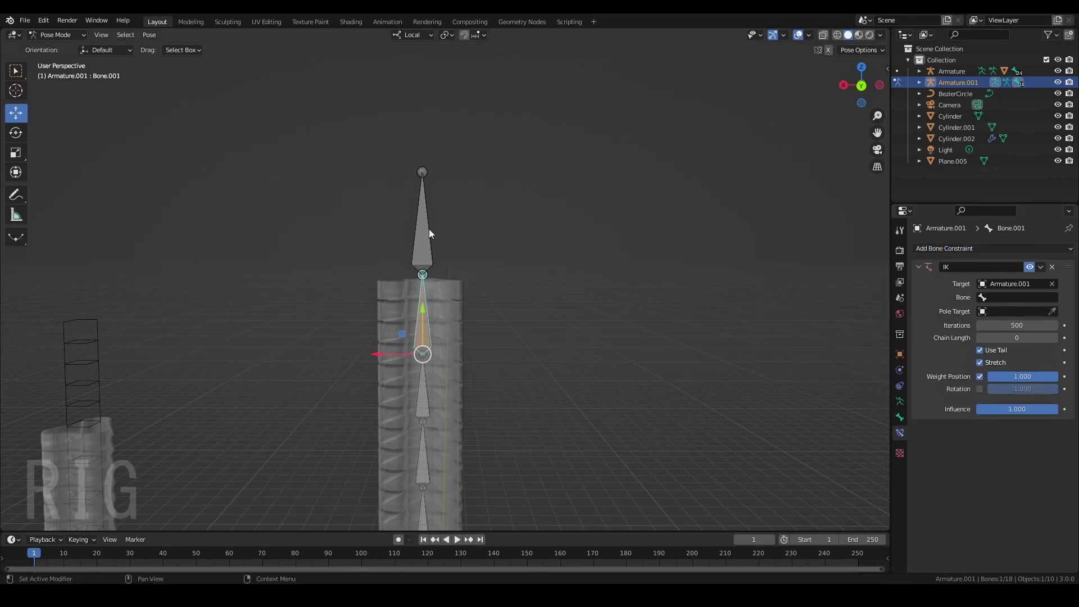
pyautogui.click(1010, 297)
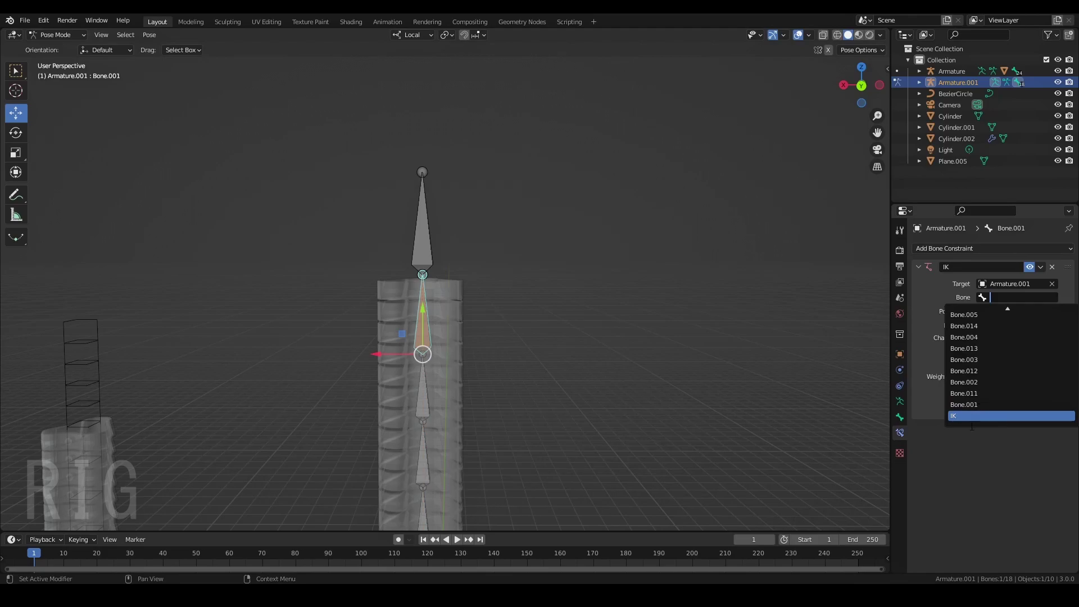
pyautogui.click(972, 416)
# Move the IK bone sideways to test how the chain follows, and undo the move
pyautogui.scroll(-10, 483, 361)
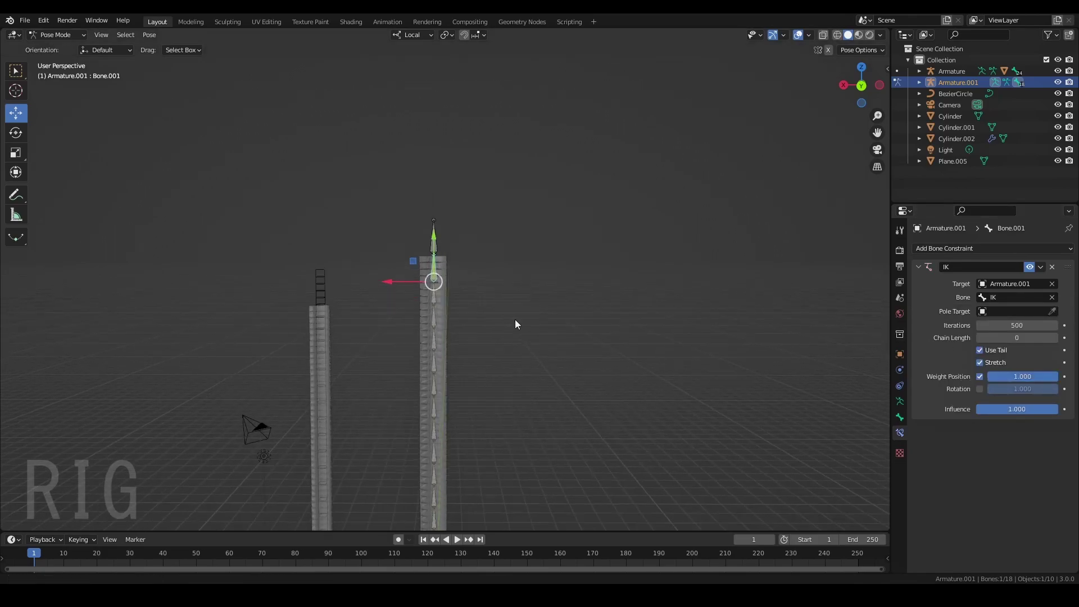
pyautogui.click(433, 213)
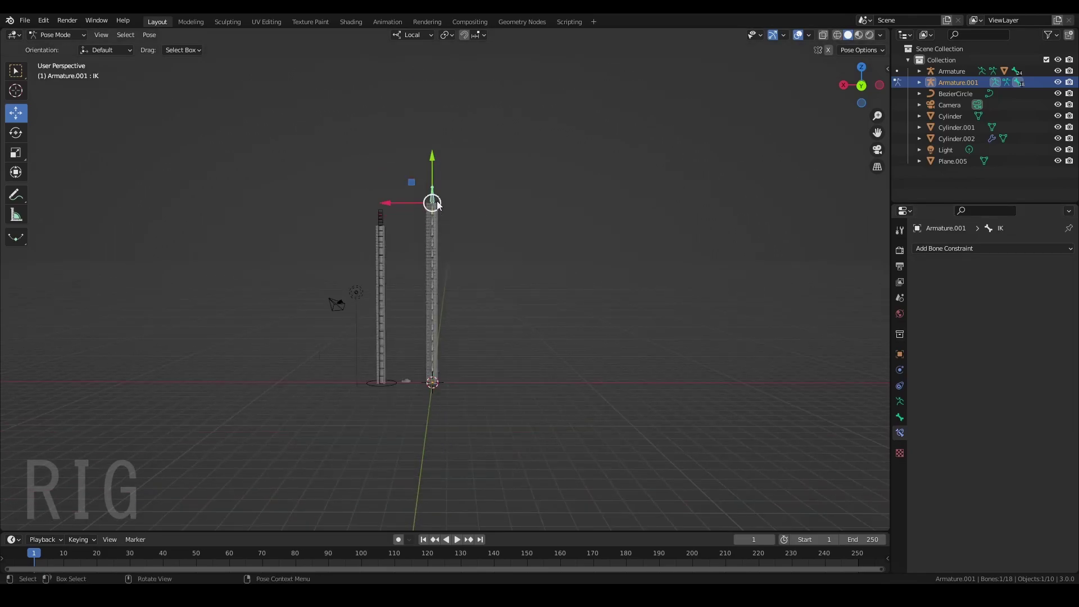
pyautogui.press('g')
pyautogui.click(493, 200)
pyautogui.hotkey('ctrl', 'z')
# Extrude a new bone 1 m upward along Z from the chain's base joint in Edit Mode
pyautogui.scroll(6, 521, 247)
pyautogui.keyDown('shift'); pyautogui.moveTo(520, 248); pyautogui.dragTo(523, 68, button='middle'); pyautogui.keyUp('shift')
pyautogui.moveTo(506, 253); pyautogui.dragTo(517, 270, button='middle')
pyautogui.press('Tab')
pyautogui.scroll(5, 516, 271)
pyautogui.keyDown('shift'); pyautogui.moveTo(494, 354); pyautogui.dragTo(474, 318, button='middle'); pyautogui.keyUp('shift')
pyautogui.scroll(2, 460, 309)
pyautogui.click(432, 317)
pyautogui.scroll(-5, 432, 318)
pyautogui.press('e')
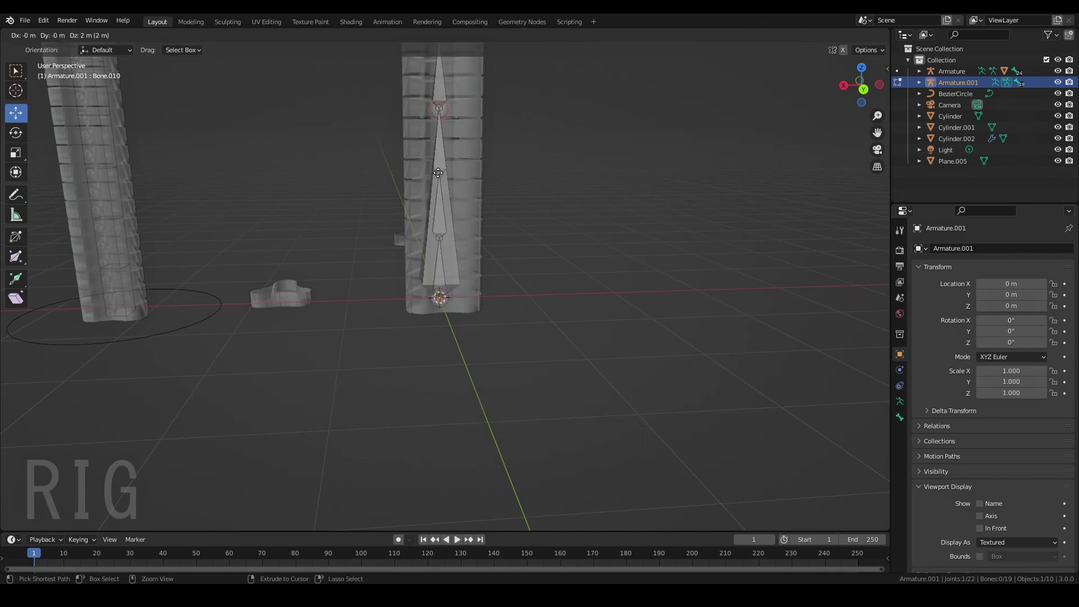
pyautogui.click(439, 189)
pyautogui.scroll(5, 447, 289)
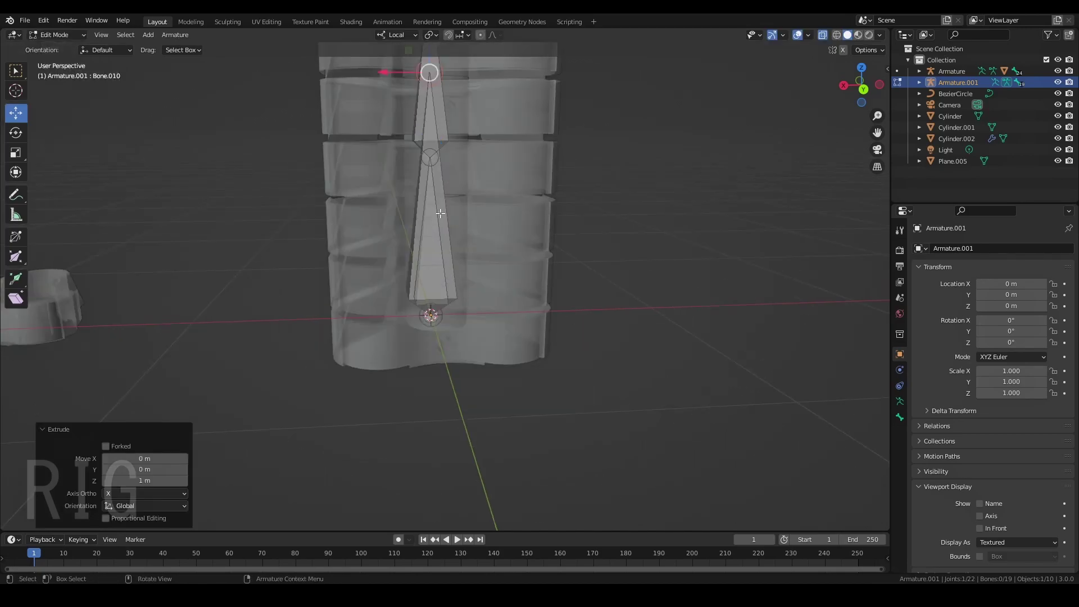
# Name the newly extruded base bone ROTATION and turn off its Deform option
pyautogui.click(439, 203)
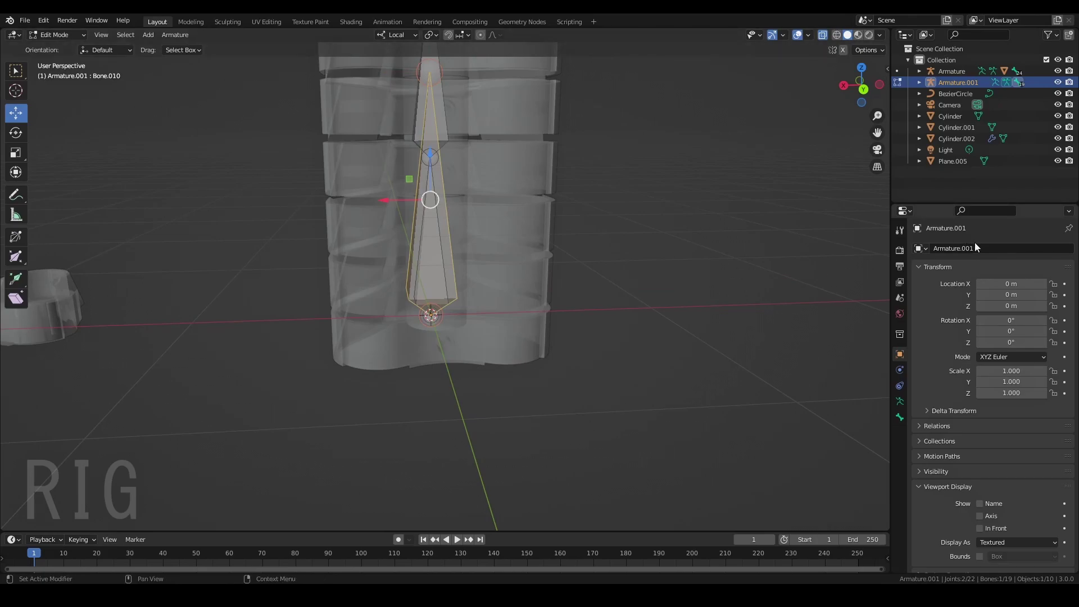
pyautogui.click(899, 419)
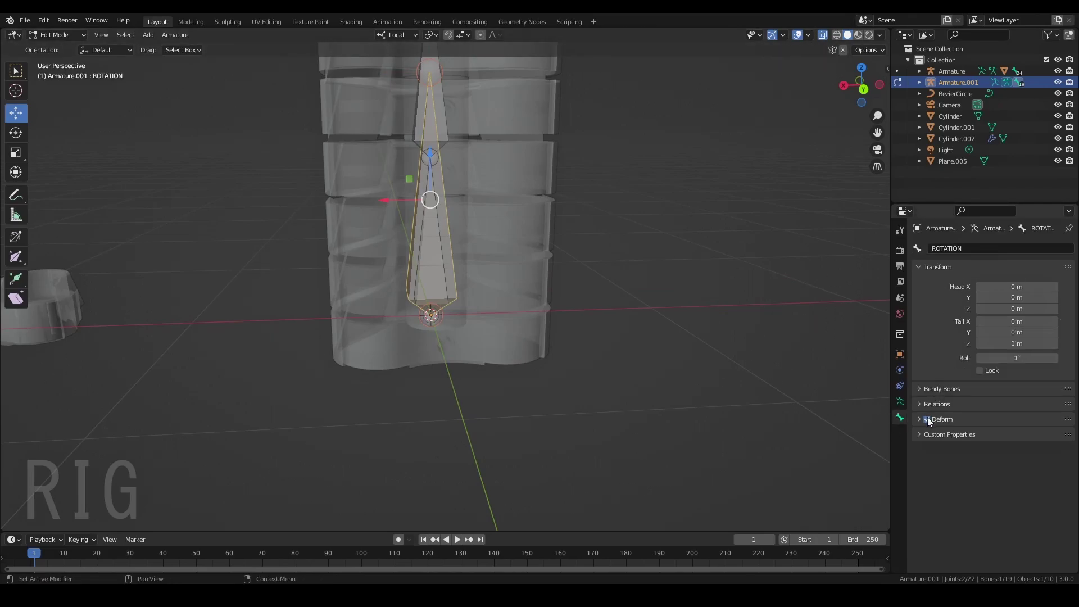
pyautogui.click(926, 419)
# Clear the ROTATION bone's parent in Edit Mode
pyautogui.rightClick(424, 221)
pyautogui.moveTo(436, 218)
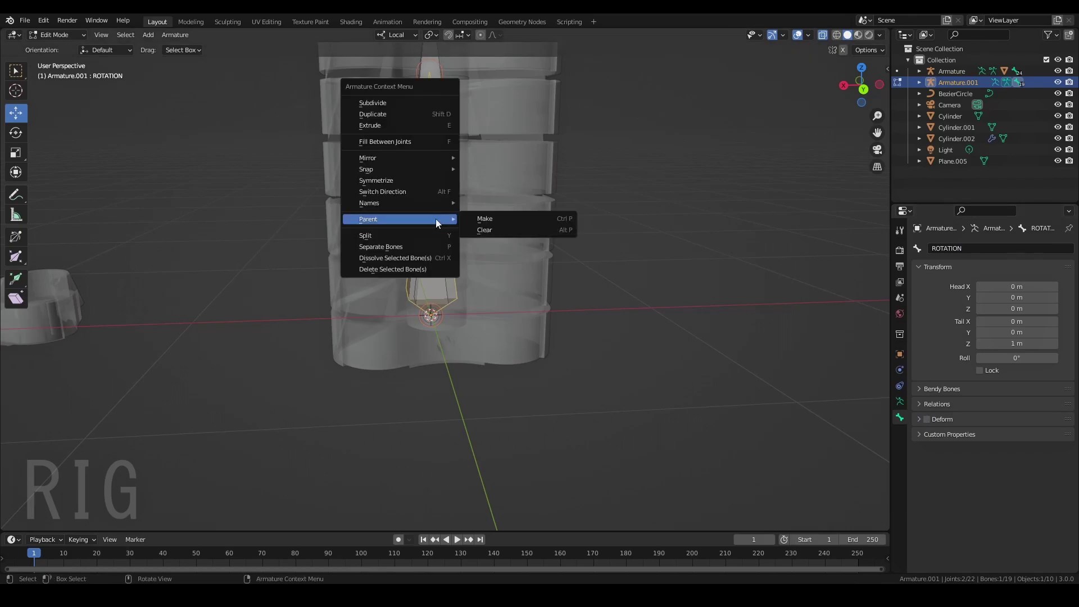
pyautogui.click(491, 227)
pyautogui.click(487, 243)
# Add a mesh circle in Object Mode and move it along X to about -3.46 m, beside the column
pyautogui.scroll(-2, 557, 333)
pyautogui.moveTo(564, 332); pyautogui.dragTo(426, 348, button='middle')
pyautogui.press('Tab')
pyautogui.scroll(-6, 558, 333)
pyautogui.hotkey('shift', 'a')
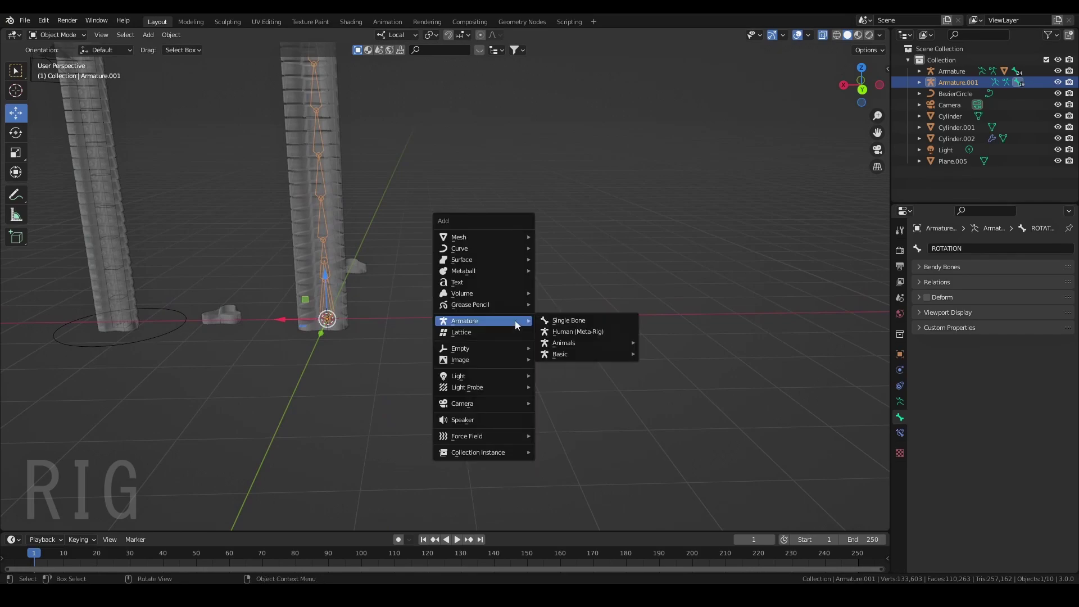
pyautogui.moveTo(487, 243)
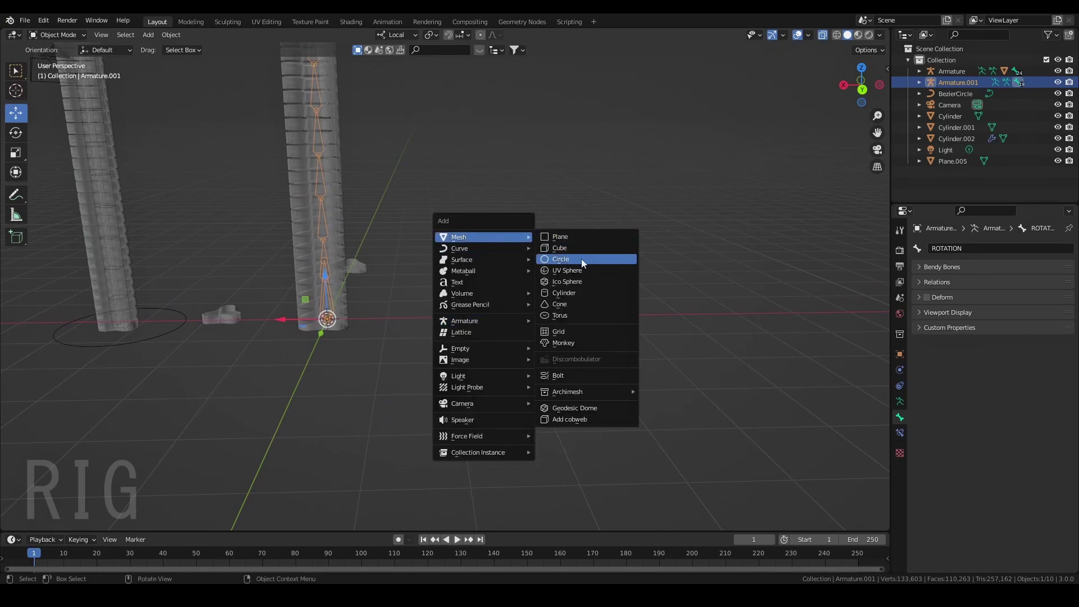
pyautogui.click(582, 258)
pyautogui.moveTo(284, 319); pyautogui.dragTo(490, 320)
# Assign the new circle, Circle.001, as the ROTATION bone's custom shape in Pose Mode
pyautogui.keyDown('shift'); pyautogui.moveTo(332, 245); pyautogui.dragTo(447, 222, button='middle'); pyautogui.keyUp('shift')
pyautogui.scroll(6, 447, 223)
pyautogui.click(446, 222)
pyautogui.click(446, 222)
pyautogui.click(446, 221)
pyautogui.click(59, 35)
pyautogui.click(59, 73)
pyautogui.click(919, 483)
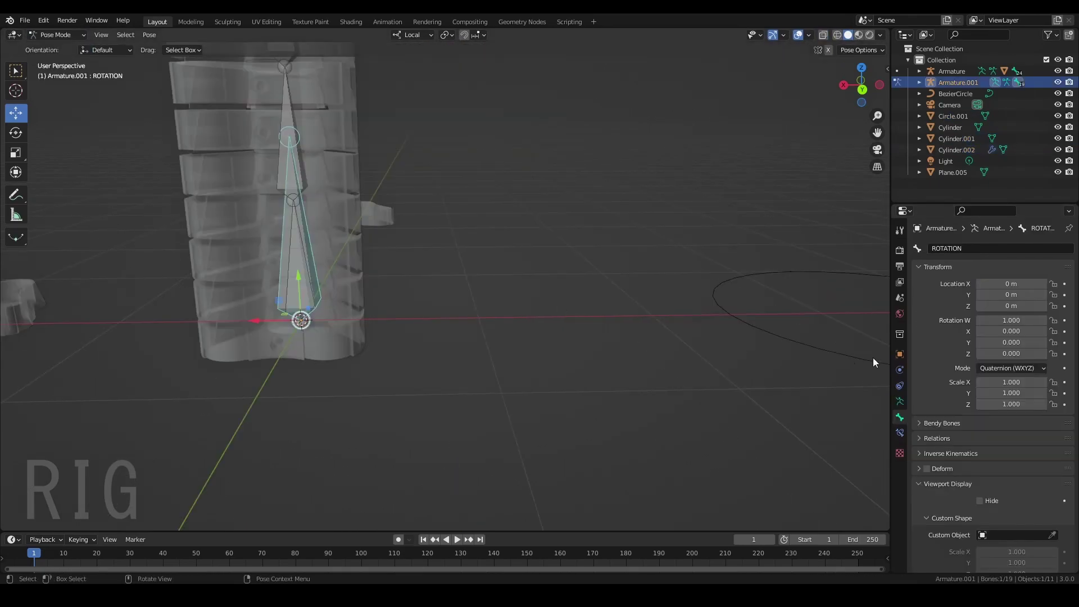
pyautogui.scroll(-3, 990, 439)
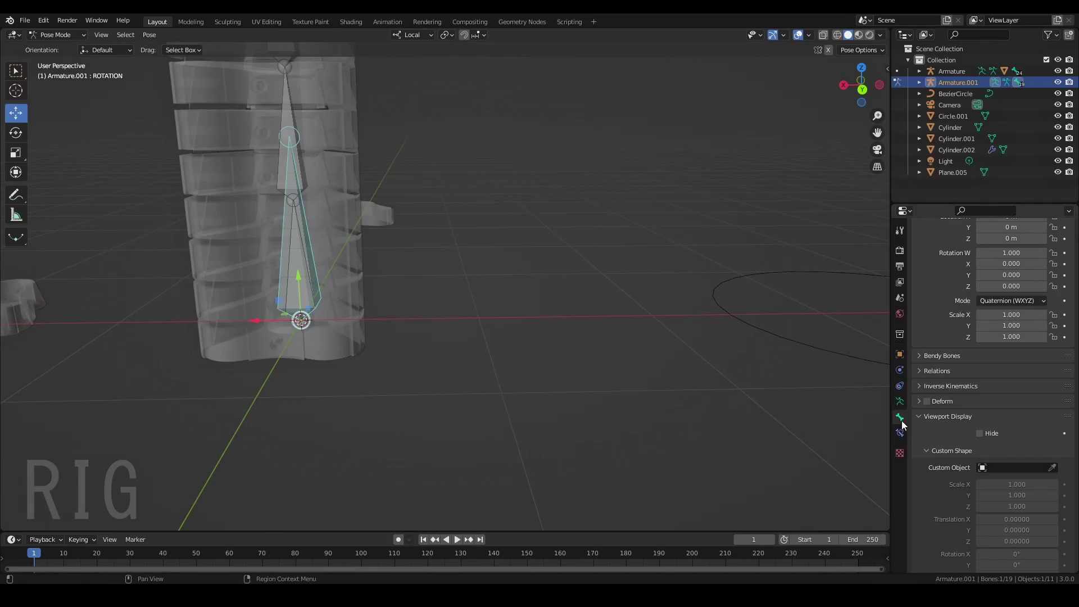
pyautogui.click(1055, 465)
pyautogui.click(805, 339)
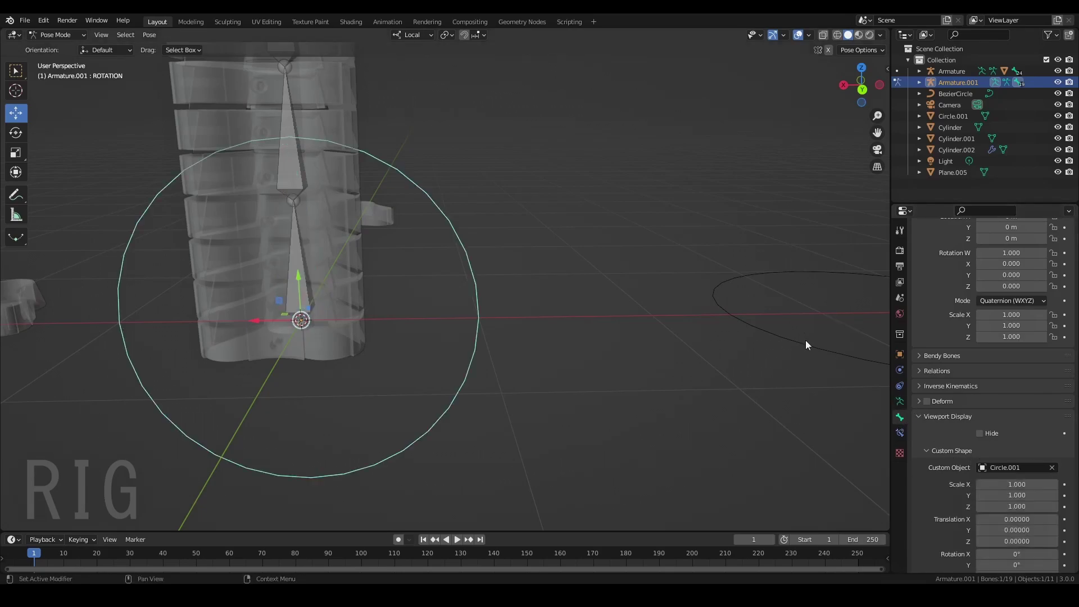
# Rotate the circle's geometry upright in Edit Mode so the bone's custom shape lies flat around the column base
pyautogui.scroll(-3, 686, 331)
pyautogui.keyDown('shift'); pyautogui.moveTo(692, 335); pyautogui.dragTo(458, 328, button='middle'); pyautogui.keyUp('shift')
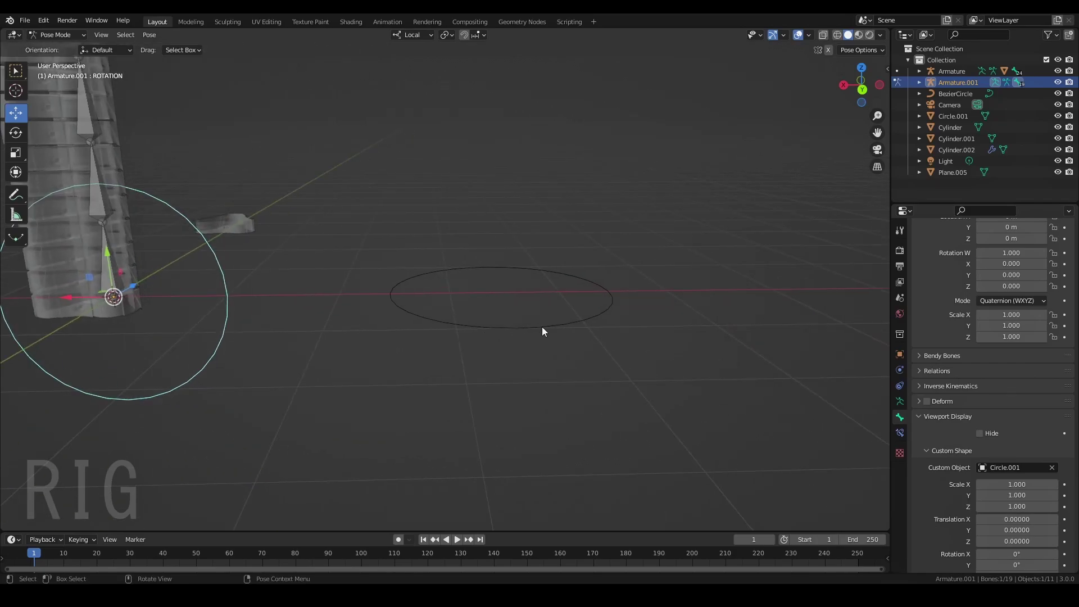
pyautogui.click(55, 35)
pyautogui.click(54, 49)
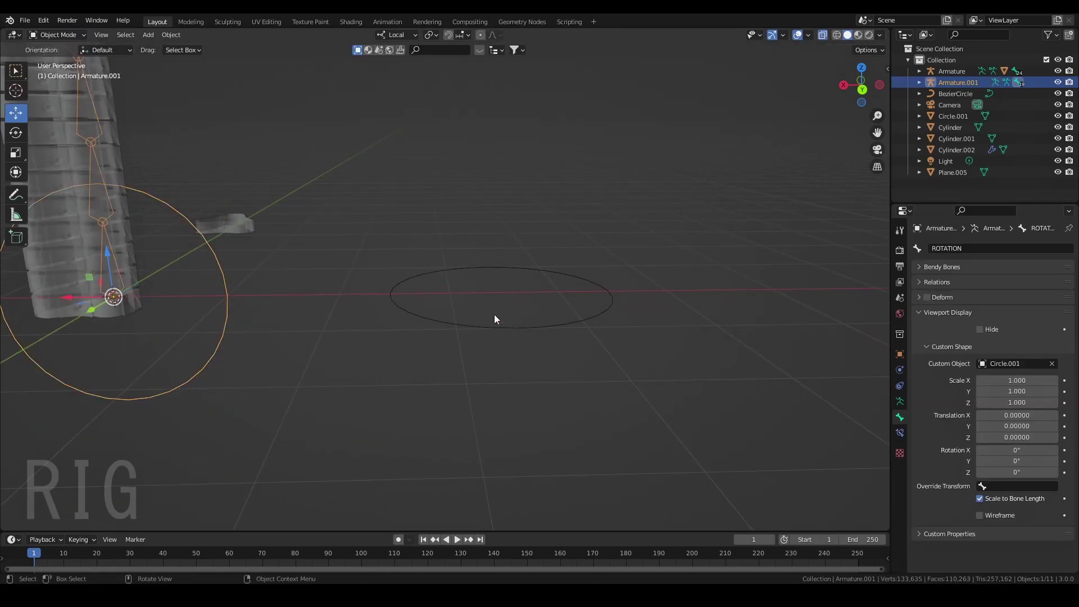
pyautogui.click(493, 323)
pyautogui.press('Tab')
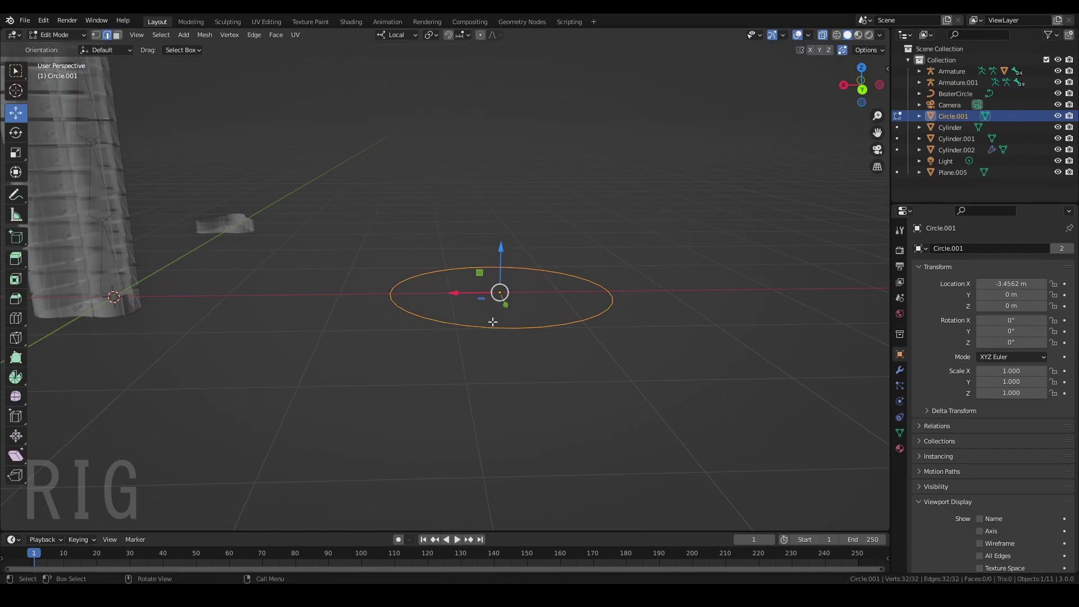
pyautogui.moveTo(492, 322); pyautogui.dragTo(383, 321, button='middle')
pyautogui.click(21, 134)
pyautogui.keyDown('ctrl'); pyautogui.moveTo(341, 246); pyautogui.dragTo(406, 259); pyautogui.keyUp('ctrl')
pyautogui.press('Tab')
pyautogui.moveTo(404, 253); pyautogui.dragTo(442, 249, button='middle')
pyautogui.click(492, 147)
# Add a Copy Rotation constraint in Pose Mode to the lowest bone of the Armature.001 chain
pyautogui.keyDown('shift'); pyautogui.moveTo(334, 269); pyautogui.dragTo(623, 241, button='middle'); pyautogui.keyUp('shift')
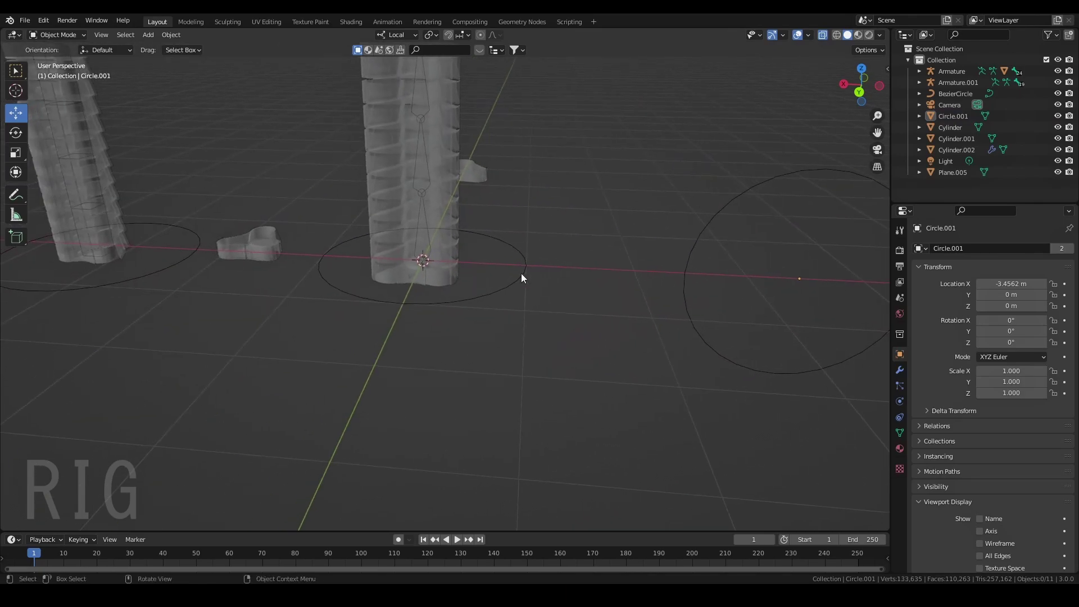
pyautogui.click(521, 272)
pyautogui.moveTo(554, 224); pyautogui.dragTo(643, 210, button='middle')
pyautogui.scroll(3, 651, 206)
pyautogui.scroll(3, 651, 212)
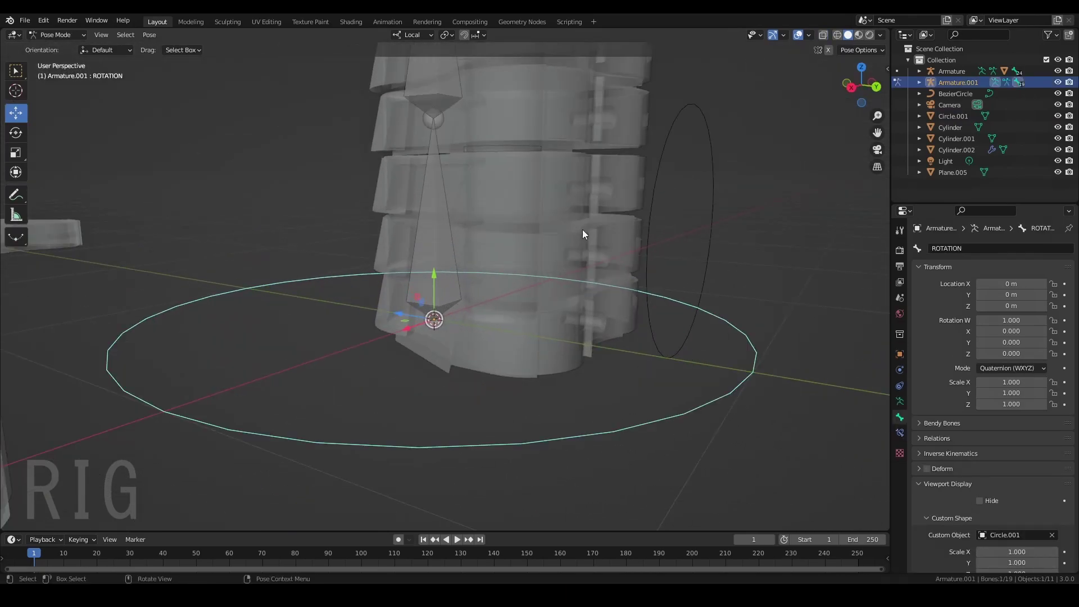
pyautogui.click(446, 248)
pyautogui.moveTo(446, 248); pyautogui.dragTo(493, 251, button='middle')
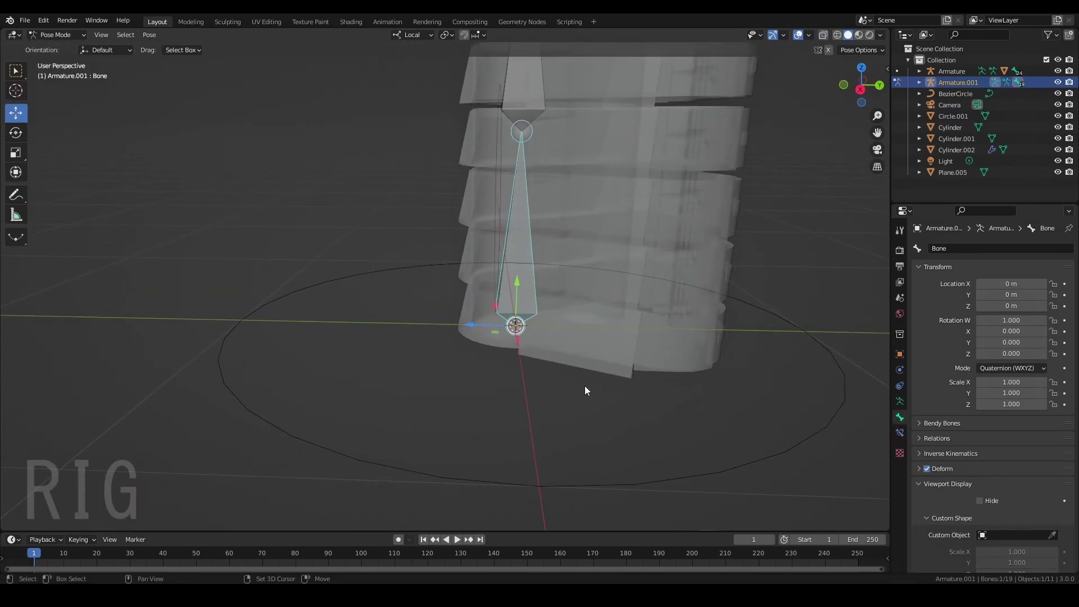
pyautogui.moveTo(584, 390); pyautogui.dragTo(528, 358, button='middle')
pyautogui.click(900, 433)
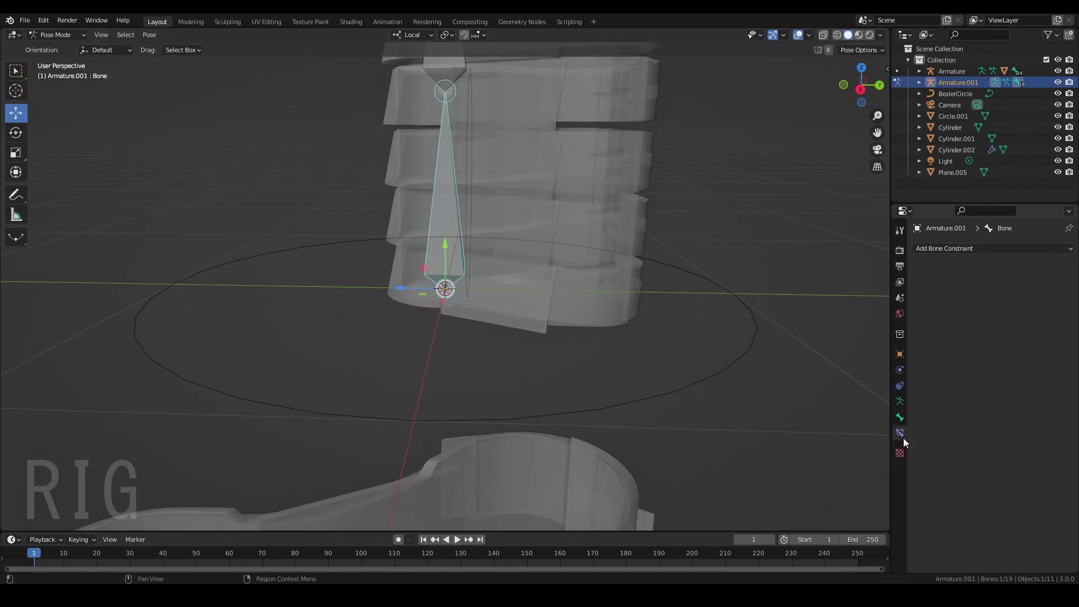
pyautogui.click(969, 248)
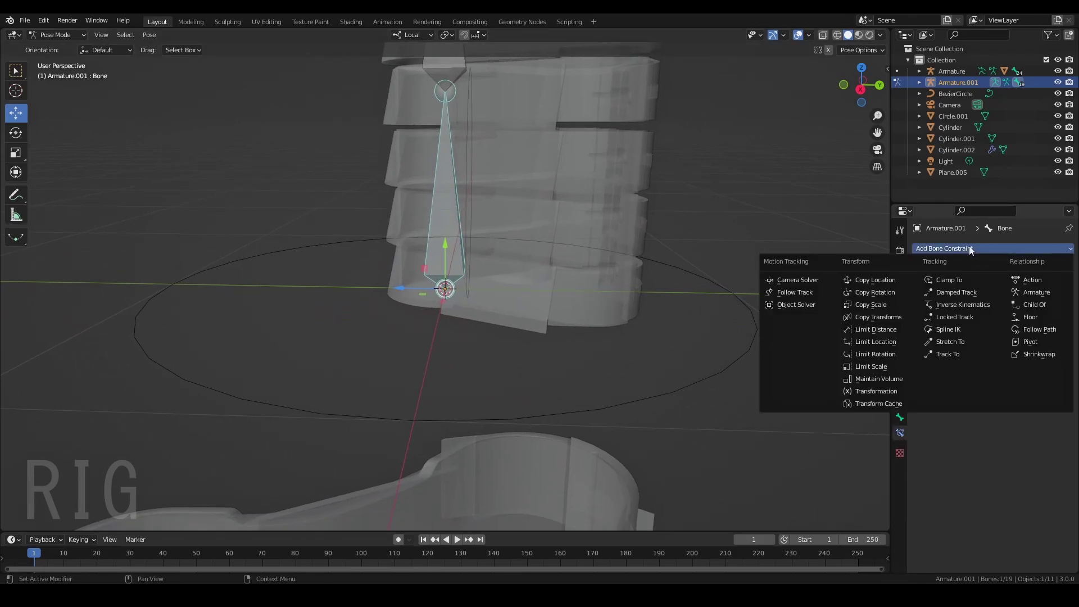
pyautogui.click(885, 294)
# Set the constraint's target to Armature.001, its bone to ROTATION and its target space to Local Space
pyautogui.click(1051, 284)
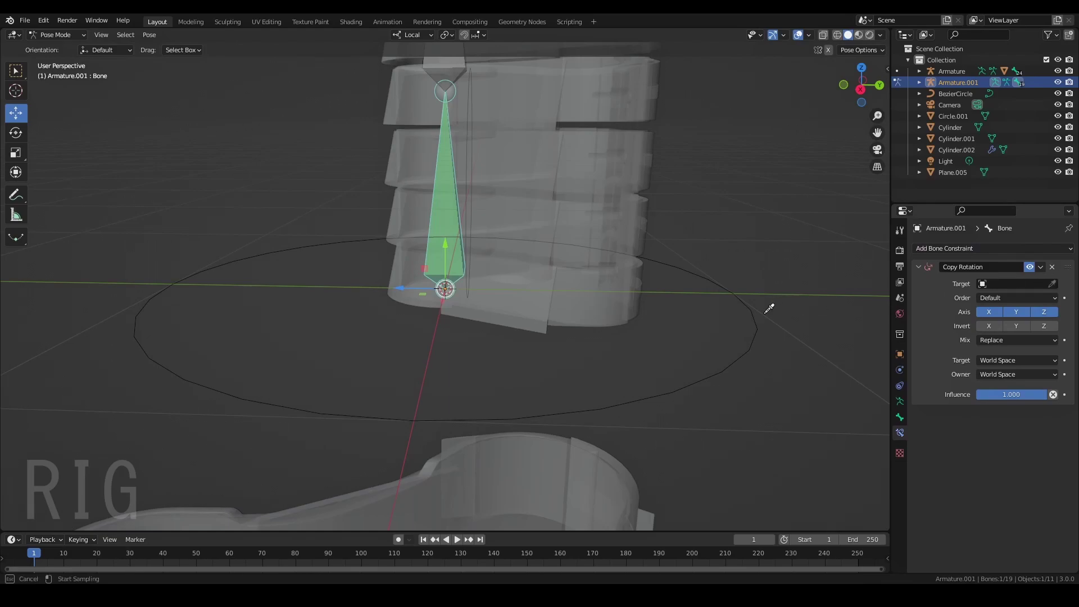
pyautogui.click(756, 318)
pyautogui.click(1018, 297)
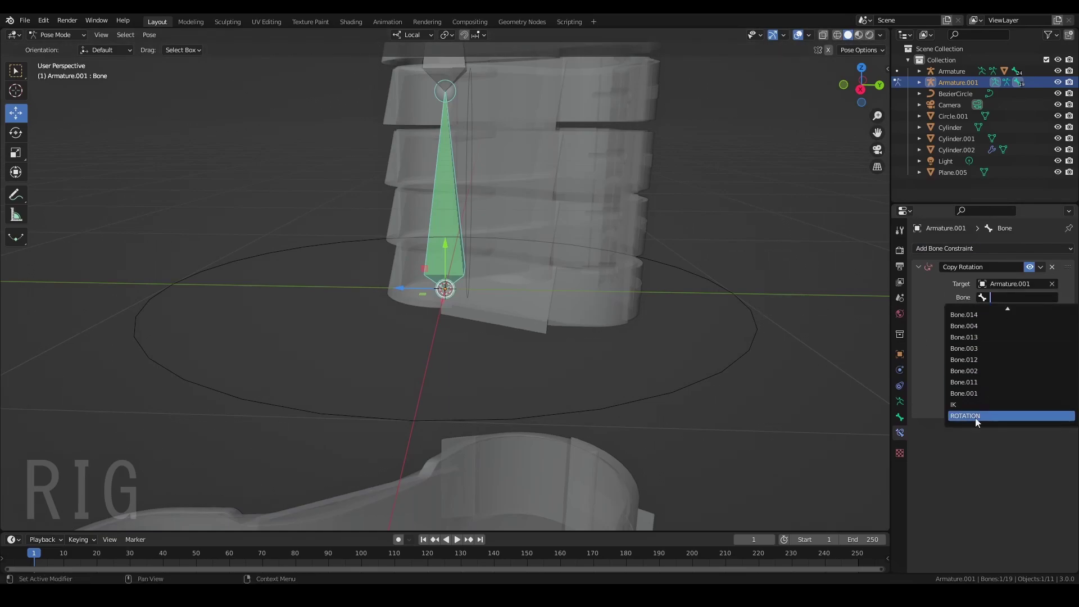
pyautogui.click(976, 417)
pyautogui.click(996, 374)
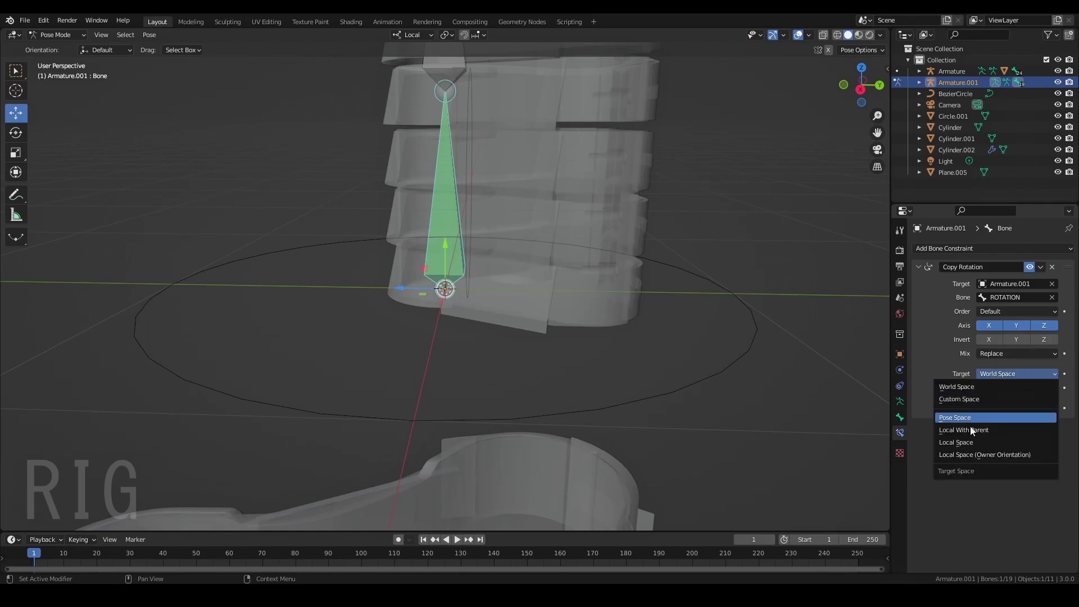
pyautogui.click(968, 443)
pyautogui.click(998, 388)
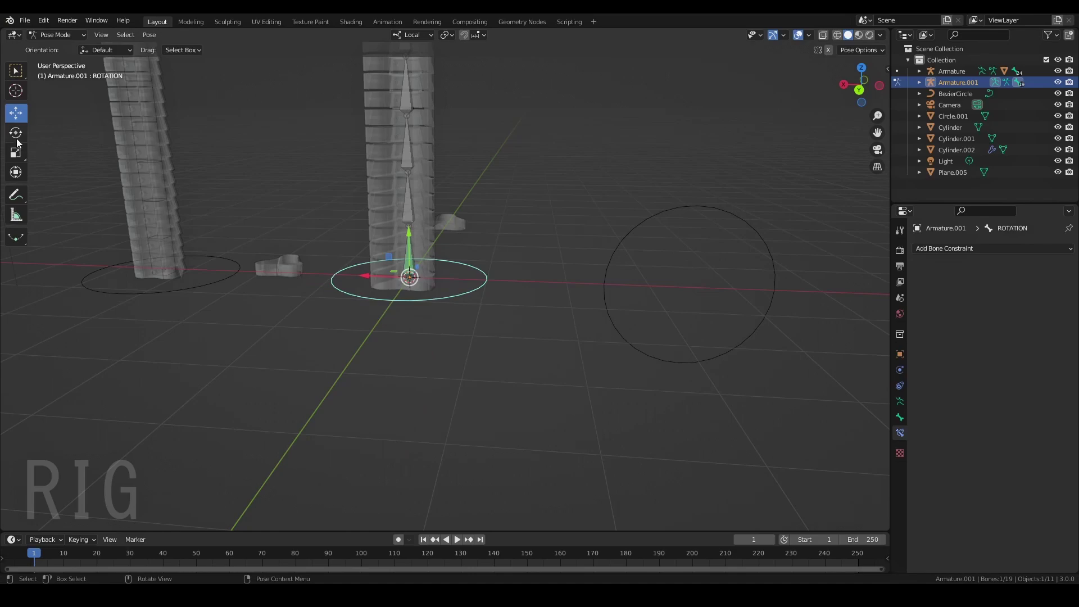
# Rotate the ROTATION bone to test how the base of the chain responds
pyautogui.click(16, 134)
pyautogui.moveTo(428, 287)
pyautogui.mouseDown()
pyautogui.moveTo(441, 281)
pyautogui.moveTo(436, 242)
pyautogui.moveTo(388, 289)
pyautogui.moveTo(427, 248)
pyautogui.moveTo(429, 308)
pyautogui.mouseUp()
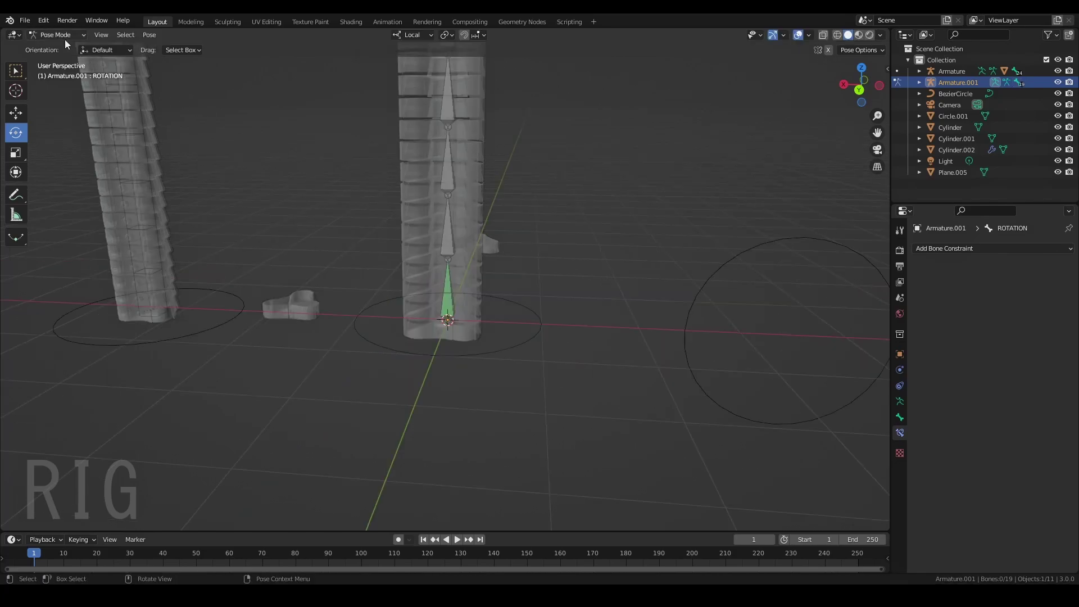
# Move Armature.001 along Y to about 0.26 m in Object Mode, centring it in the column from the top view
pyautogui.click(64, 36)
pyautogui.click(59, 49)
pyautogui.moveTo(518, 244); pyautogui.dragTo(467, 361, button='middle')
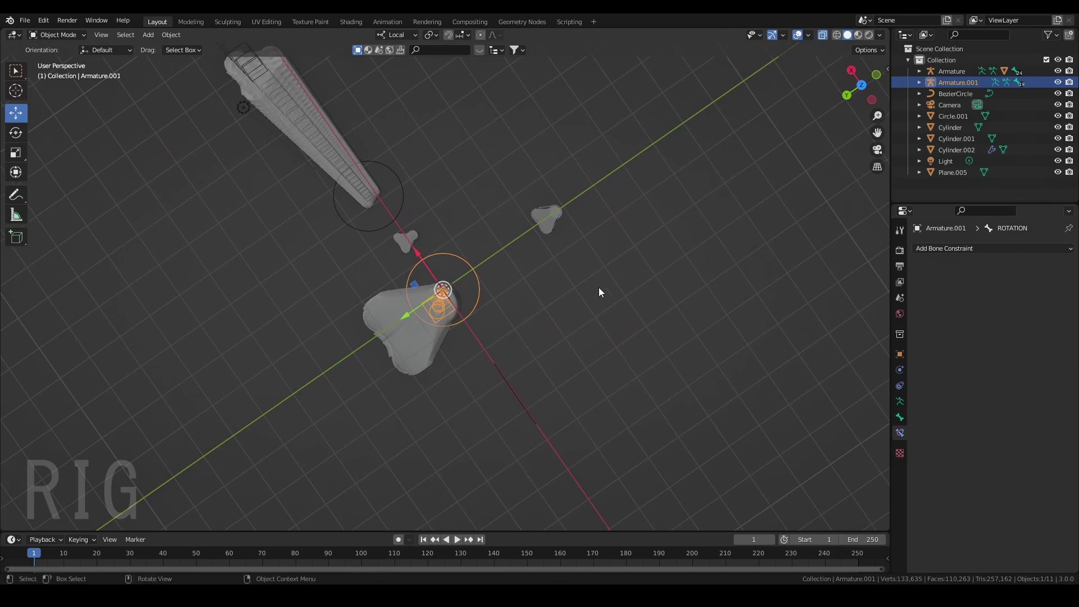
pyautogui.click(861, 86)
pyautogui.scroll(8, 523, 310)
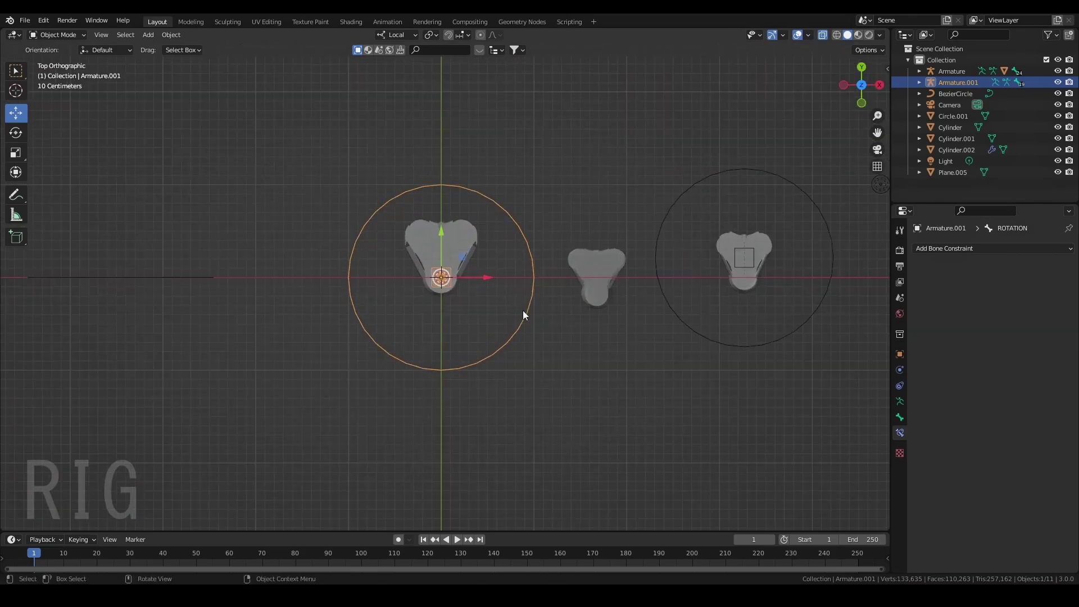
pyautogui.moveTo(429, 320); pyautogui.dragTo(461, 227)
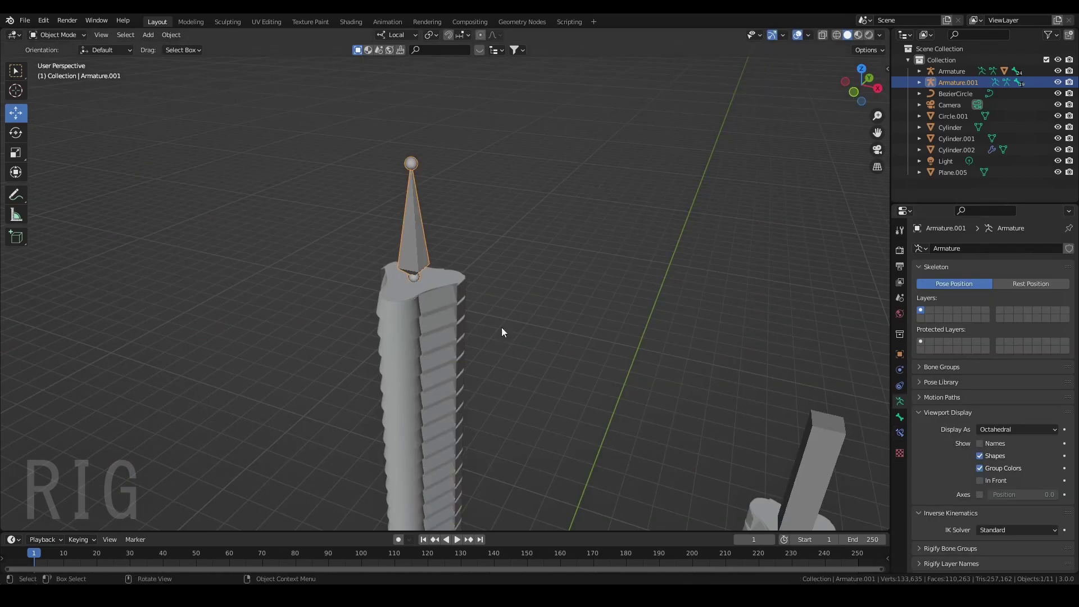
# Set the armature's viewport display type to B-Bone
pyautogui.scroll(2, 494, 318)
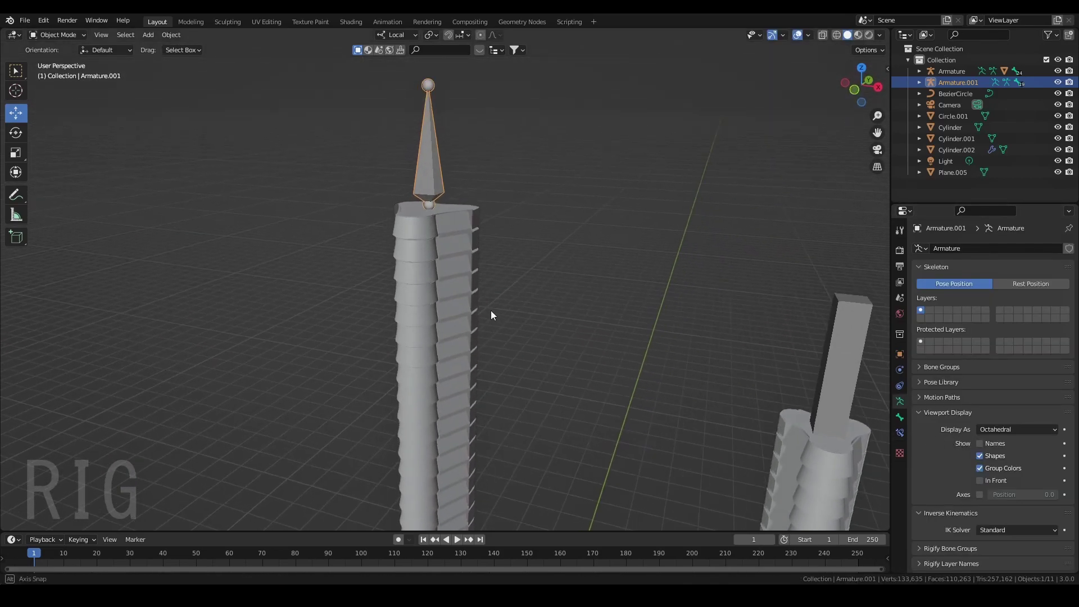
pyautogui.click(993, 430)
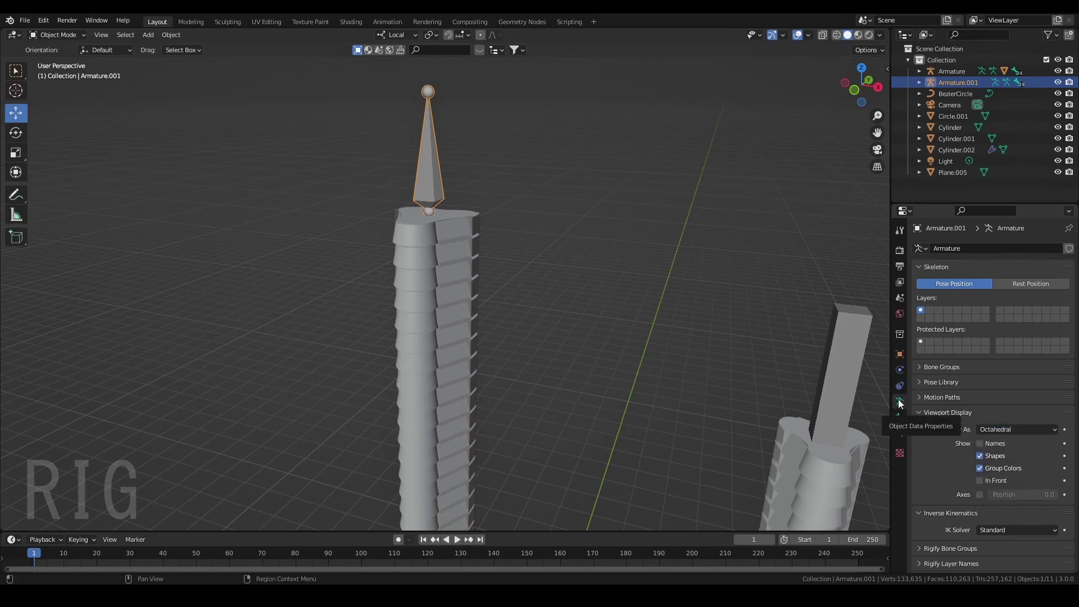
pyautogui.click(992, 427)
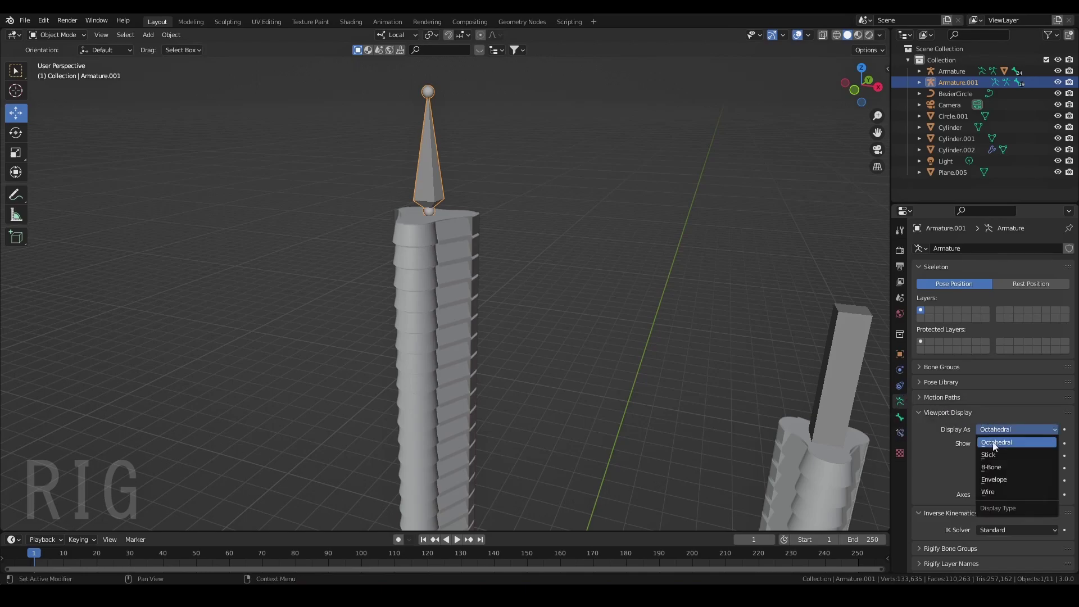
pyautogui.click(989, 466)
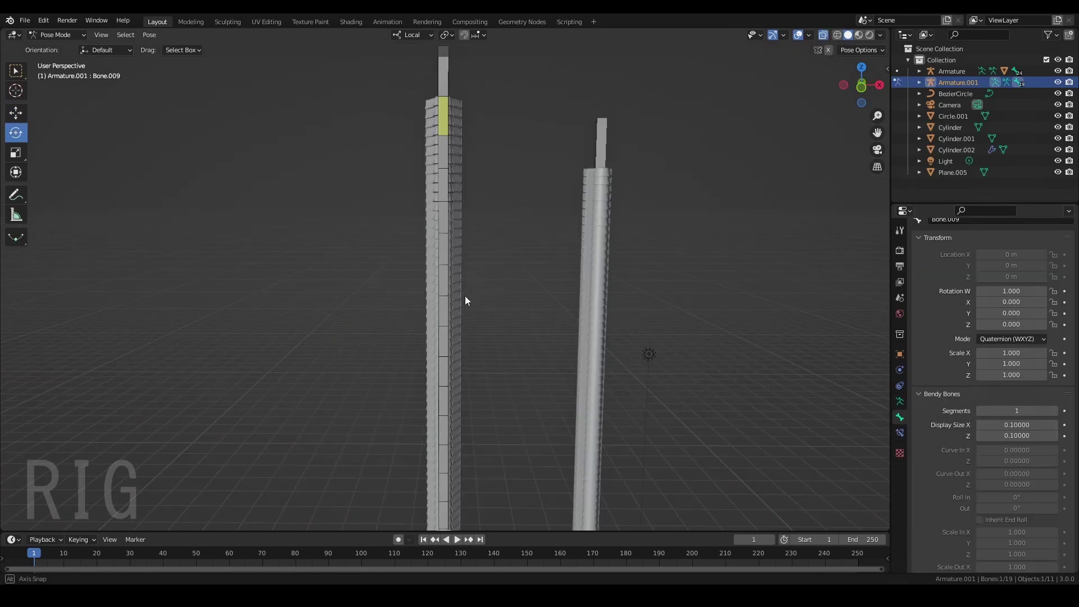
# Parent the Cylinder.002 column to Armature.001 in Object Mode using Armature Deform with Automatic Weights
pyautogui.moveTo(465, 296); pyautogui.dragTo(553, 332, button='middle')
pyautogui.click(56, 34)
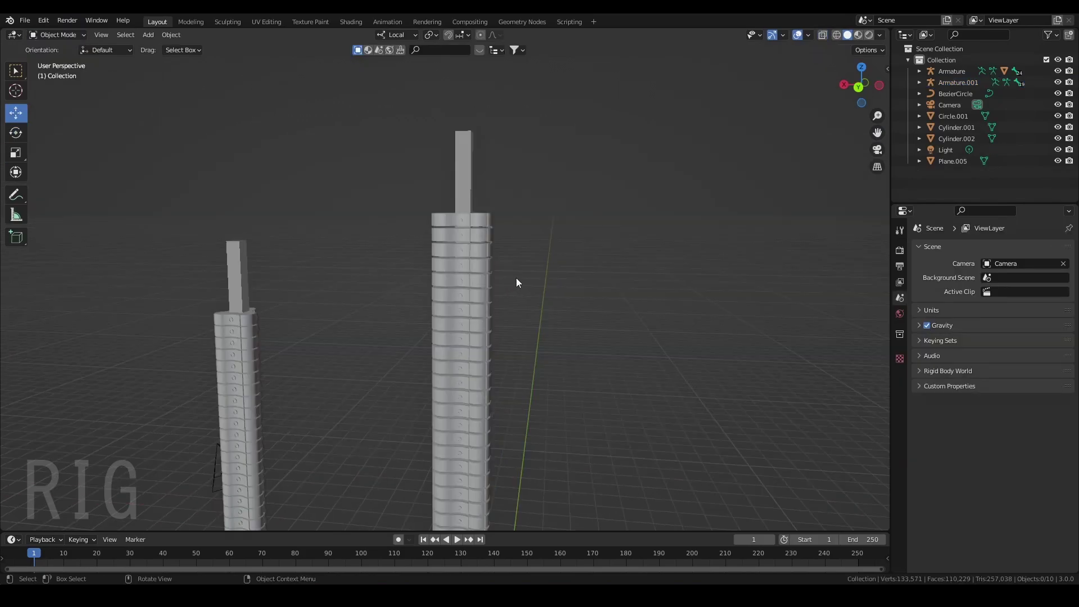
pyautogui.scroll(5, 516, 278)
pyautogui.click(536, 203)
pyautogui.scroll(-6, 541, 236)
pyautogui.moveTo(542, 245); pyautogui.dragTo(513, 276, button='middle')
pyautogui.keyDown('shift'); pyautogui.click(428, 272); pyautogui.keyUp('shift')
pyautogui.moveTo(429, 271); pyautogui.dragTo(430, 237, button='middle')
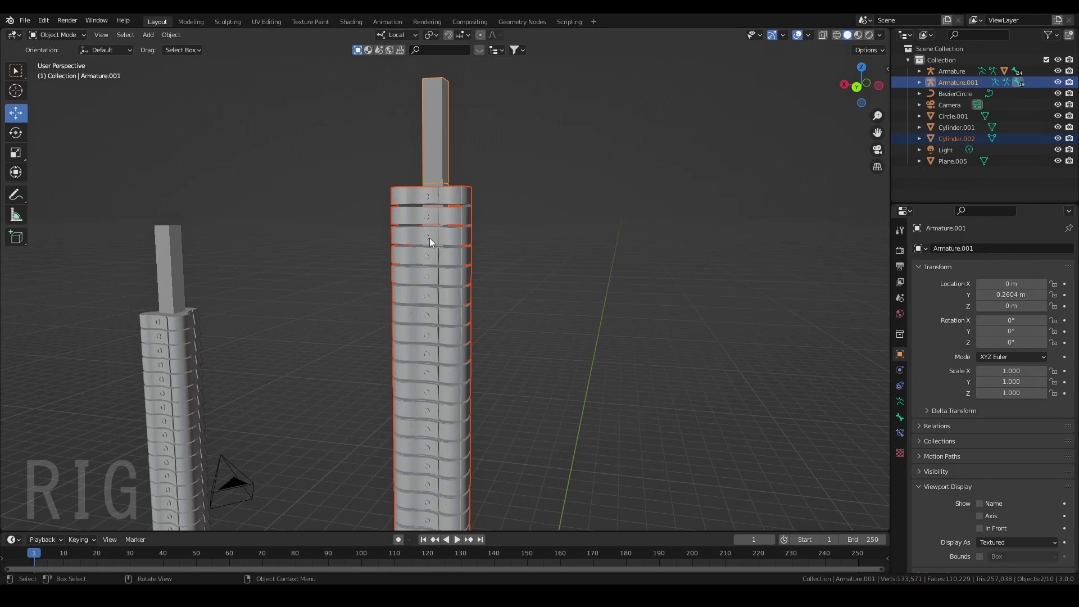
pyautogui.rightClick(433, 169)
pyautogui.moveTo(433, 168)
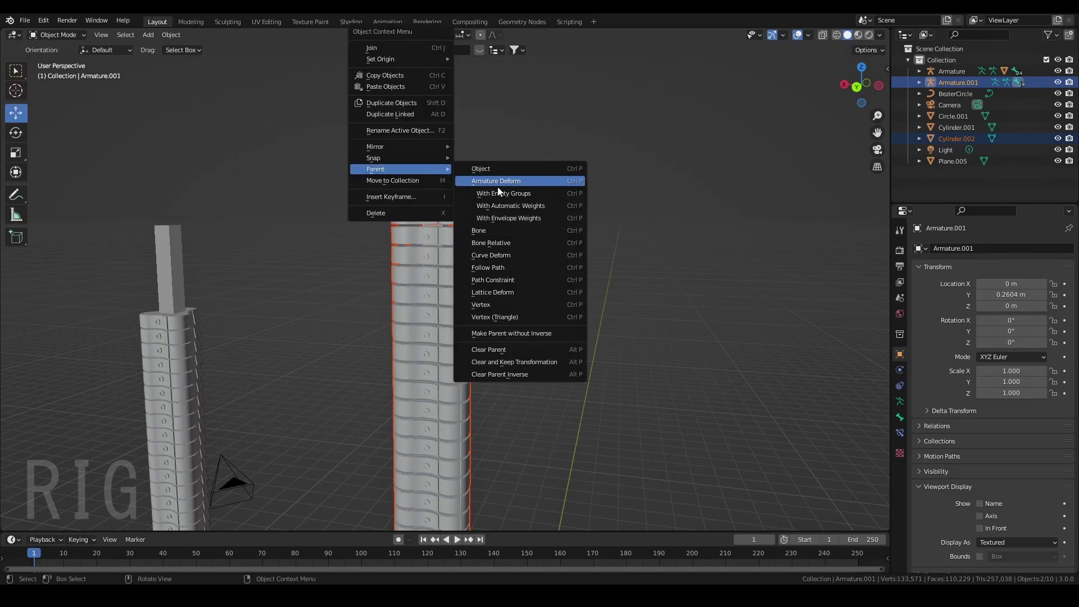
pyautogui.click(510, 204)
# Move the IK bone down and sideways in Pose Mode to test how the column bends, and undo the move
pyautogui.scroll(-2, 478, 349)
pyautogui.keyDown('shift'); pyautogui.moveTo(478, 355); pyautogui.dragTo(474, 301, button='middle'); pyautogui.keyUp('shift')
pyautogui.scroll(-2, 475, 301)
pyautogui.click(430, 147)
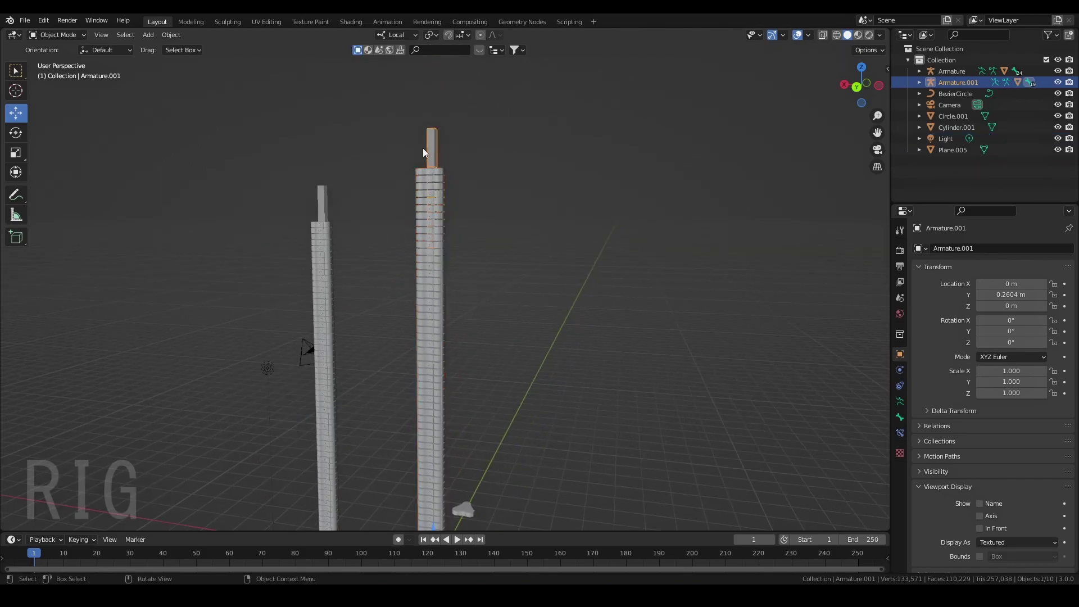
pyautogui.click(56, 35)
pyautogui.click(55, 73)
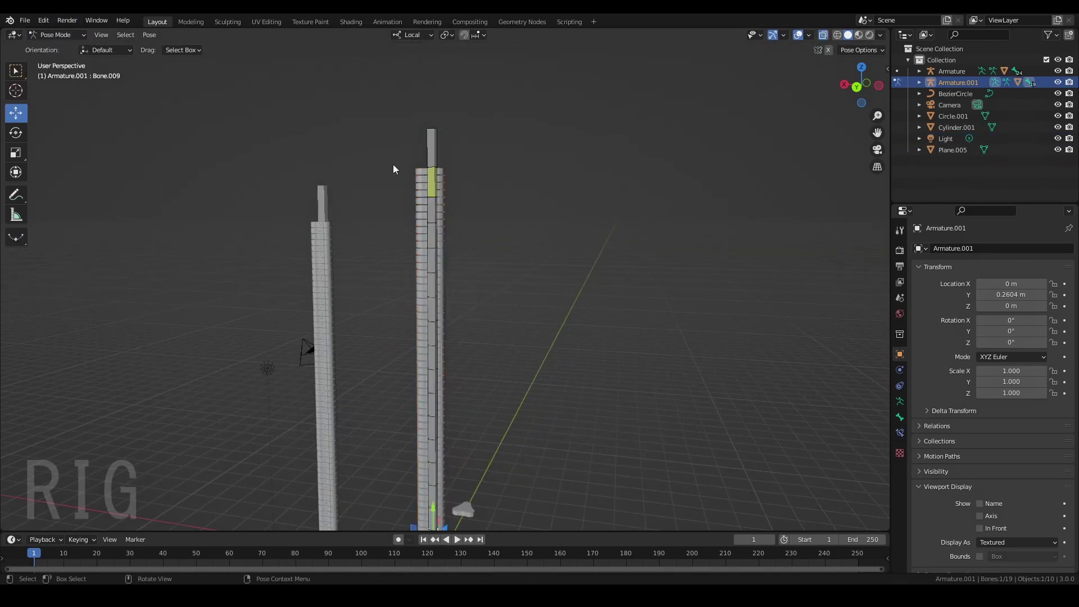
pyautogui.click(433, 143)
pyautogui.scroll(-2, 430, 188)
pyautogui.moveTo(437, 209); pyautogui.dragTo(538, 388)
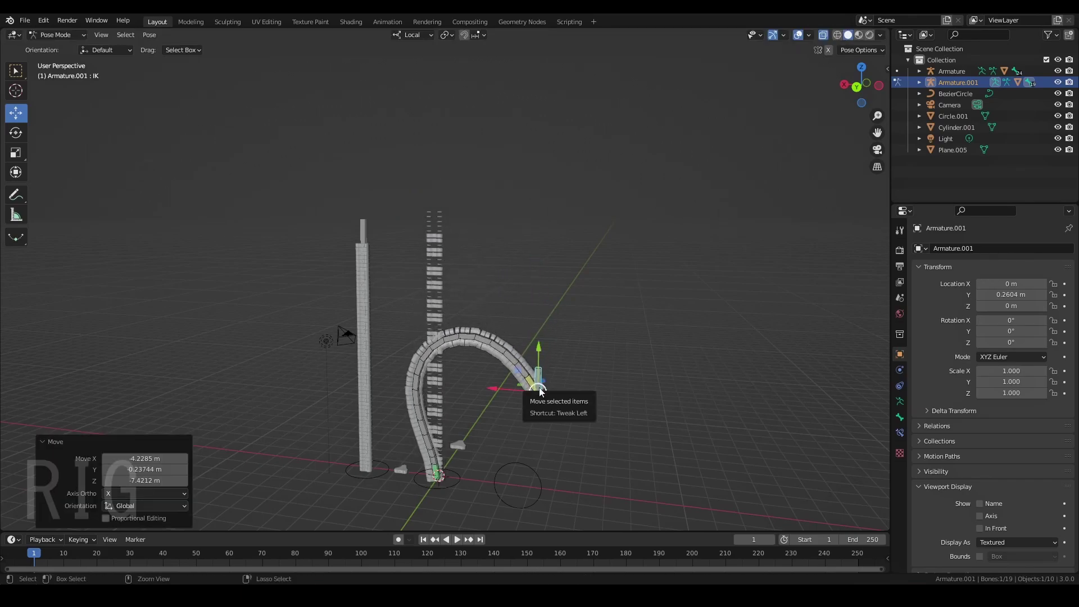
pyautogui.hotkey('ctrl', 'z')
pyautogui.click(56, 35)
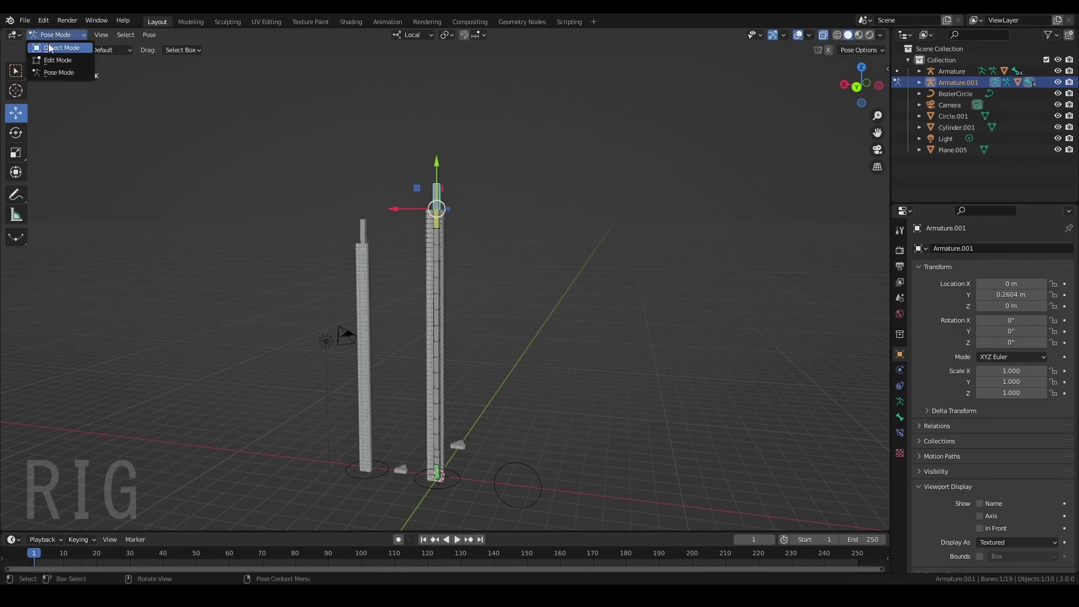
# In Object Mode, set the Cylinder.002 column's Armature modifier to Preserve Volume and bind it to Bone Envelopes instead of Vertex Groups
pyautogui.click(51, 33)
pyautogui.scroll(5, 386, 205)
pyautogui.click(400, 201)
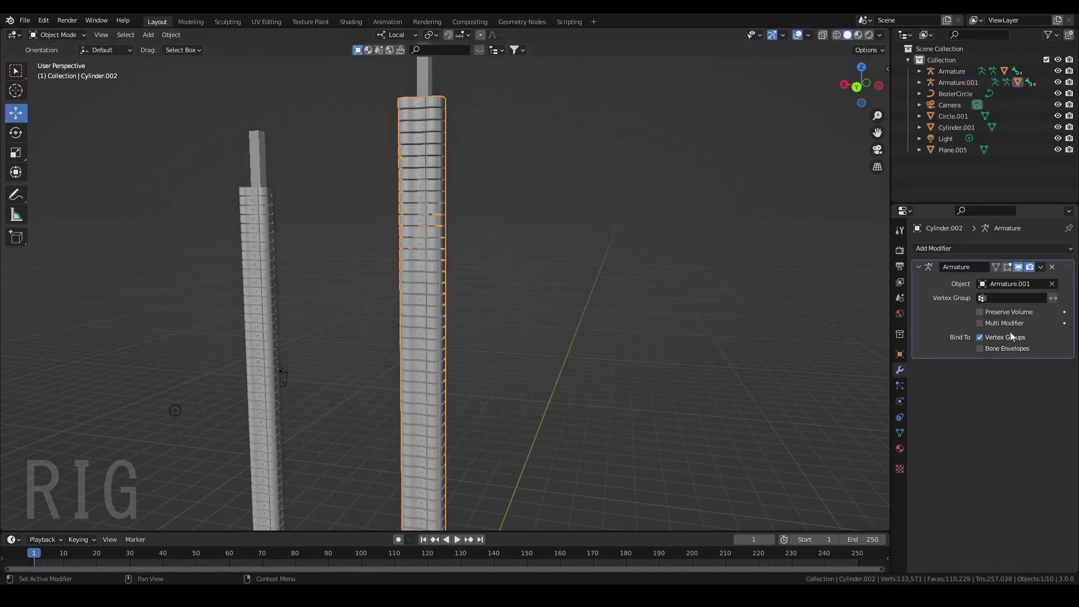
pyautogui.click(980, 337)
pyautogui.click(979, 348)
pyautogui.scroll(-3, 686, 356)
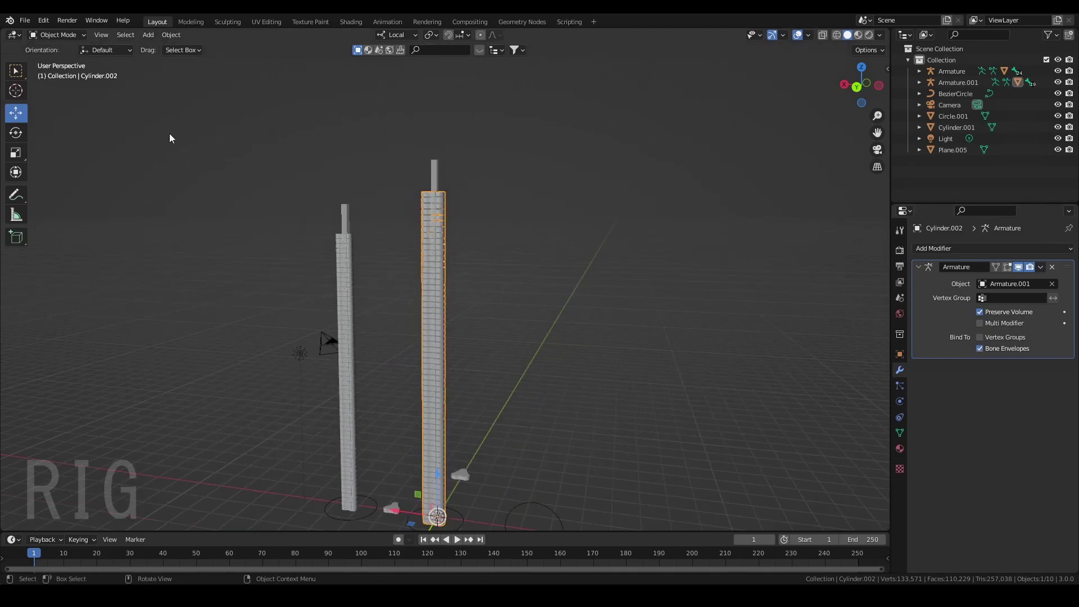
# Move Armature.001's IK bone in Pose Mode about 9.6 m down and 2.7 m along negative X to test the column's bend
pyautogui.click(428, 165)
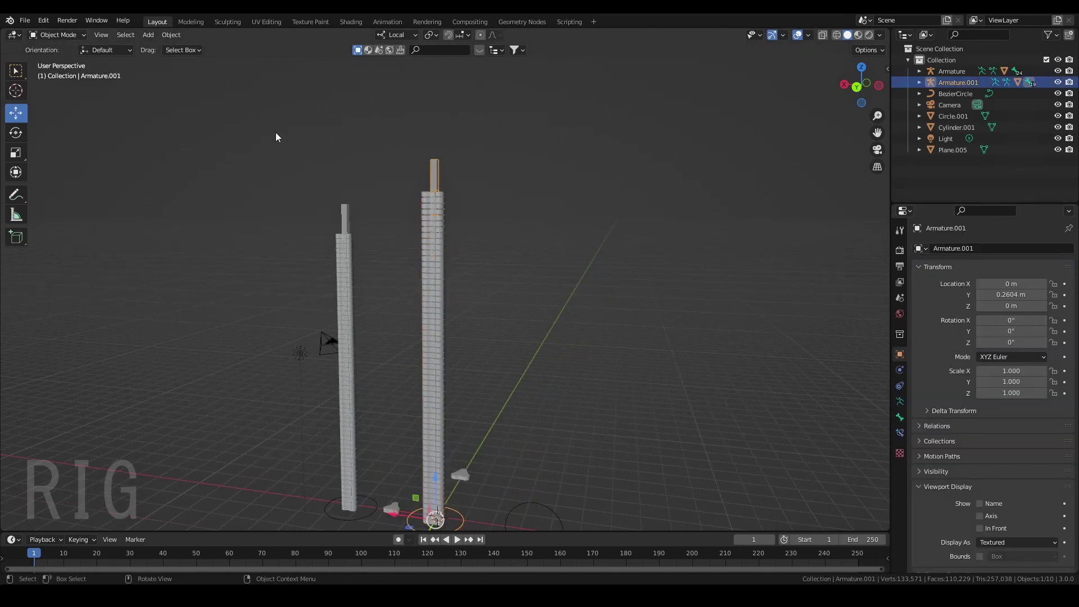
pyautogui.click(43, 38)
pyautogui.click(53, 79)
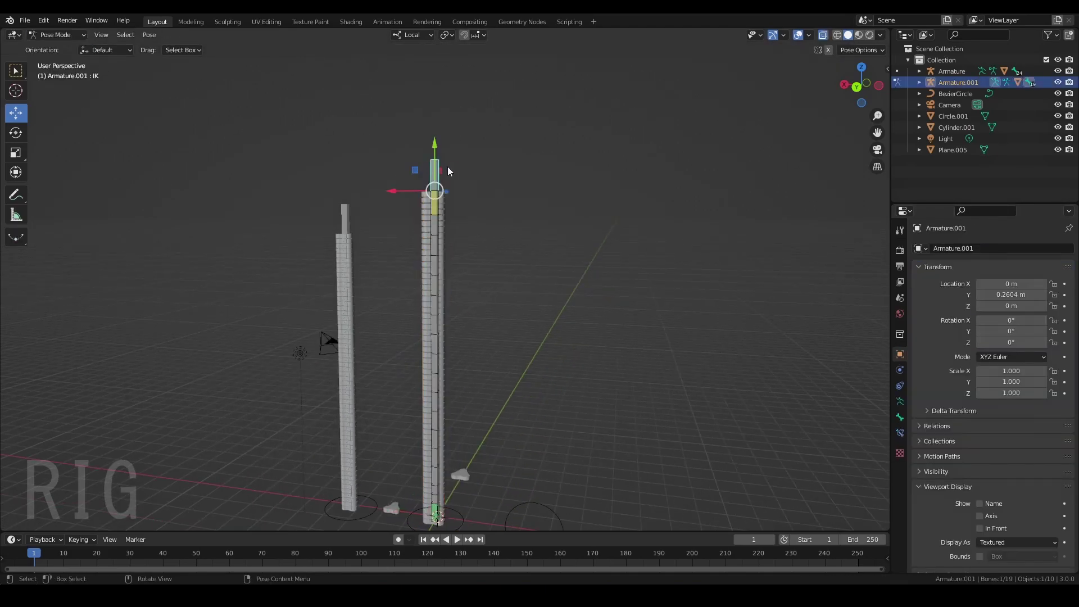
pyautogui.moveTo(440, 192); pyautogui.dragTo(516, 483)
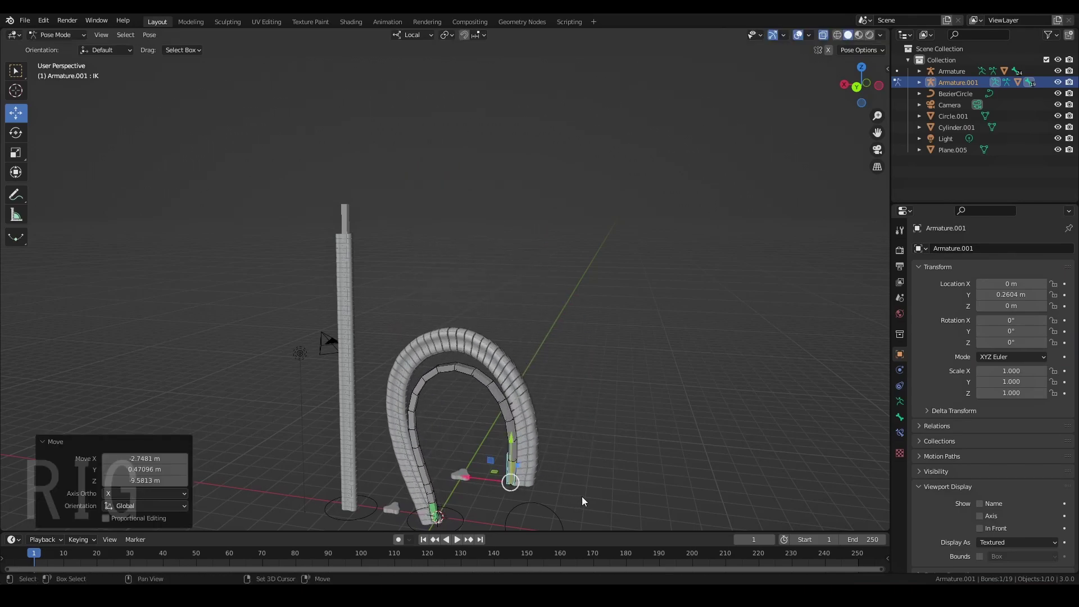
pyautogui.keyDown('shift'); pyautogui.moveTo(583, 500); pyautogui.dragTo(557, 318, button='middle'); pyautogui.keyUp('shift')
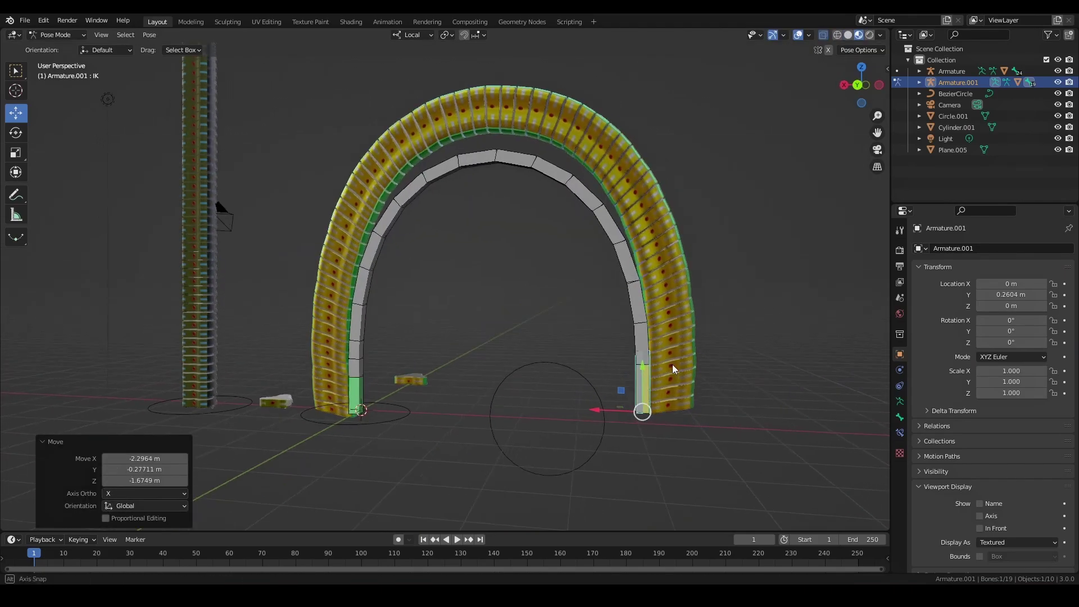
# Move the IK bone about 2.65 m along X towards the column's base and reposition it again to test the arch
pyautogui.moveTo(672, 364)
pyautogui.mouseDown(button='middle')
pyautogui.moveTo(633, 359)
pyautogui.moveTo(699, 351)
pyautogui.moveTo(646, 355)
pyautogui.mouseUp(button='middle')
pyautogui.moveTo(618, 378); pyautogui.dragTo(500, 376)
pyautogui.scroll(-5, 500, 376)
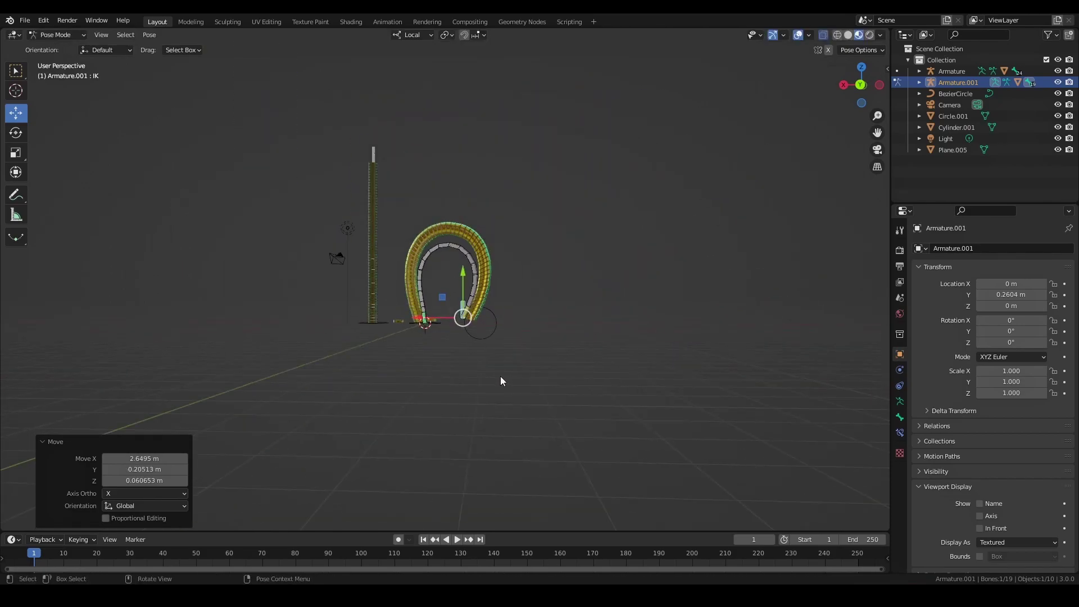
pyautogui.scroll(3, 500, 376)
pyautogui.moveTo(500, 376); pyautogui.dragTo(505, 406, button='middle')
pyautogui.moveTo(480, 372); pyautogui.dragTo(366, 354)
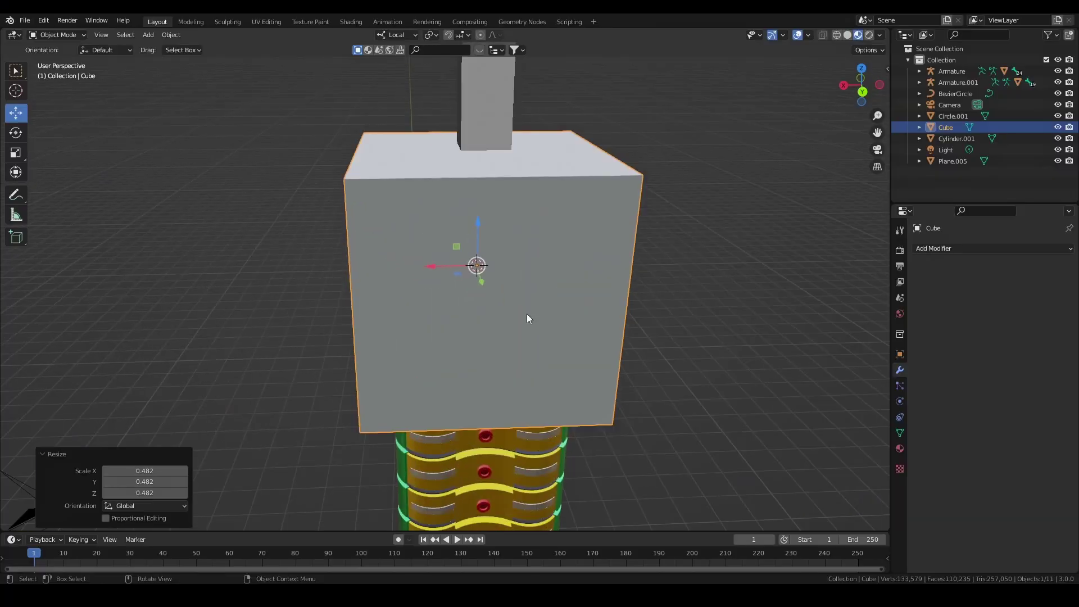
# Join the cube at the column's tip into the Cylinder.002 column mesh
pyautogui.keyDown('shift'); pyautogui.click(499, 445); pyautogui.keyUp('shift')
pyautogui.rightClick(500, 445)
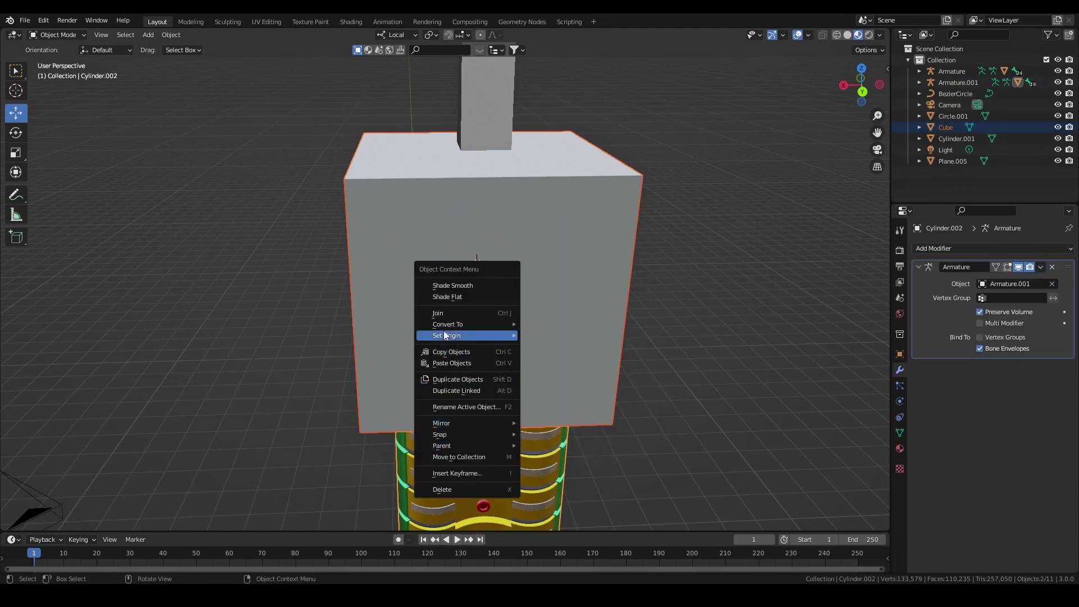
pyautogui.click(444, 313)
pyautogui.scroll(-9, 447, 309)
# Move Armature.001's IK bone sideways and down in Pose Mode to test how the joined cube follows the bending column
pyautogui.click(450, 249)
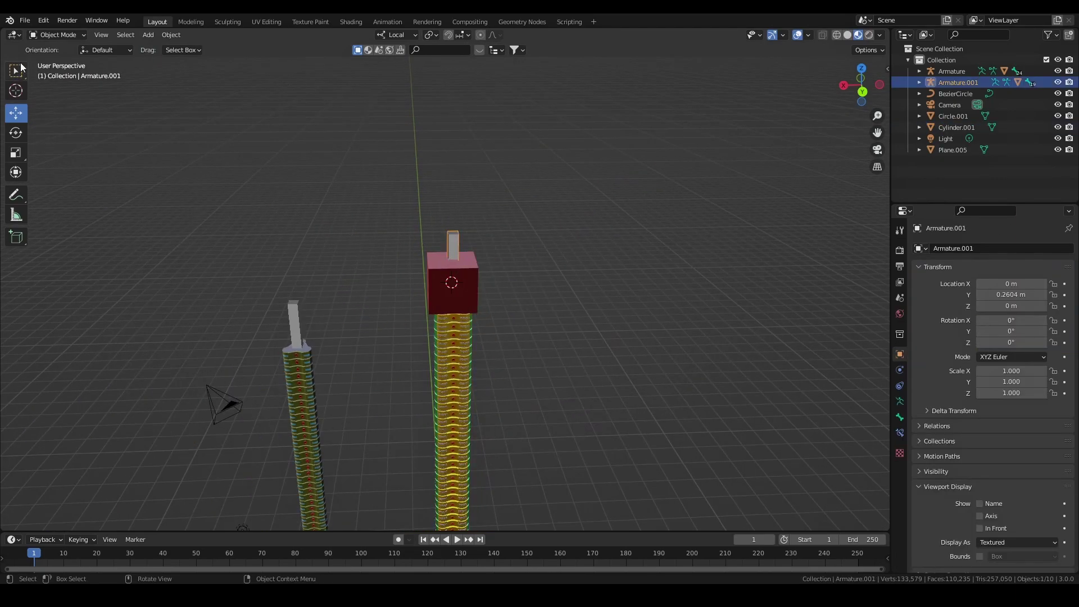
pyautogui.click(52, 34)
pyautogui.click(54, 71)
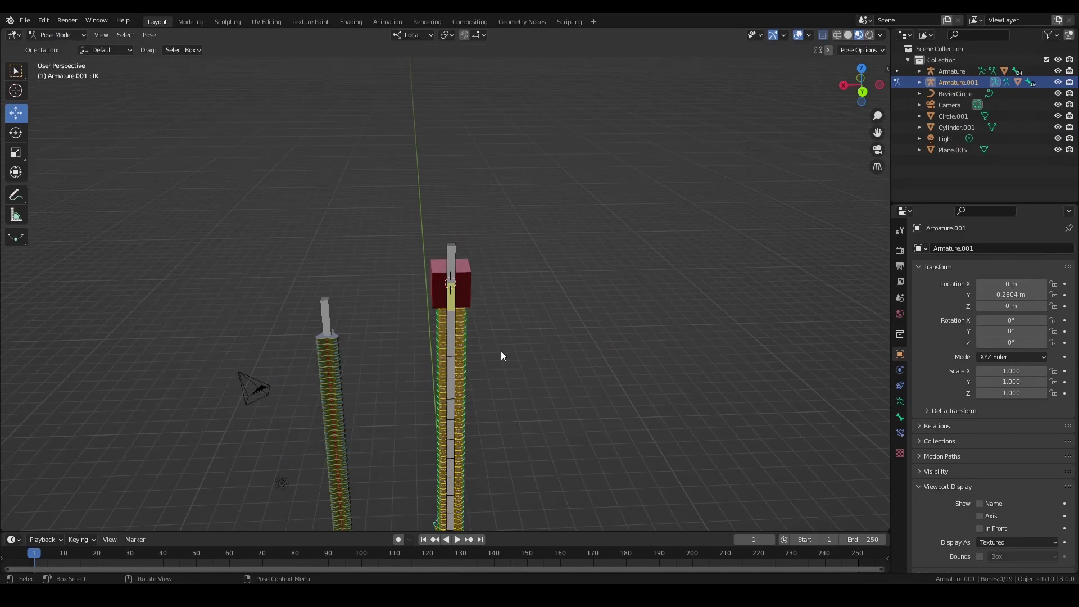
pyautogui.click(453, 262)
pyautogui.keyDown('shift'); pyautogui.moveTo(498, 430); pyautogui.dragTo(470, 249, button='middle'); pyautogui.keyUp('shift')
pyautogui.press('g')
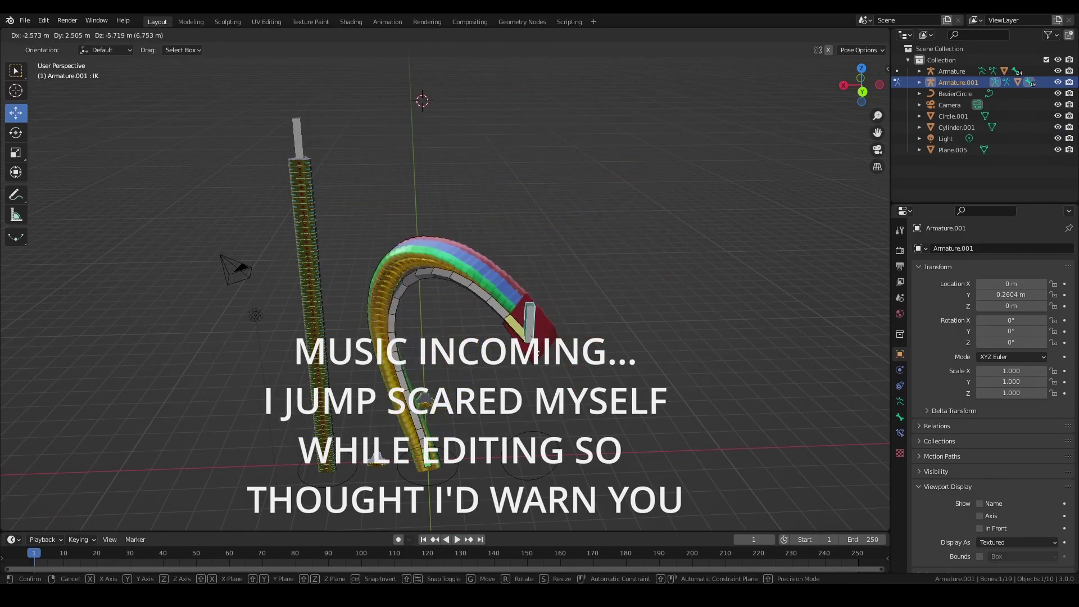
pyautogui.click(524, 355)
# Rotate the ROTATION bone at the column's base about its Y axis to turn the bent column, and inspect the pose
pyautogui.scroll(5, 524, 355)
pyautogui.moveTo(523, 355); pyautogui.dragTo(467, 319, button='middle')
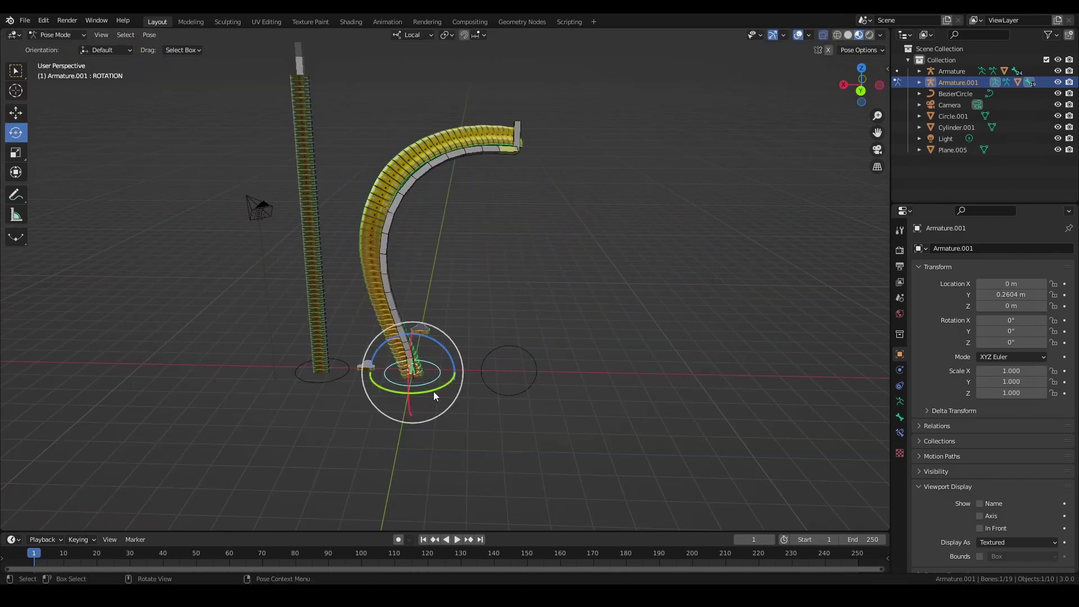
pyautogui.moveTo(434, 392)
pyautogui.mouseDown()
pyautogui.moveTo(399, 404)
pyautogui.moveTo(445, 373)
pyautogui.moveTo(425, 407)
pyautogui.mouseUp()
pyautogui.moveTo(595, 256); pyautogui.dragTo(564, 264, button='middle')
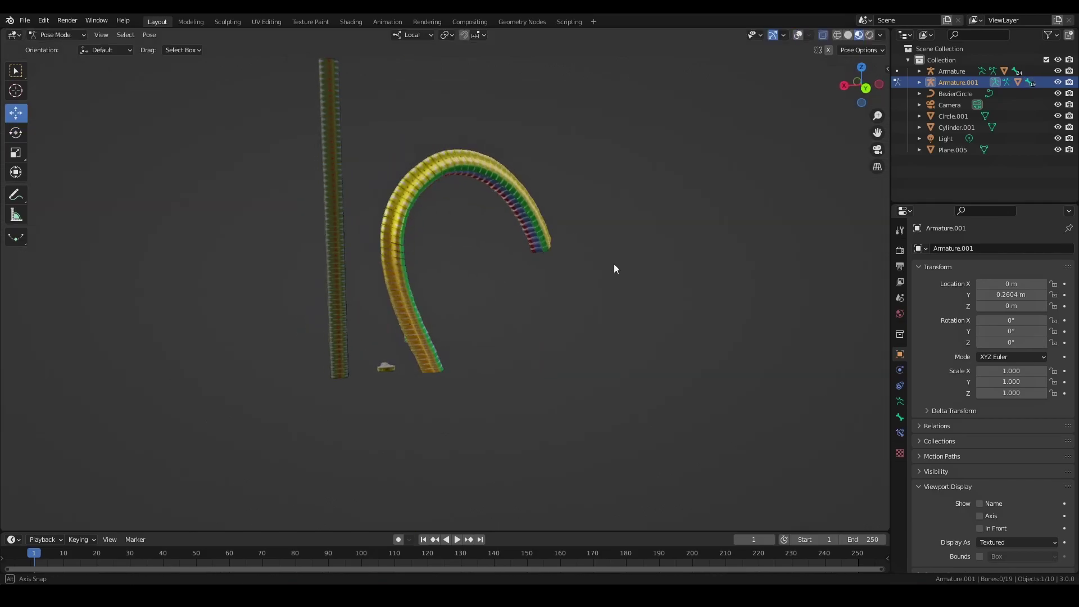
pyautogui.scroll(4, 613, 264)
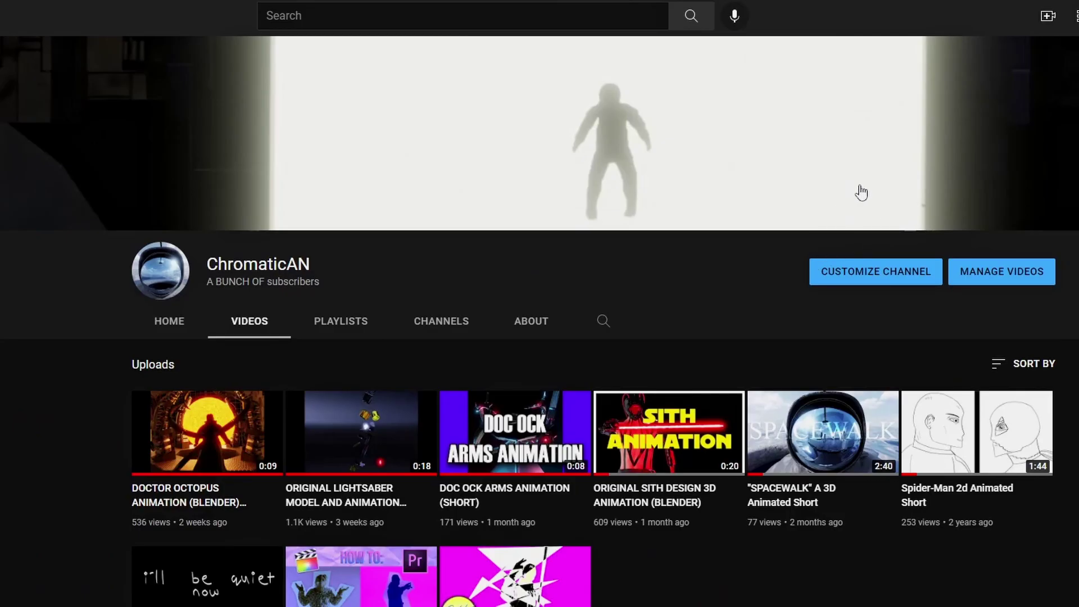
pyautogui.scroll(-1, 782, 424)
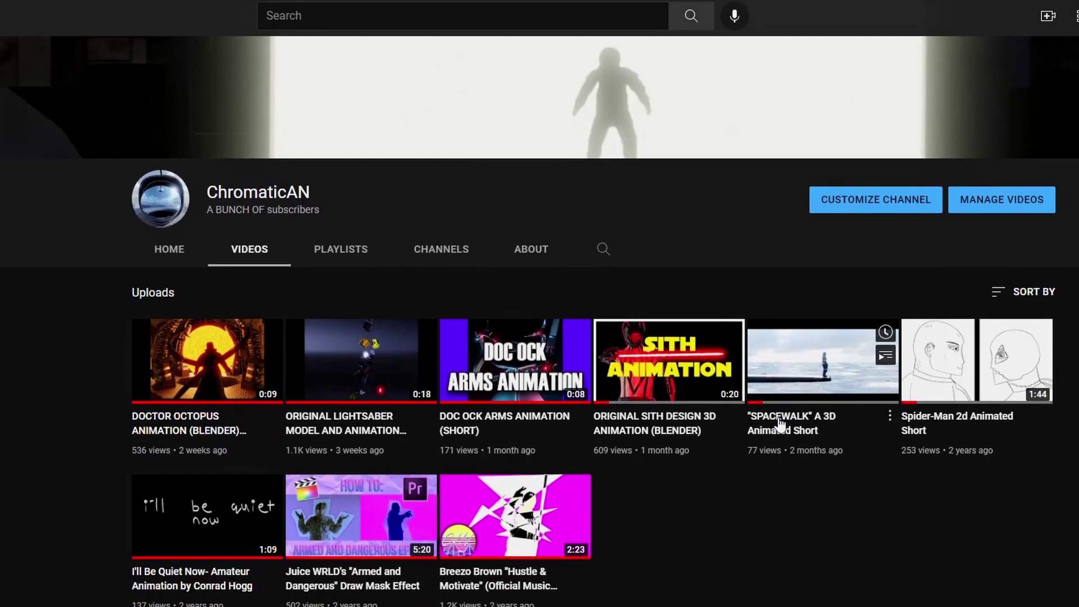